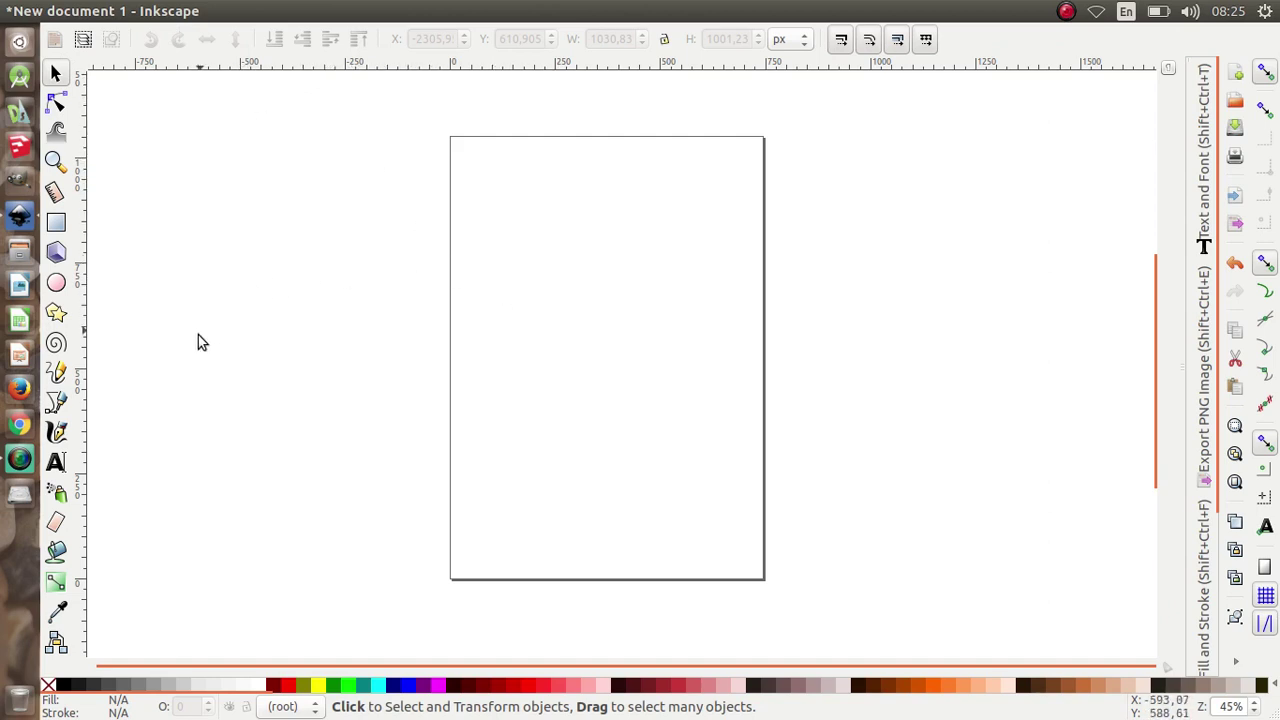
Draw a dark red five-pointed star in the empty canvas area beside the page
left_click(57, 312)
left_click_drag(219, 199, 291, 294)
scroll(486, 386, "down", 2, "ctrl")
scroll(378, 305, "up", 3, "ctrl")
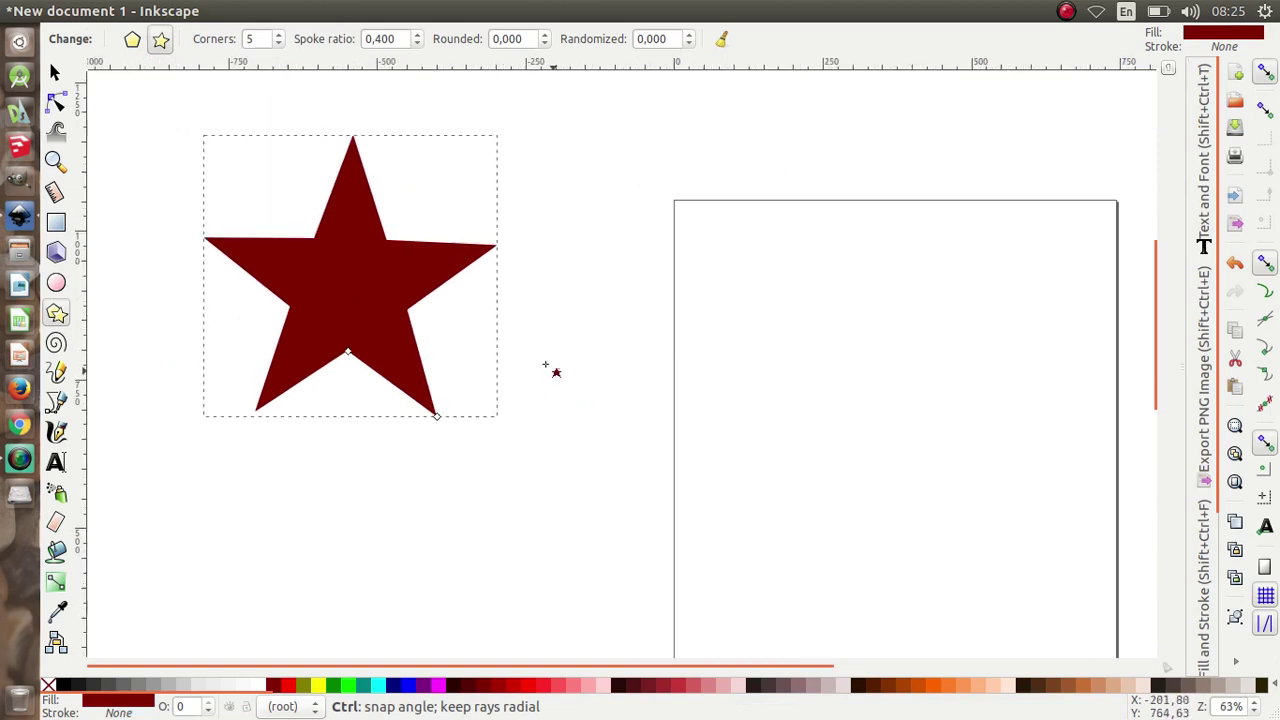
scroll(378, 214, "up", 1, "ctrl")
scroll(551, 420, "down", 1, "ctrl")
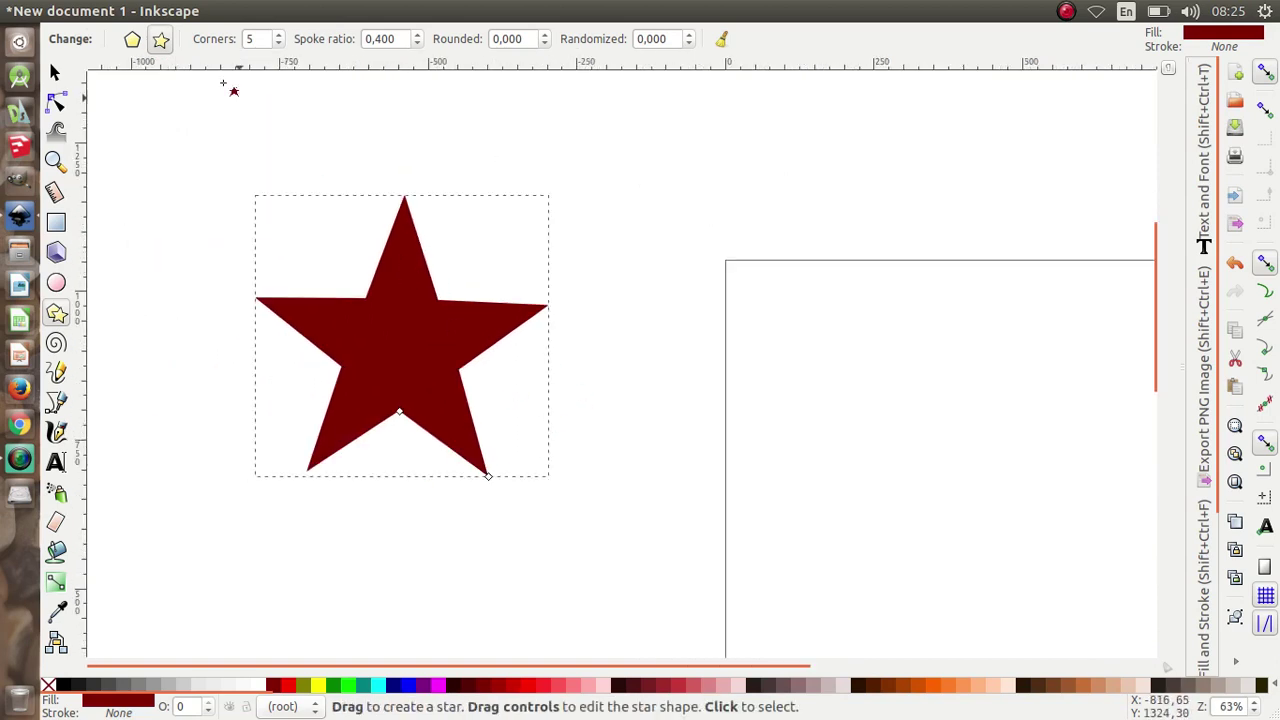
Set the star's number of corners to 30
double_click(250, 39)
type("30")
key("Return")
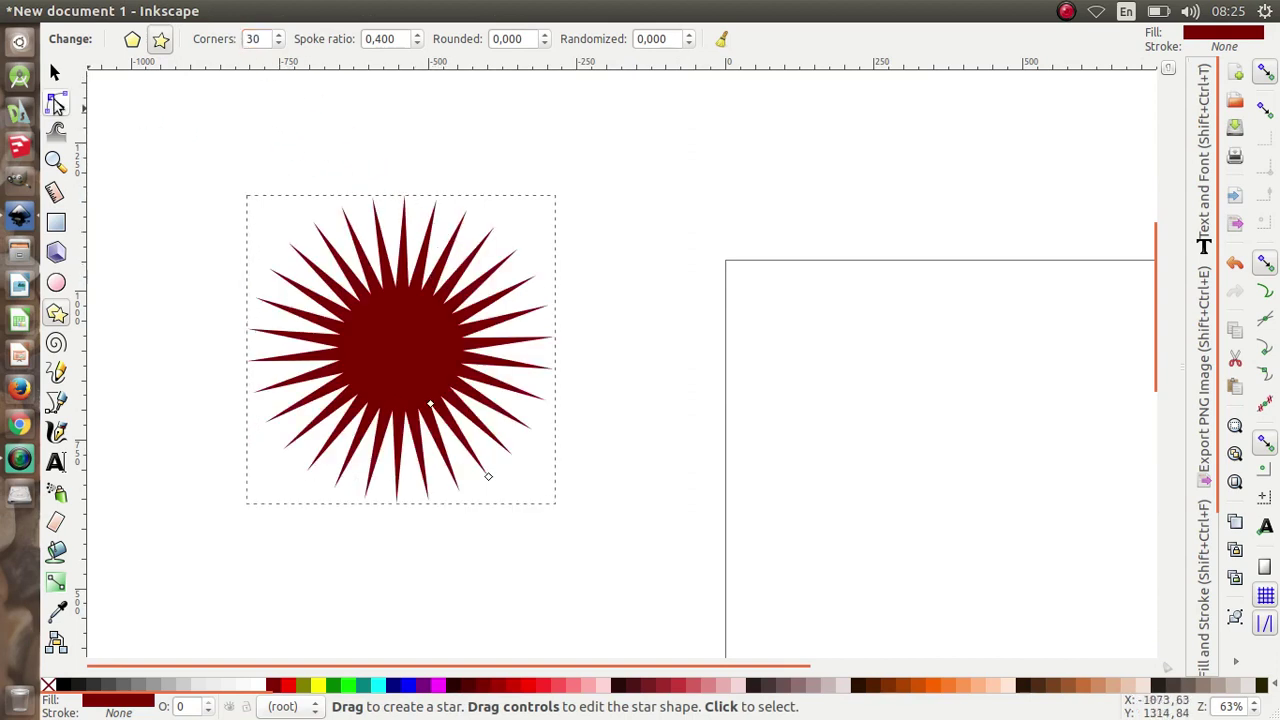
Stretch the star's base radius outward to a spoke ratio of about 0.914 to get short, shallow spikes
left_click(55, 103)
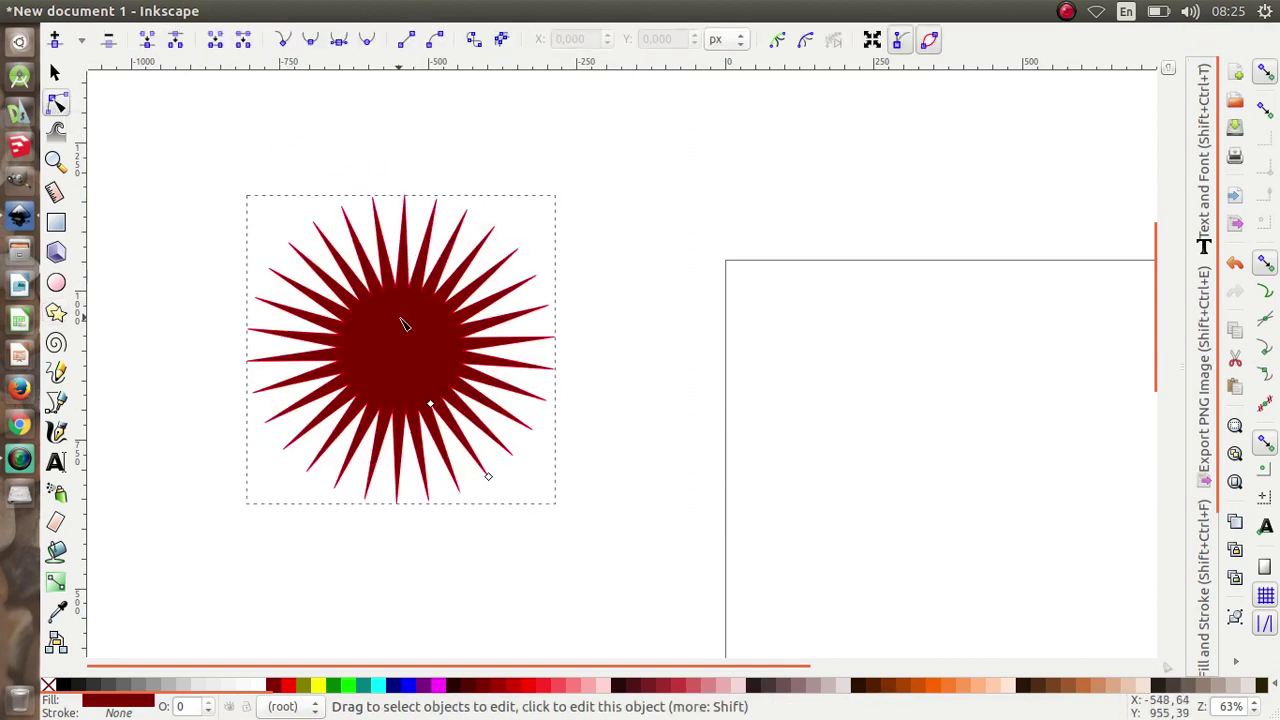
scroll(443, 400, "up", 1, "ctrl")
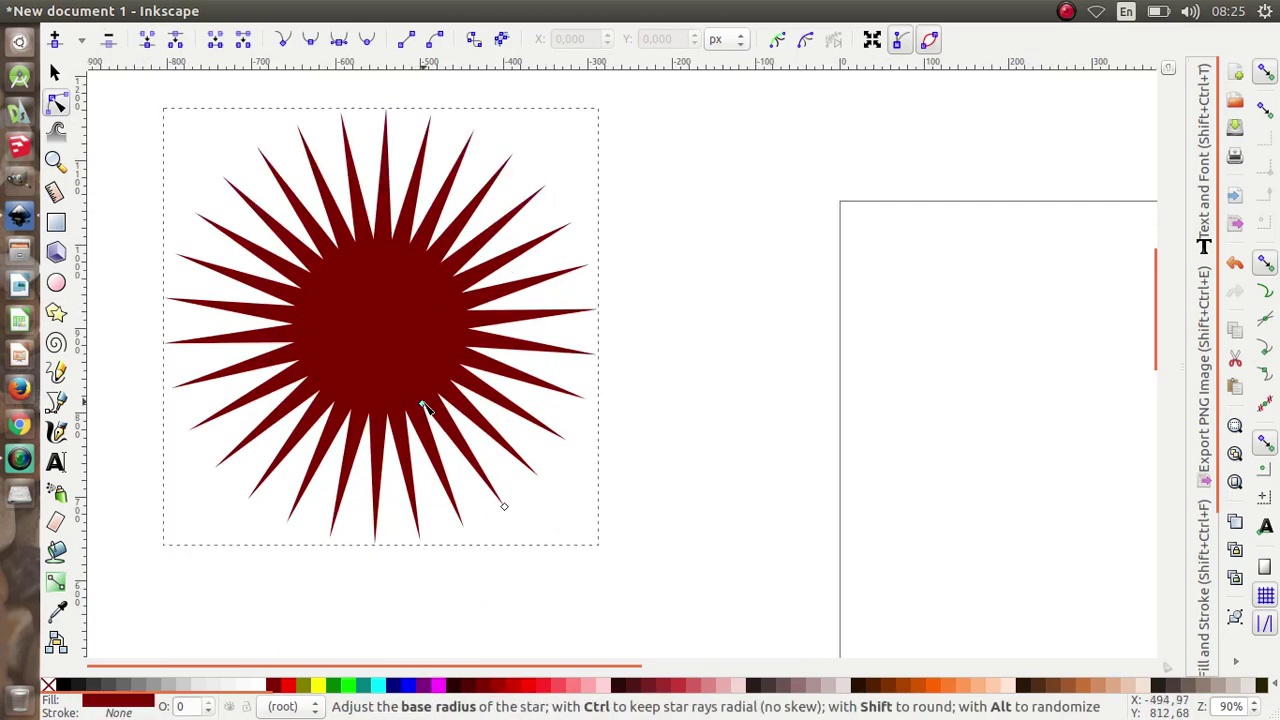
left_click_drag(424, 403, 489, 500)
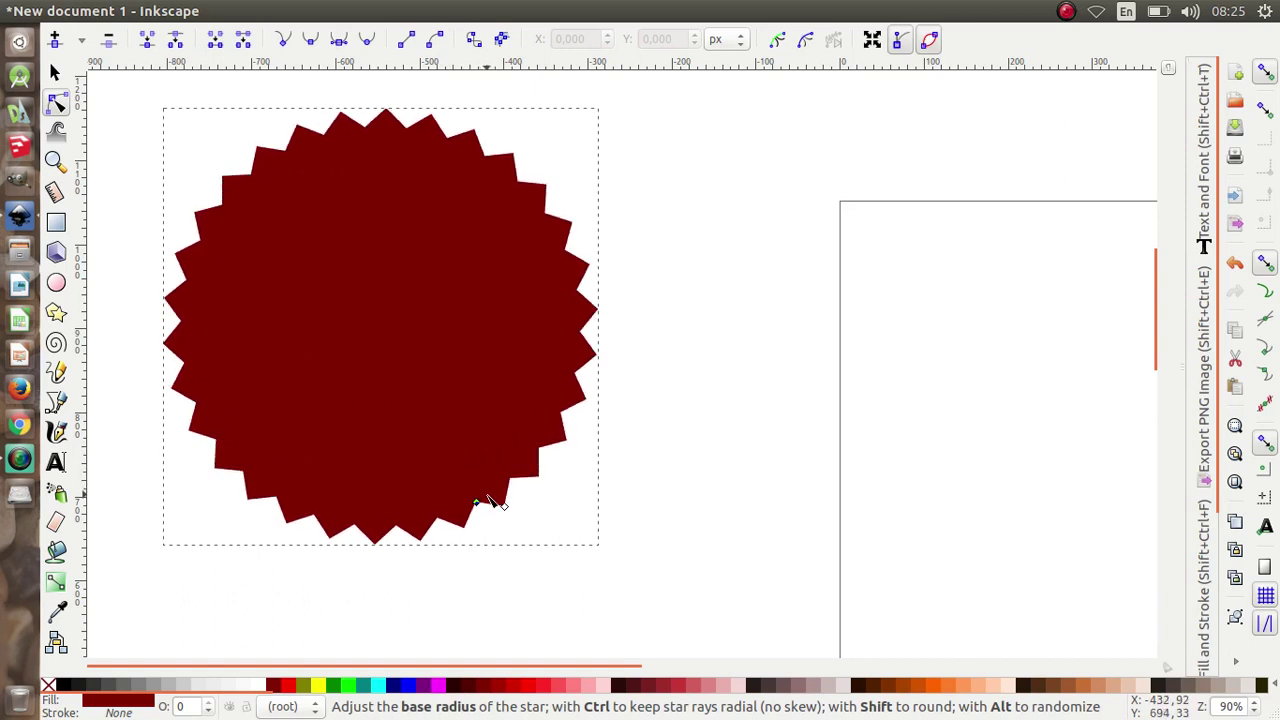
left_click(55, 73)
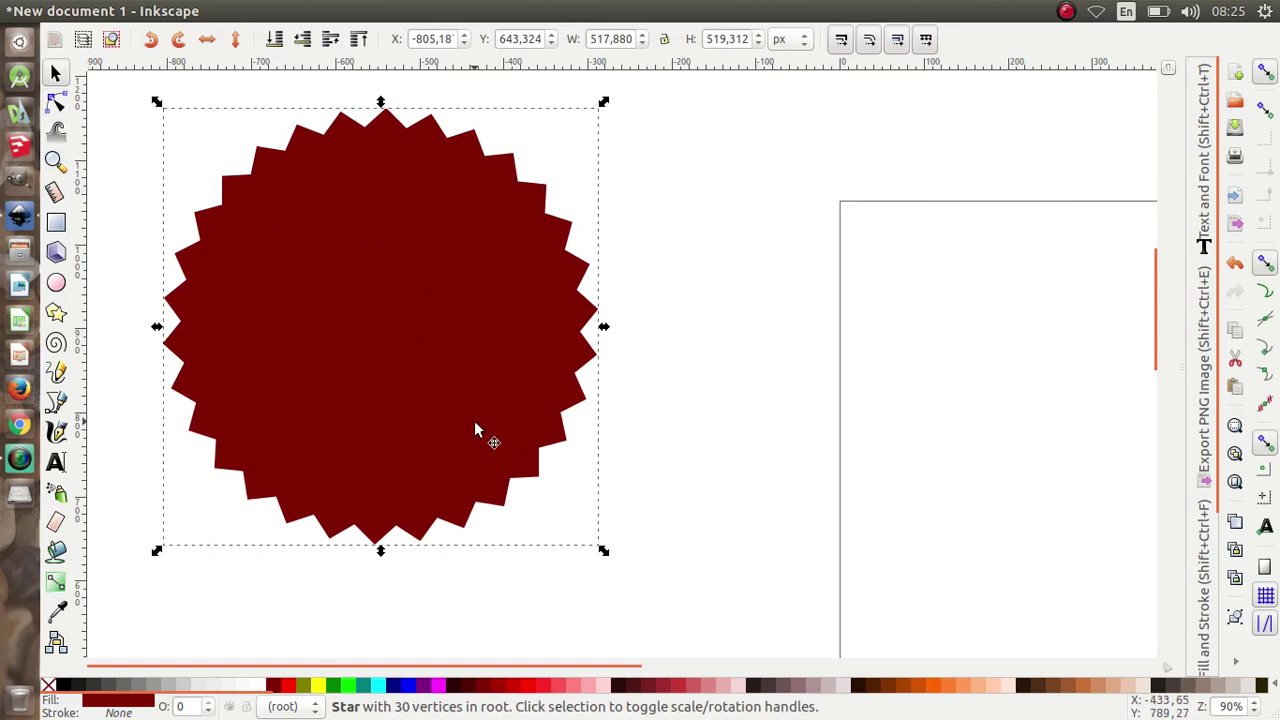
double_click(466, 387)
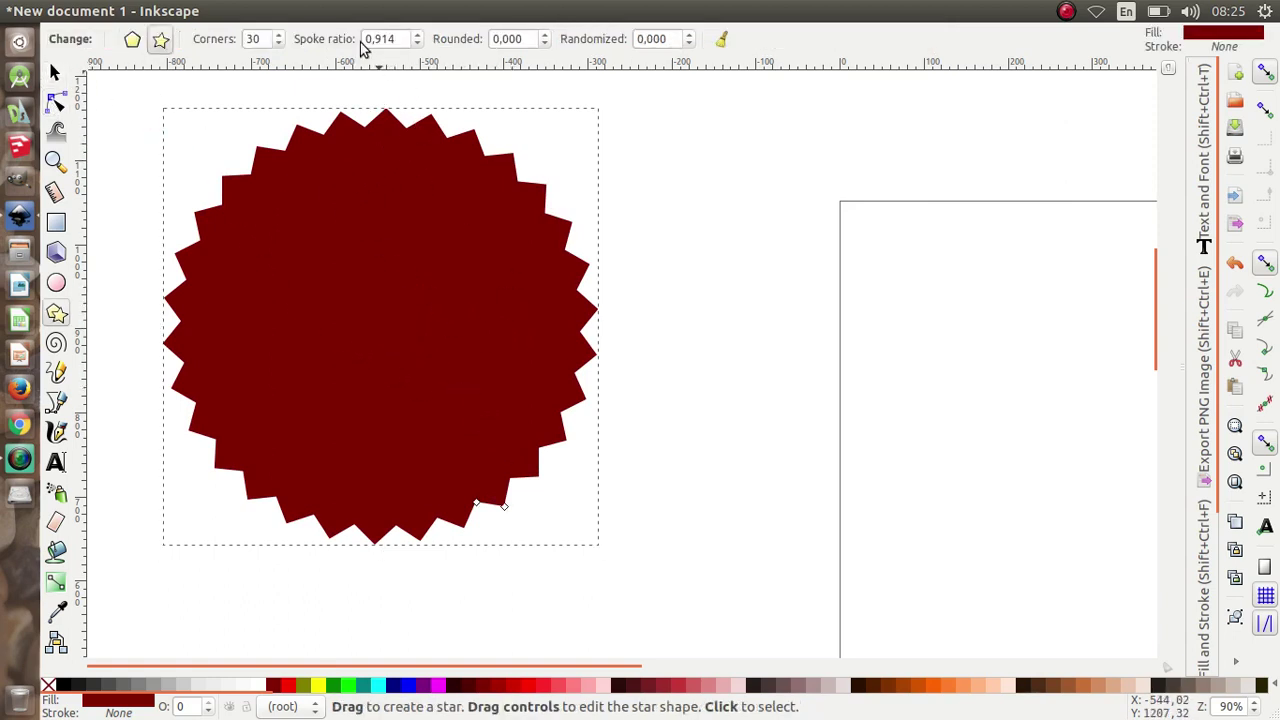
Try slightly higher spoke ratios on the star and settle on 0.9
left_click(418, 35)
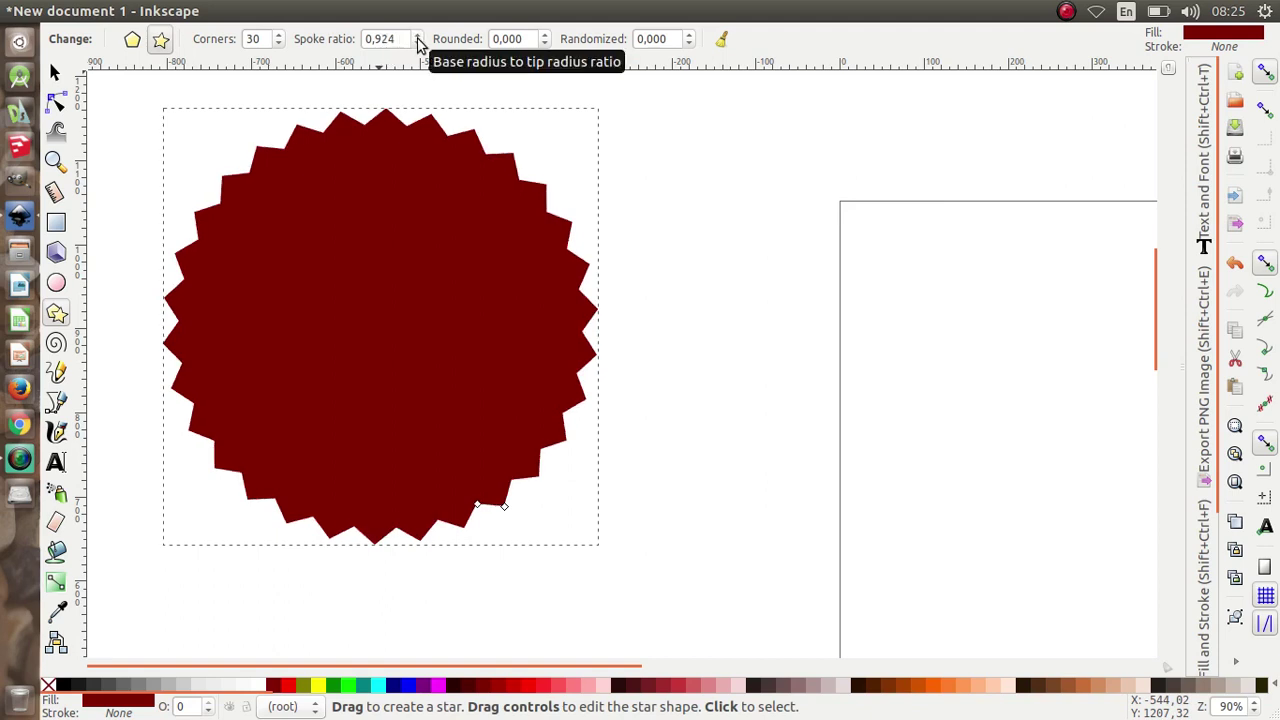
left_click(418, 35)
left_click(418, 35)
left_click(418, 35)
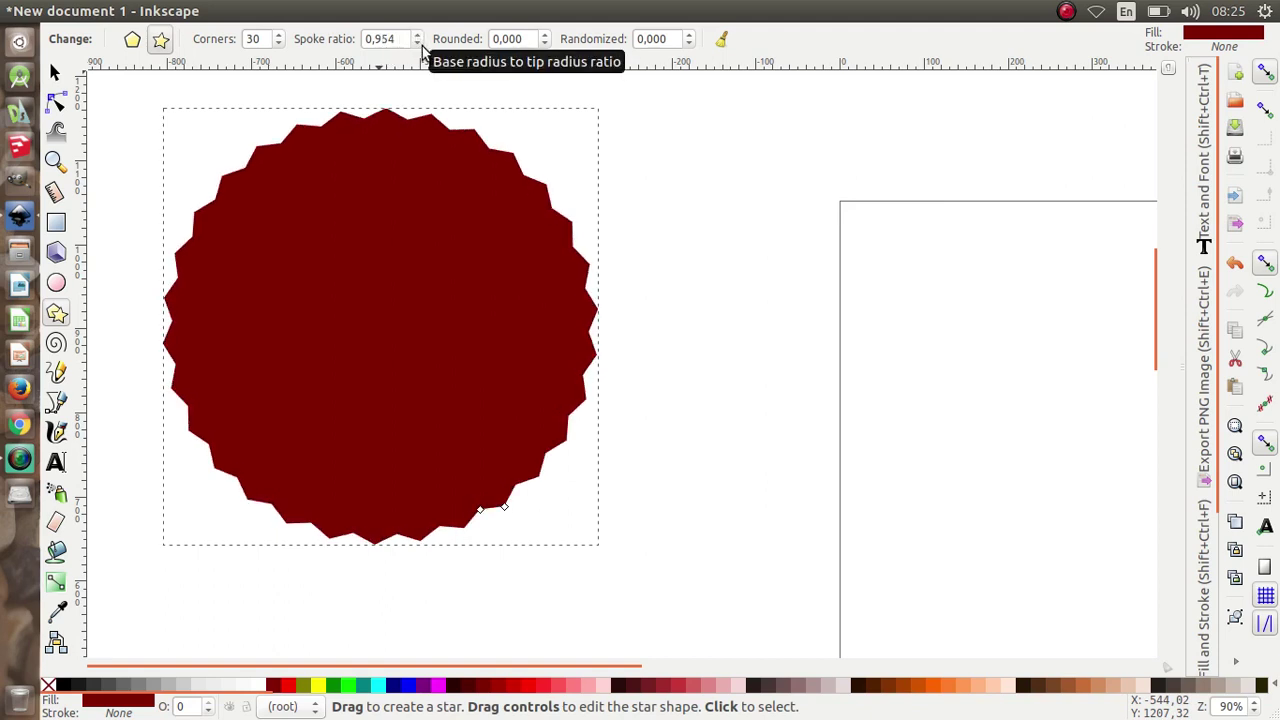
left_click(418, 44)
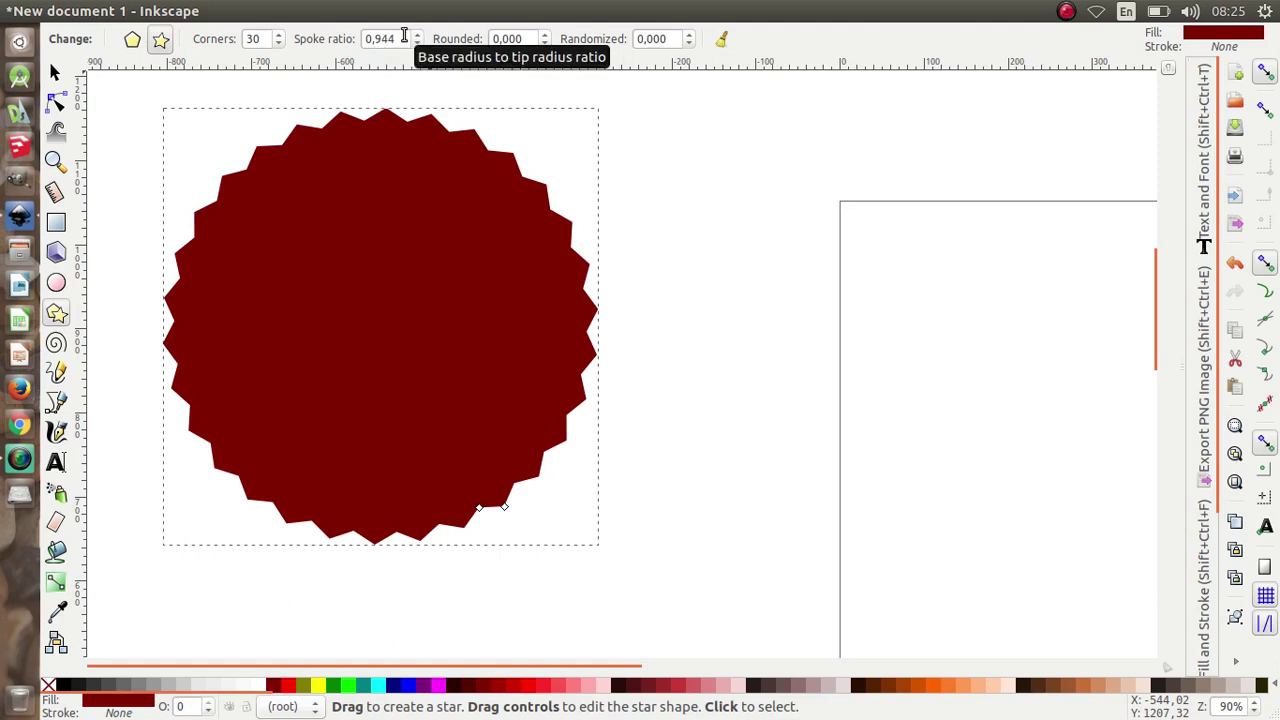
left_click_drag(397, 38, 385, 37)
key("BackSpace")
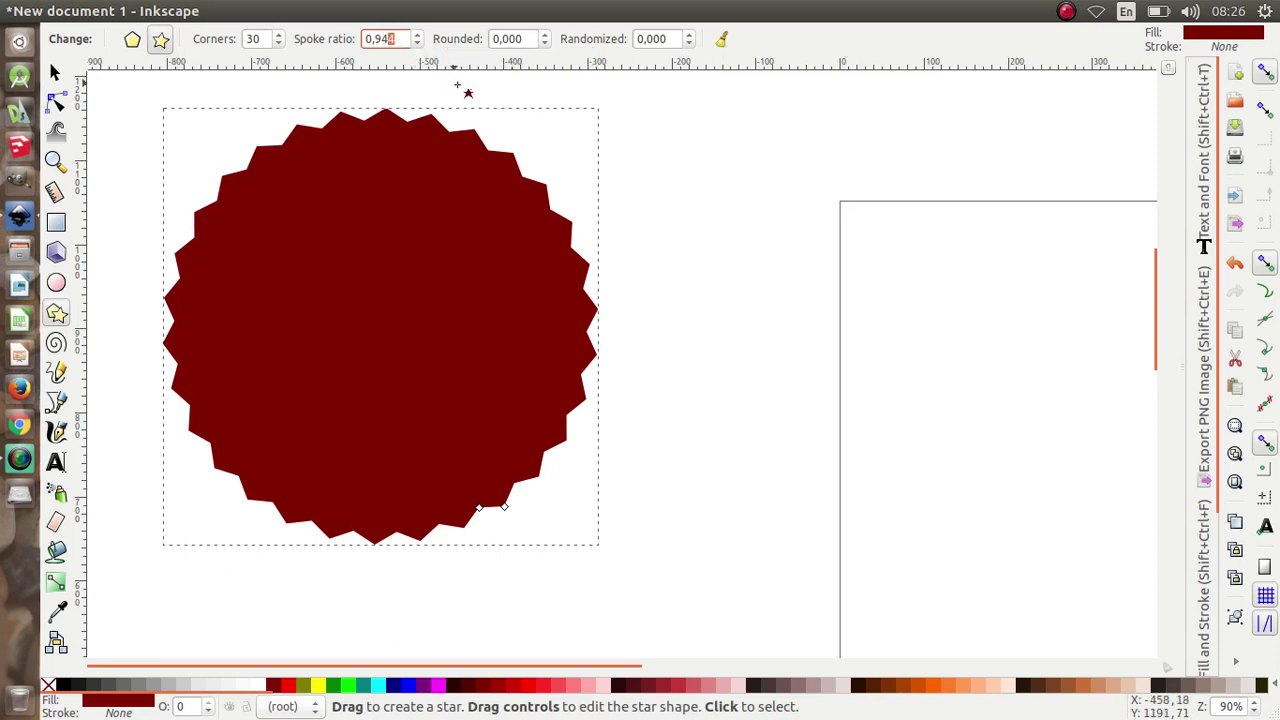
key("Return")
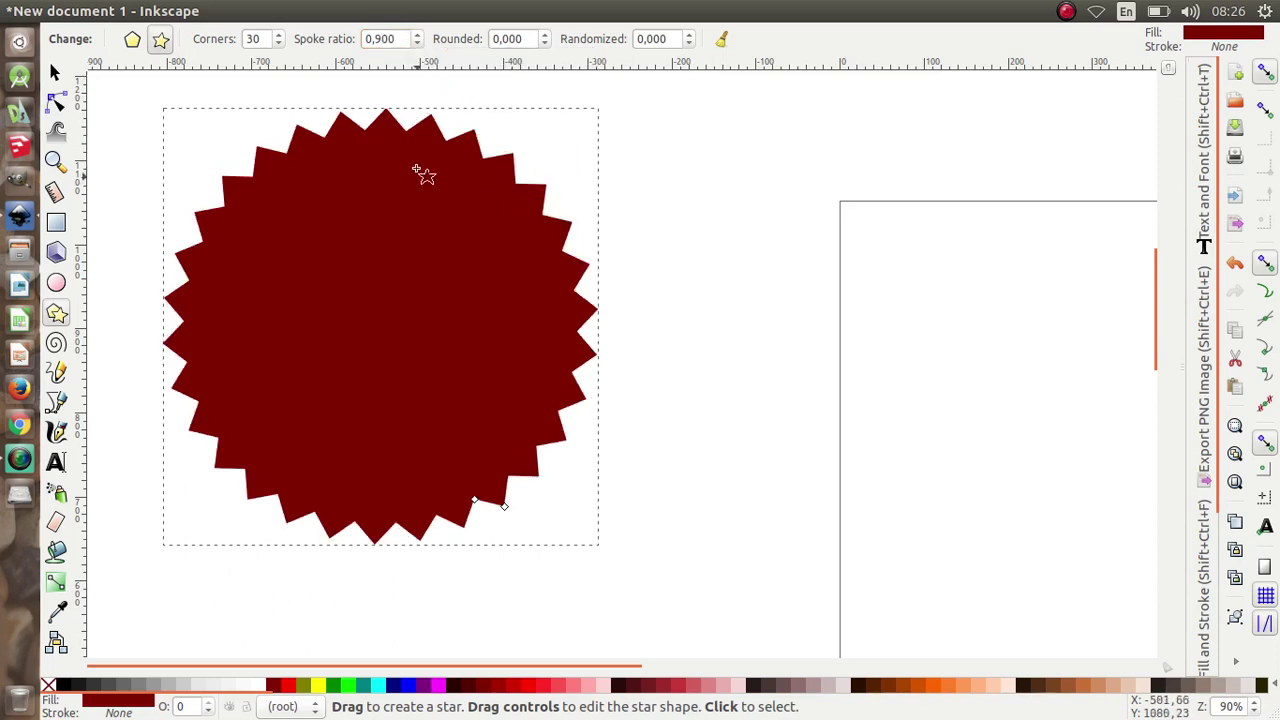
Round the star's corners by 0.4 and move its base radius slightly outward for a softly scalloped edge
left_click(546, 35)
left_click(546, 35)
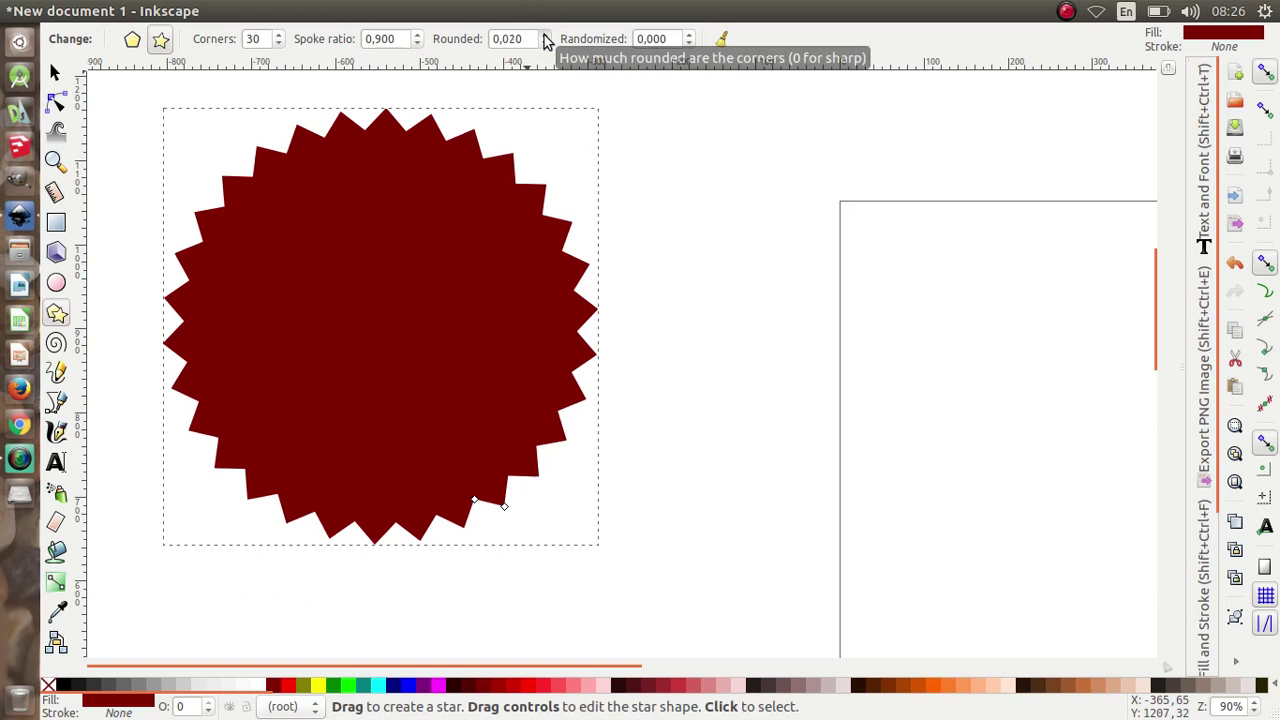
left_click(546, 35)
scroll(546, 38, "up", 10)
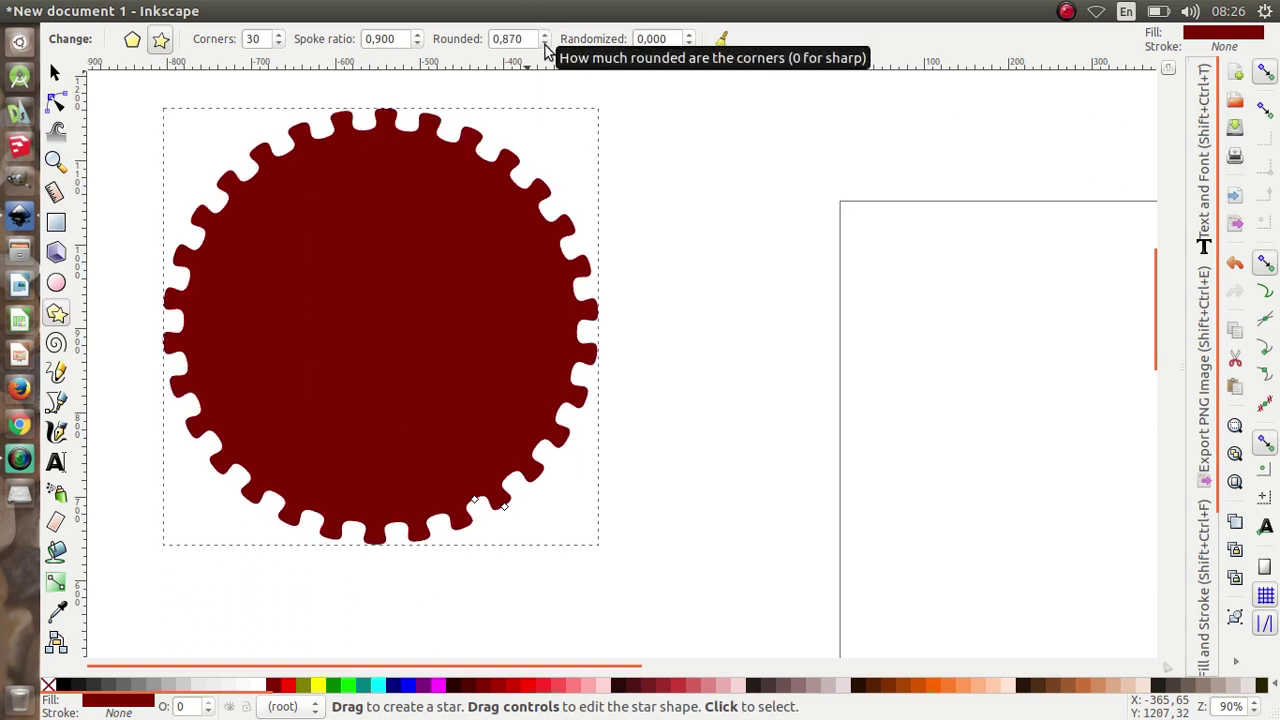
scroll(546, 45, "down", 10)
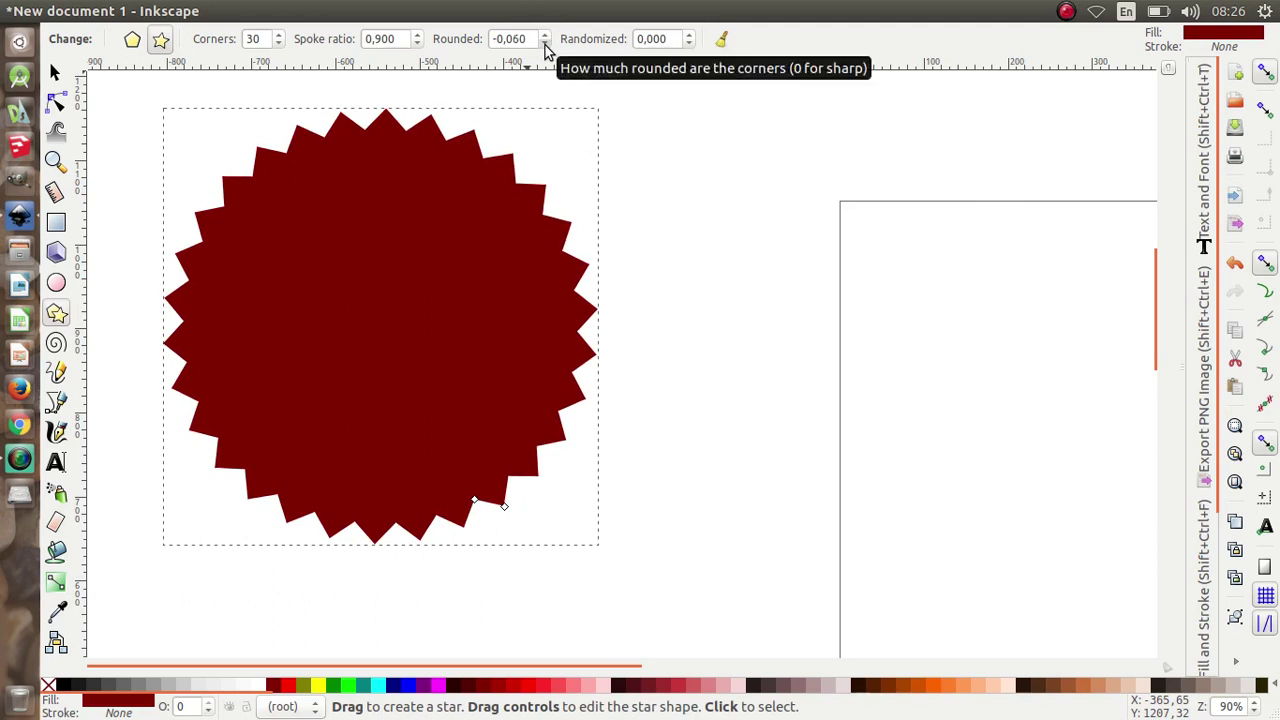
scroll(546, 50, "down", 5)
scroll(546, 50, "down", 4)
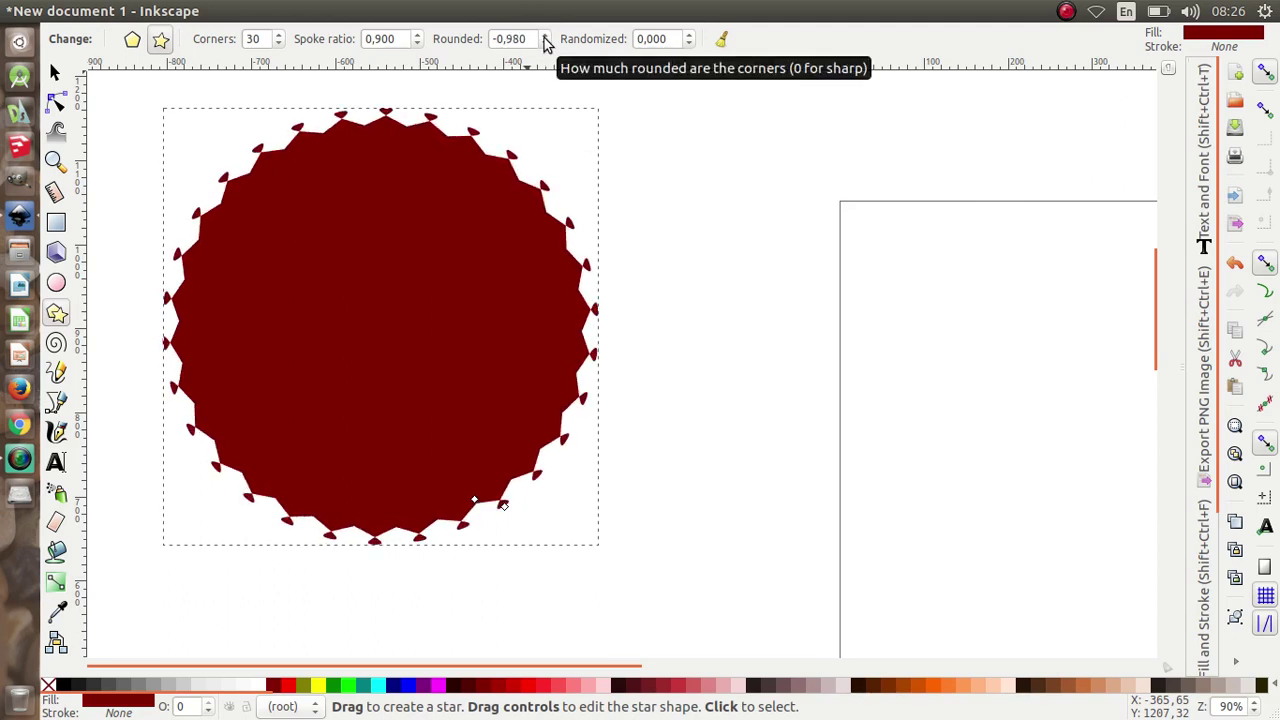
scroll(546, 45, "up", 14)
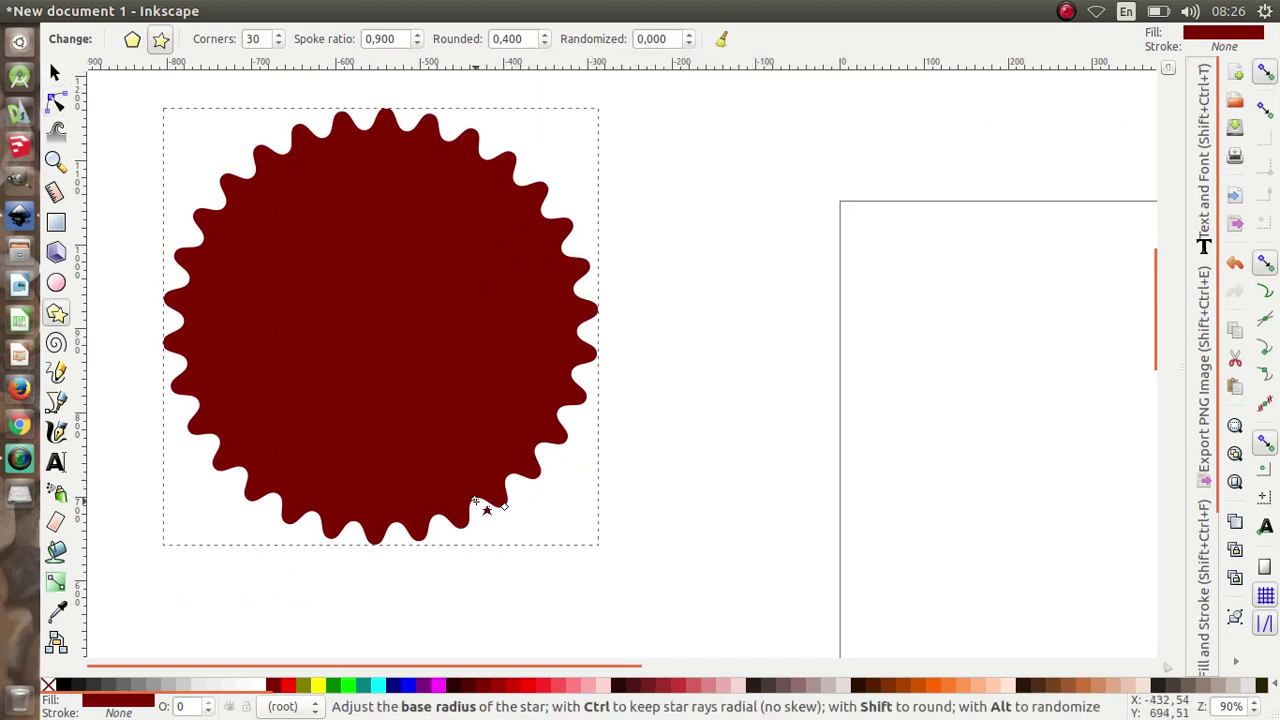
left_click_drag(475, 499, 480, 511)
left_click(55, 72)
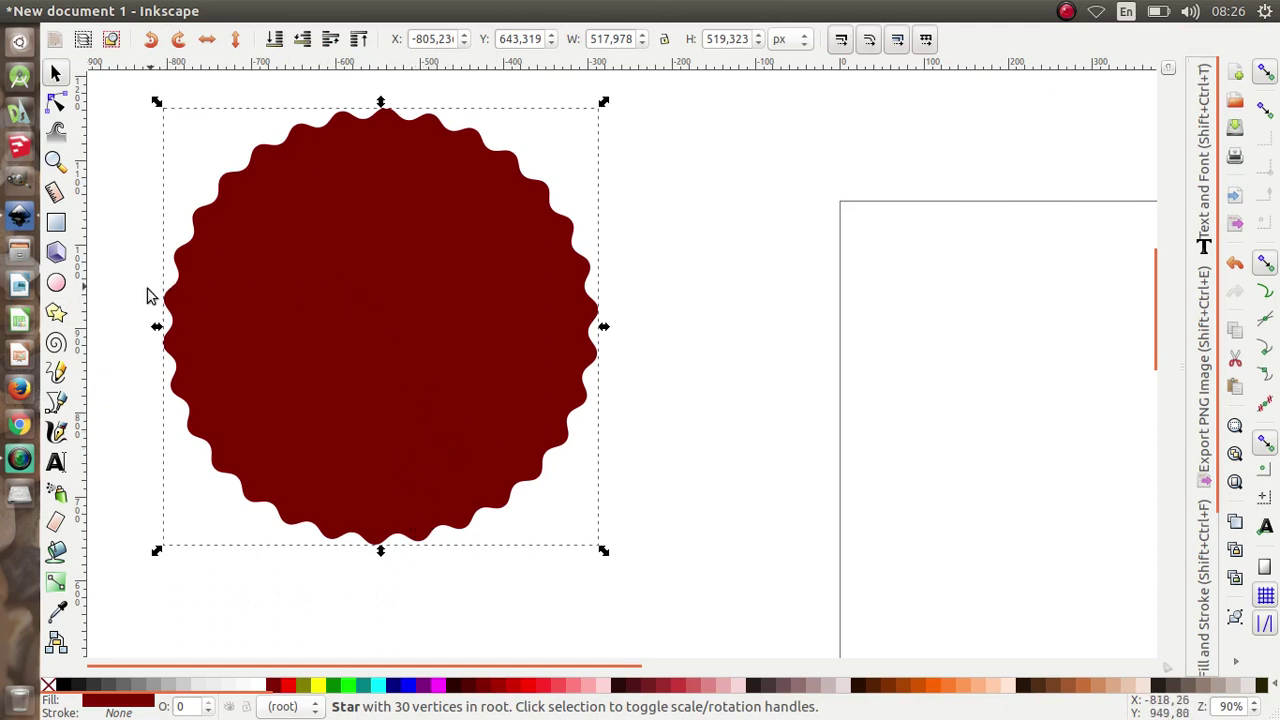
Enable bounding box snapping and place a vertical and a horizontal guide through the centre of the scalloped badge
left_click_drag(82, 195, 661, 214)
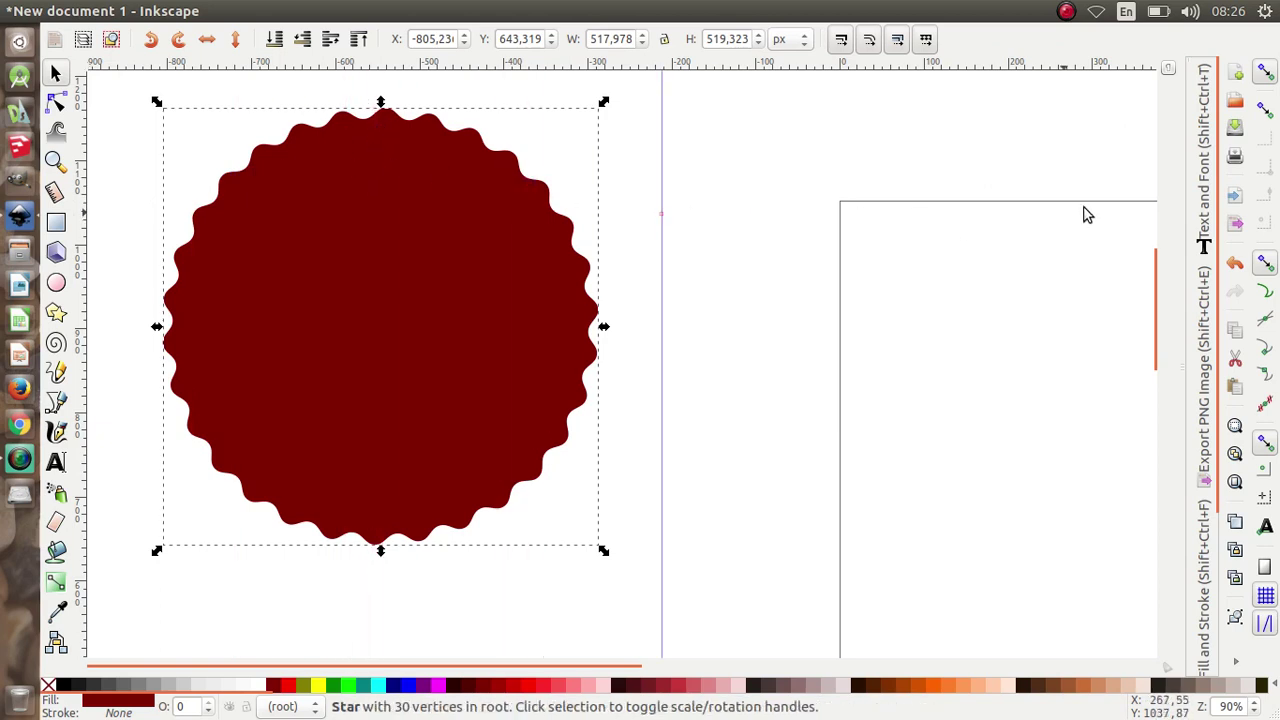
left_click(1266, 112)
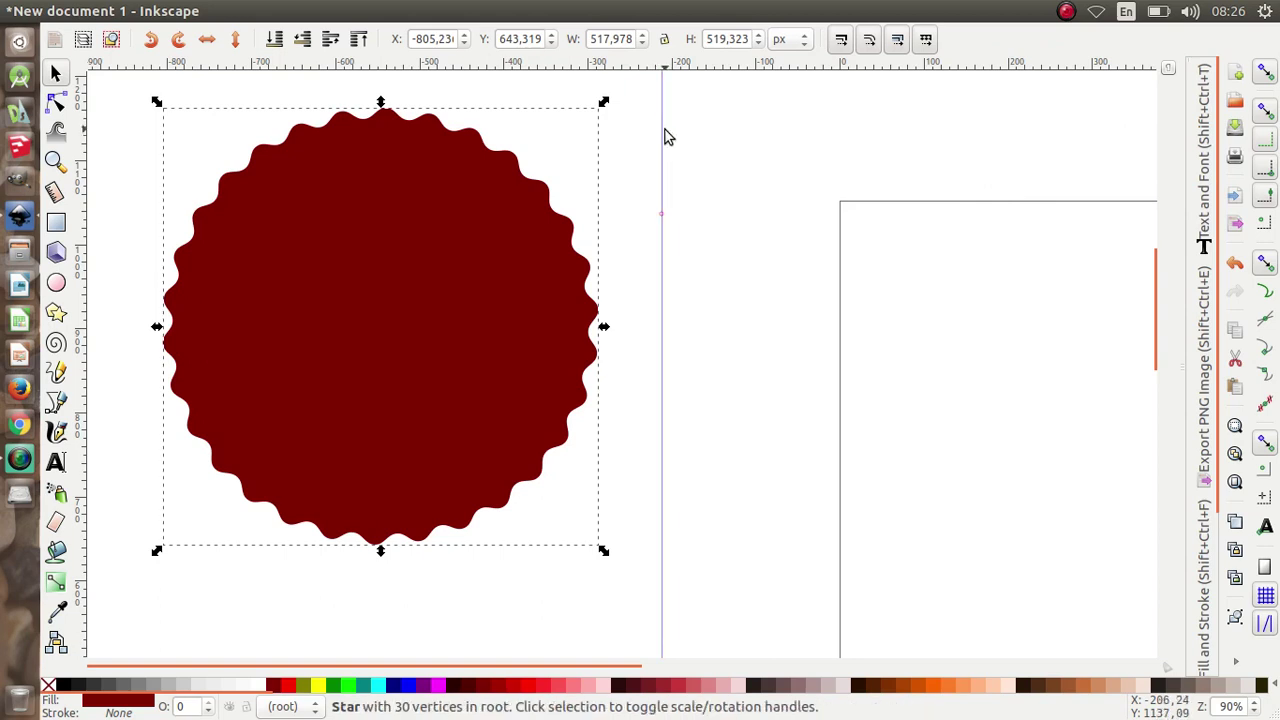
left_click_drag(663, 134, 380, 123)
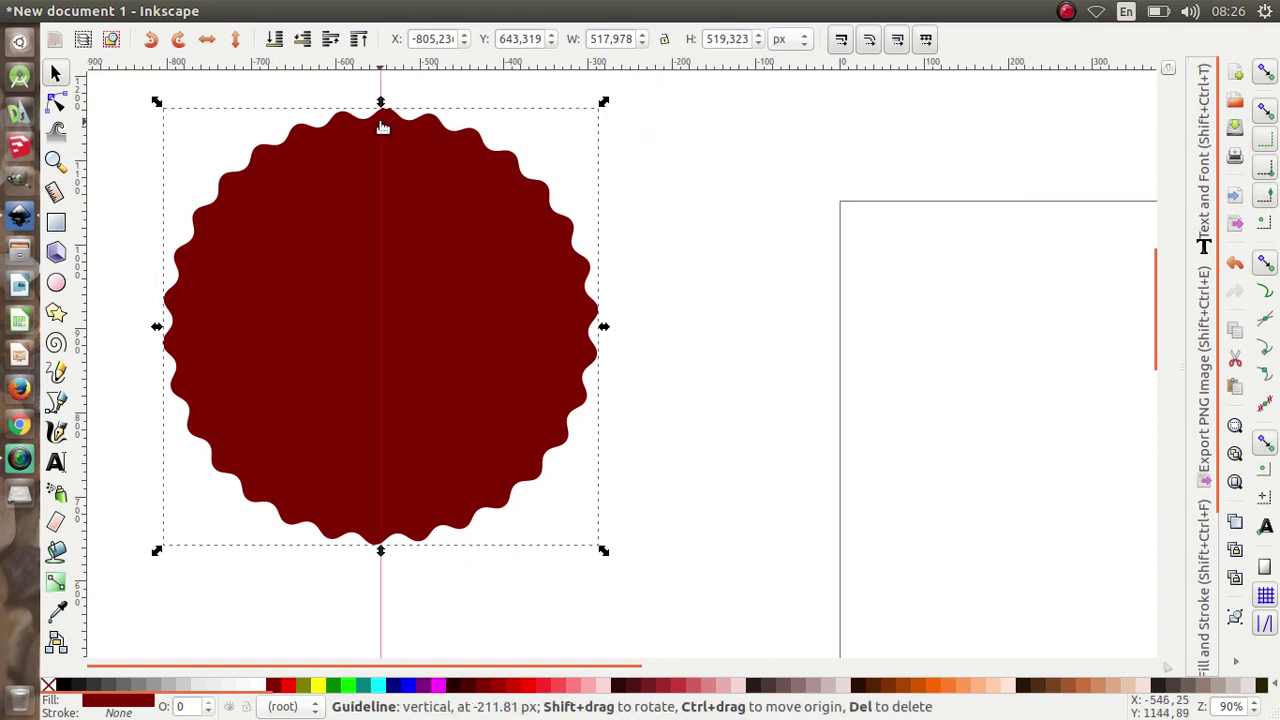
left_click_drag(463, 72, 607, 326)
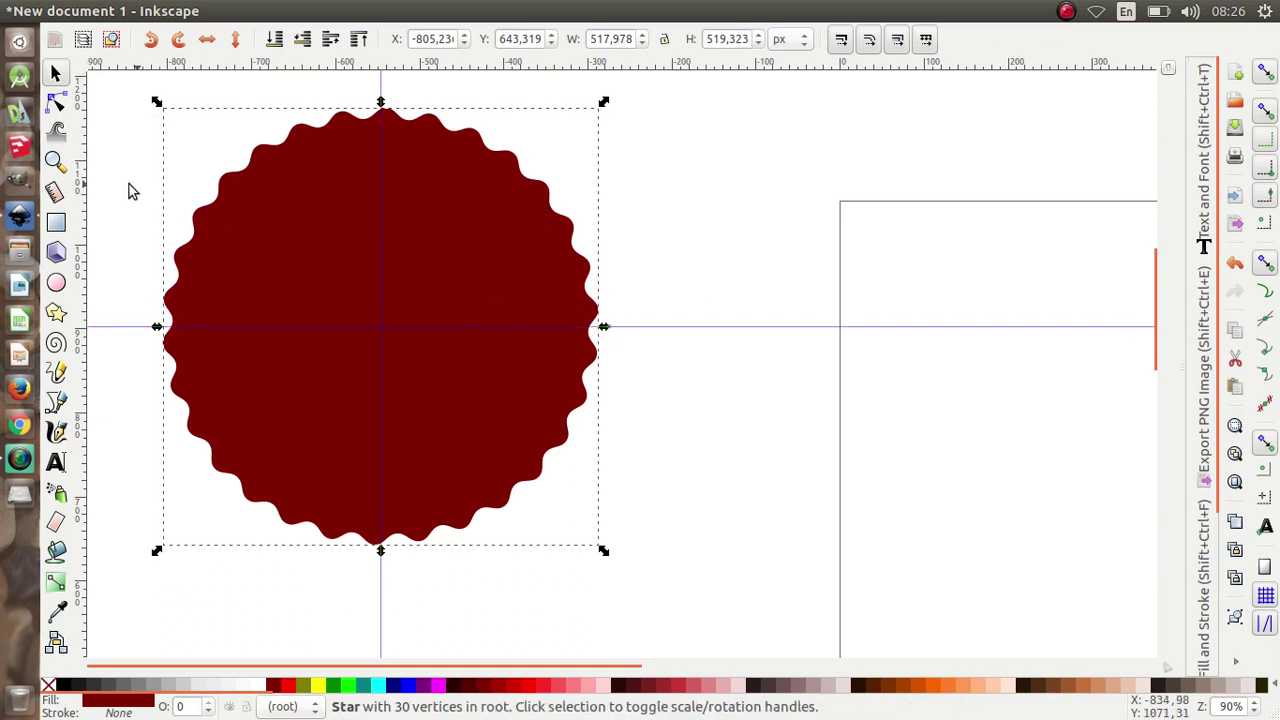
Draw a circle about 260 px wide centred on the guide intersection and give it a flat black 3 px stroke
left_click(57, 284)
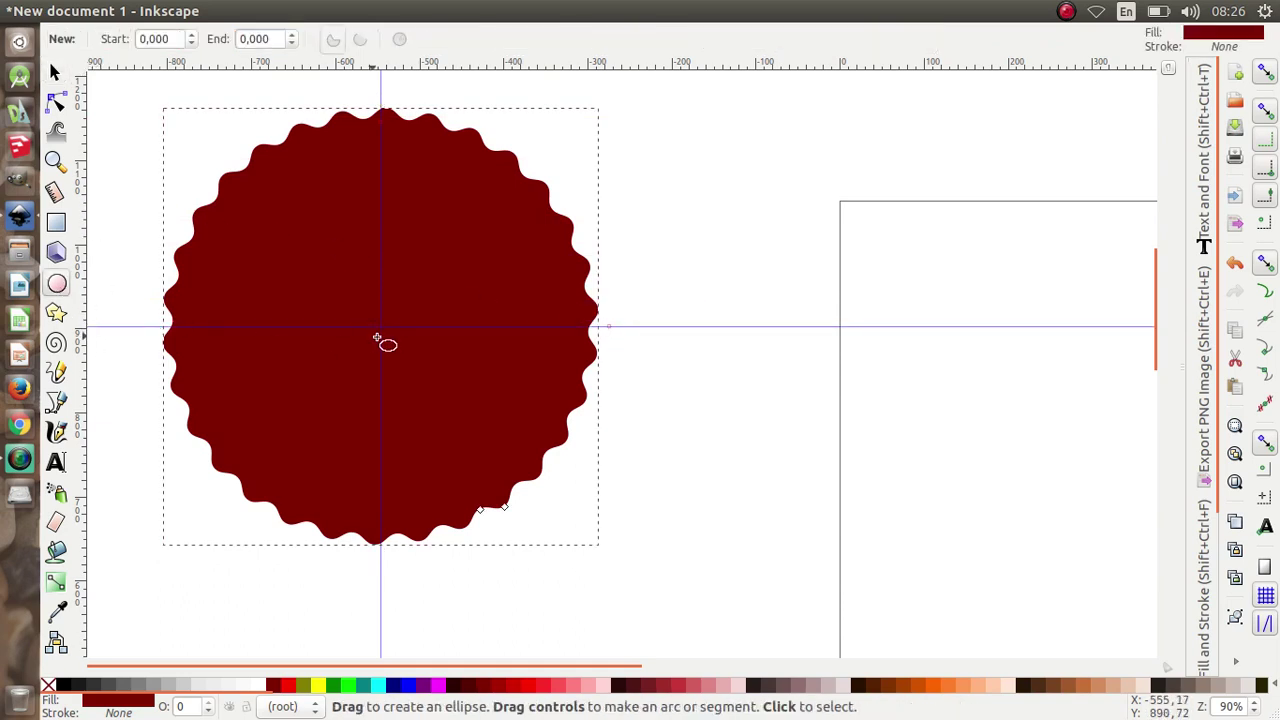
left_click_drag(383, 330, 497, 449)
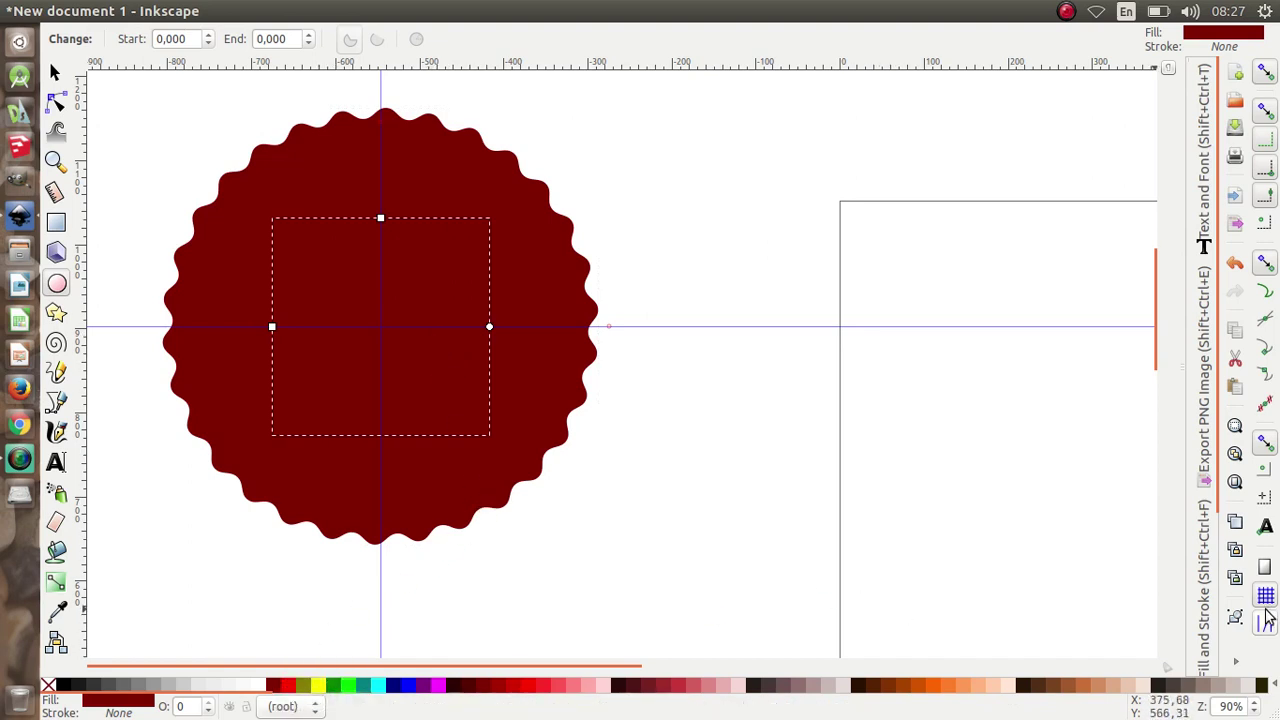
left_click(1204, 610)
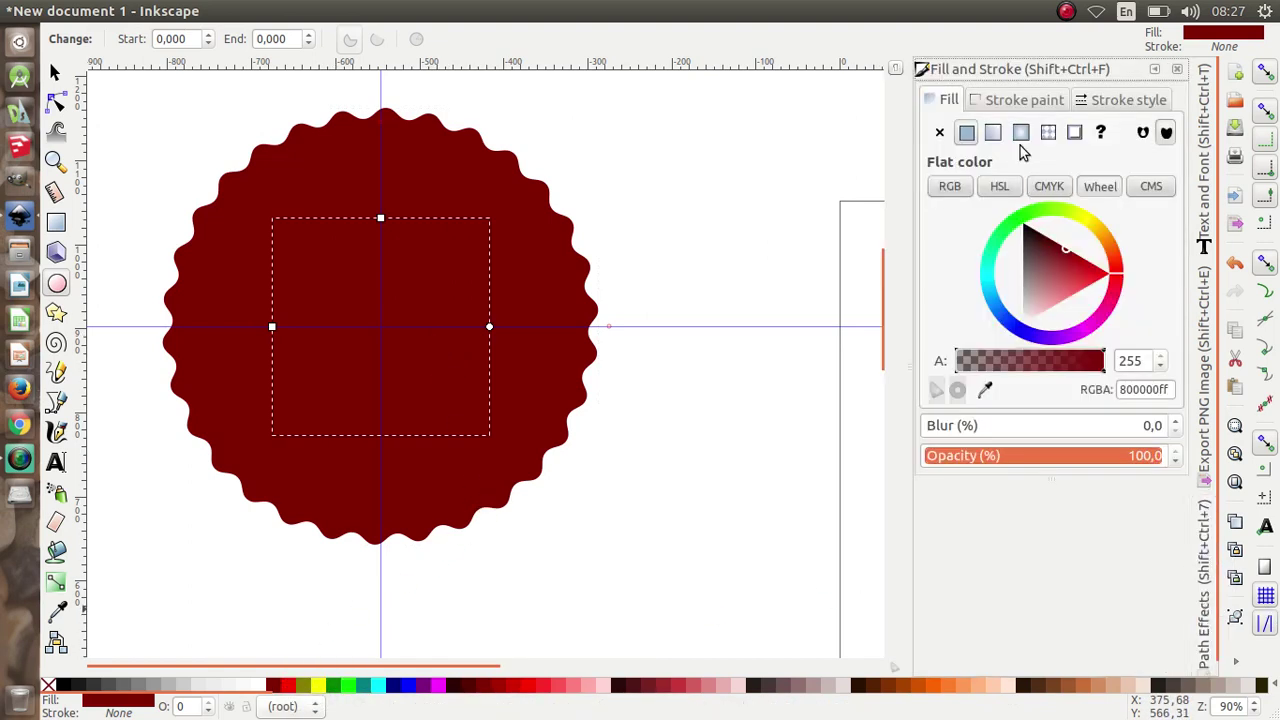
left_click(1010, 102)
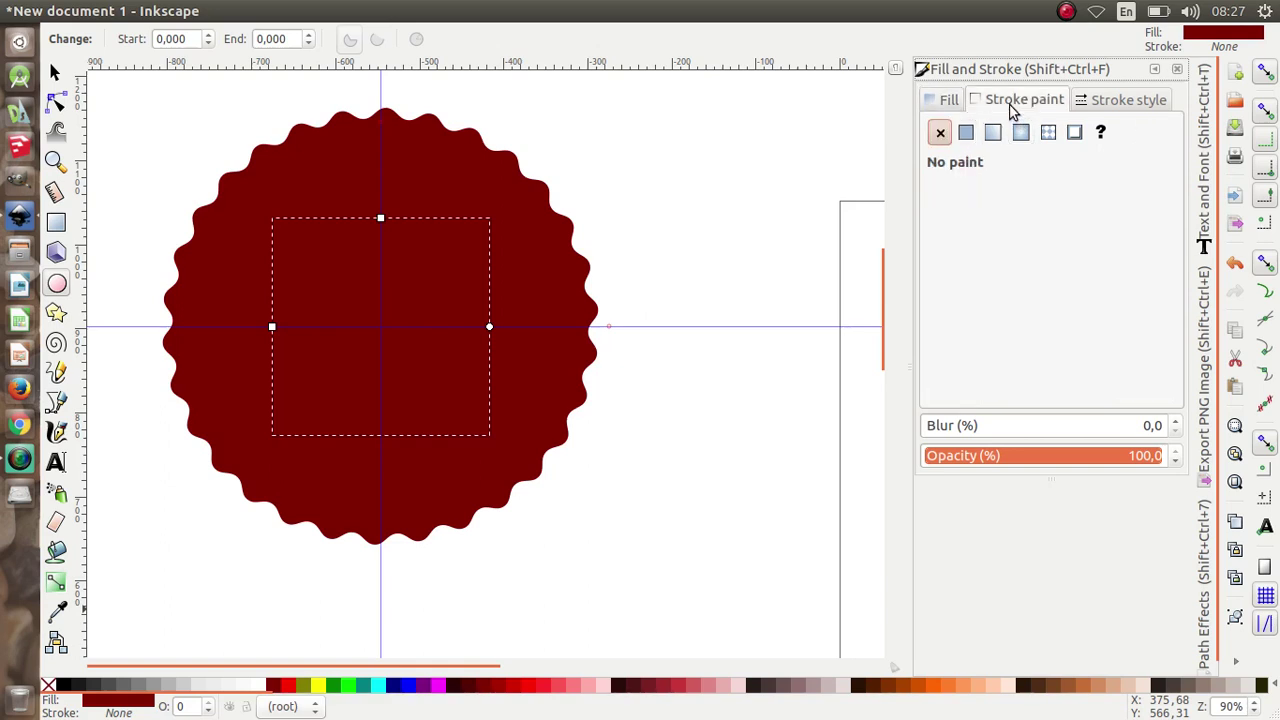
left_click(965, 134)
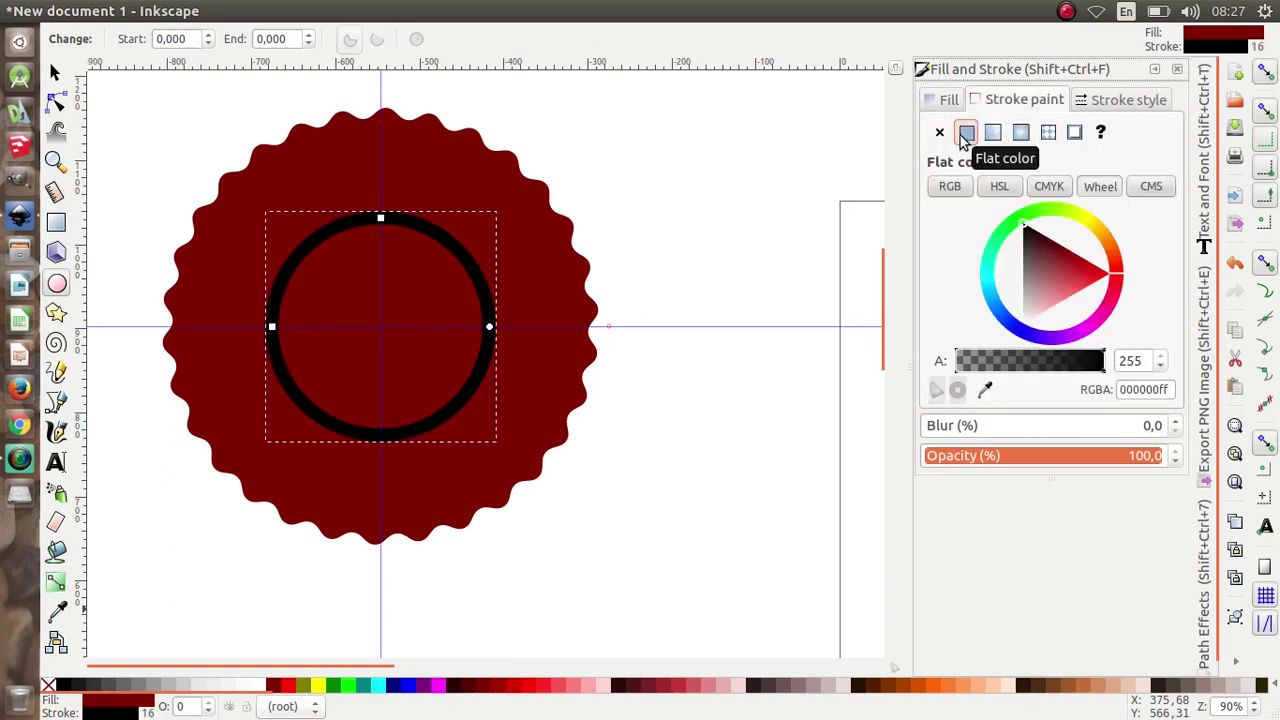
left_click(1086, 108)
type("3")
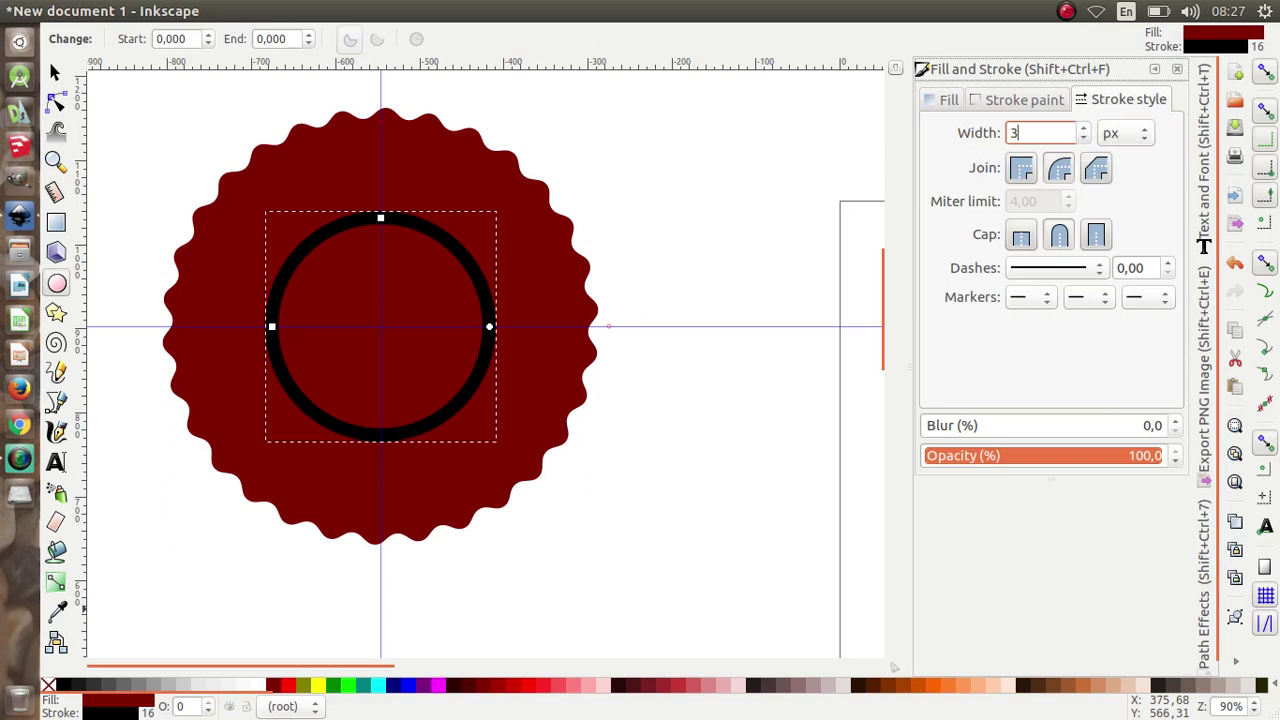
key("Return")
Enlarge the circle about its centre to roughly 442 px wide and add a concentric duplicate about 380 px wide
left_click(55, 72)
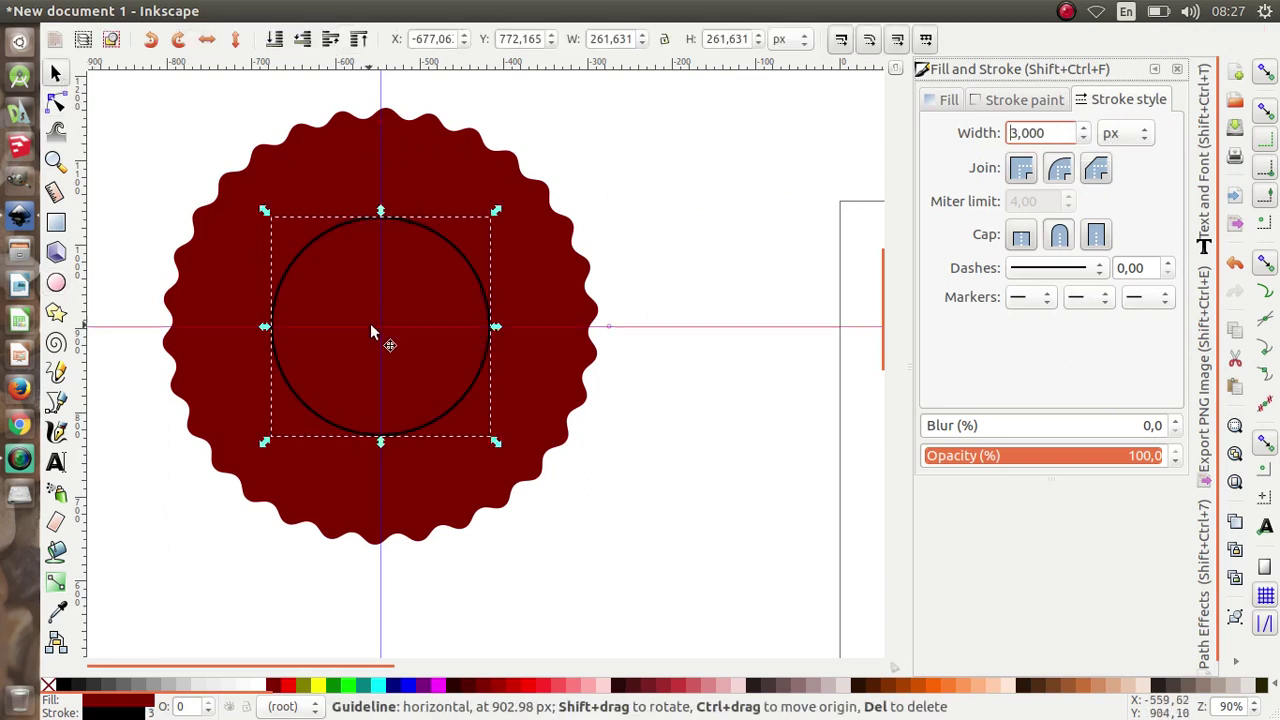
mouse_move(498, 212)
left_mouse_down()
mouse_move(531, 191)
mouse_move(573, 128)
left_mouse_up()
right_click(507, 192)
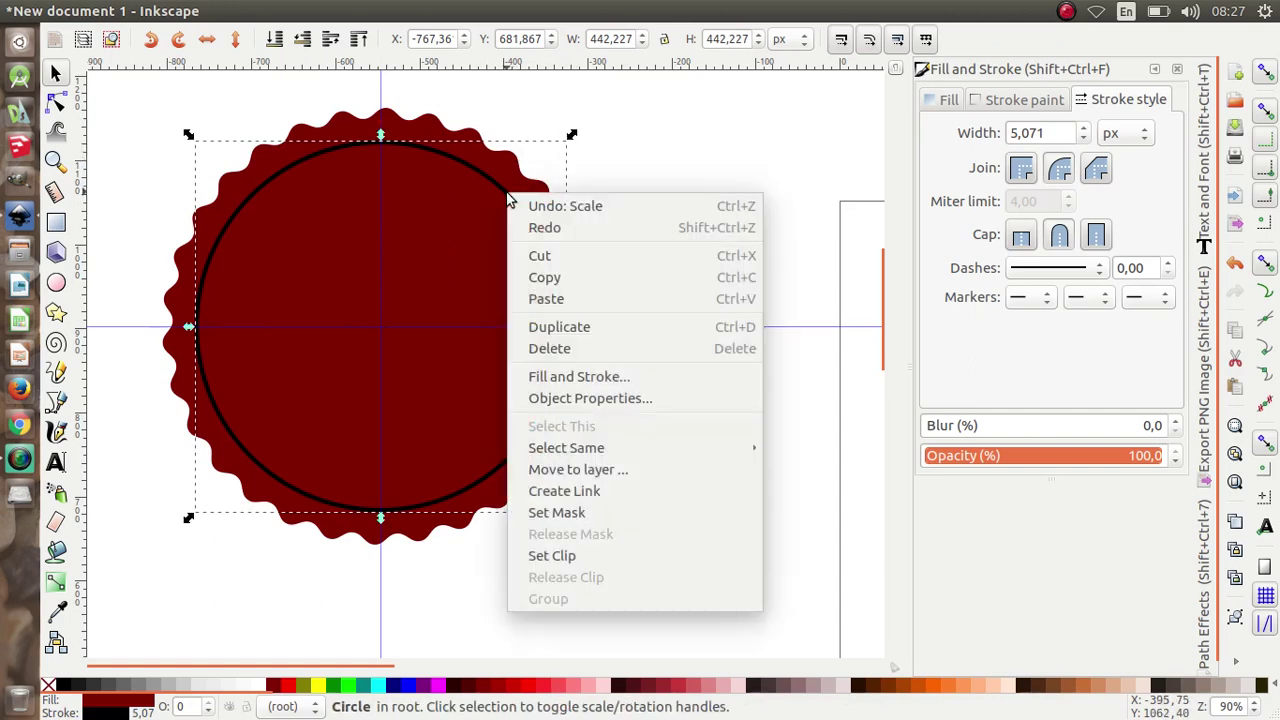
left_click(598, 330)
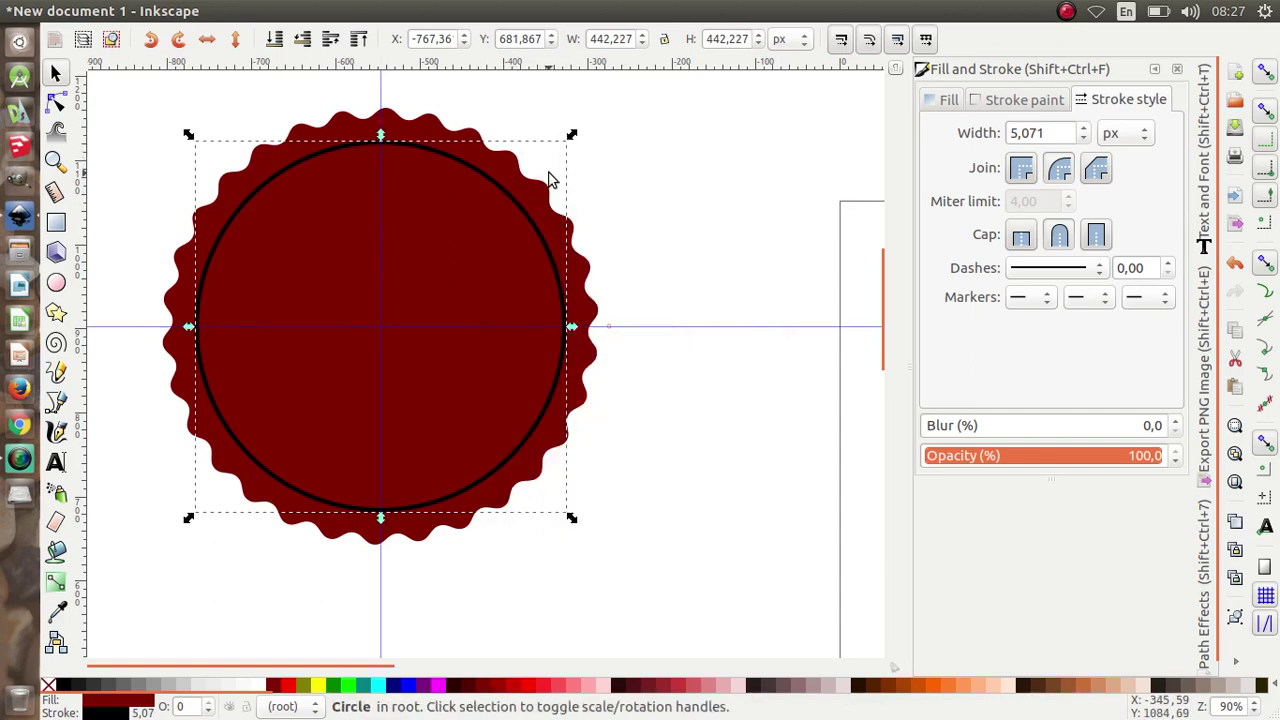
left_click_drag(574, 134, 548, 137)
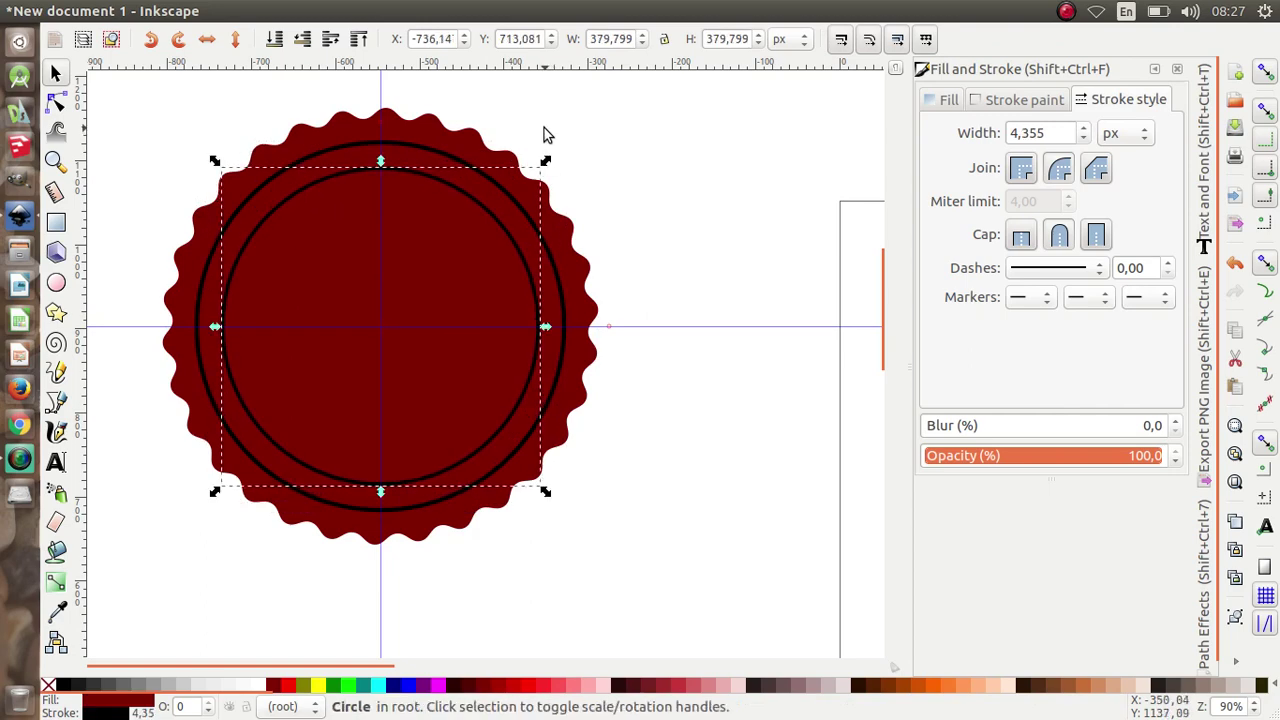
Duplicate the inner circle and shrink the copy about its centre to roughly 324 px wide
right_click(490, 217)
left_click(545, 350)
left_click_drag(547, 164, 525, 145)
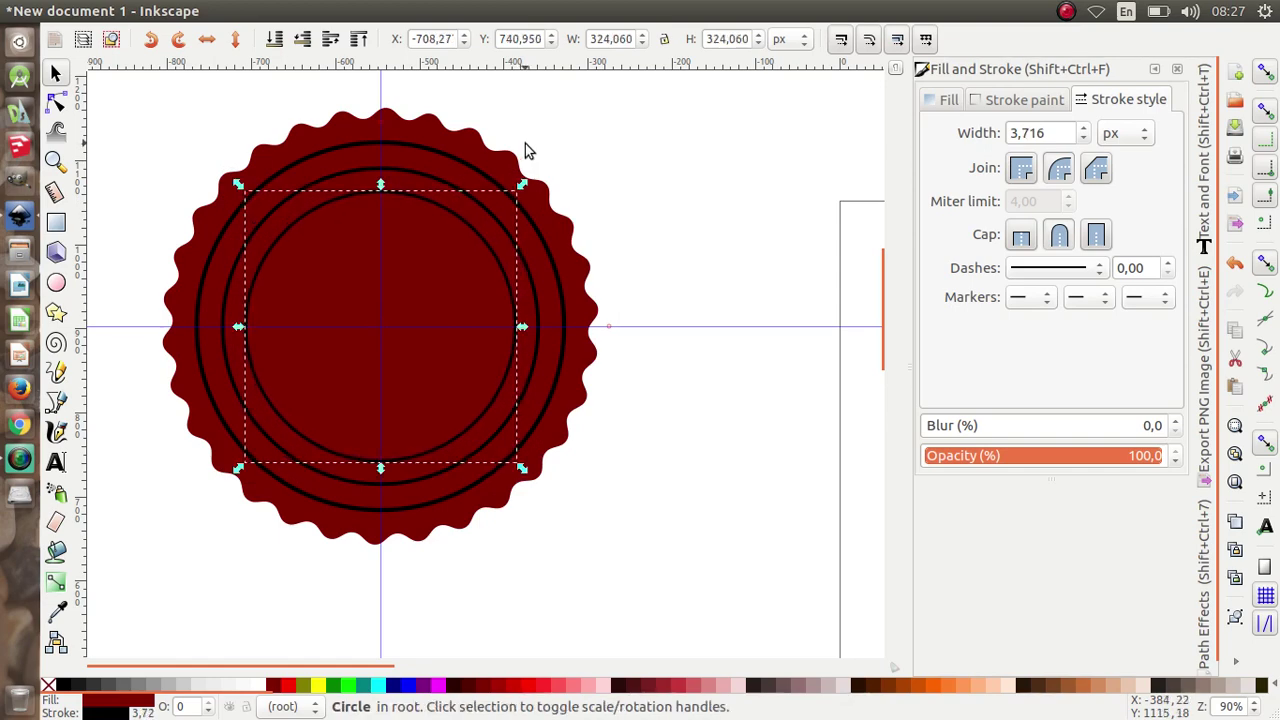
Duplicate the innermost circle and shrink the copy about its centre to roughly 264 px wide
right_click(470, 230)
left_click(514, 358)
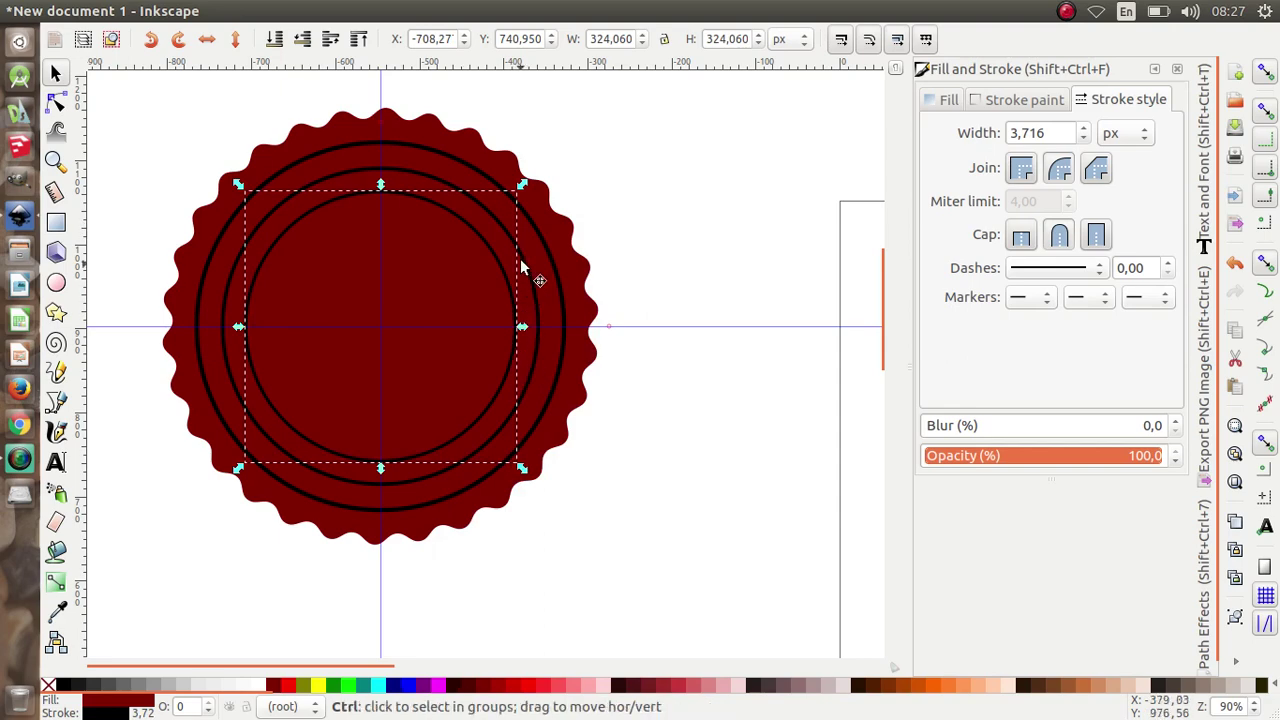
left_click_drag(522, 184, 502, 170)
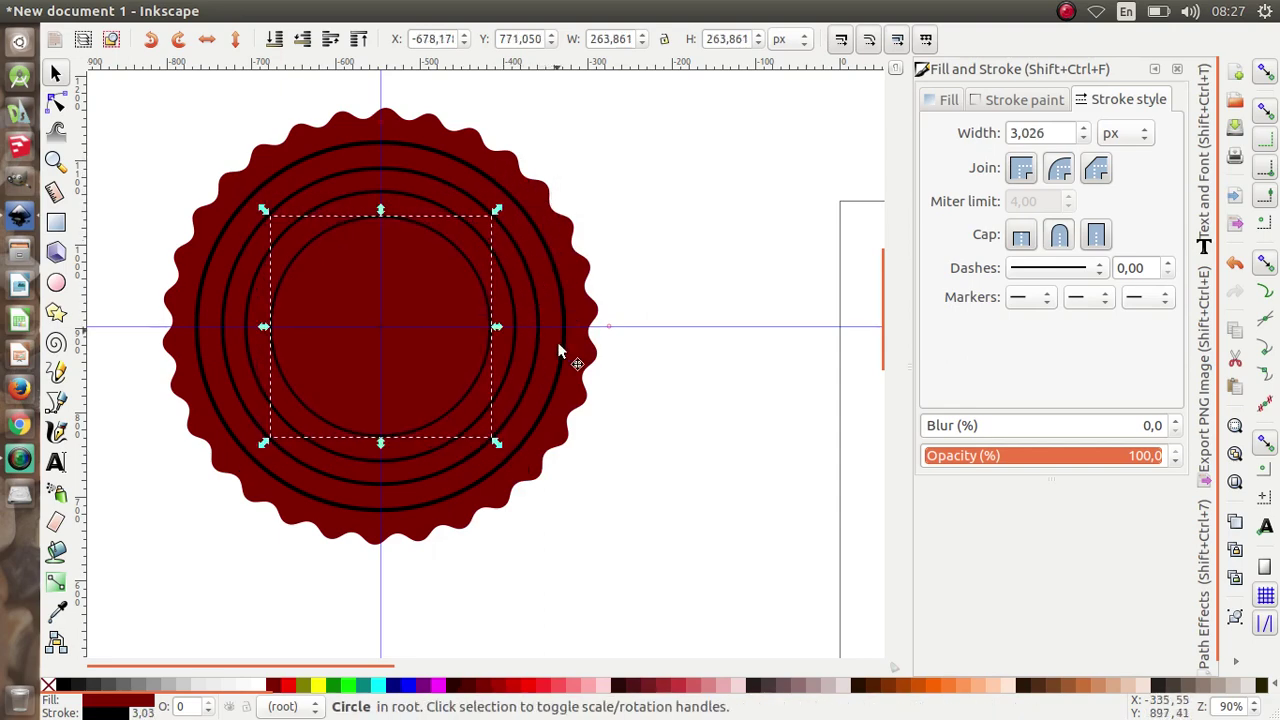
Fill the new centre circle with orange #FF9955 and remove its stroke
left_click(968, 686)
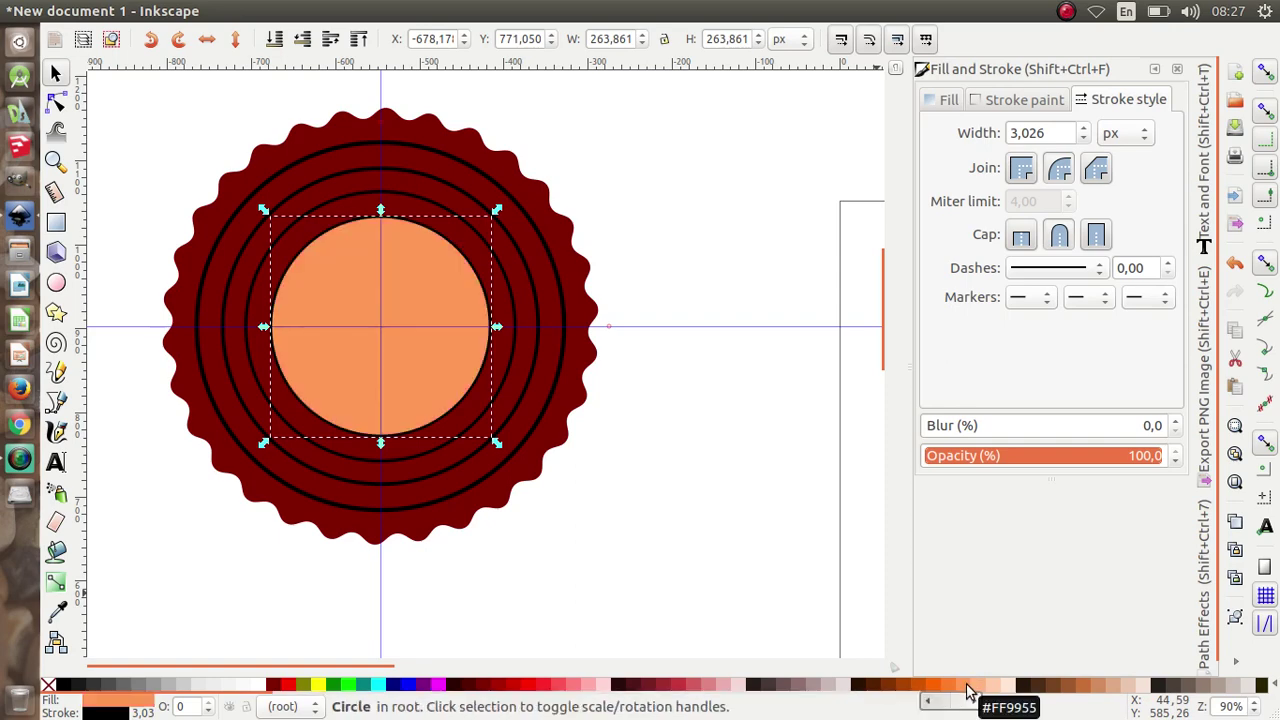
left_click(1008, 106)
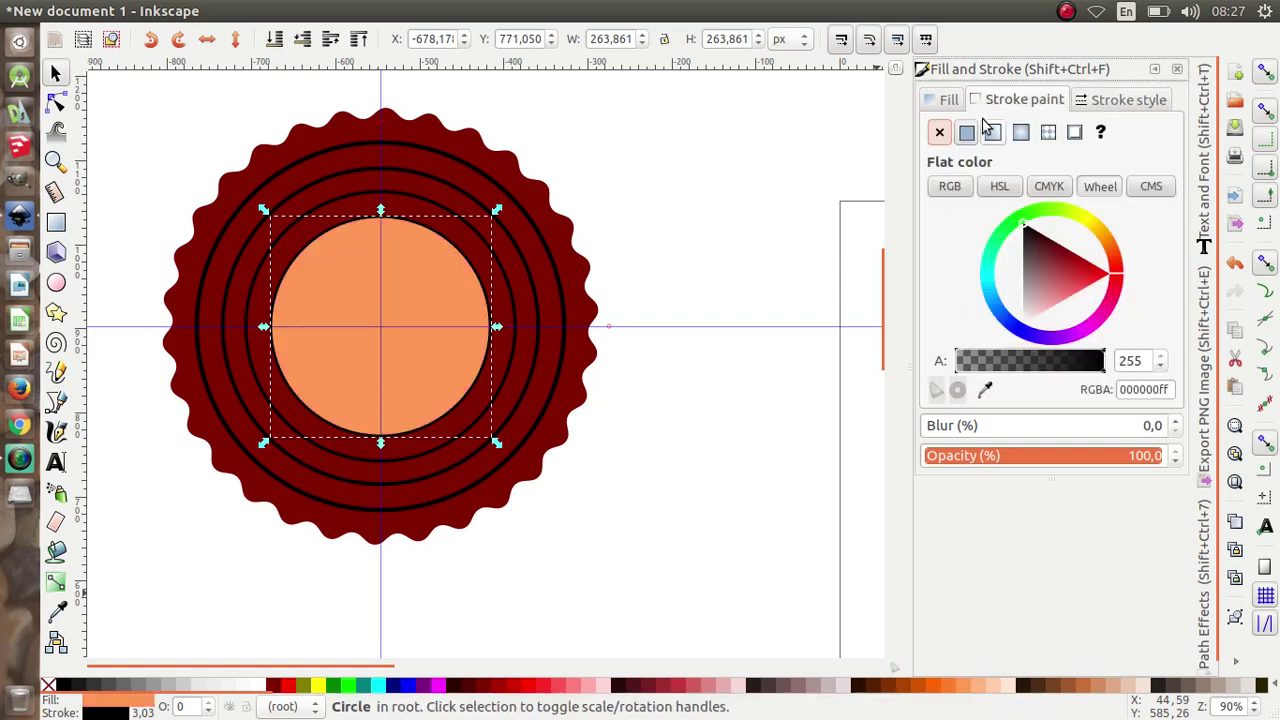
left_click(940, 134)
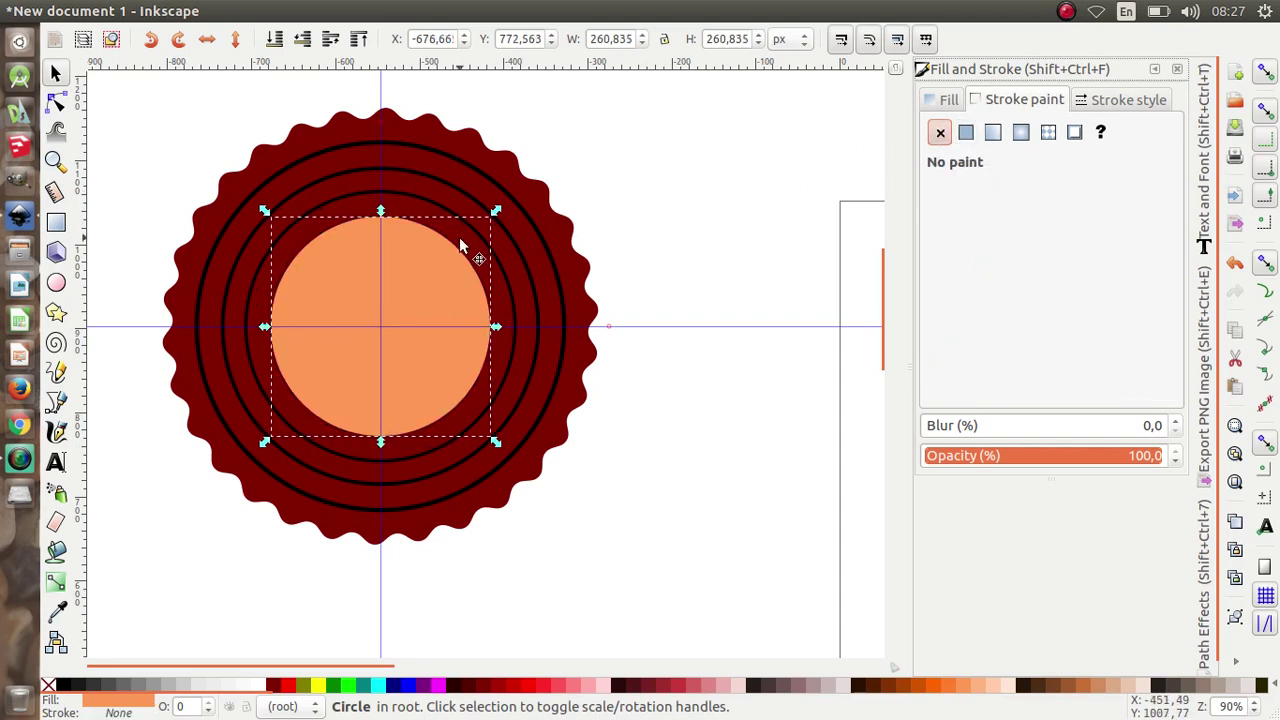
Subtract the second-largest circle from the outermost circle with a path Difference to form a ring
key("ctrl+z")
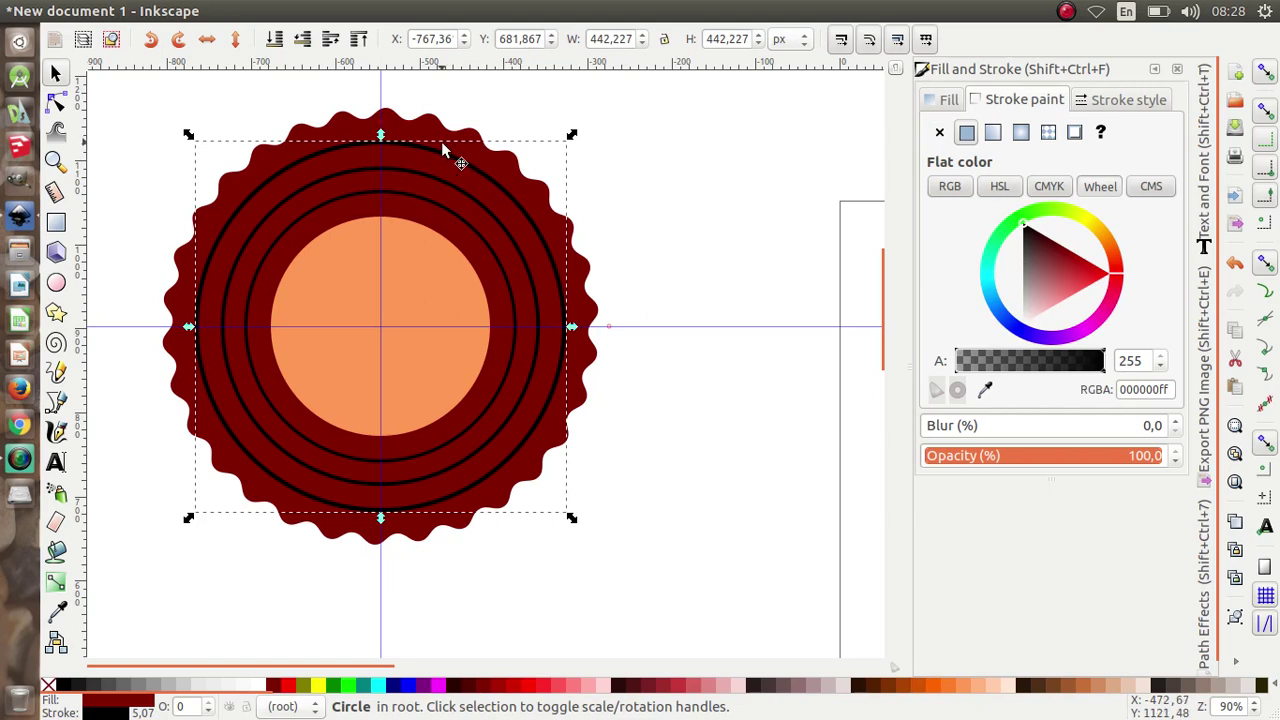
key("shift")
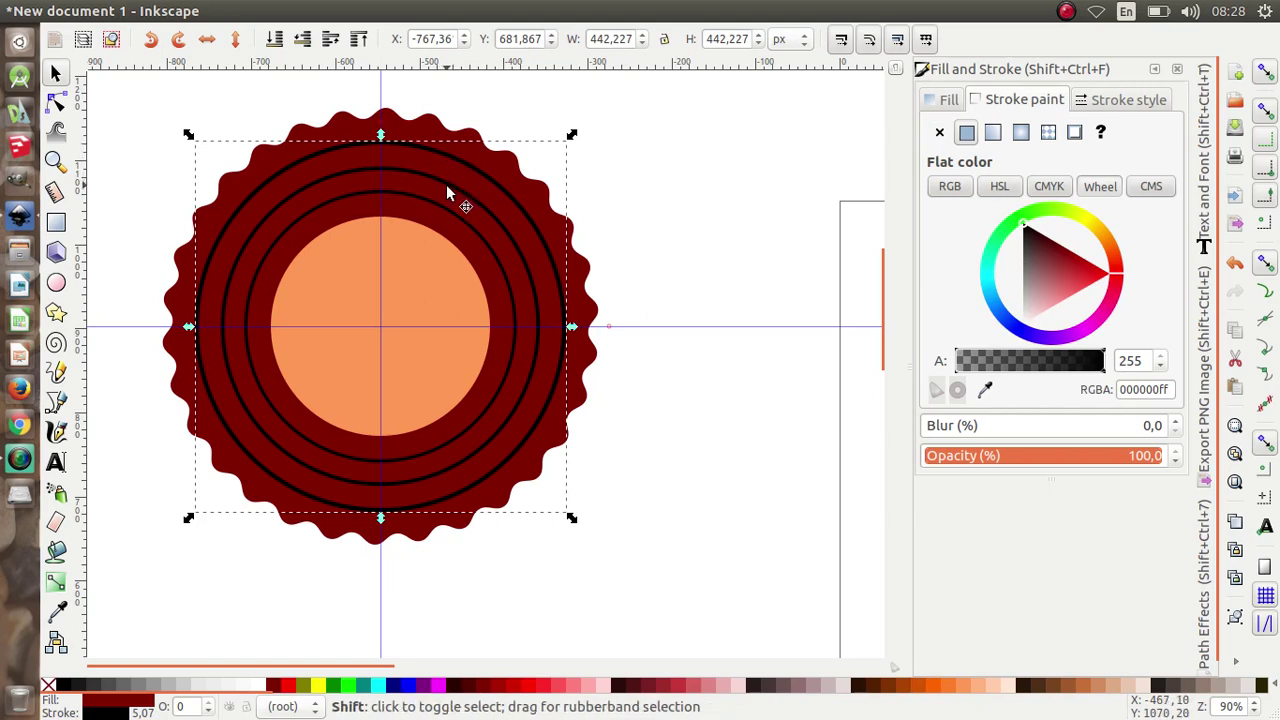
left_click(448, 187, "shift")
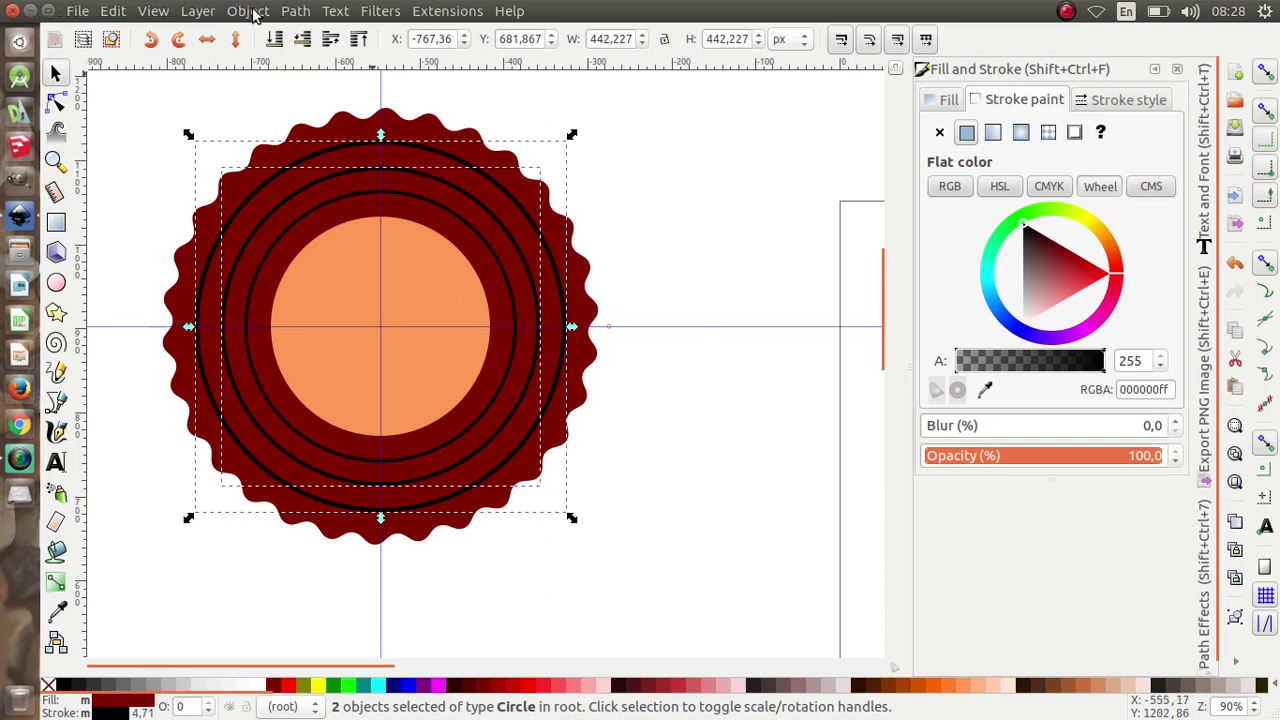
left_click(294, 12)
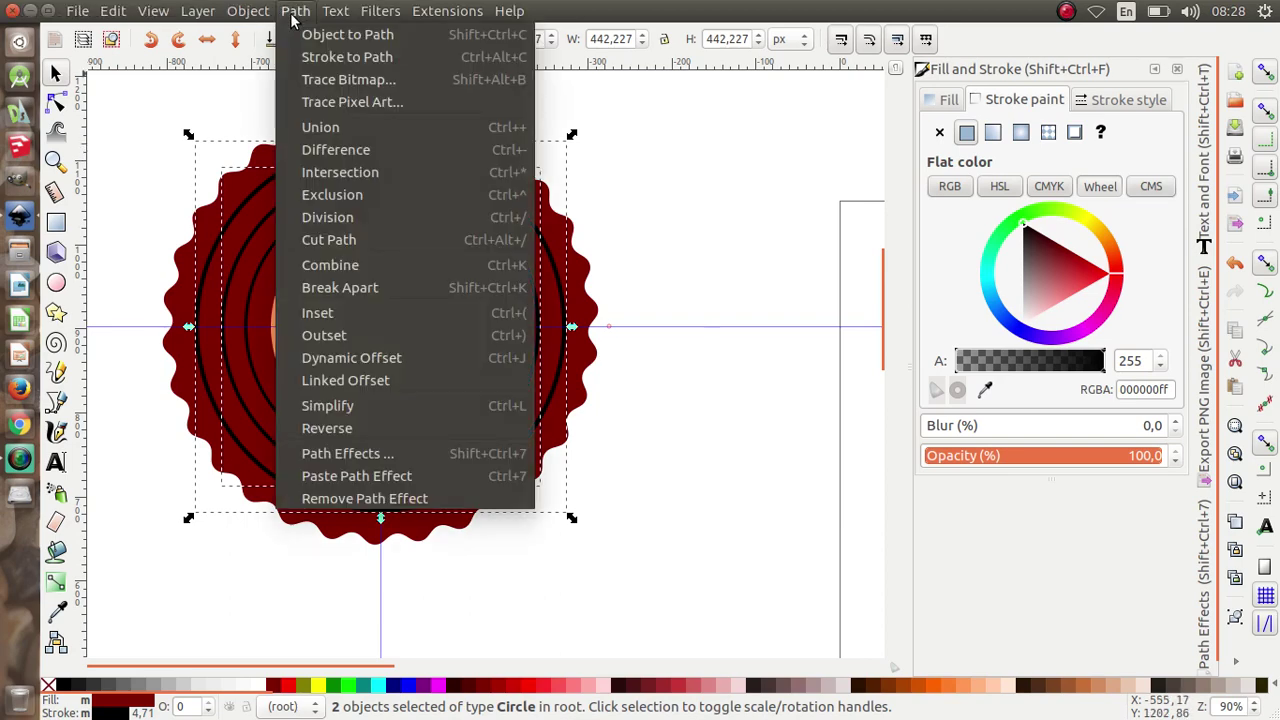
left_click(369, 152)
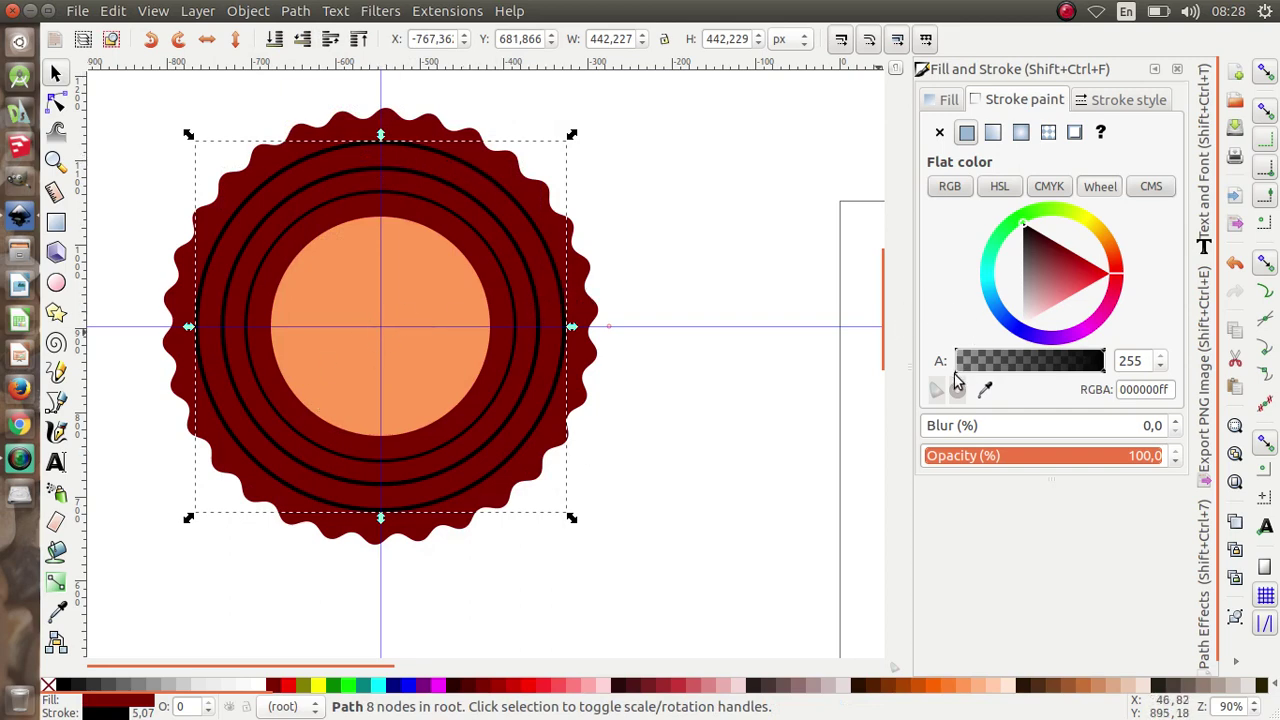
Fill the outer ring with the orange sampled from the centre disc and remove its stroke
left_click(950, 102)
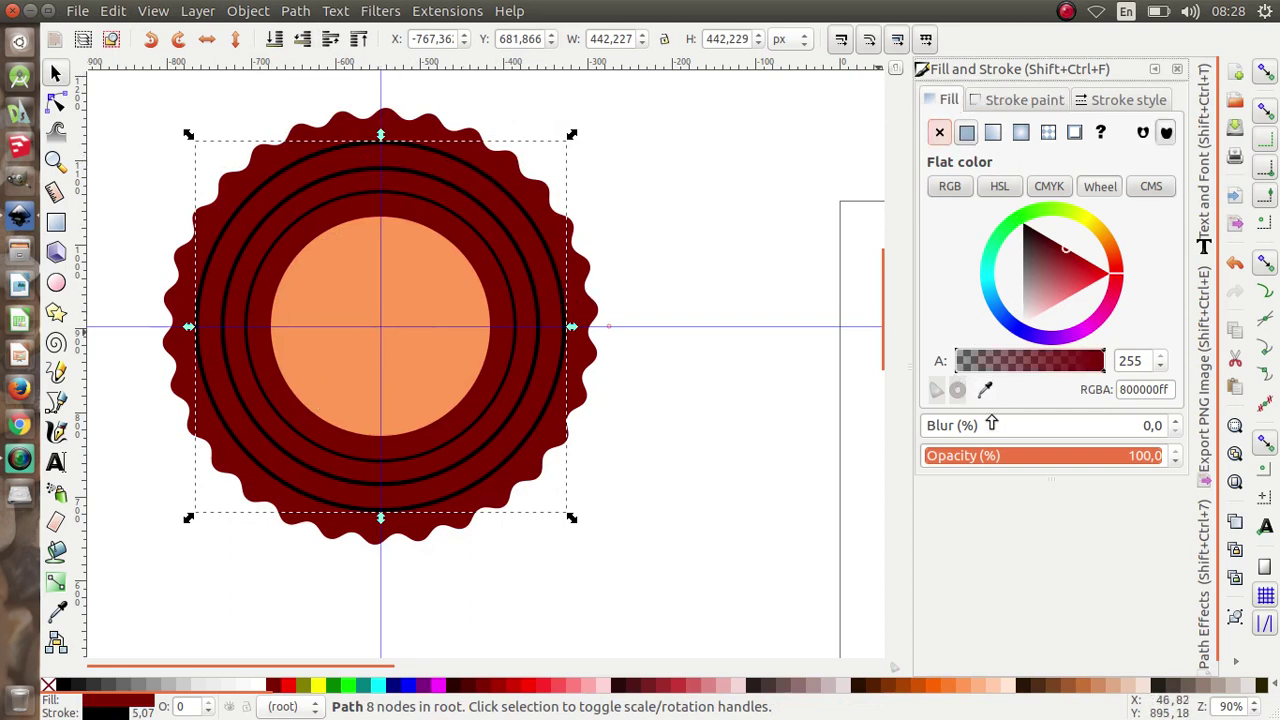
key("d")
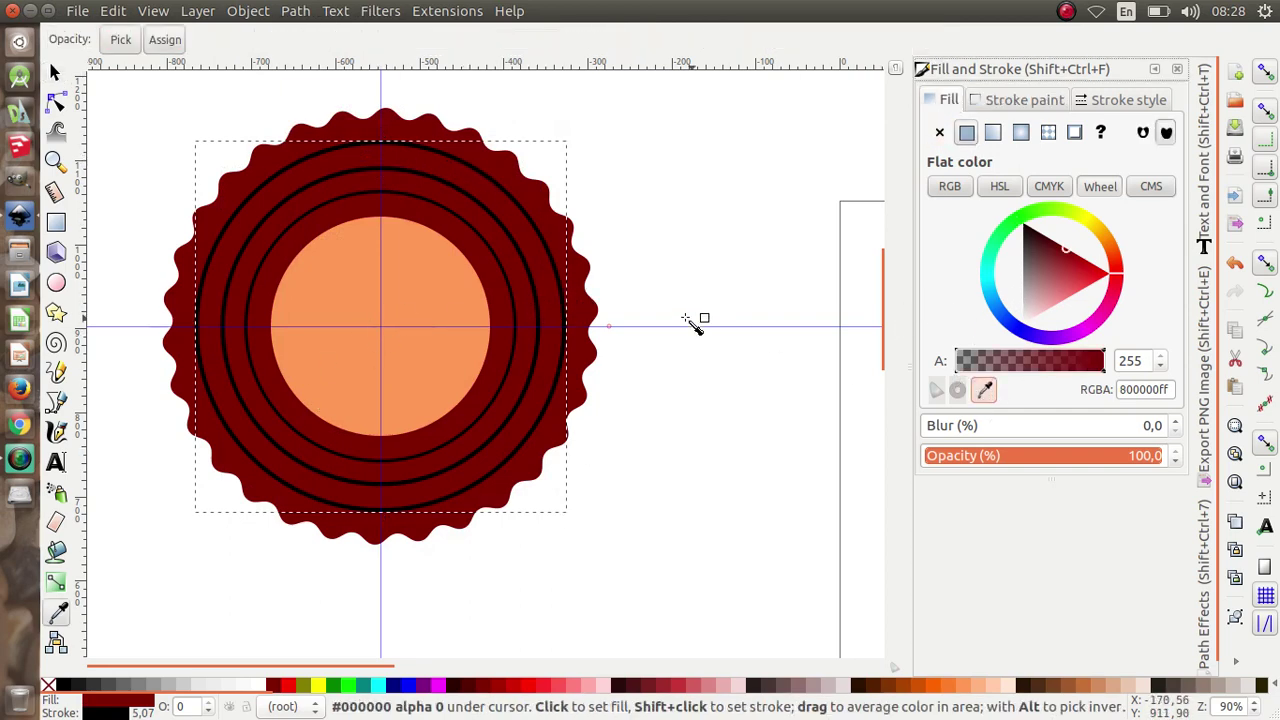
left_click(437, 280)
key("s")
left_click(993, 106)
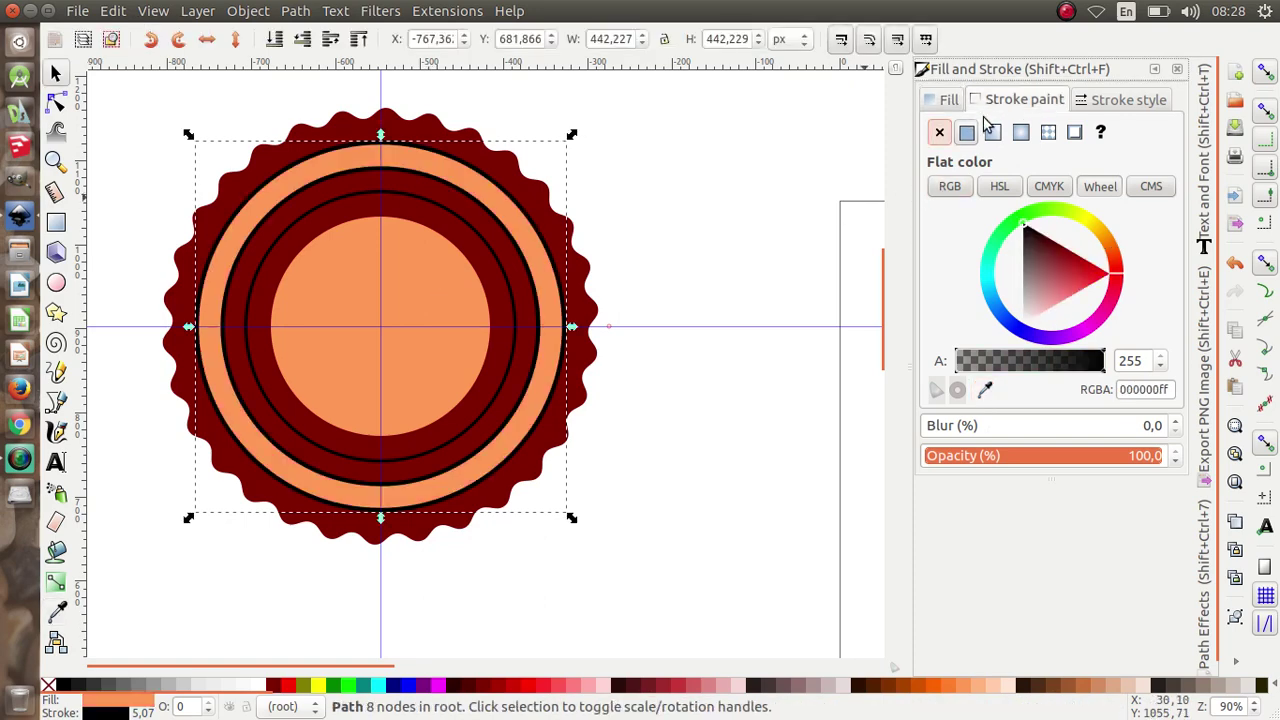
left_click(939, 132)
left_click(712, 148)
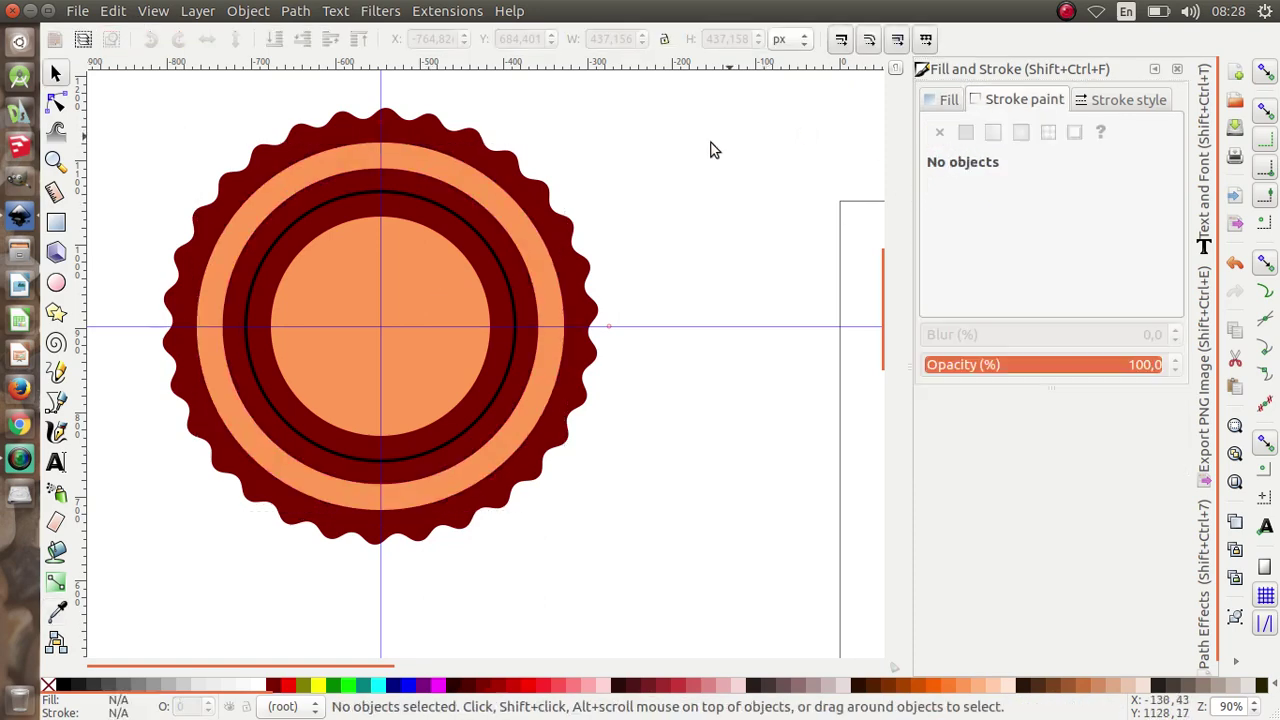
Recolour the remaining black circle's stroke with the orange sampled from the outer ring
left_click(470, 233)
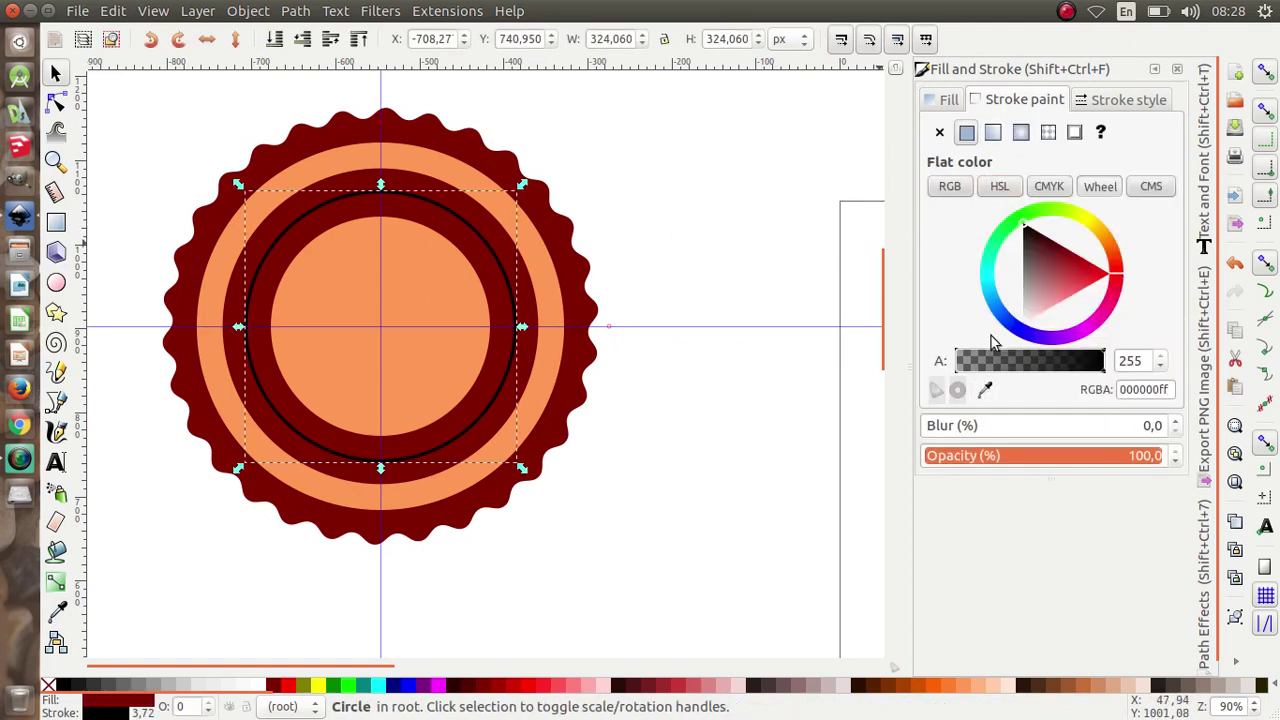
left_click(988, 390)
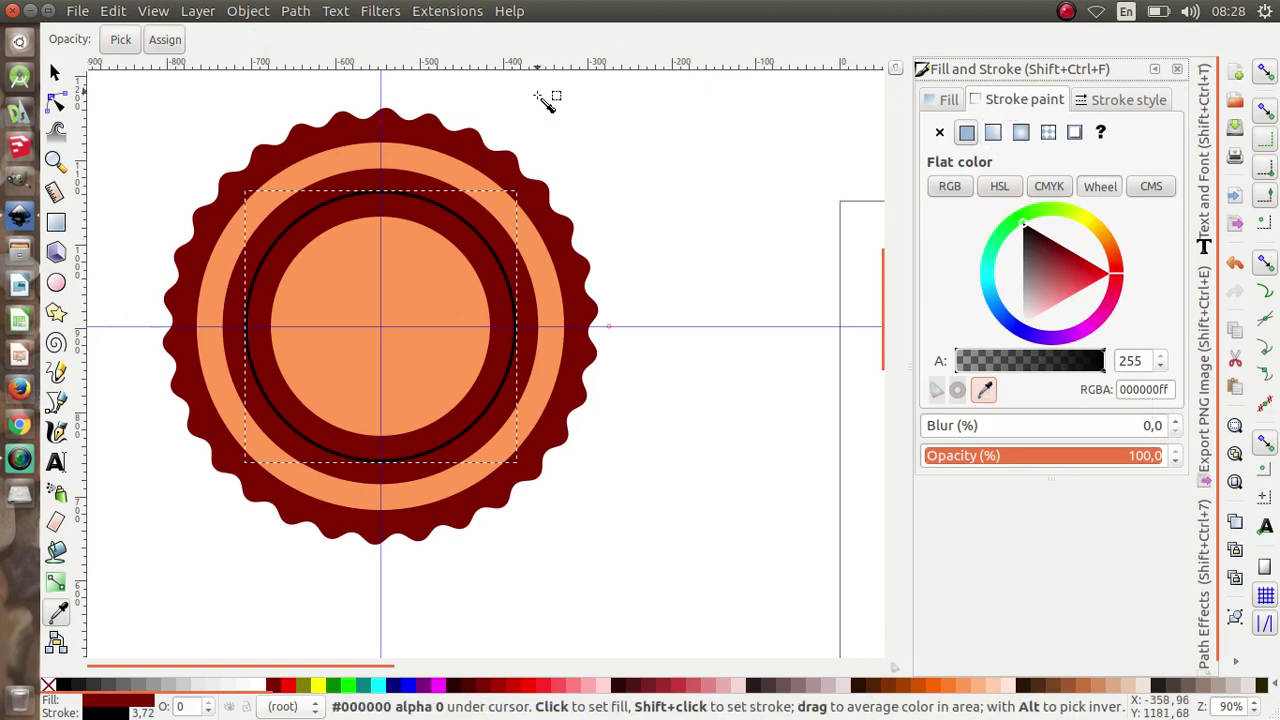
left_click(465, 174, "shift")
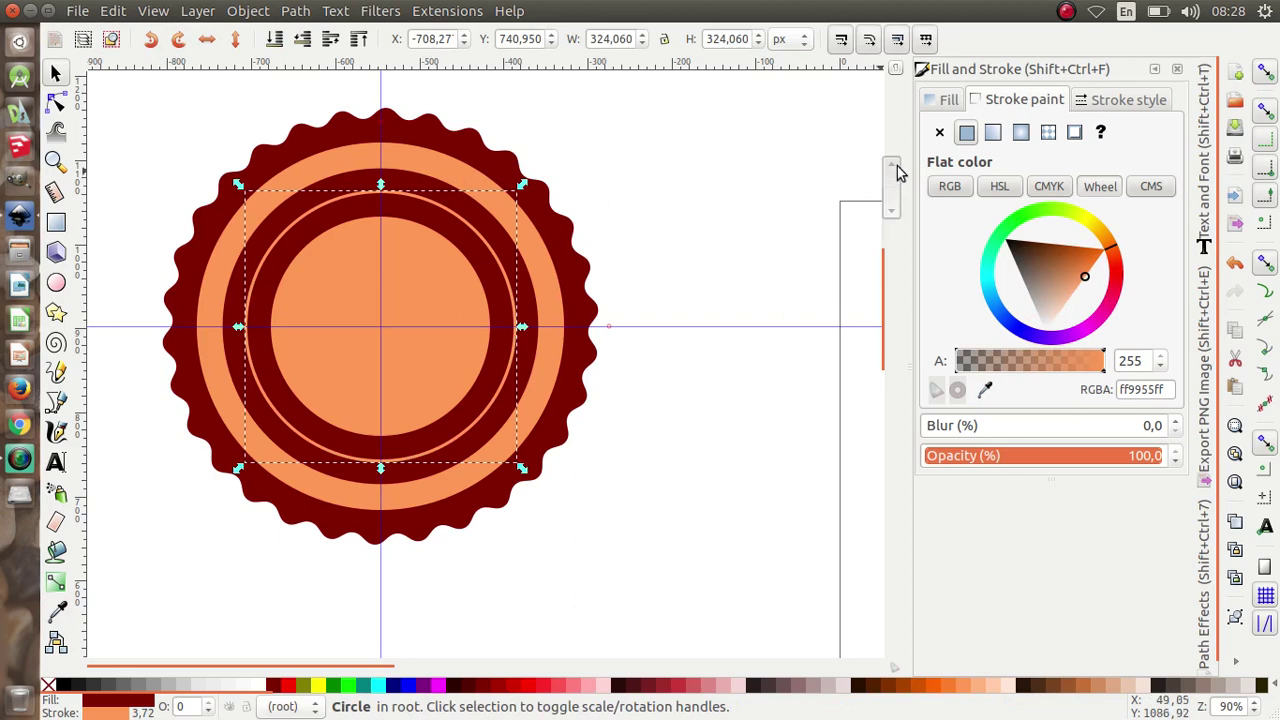
Give the thin orange circle a fine dotted dash pattern and increase its stroke width to about 8.4 px
left_click(1117, 102)
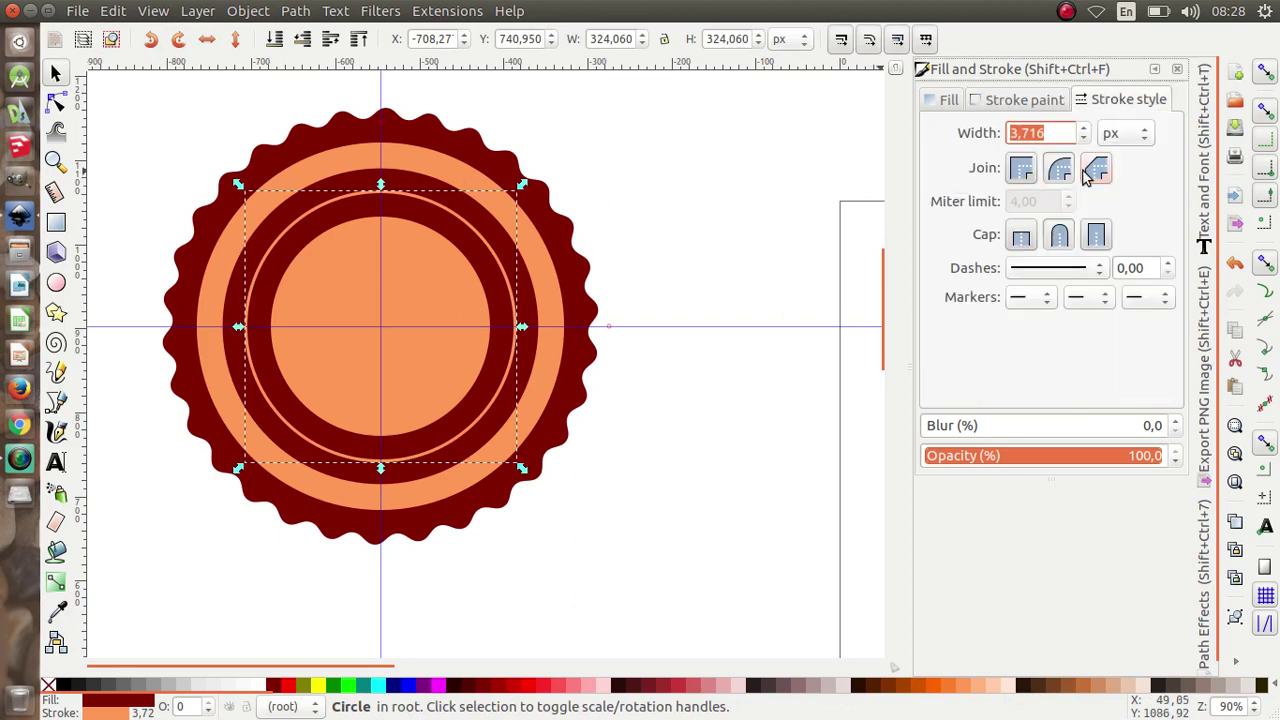
left_click(1101, 269)
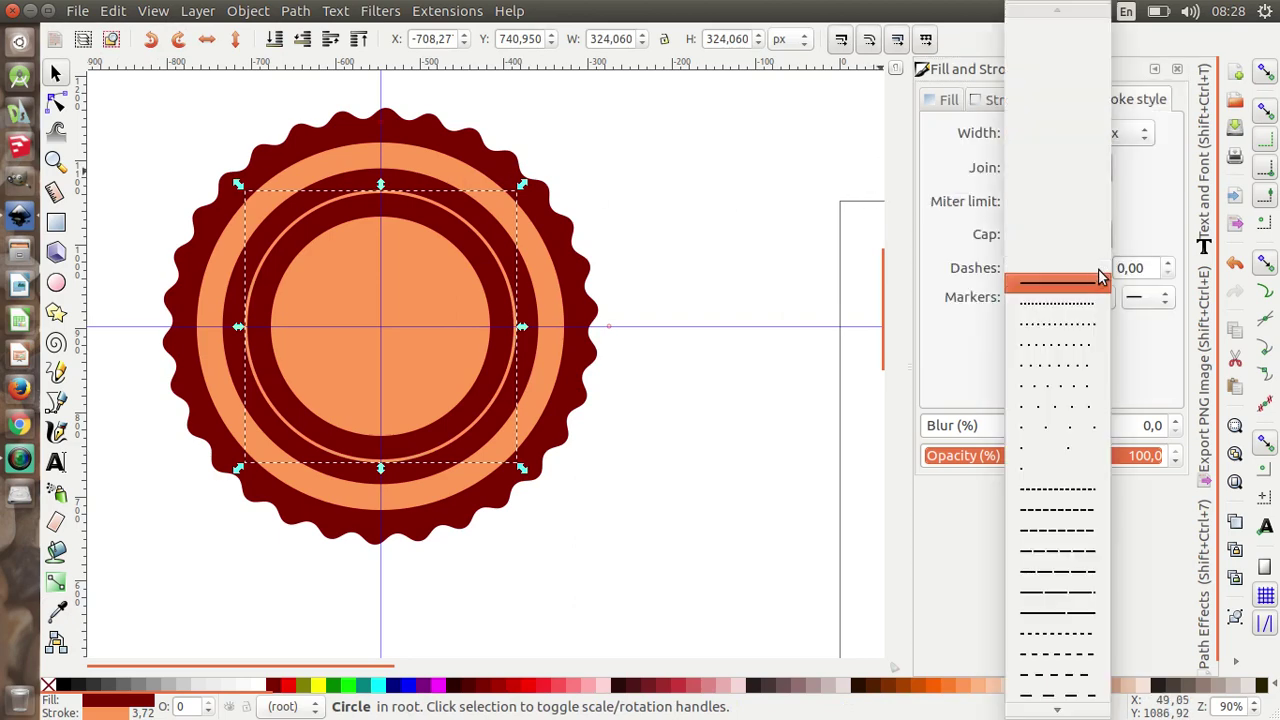
left_click(1083, 325)
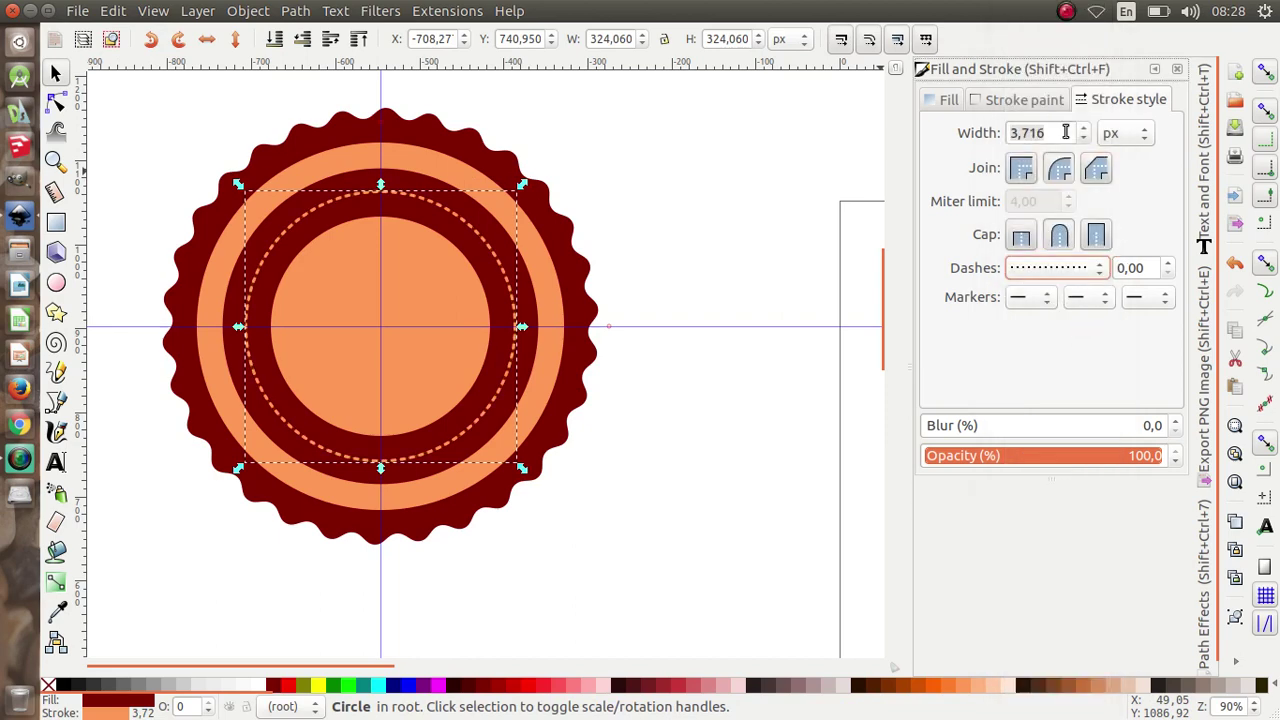
scroll(1085, 135, "up", 10)
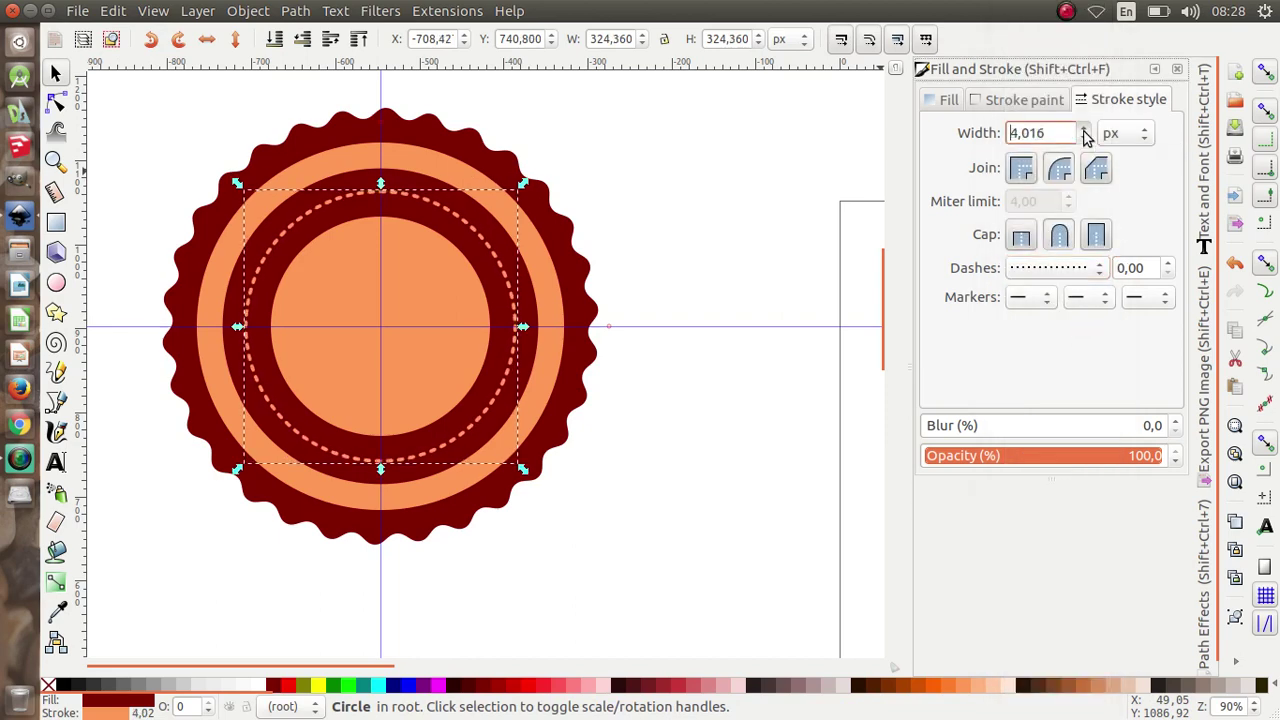
scroll(1085, 135, "up", 1)
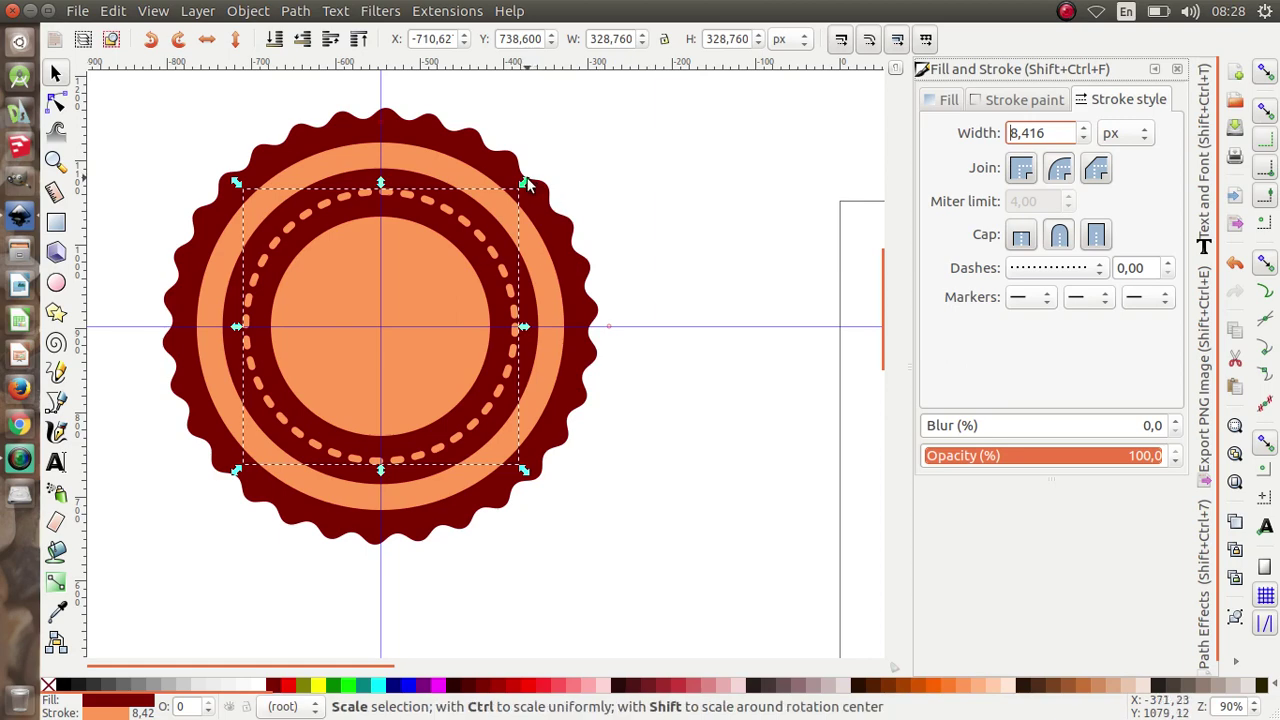
Enlarge the dashed circle slightly and the orange centre disc to about 279 px wide, each about its centre
mouse_move(525, 182)
left_mouse_down()
mouse_move(549, 177)
mouse_move(509, 206)
left_mouse_up()
left_click(447, 243)
left_click(624, 187)
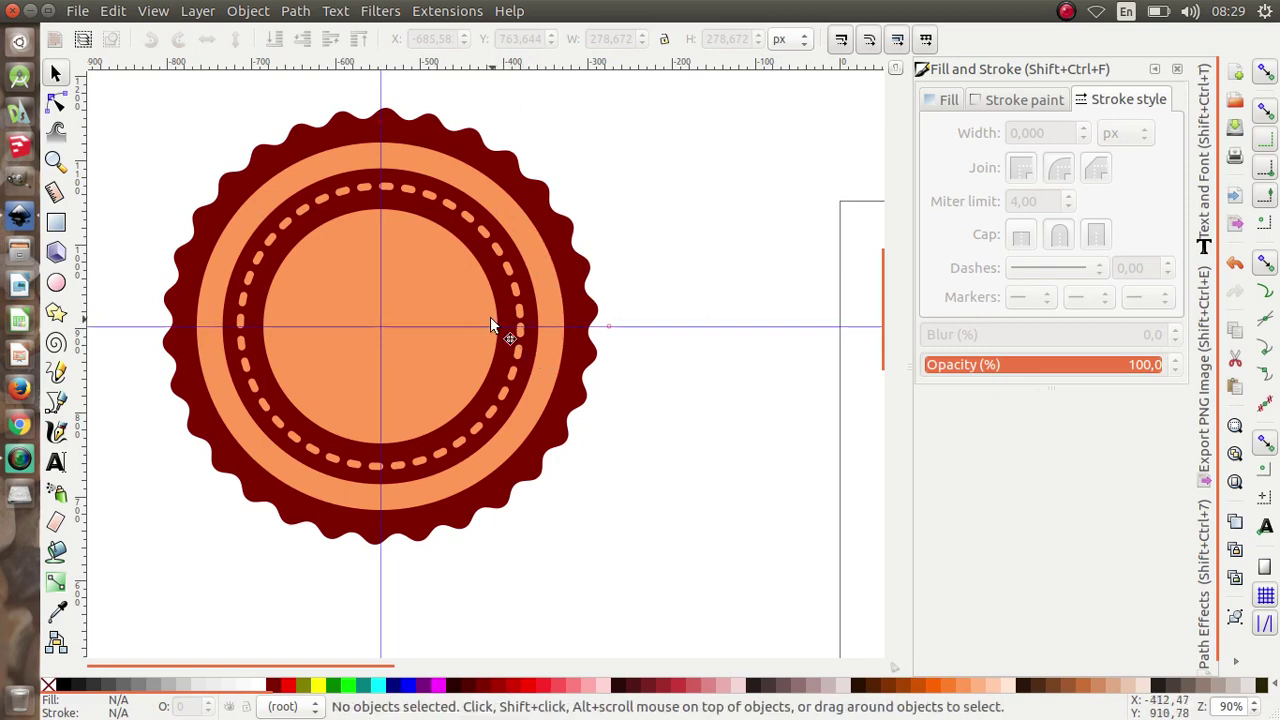
Draw a horizontal ellipse about 165 px wide in the empty area beside the badge's upper edge, with a dark grey fill and no stroke
scroll(390, 400, "down", 1)
scroll(418, 270, "up", 1)
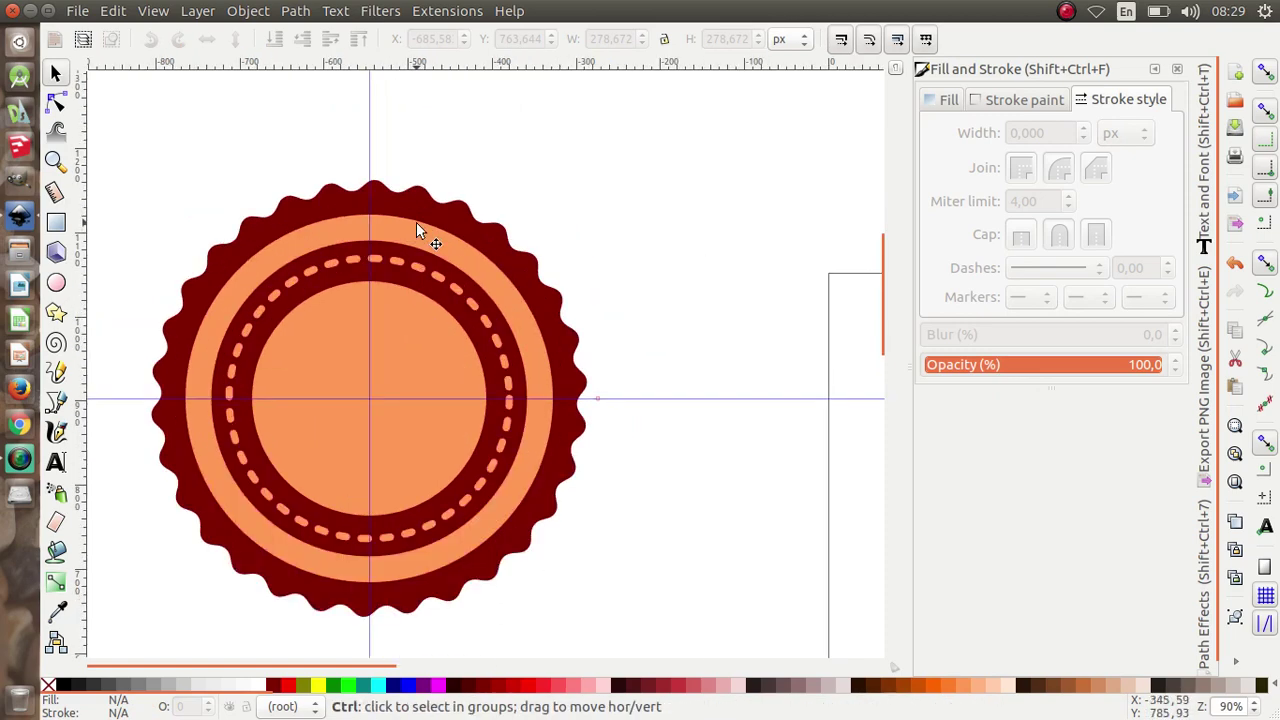
left_click(57, 285)
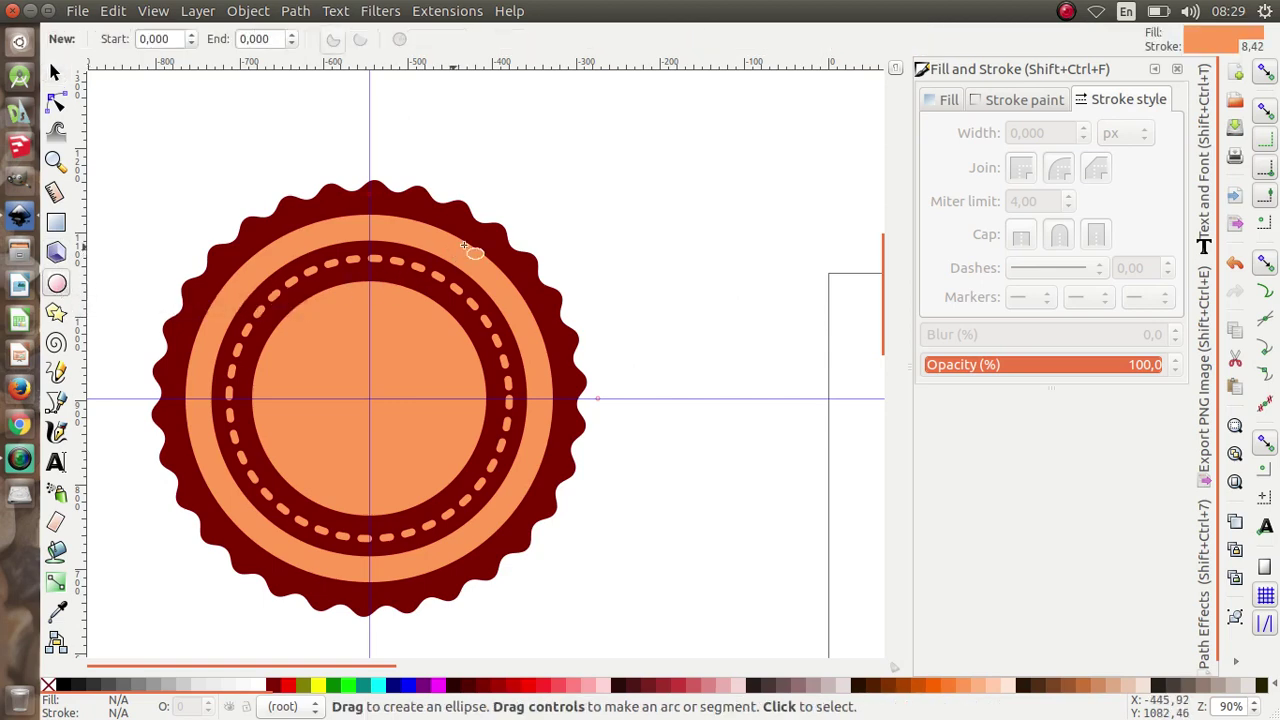
left_click(1008, 102)
mouse_move(495, 129)
left_mouse_down()
mouse_move(642, 206)
mouse_move(634, 196)
left_mouse_up()
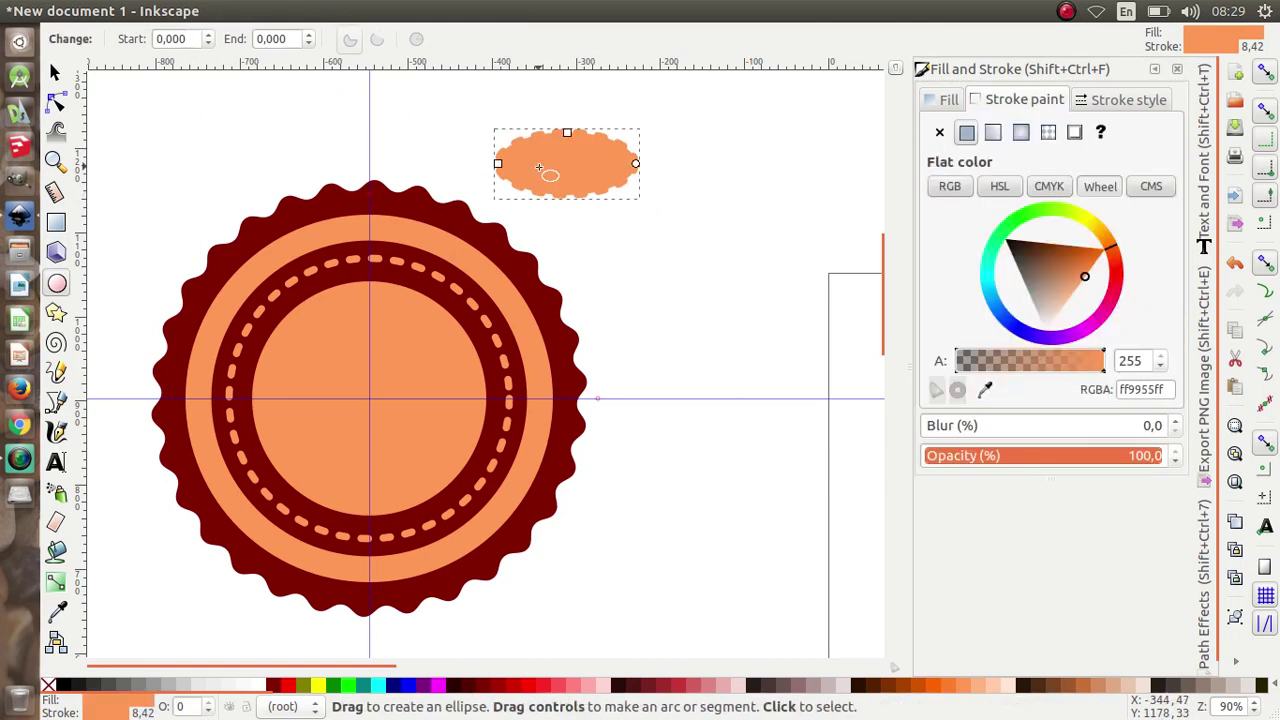
left_click(940, 134)
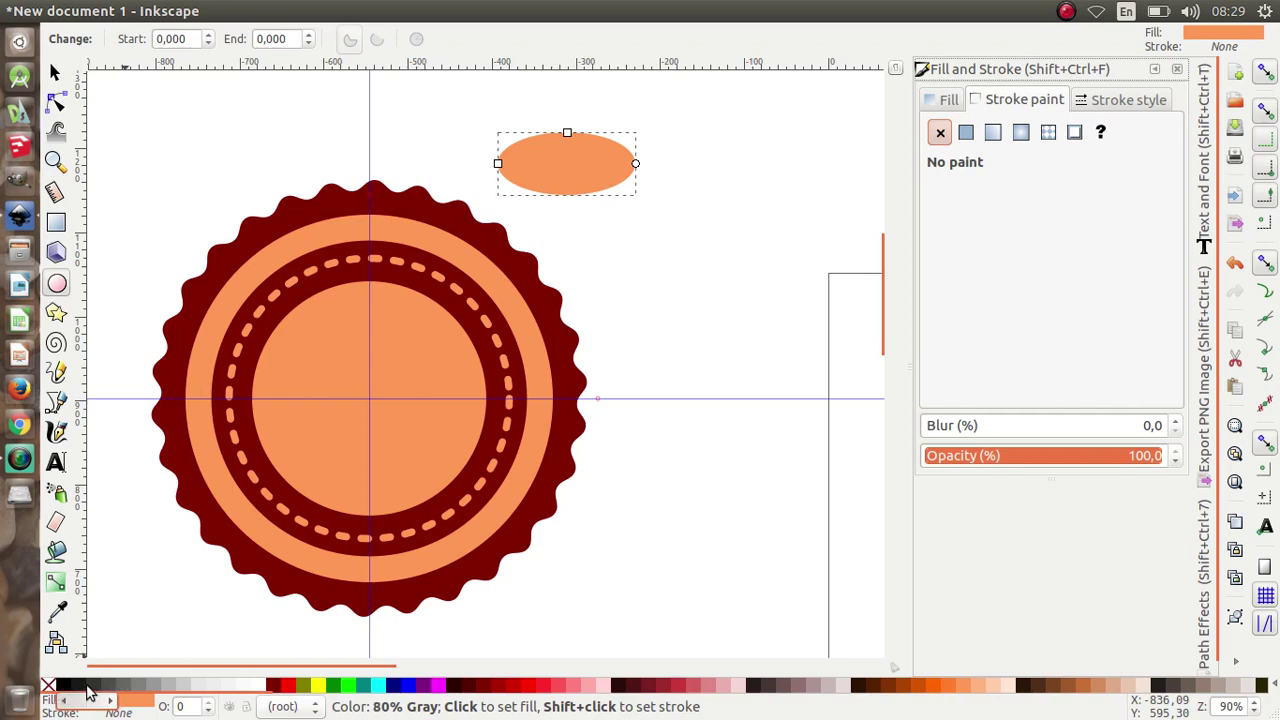
left_click(117, 687)
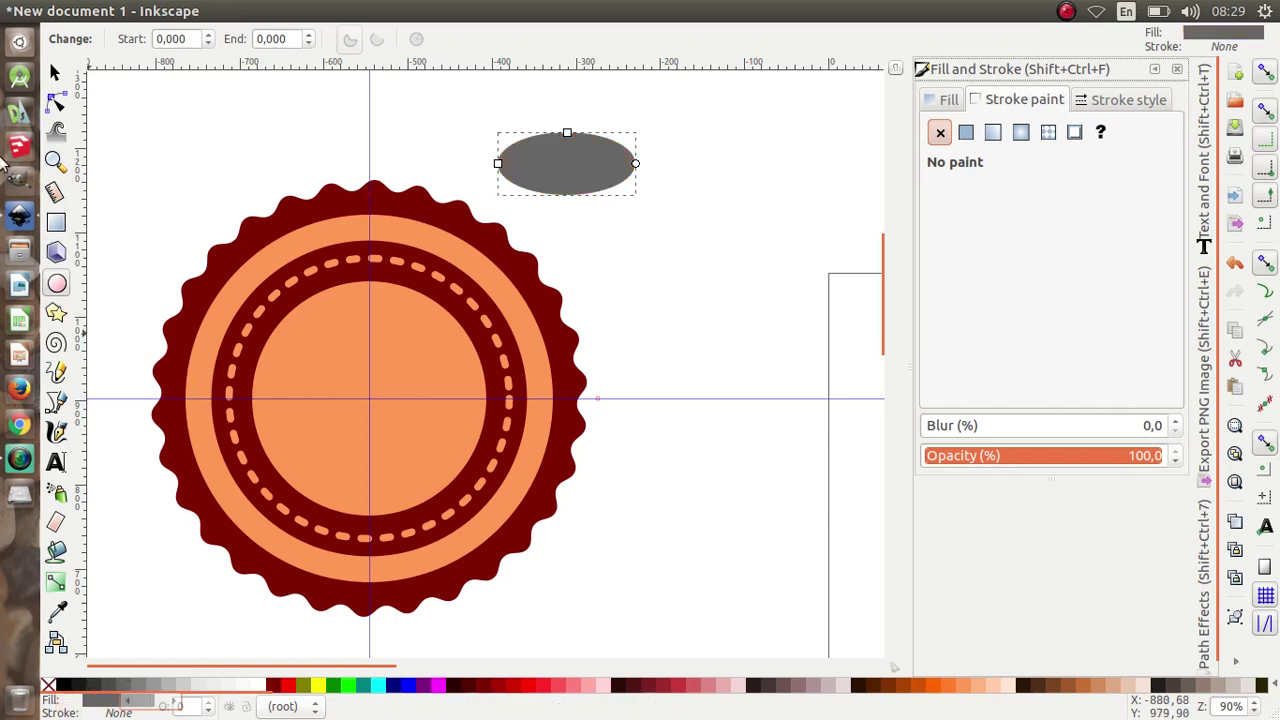
Convert the grey ellipse to an editable path
mouse_move(251, 6)
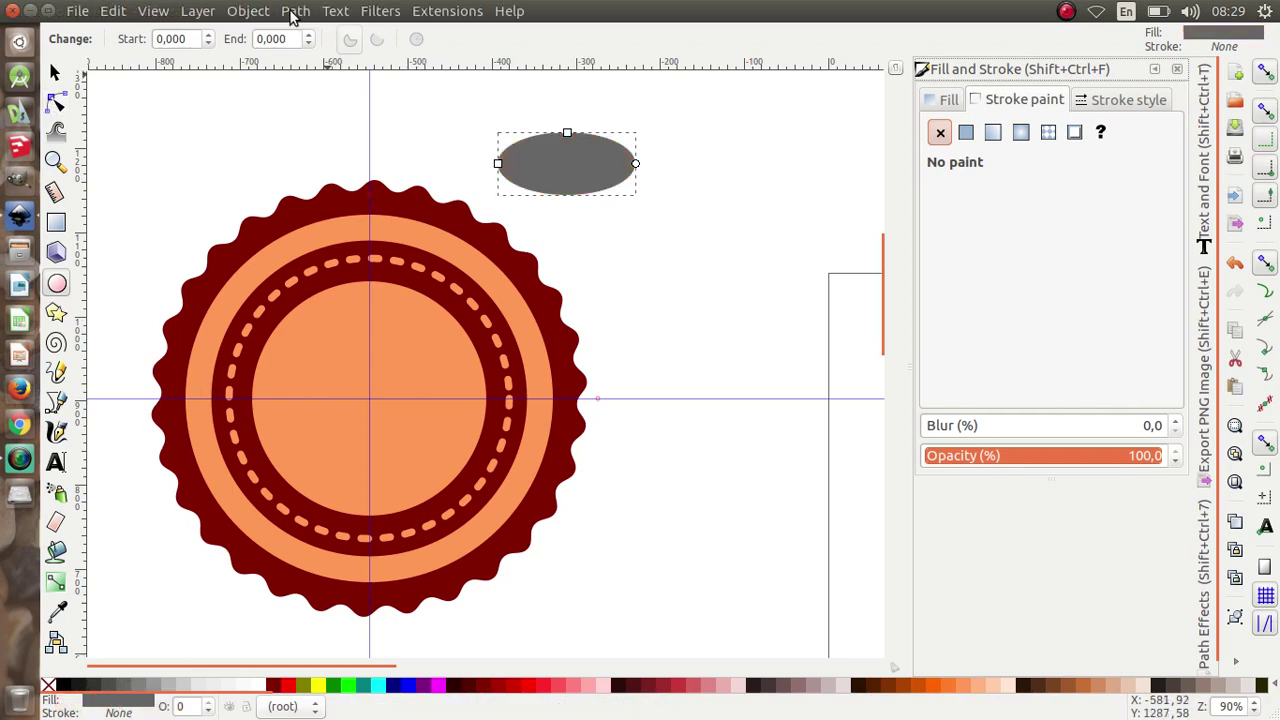
left_click(294, 12)
left_click(322, 35)
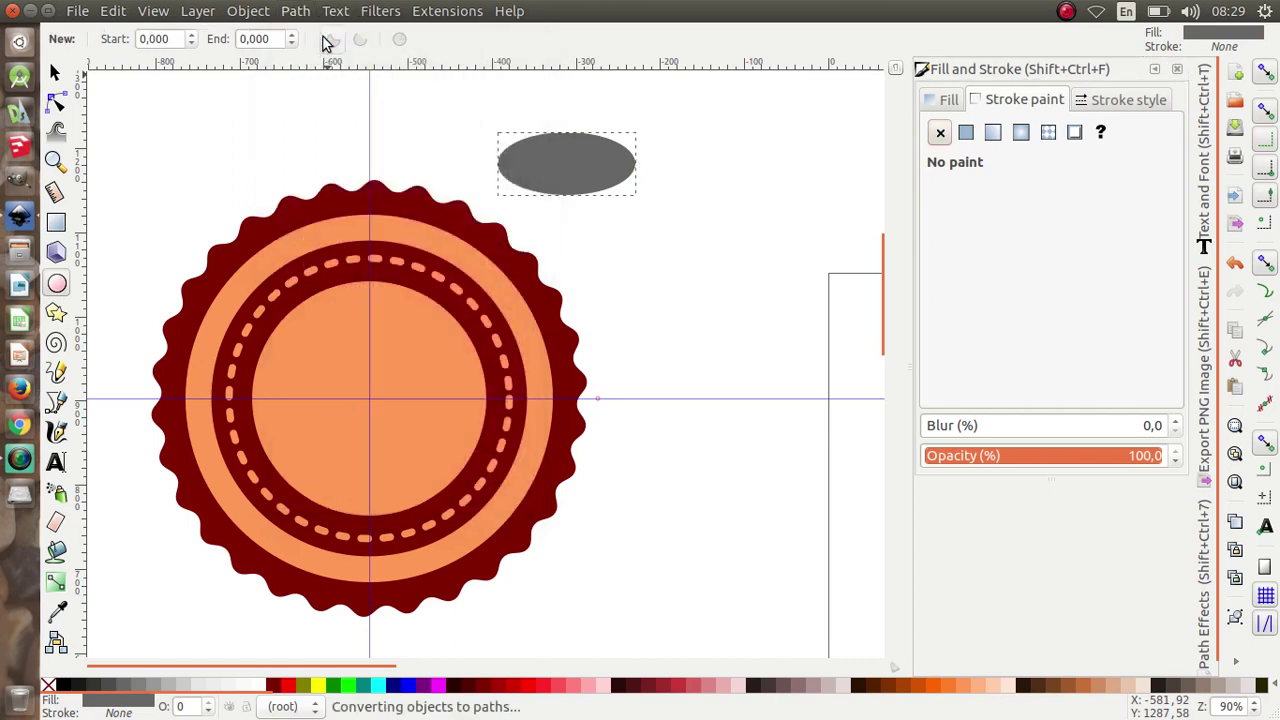
Move the ellipse path's left and right end nodes inward to about X -373 px and X -244 px
left_click(57, 107)
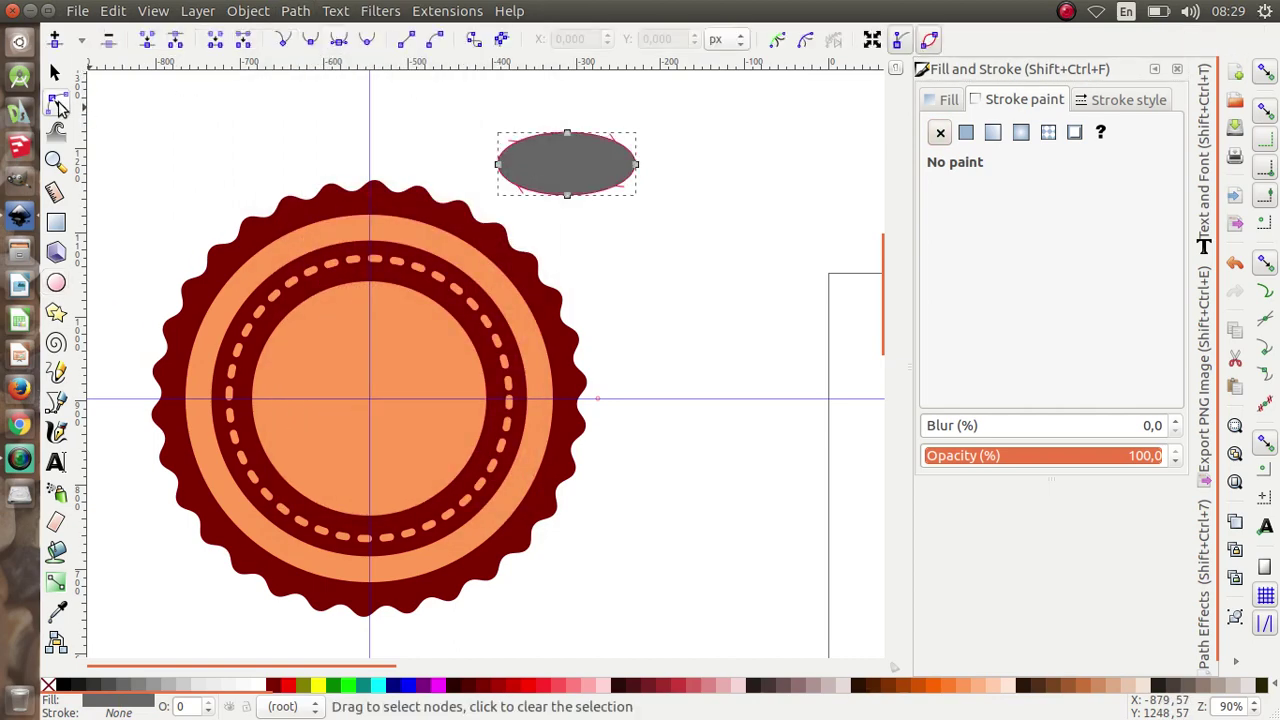
scroll(552, 165, "up", 3)
scroll(600, 289, "down", 2)
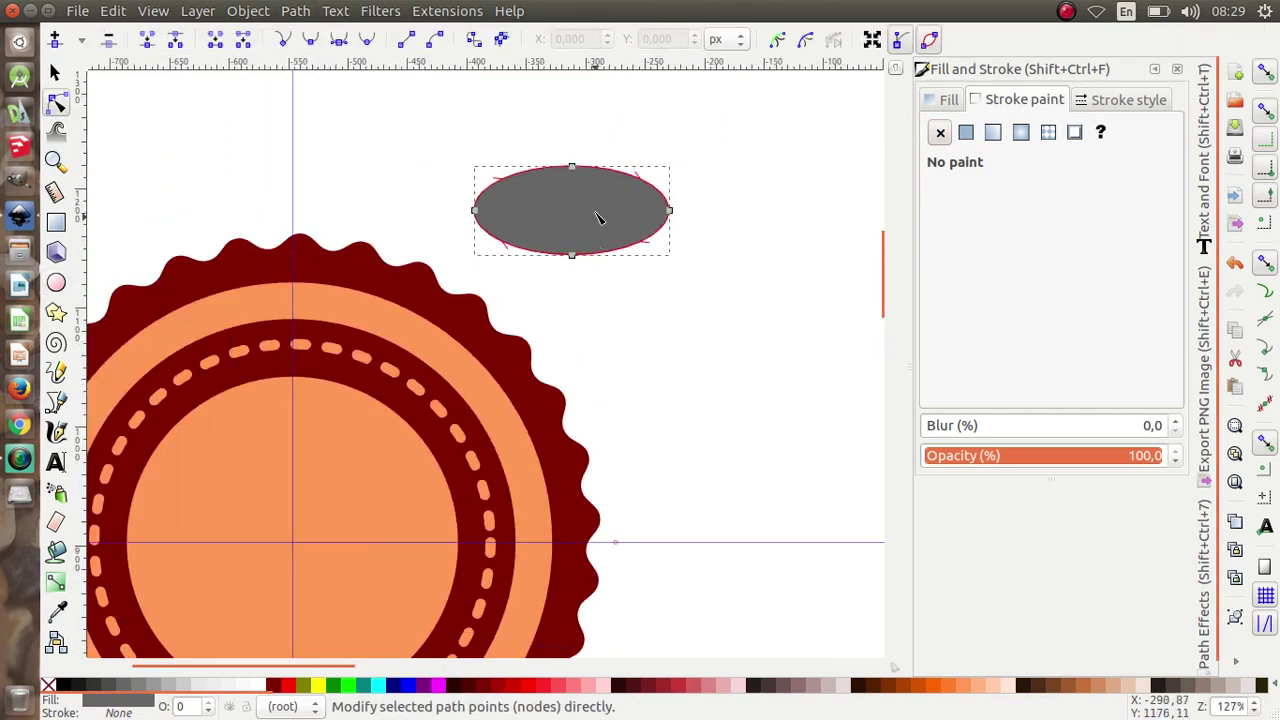
scroll(586, 189, "up", 2)
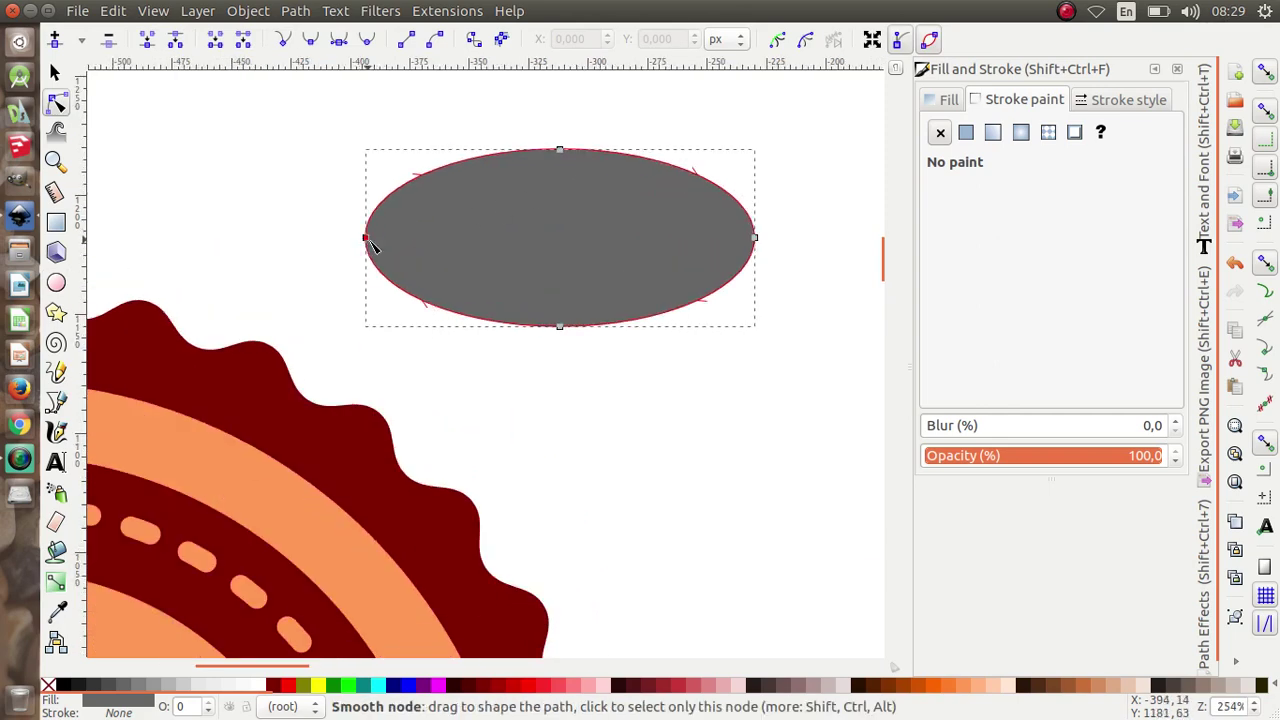
left_click_drag(366, 240, 415, 230)
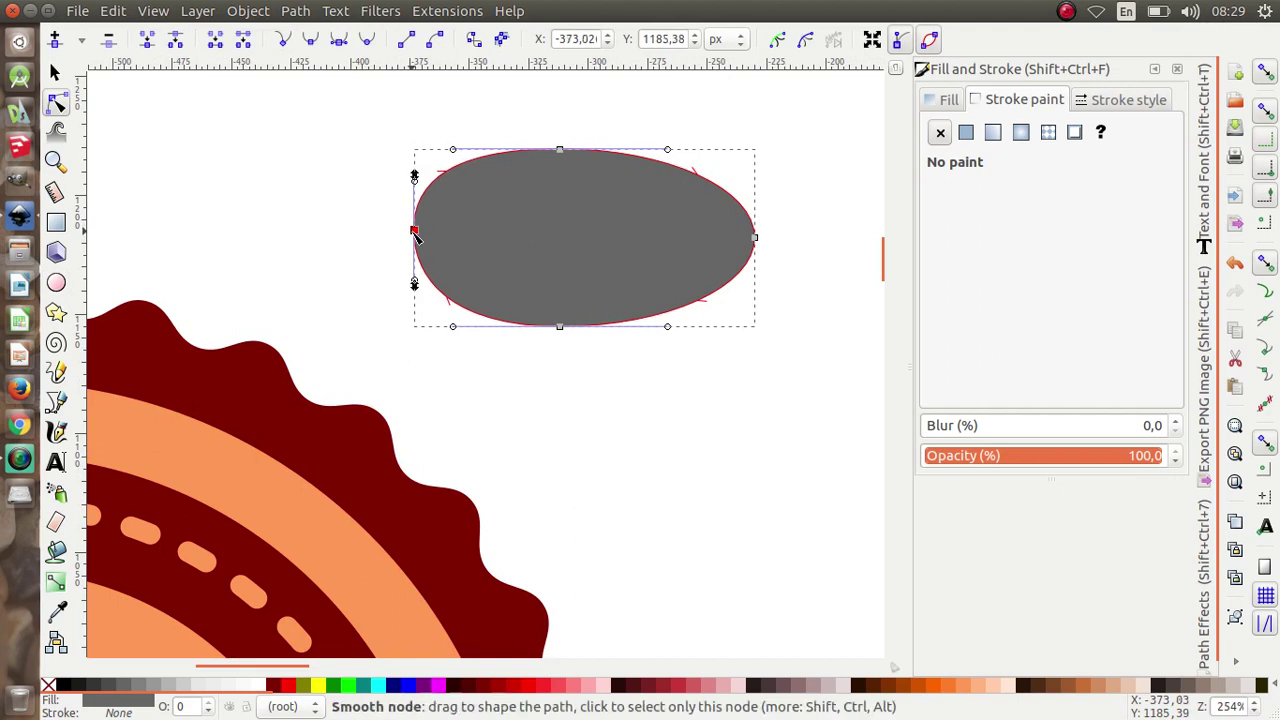
left_click_drag(755, 239, 723, 243)
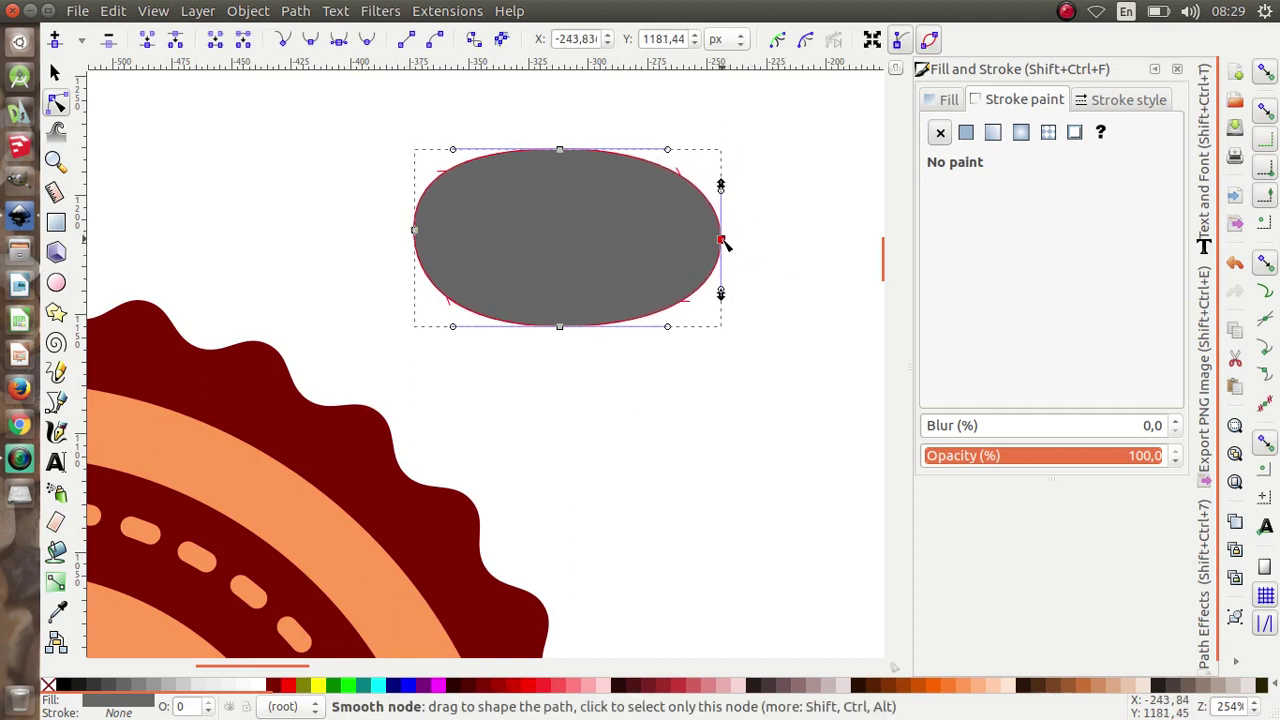
Adjust the curve at the grey oval's right end node and reduce the oval's height to about 70 px
left_click_drag(720, 189, 714, 192)
left_click(55, 73)
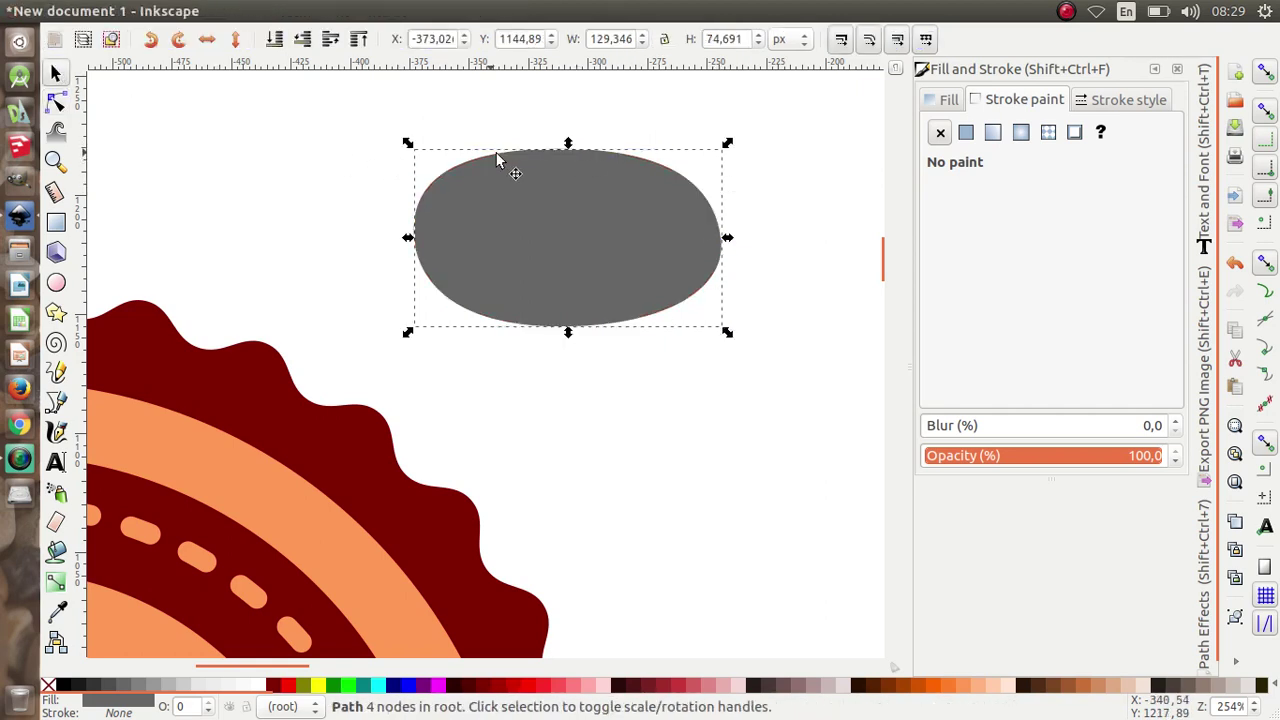
mouse_move(567, 143)
left_mouse_down()
mouse_move(574, 189)
mouse_move(566, 151)
left_mouse_up()
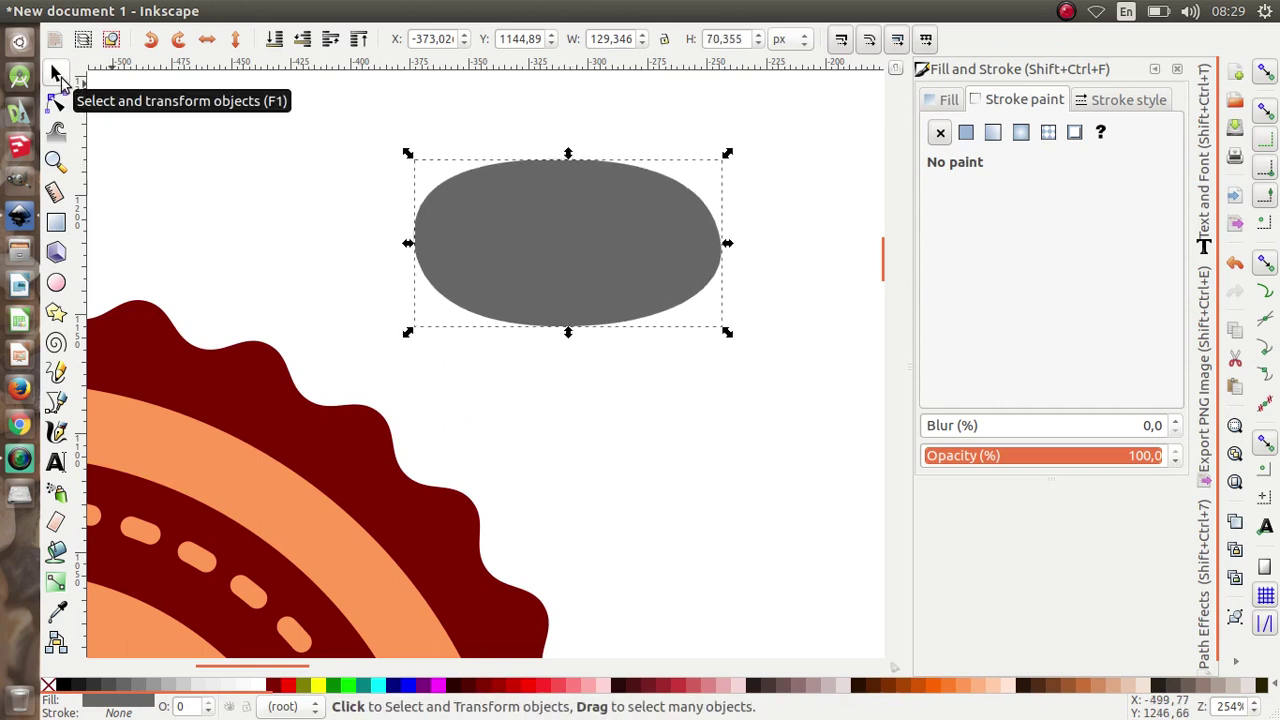
Duplicate the dark grey oval and give the copy a light grey fill
right_click(518, 232)
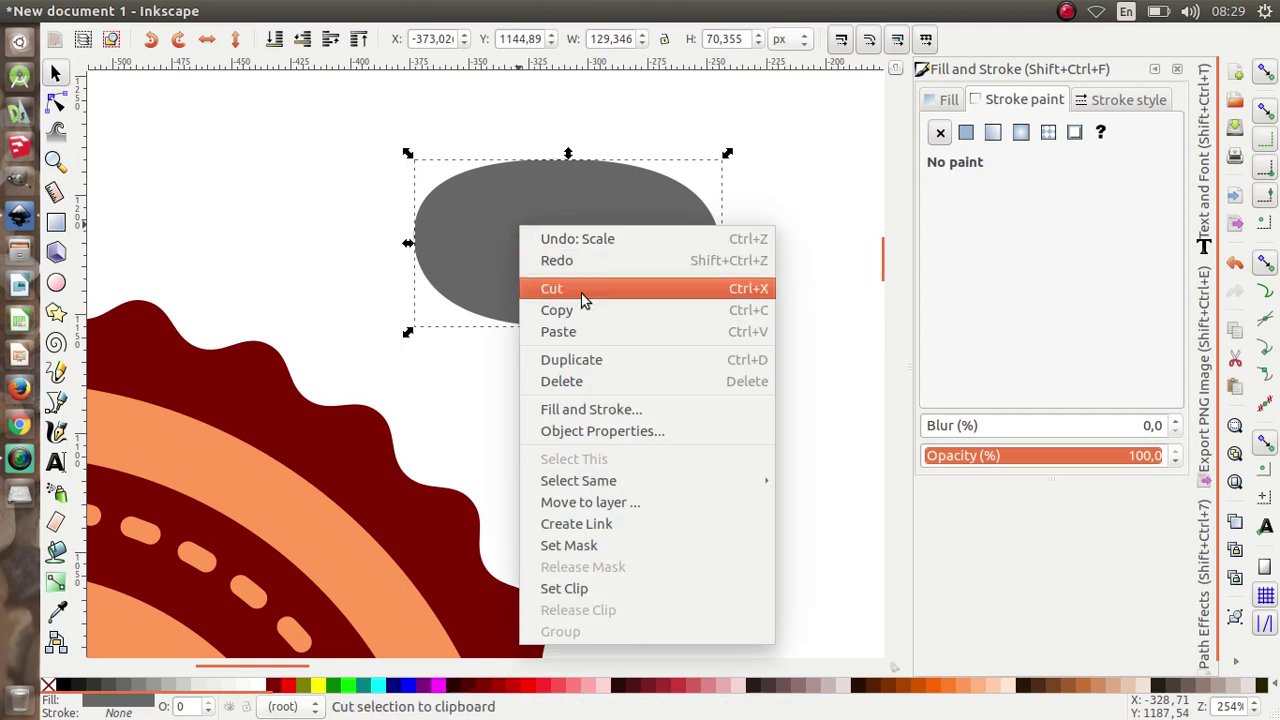
left_click(615, 366)
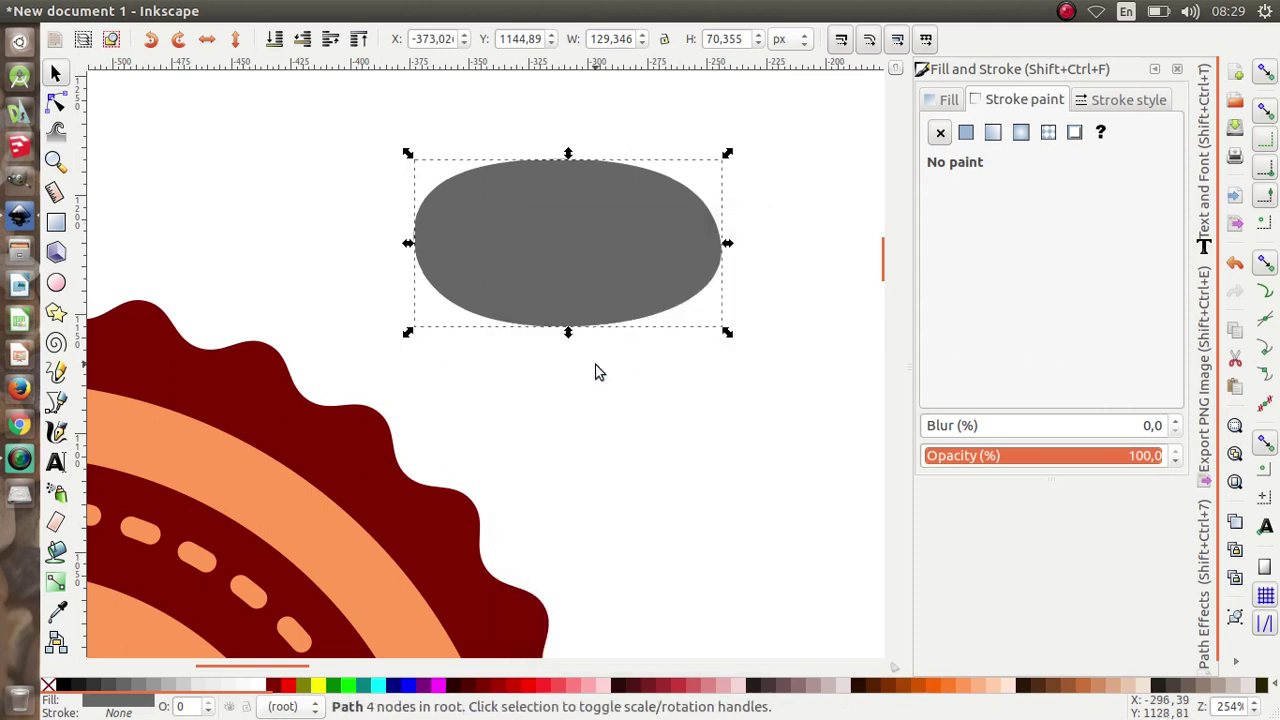
left_click(166, 686)
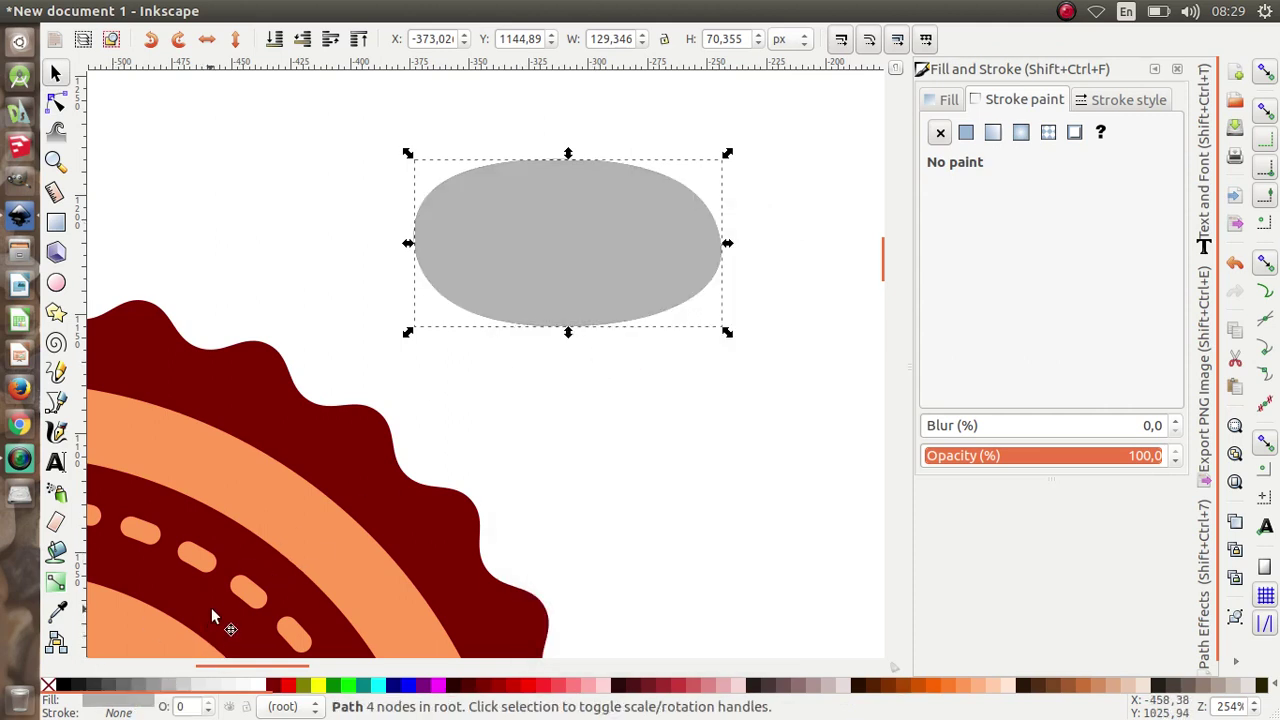
Turn off bounding box snapping and shrink the light grey copy about its centre to about 115 px wide
key("ctrl")
key("ctrl")
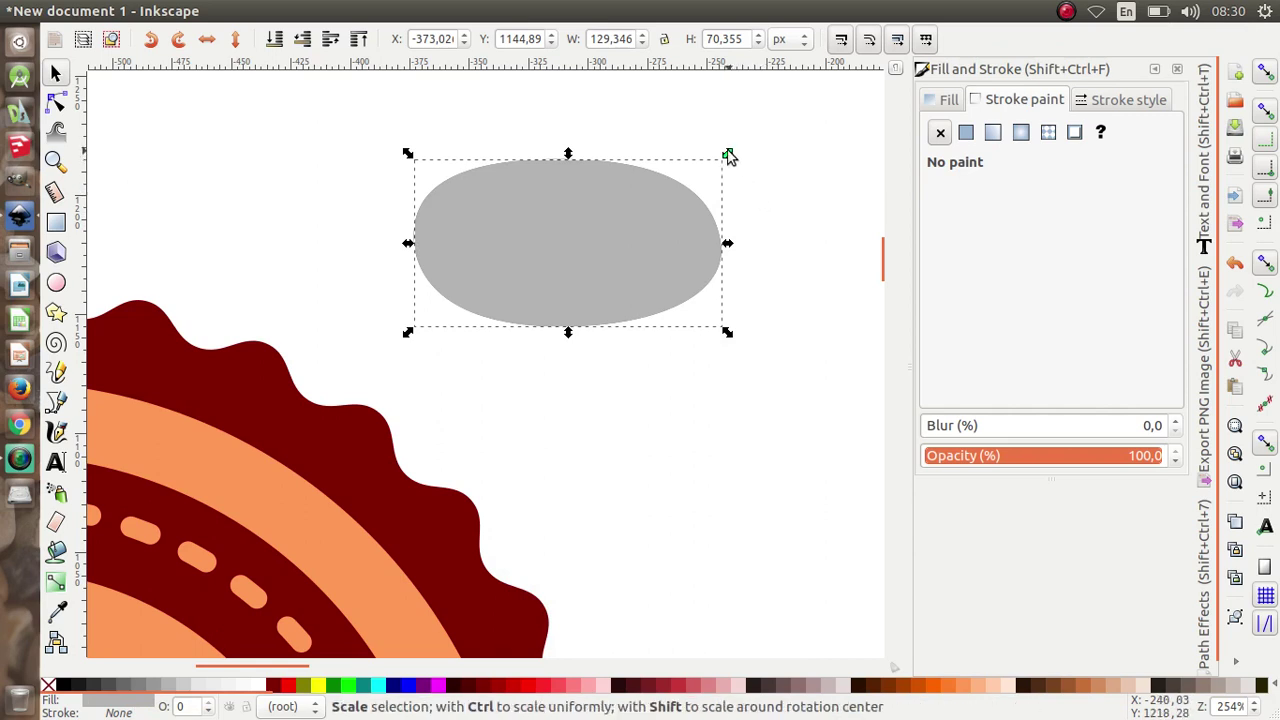
left_click(728, 155)
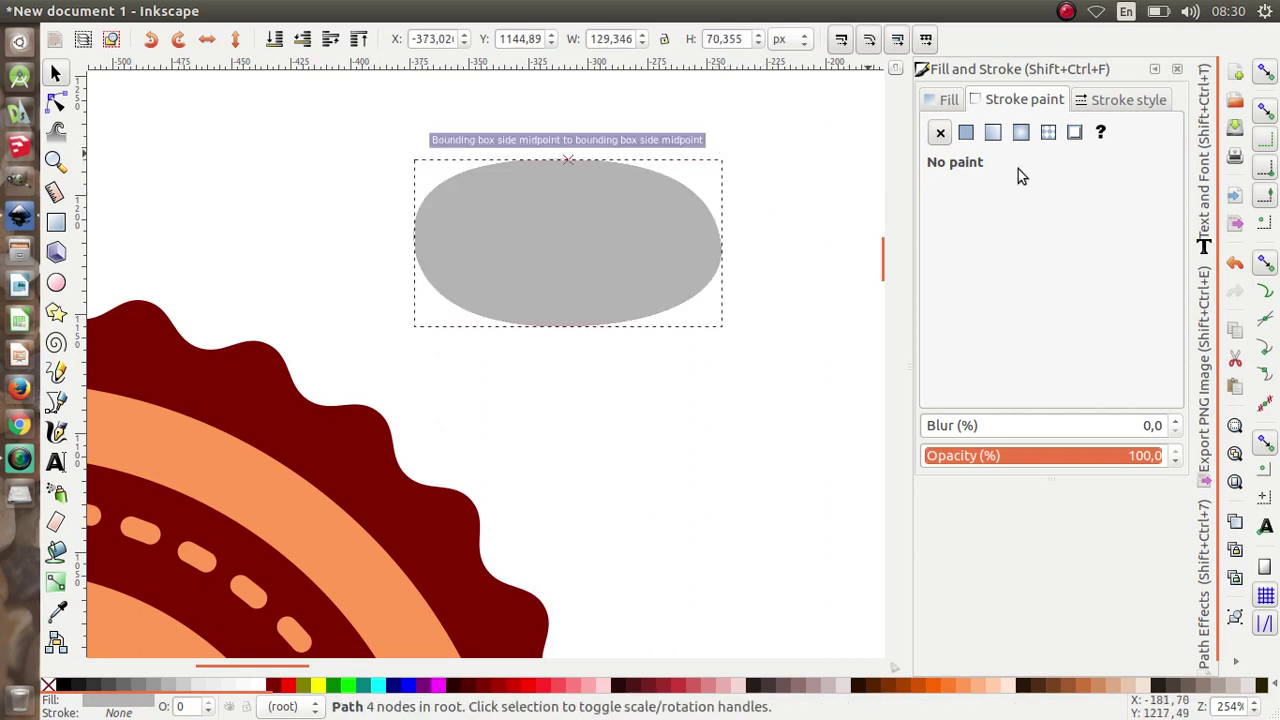
left_click(1264, 110)
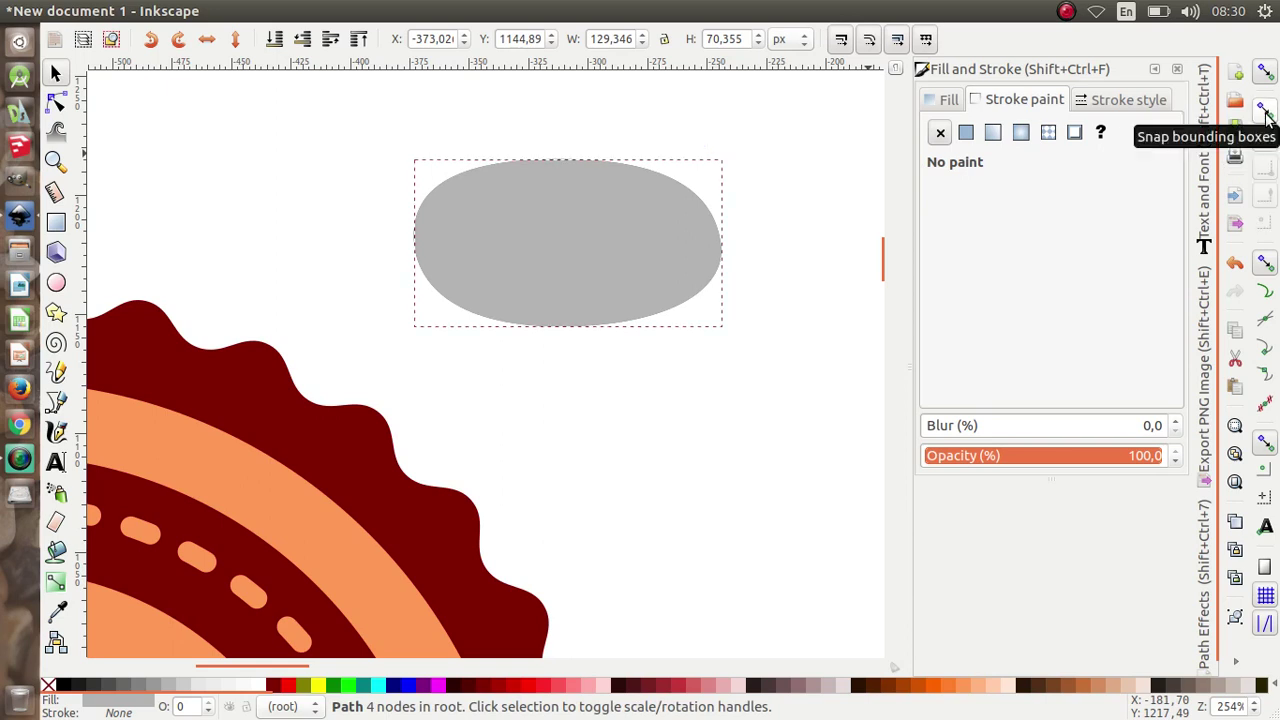
key("ctrl")
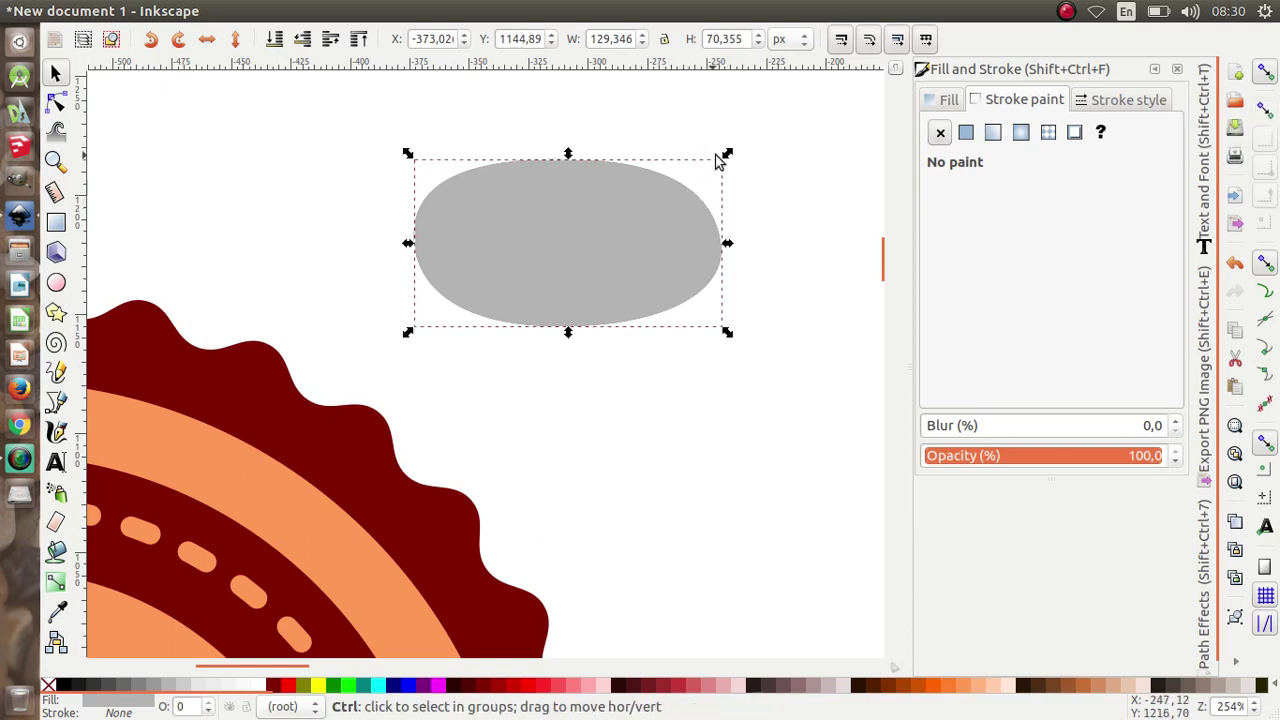
mouse_move(727, 155)
left_mouse_down()
mouse_move(711, 141)
mouse_move(711, 152)
left_mouse_up()
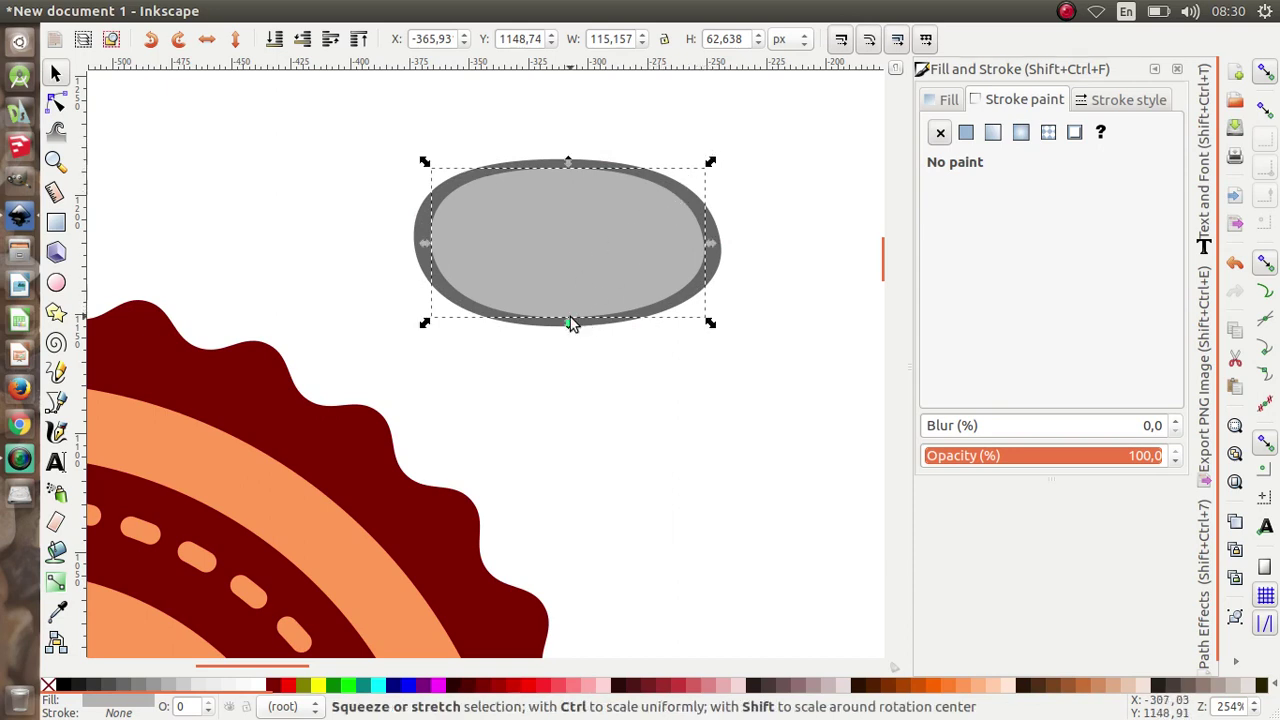
Duplicate the light grey oval, fill the copy medium grey and shrink it into a small central oval about 50 by 23.5 px
right_click(568, 267)
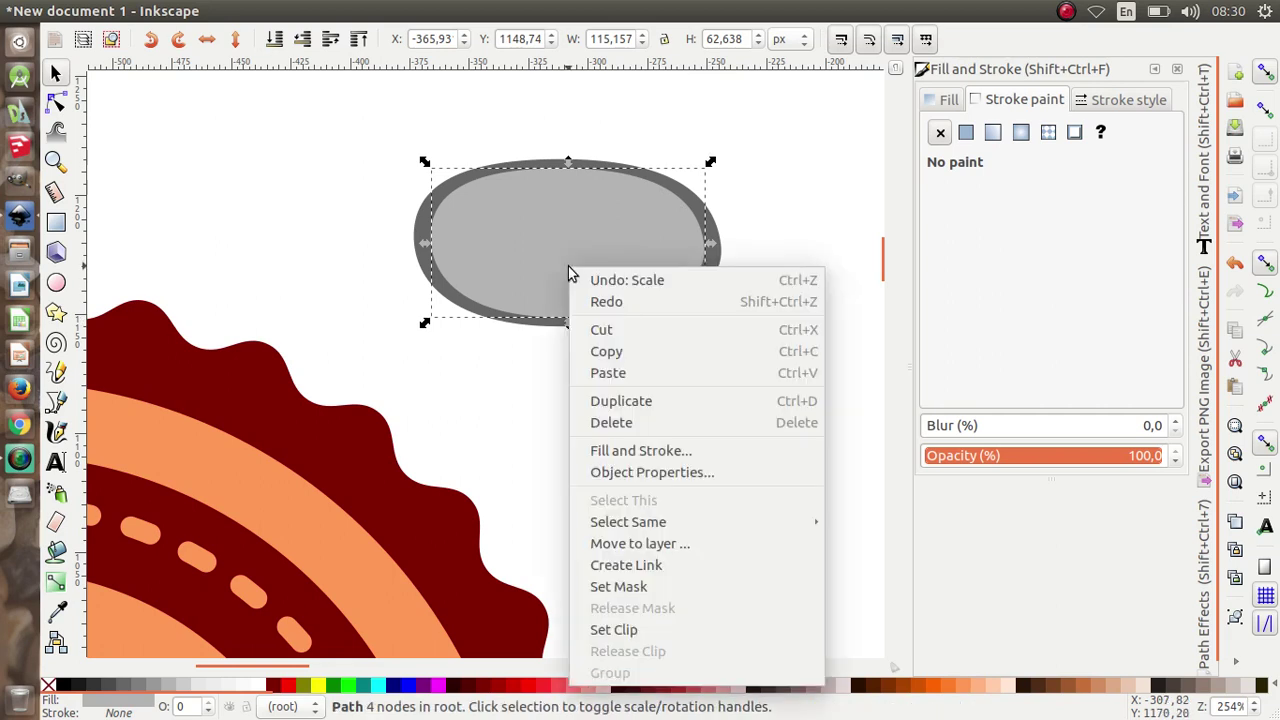
left_click(664, 401)
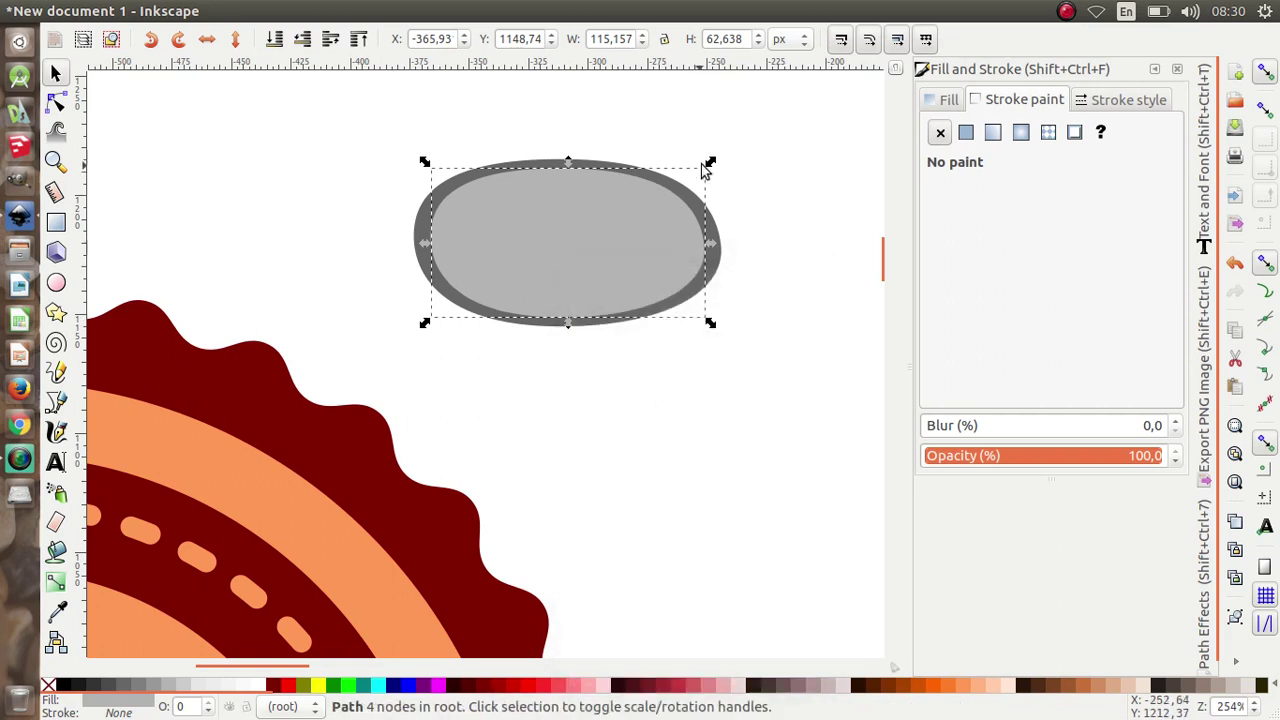
left_click(140, 685)
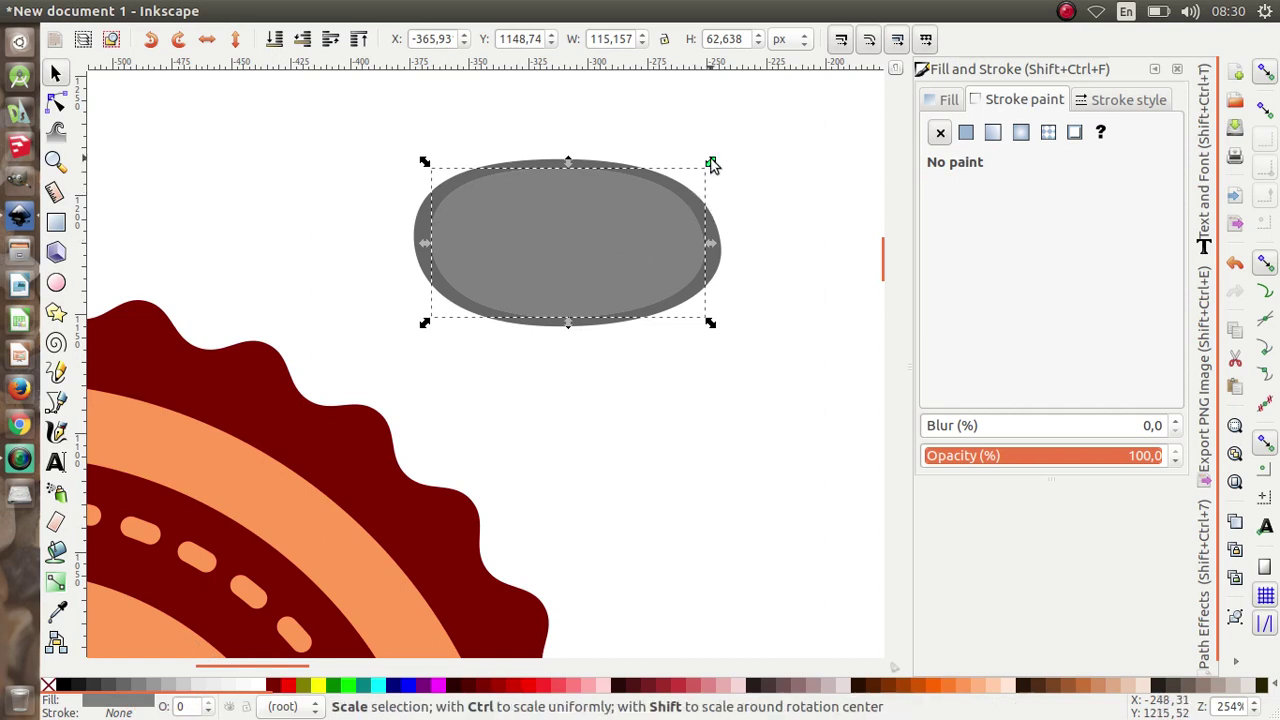
left_click_drag(712, 165, 633, 146)
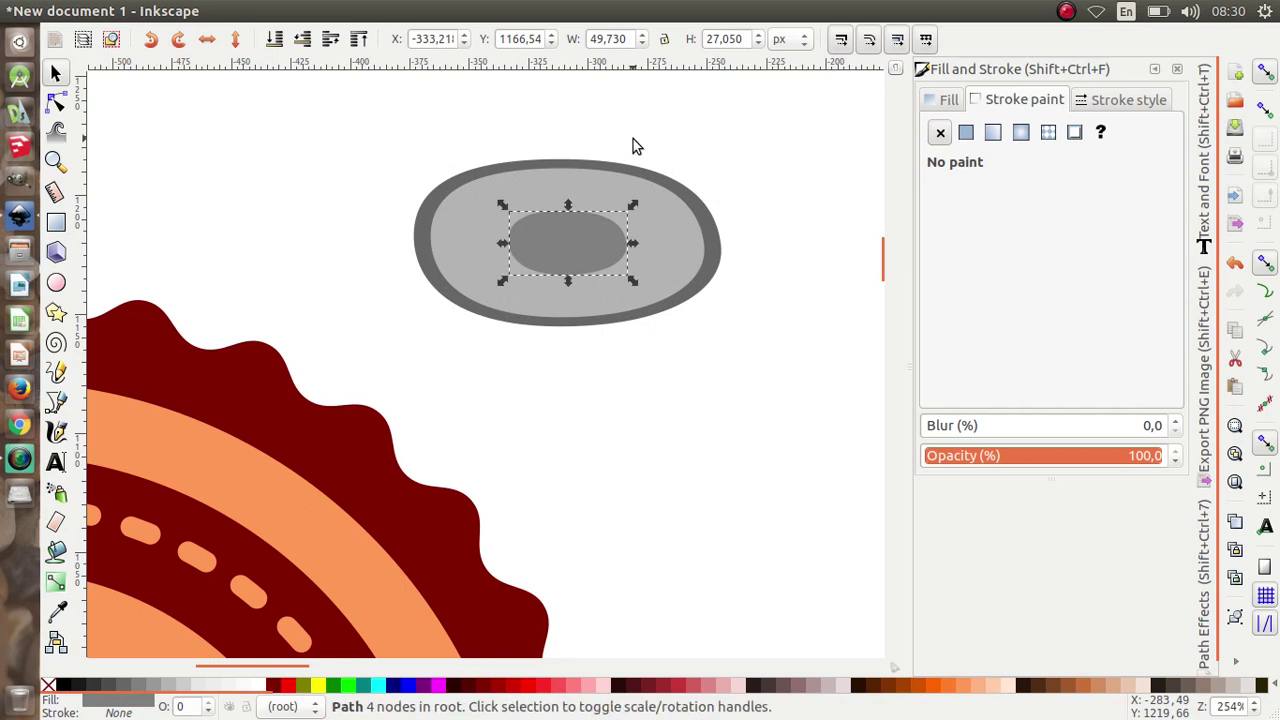
left_click_drag(567, 278, 568, 269)
Duplicate the light grey oval again, shrink the copy about its centre to about 106 px wide and fill it medium grey
left_click(476, 247)
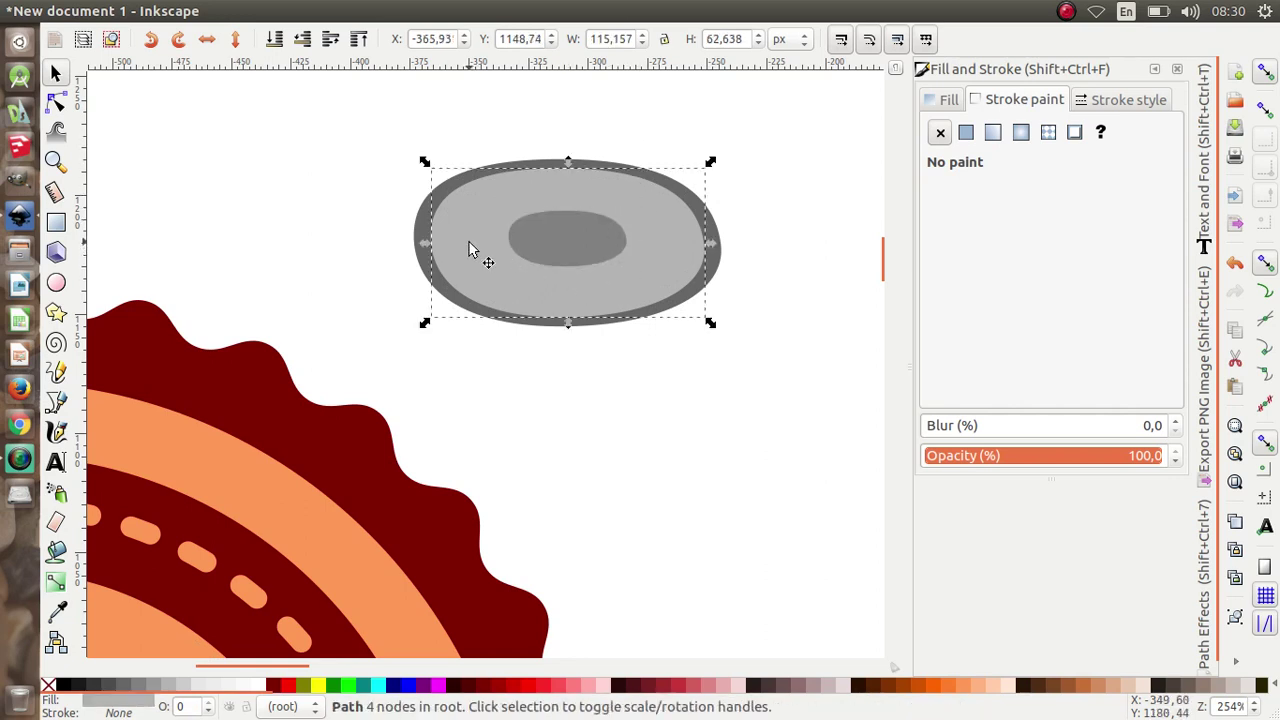
right_click(470, 244)
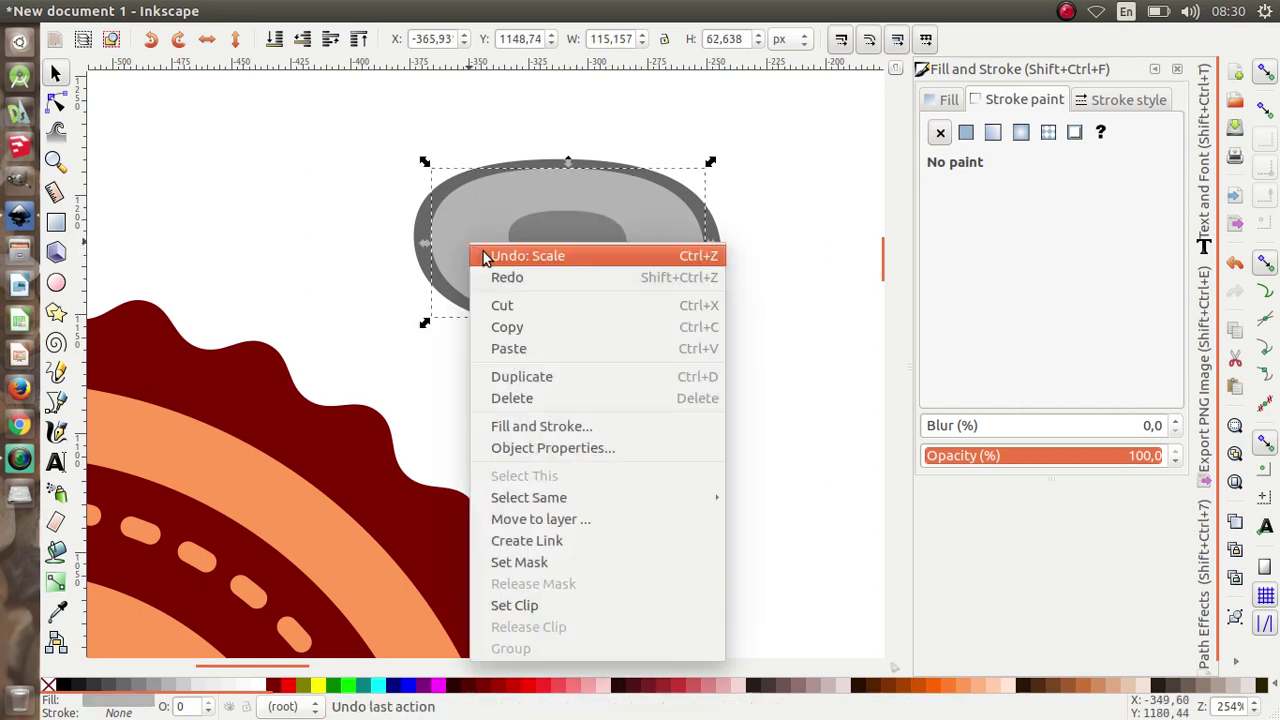
left_click(565, 380)
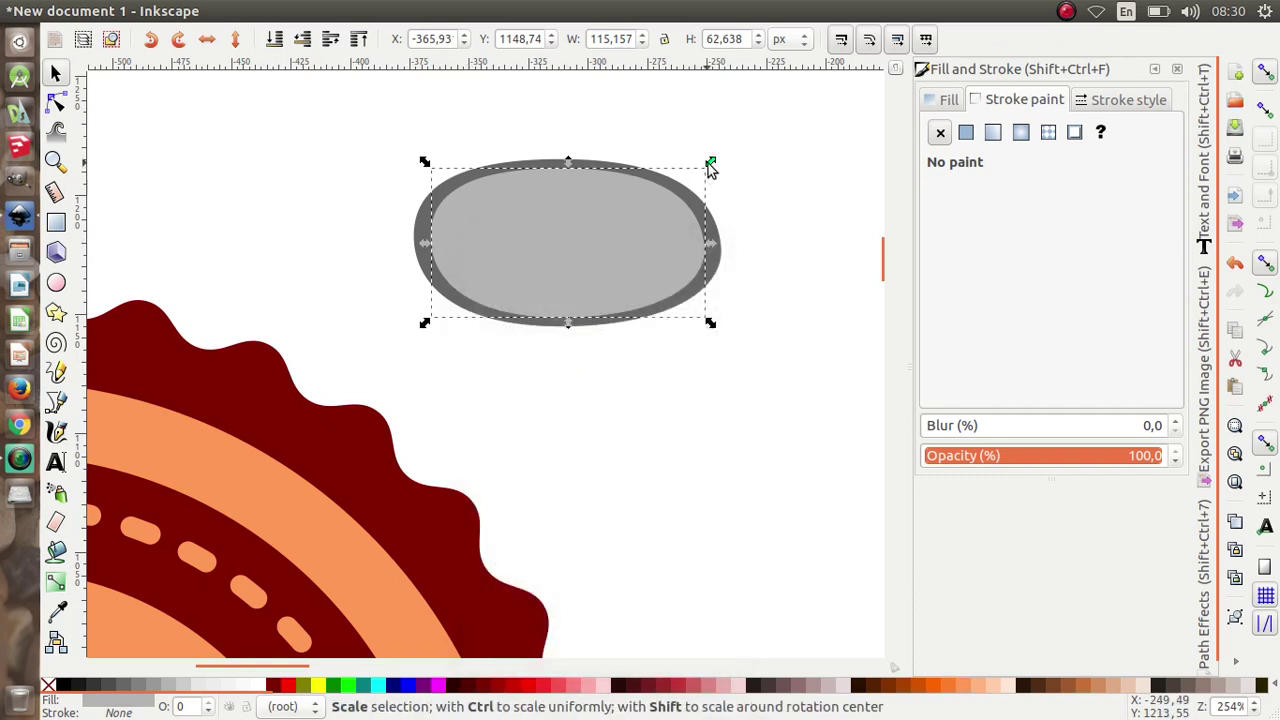
left_click_drag(708, 163, 696, 166)
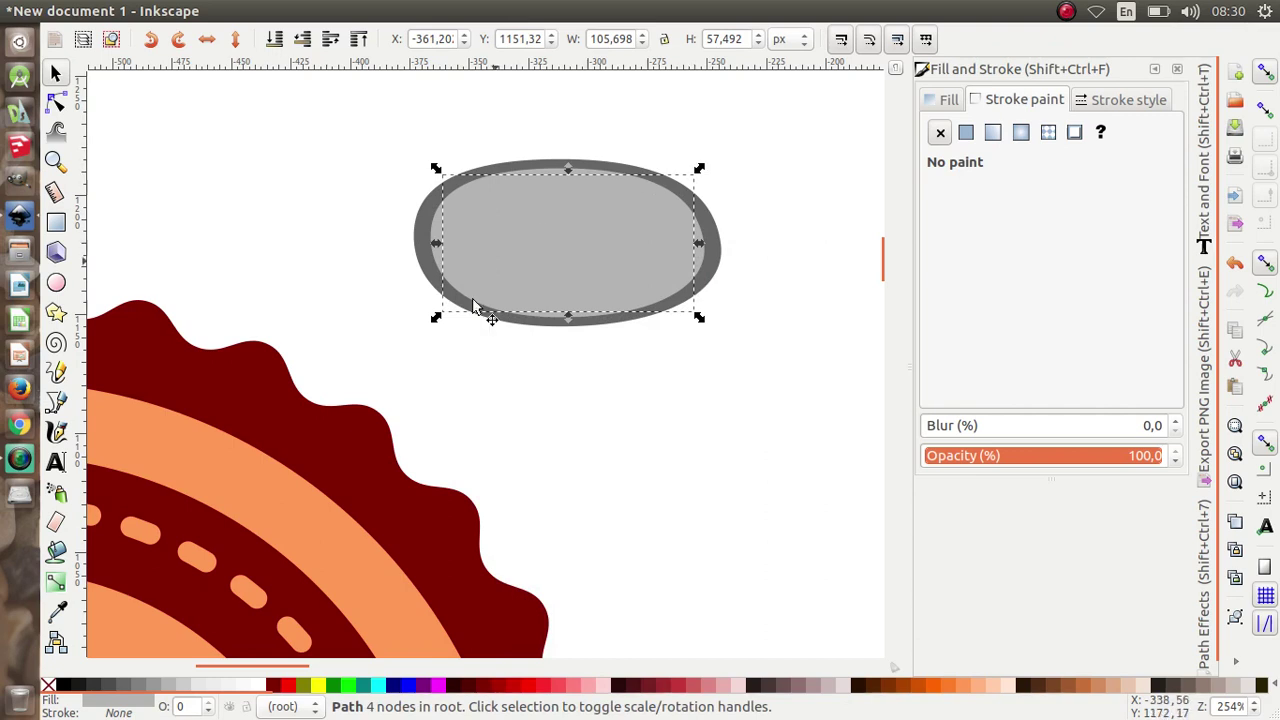
left_click(155, 686)
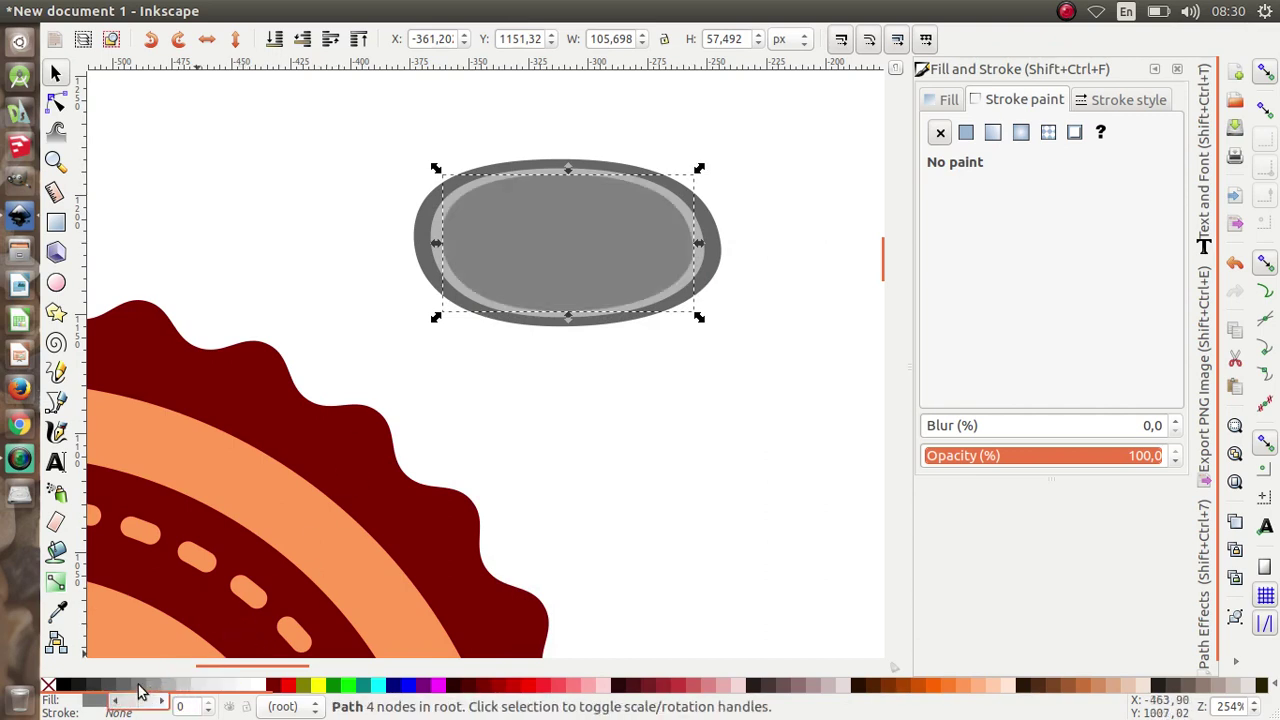
Resize the larger medium grey oval to about 110 px wide and 56.7 px high for a more even light grey border
scroll(488, 218, "up", 2)
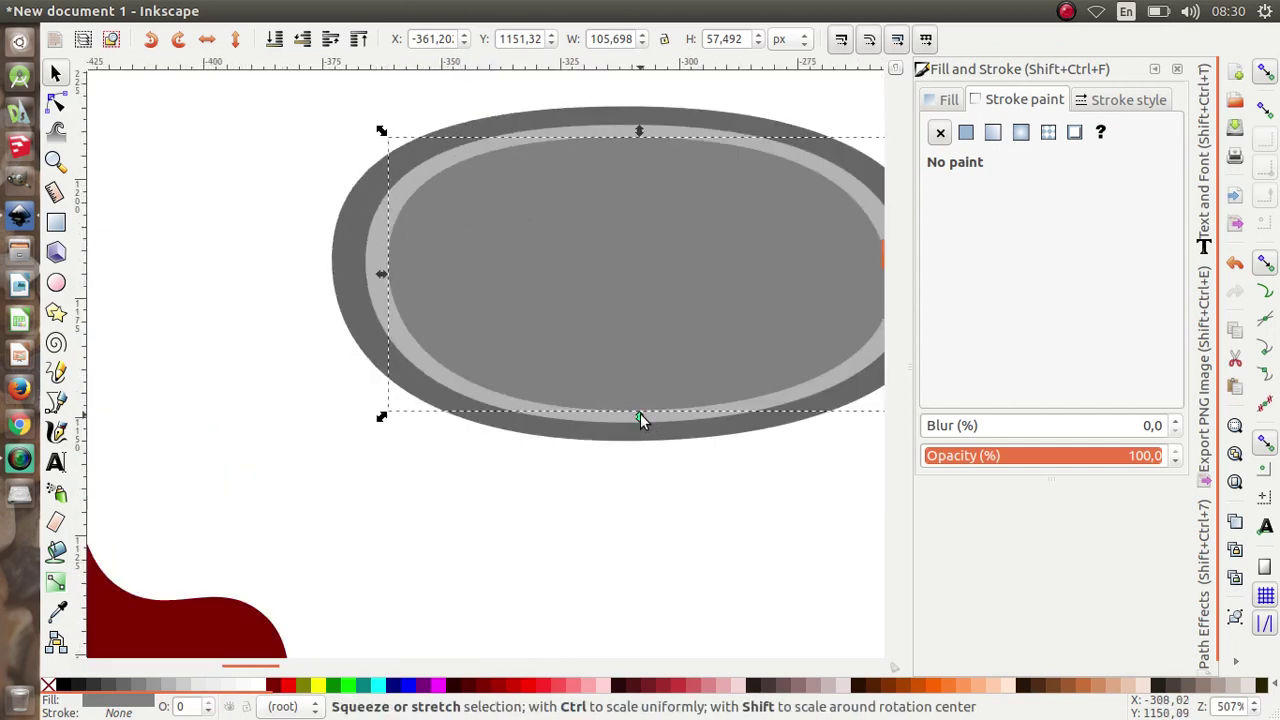
left_click_drag(640, 415, 639, 410)
scroll(457, 377, "down", 1)
scroll(743, 320, "up", 1)
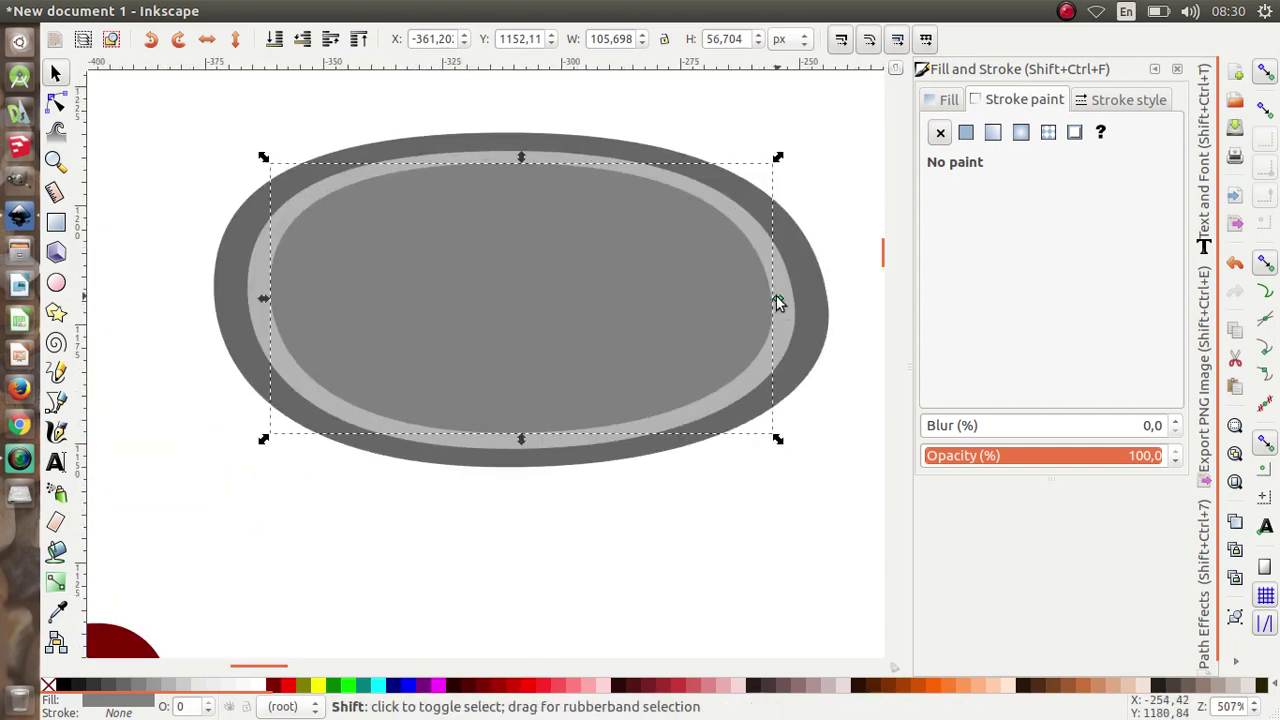
mouse_move(778, 300)
left_mouse_down()
mouse_move(788, 303)
mouse_move(784, 284)
left_mouse_up()
left_click(700, 115)
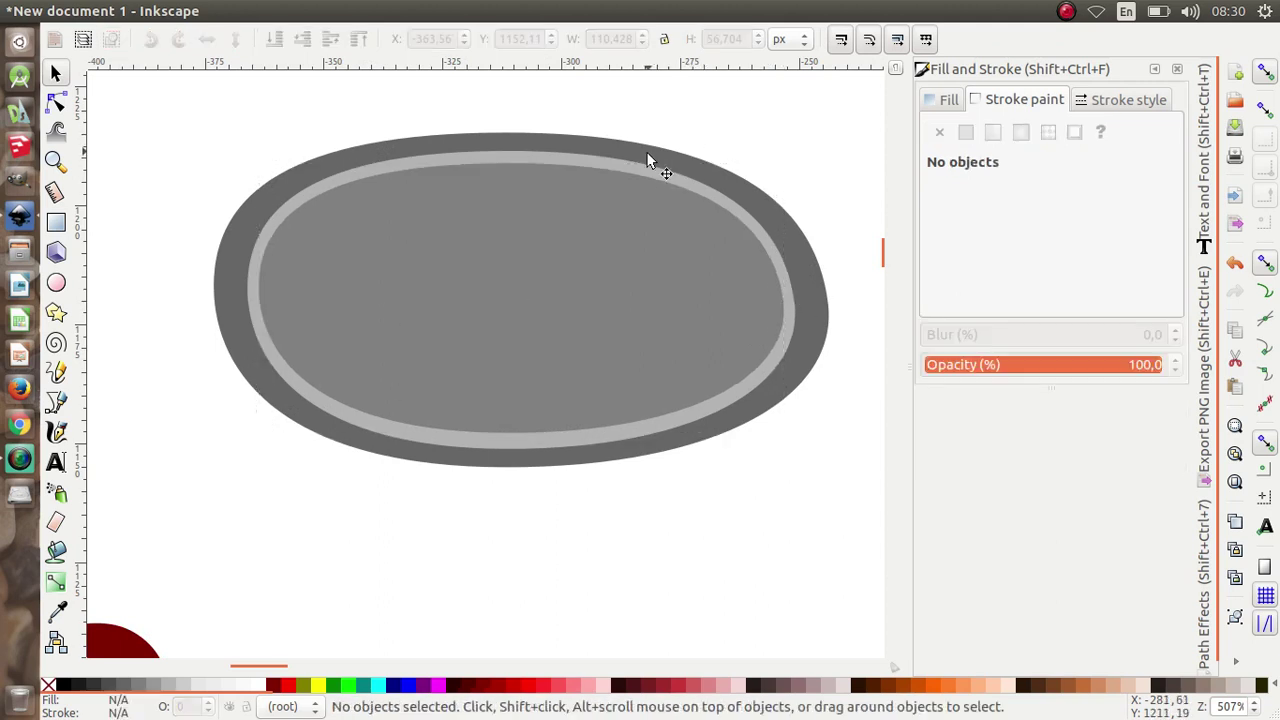
Subtract the large medium grey oval from the light grey oval beneath it using Difference, leaving a thin ring
scroll(600, 177, "up", 3)
scroll(600, 206, "down", 2)
scroll(590, 240, "up", 3)
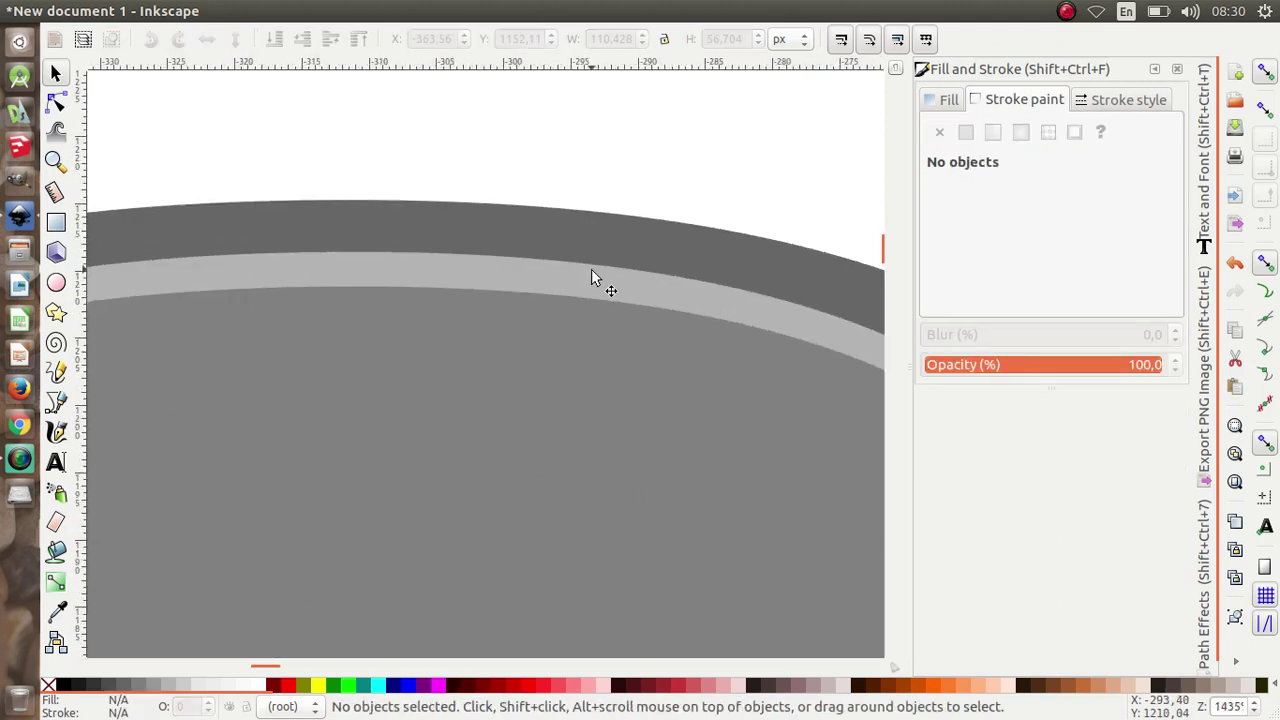
left_click(591, 269)
scroll(594, 149, "down", 2)
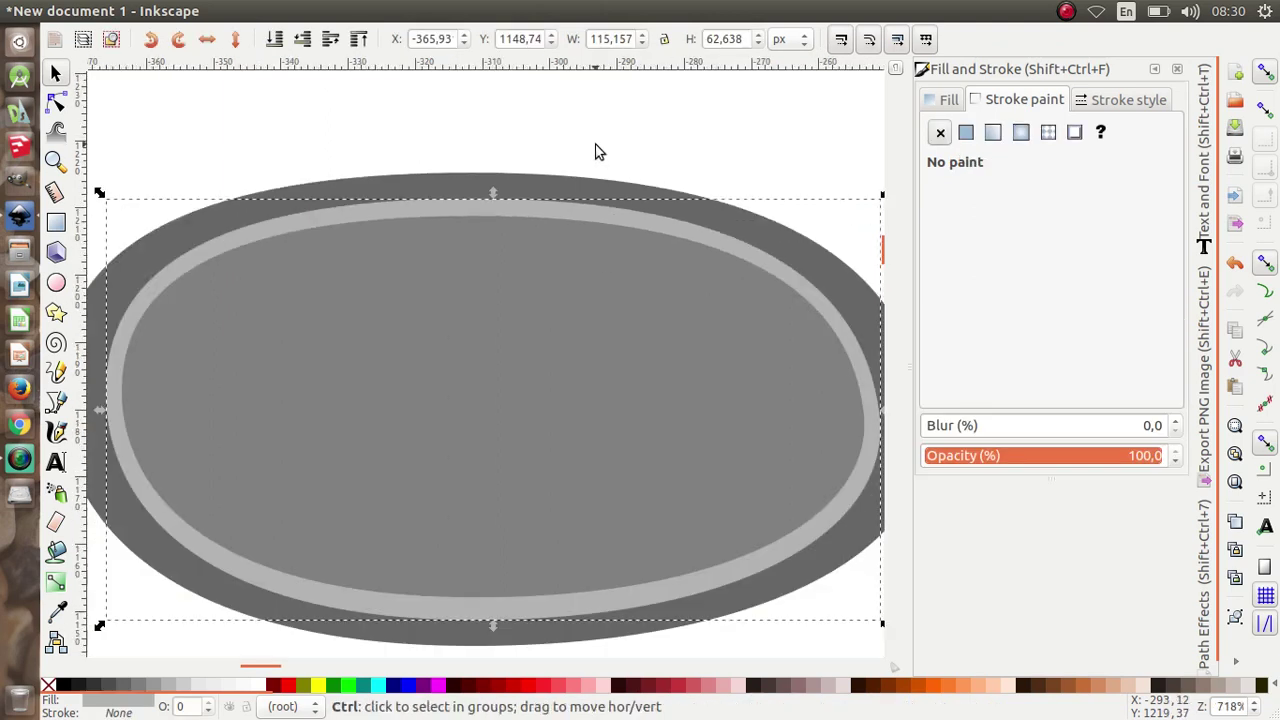
left_click(600, 247, "shift")
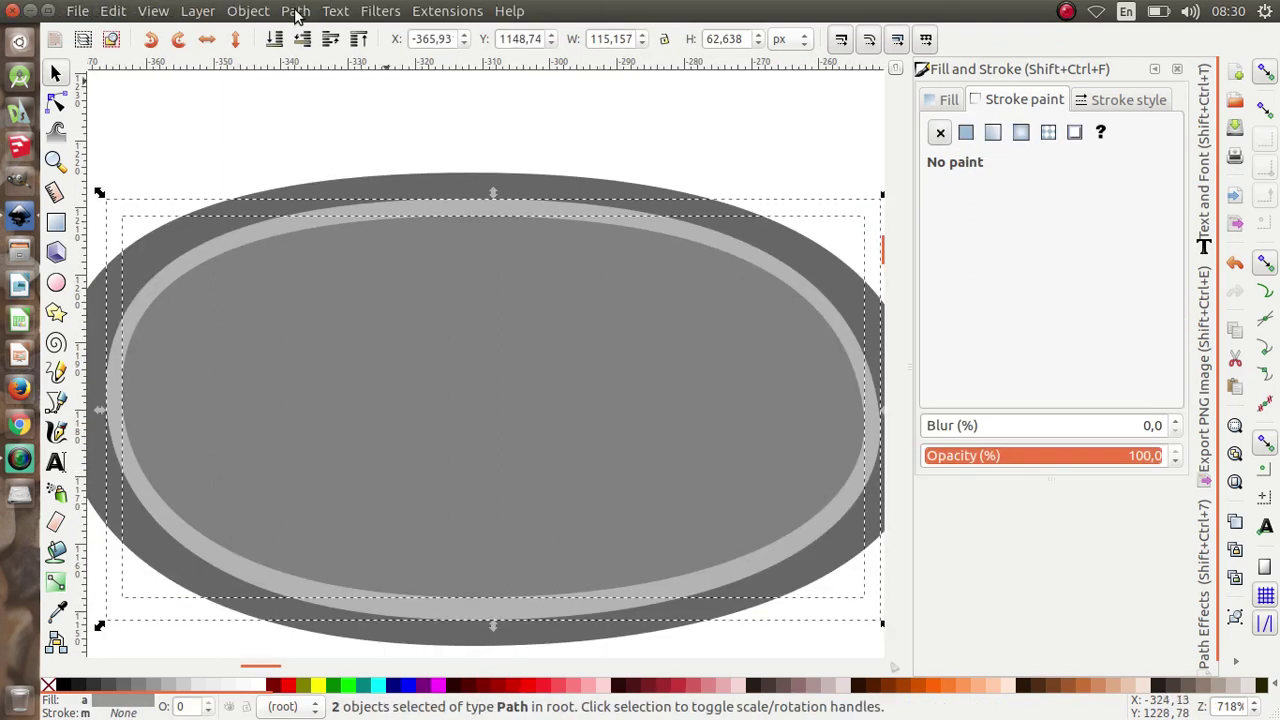
left_click(296, 11)
left_click(360, 147)
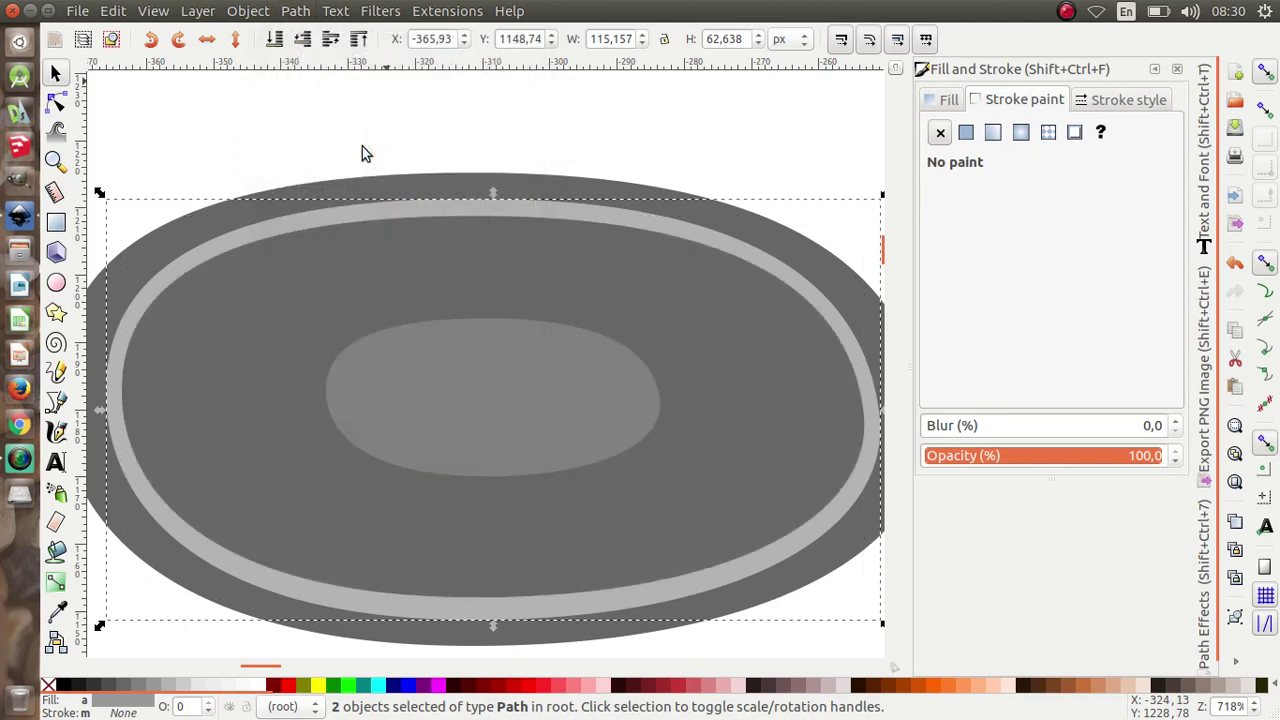
scroll(463, 157, "down", 2)
left_click(785, 251)
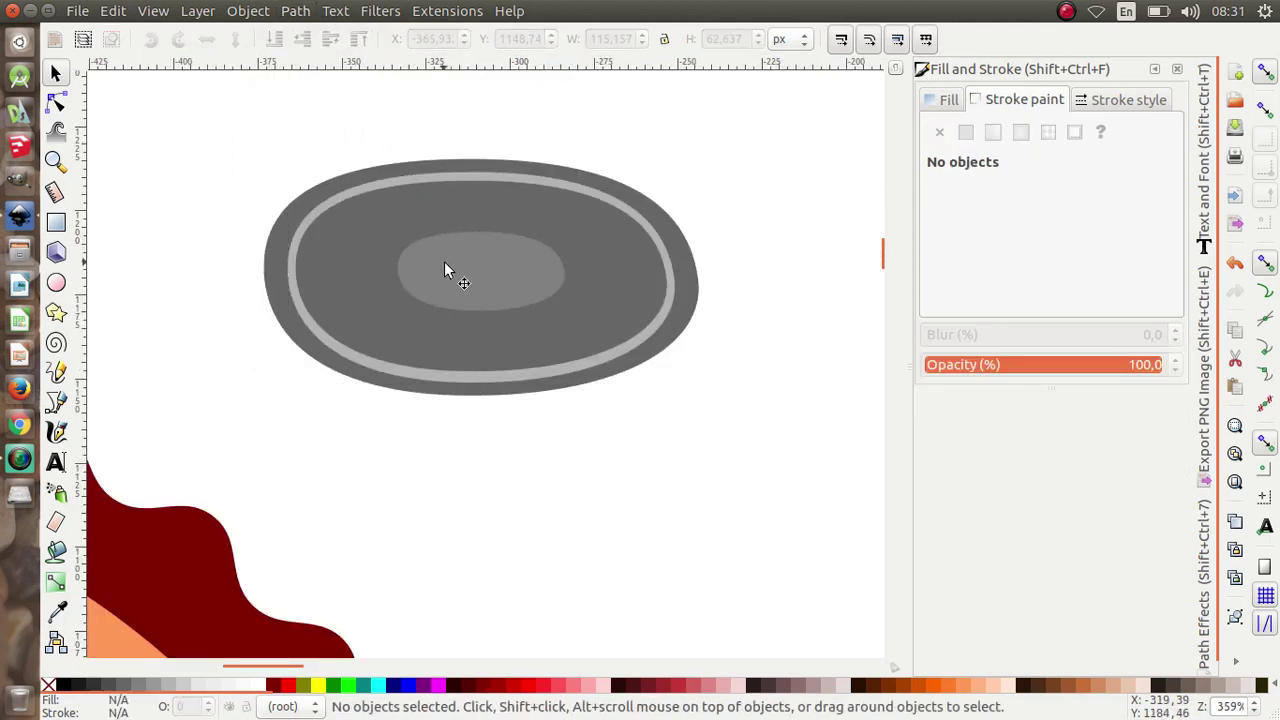
Change the thin ring's fill to a lighter grey (cccccc)
left_click(449, 269)
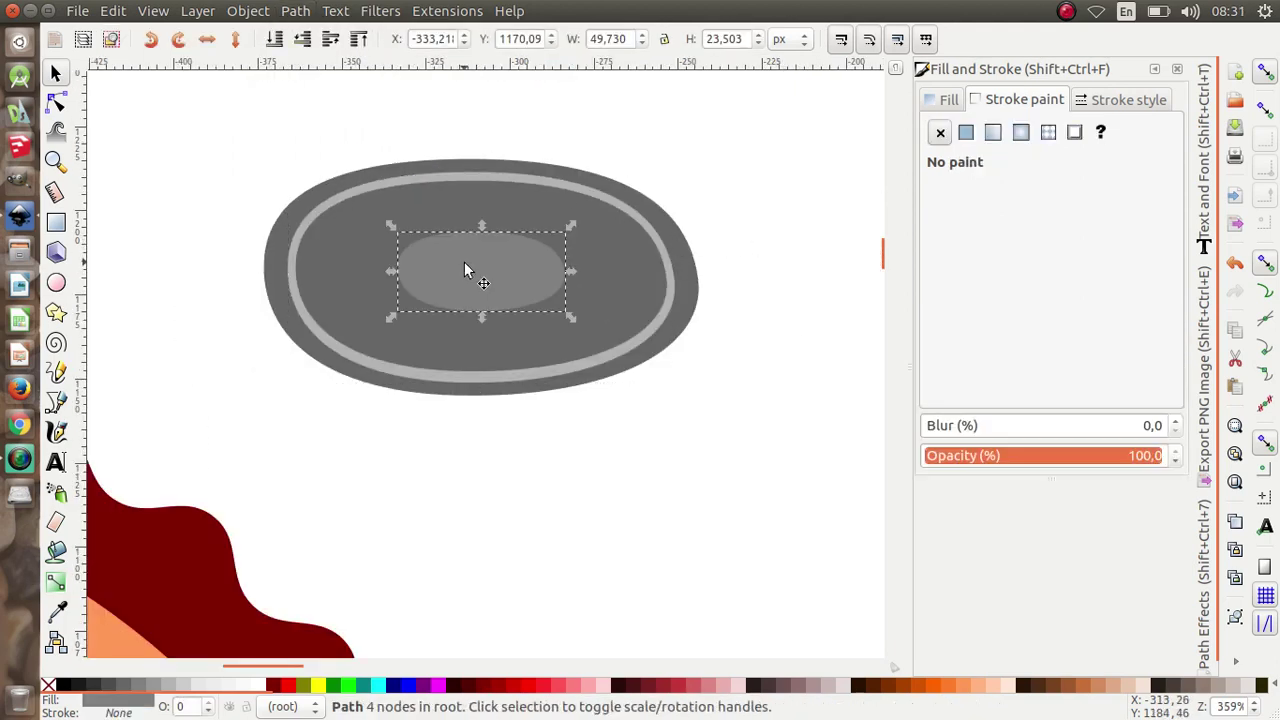
left_click(399, 183)
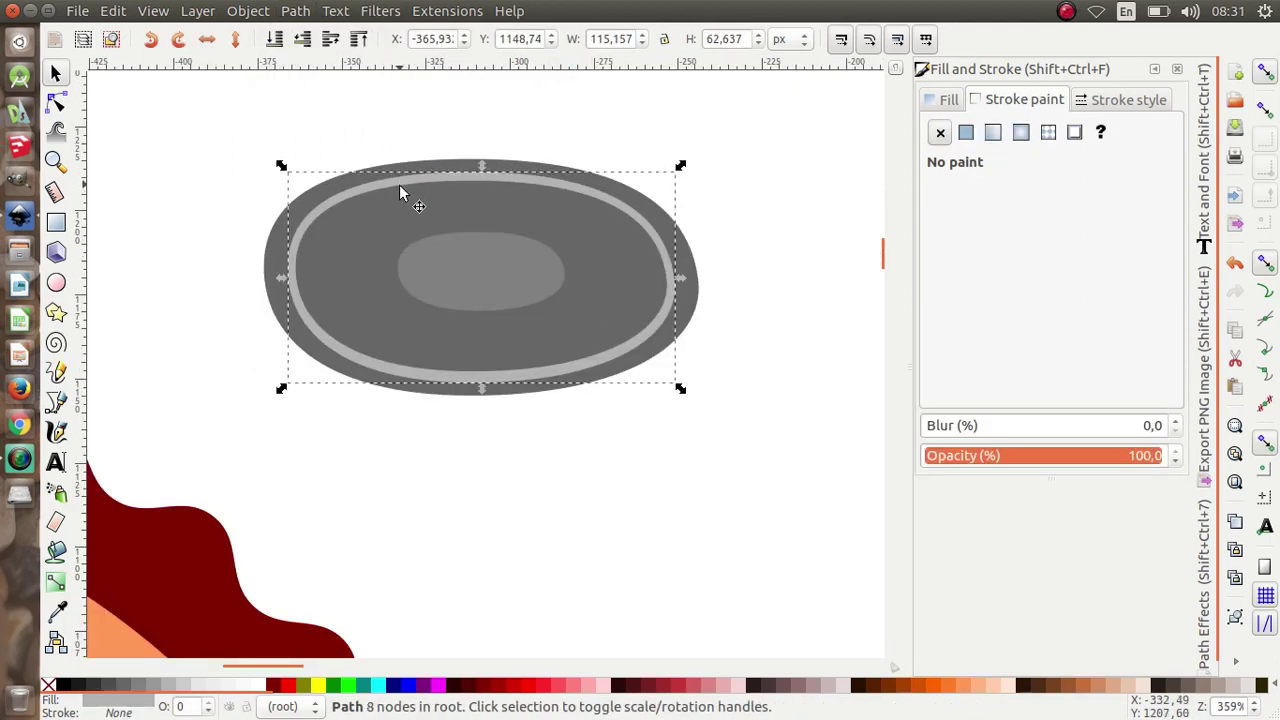
left_click(184, 686)
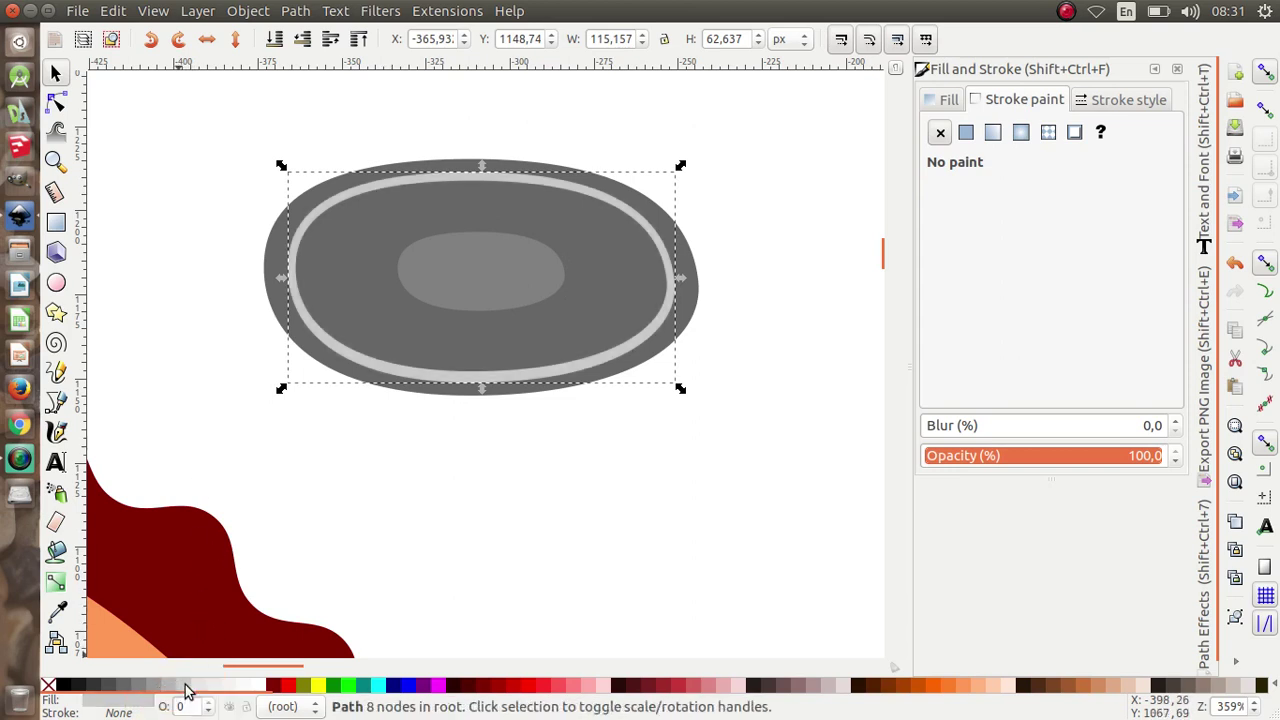
Match the small central oval's fill to the ring's light grey by sampling the colour from the ring
left_click(454, 295)
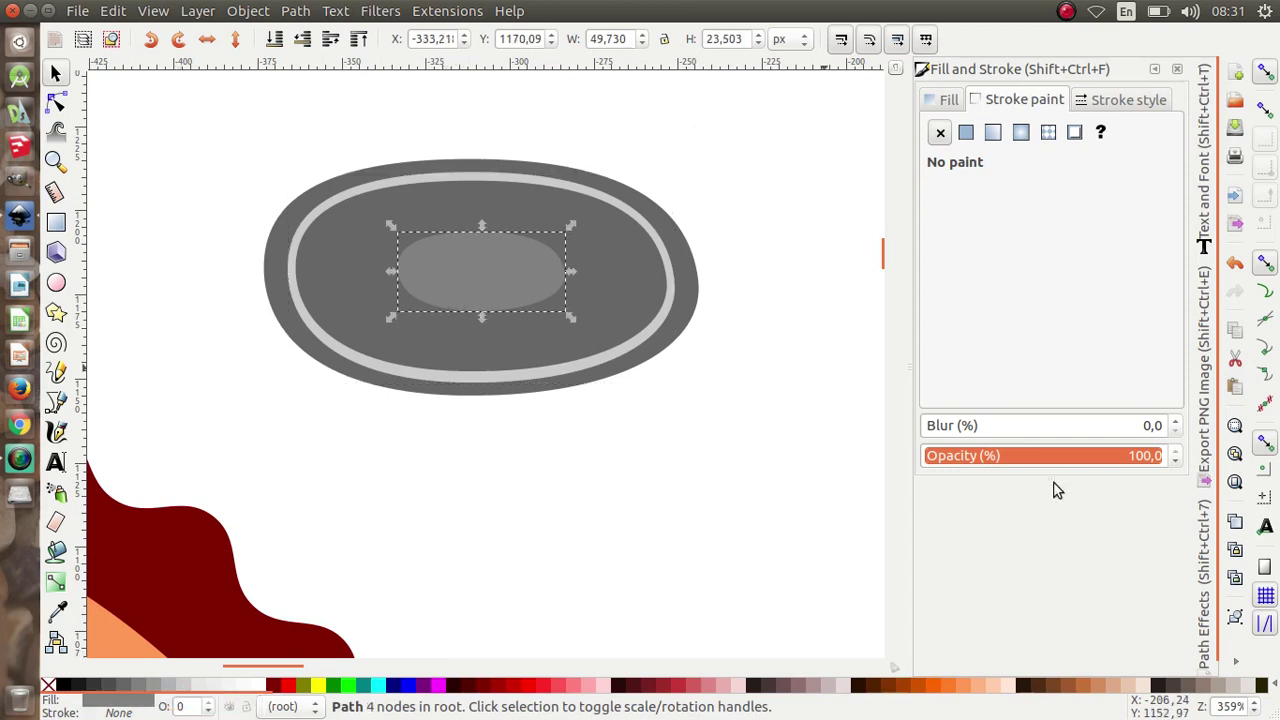
left_click(948, 100)
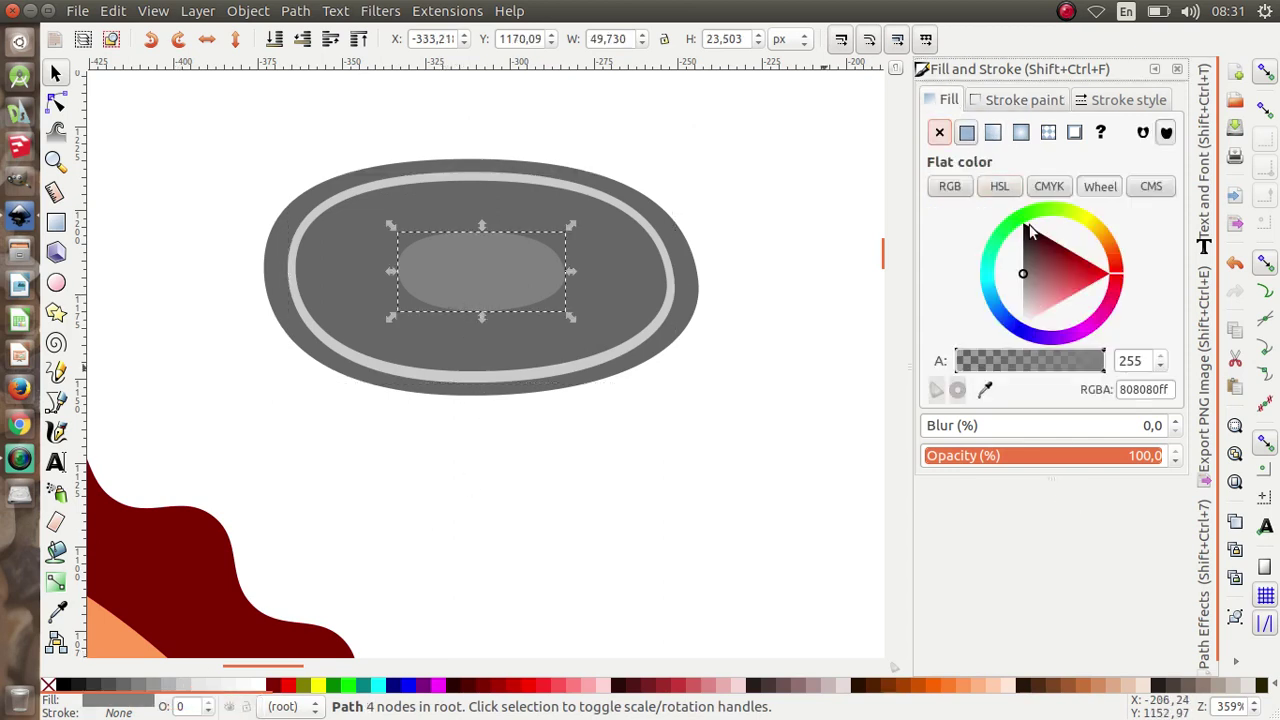
left_click(985, 390)
left_click(487, 178)
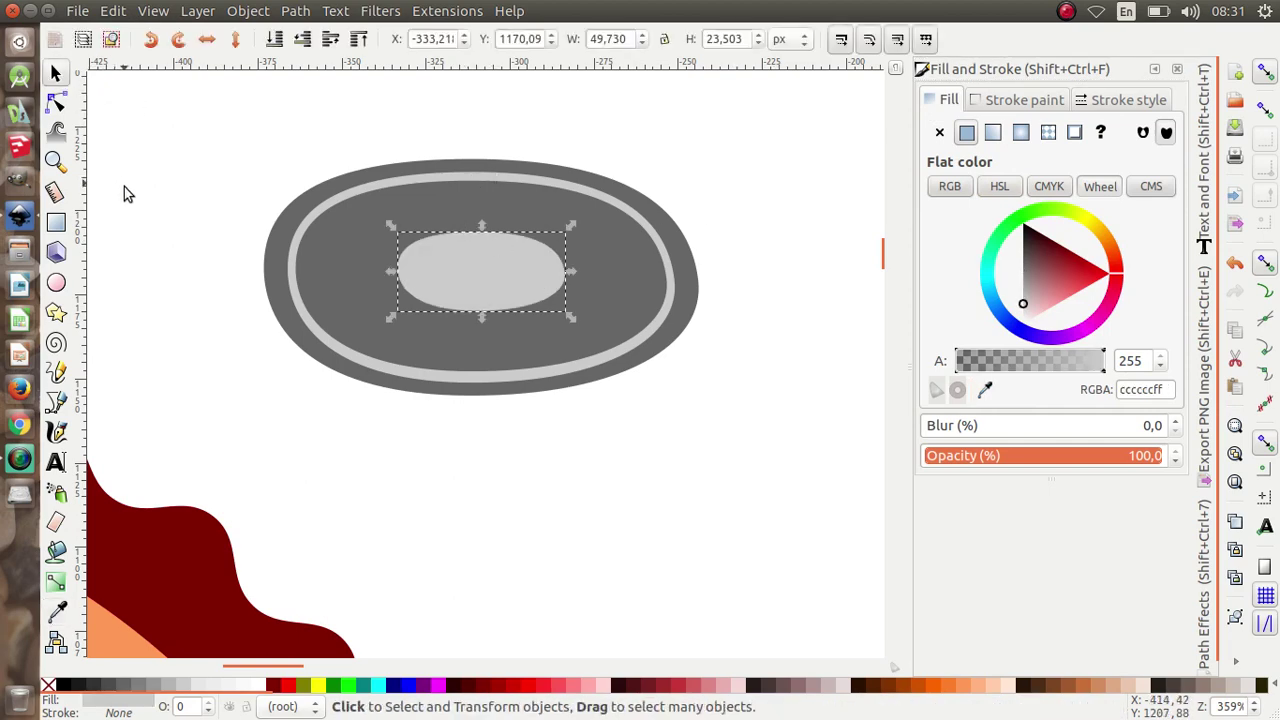
Duplicate the large outer grey oval of the decorative element
left_click(166, 248)
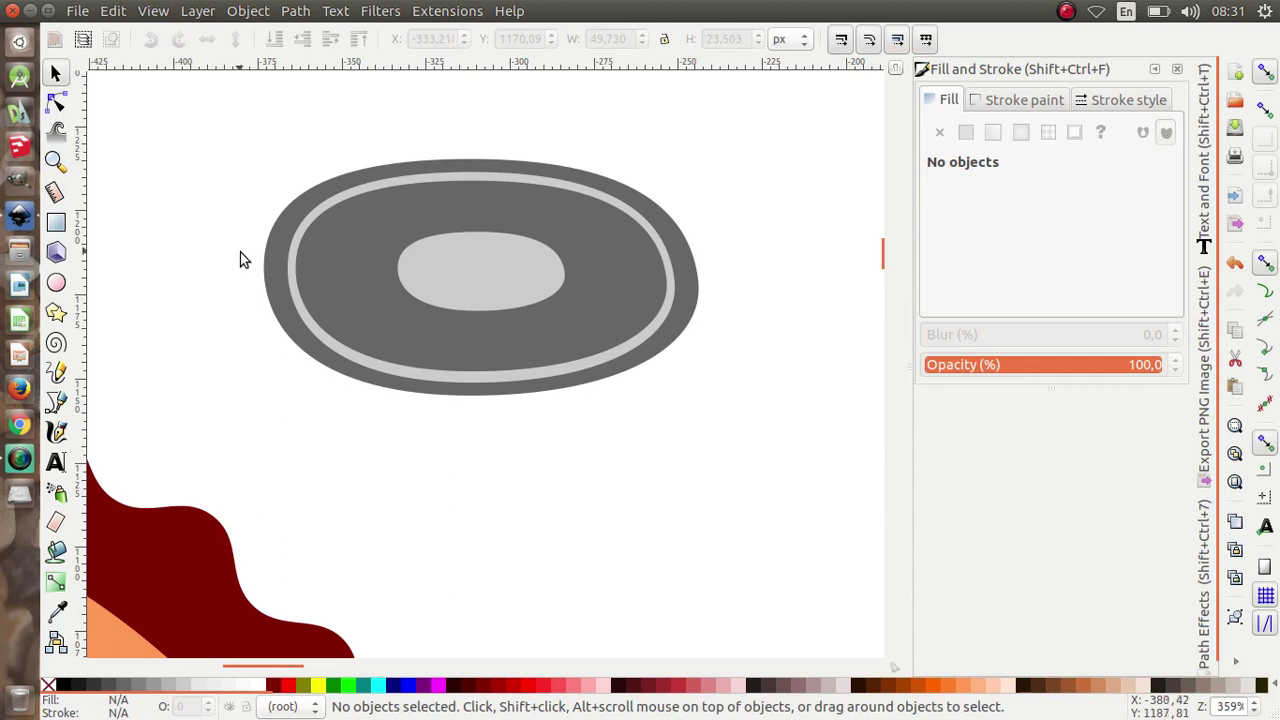
left_click(275, 281)
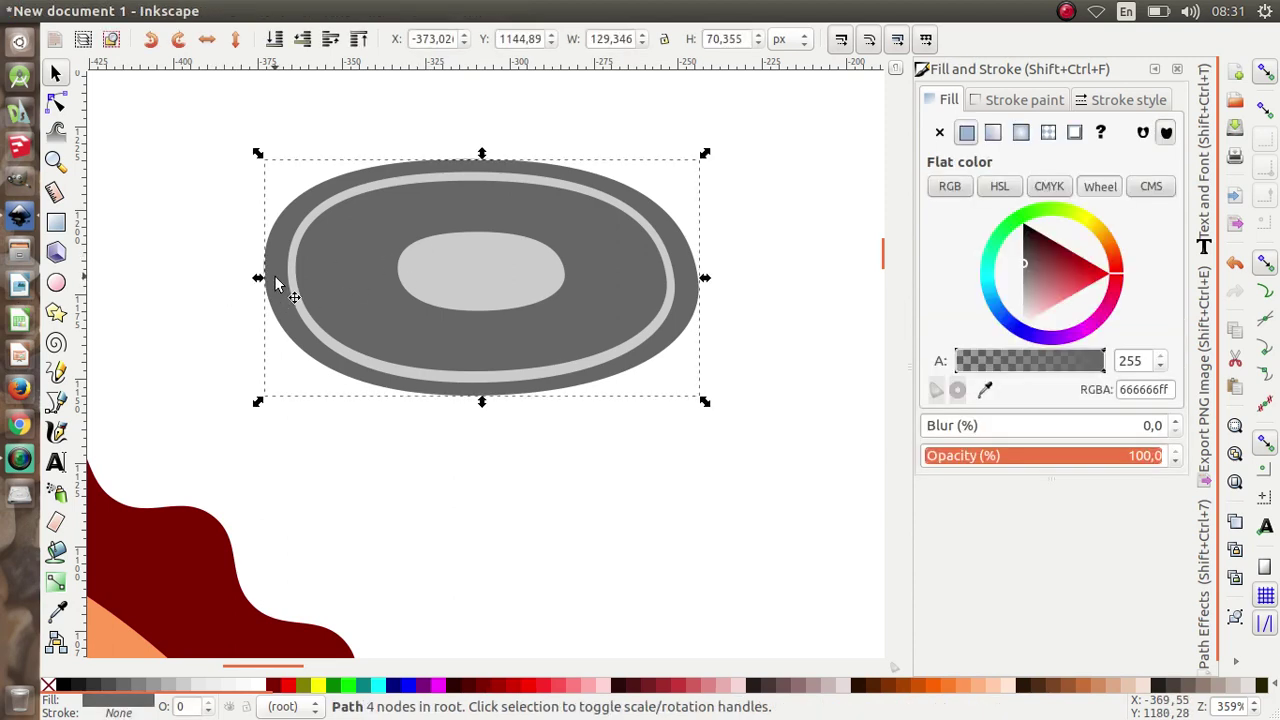
right_click(276, 282)
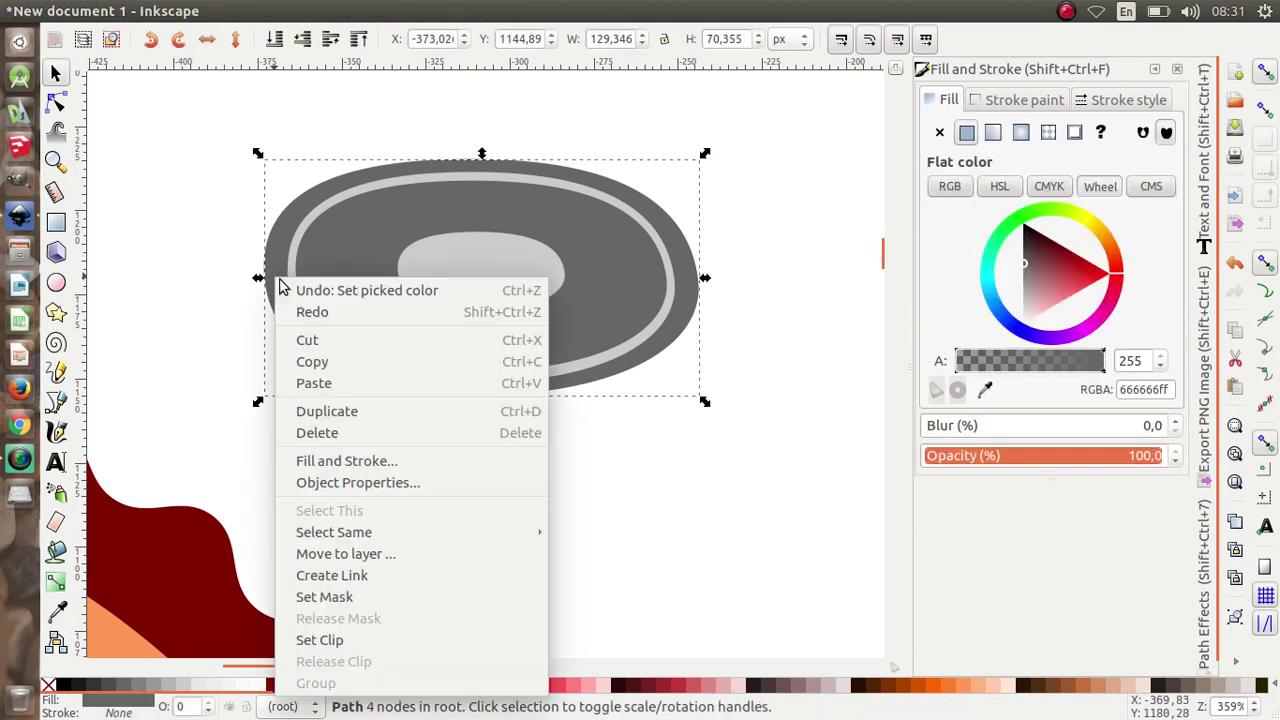
left_click(410, 411)
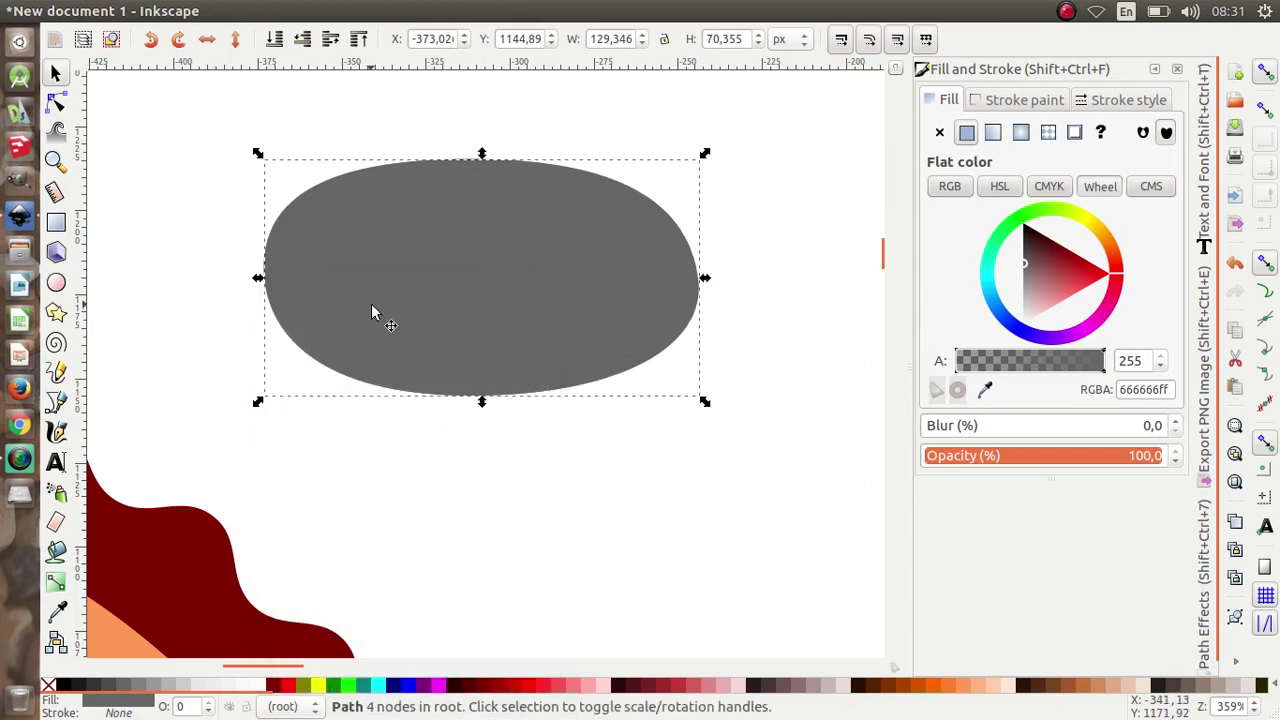
Fill the duplicate oval with dark grey (4d4d4d) and shrink it to about 77 by 42 px, overlapping the outer oval's lower edge
left_click(100, 686)
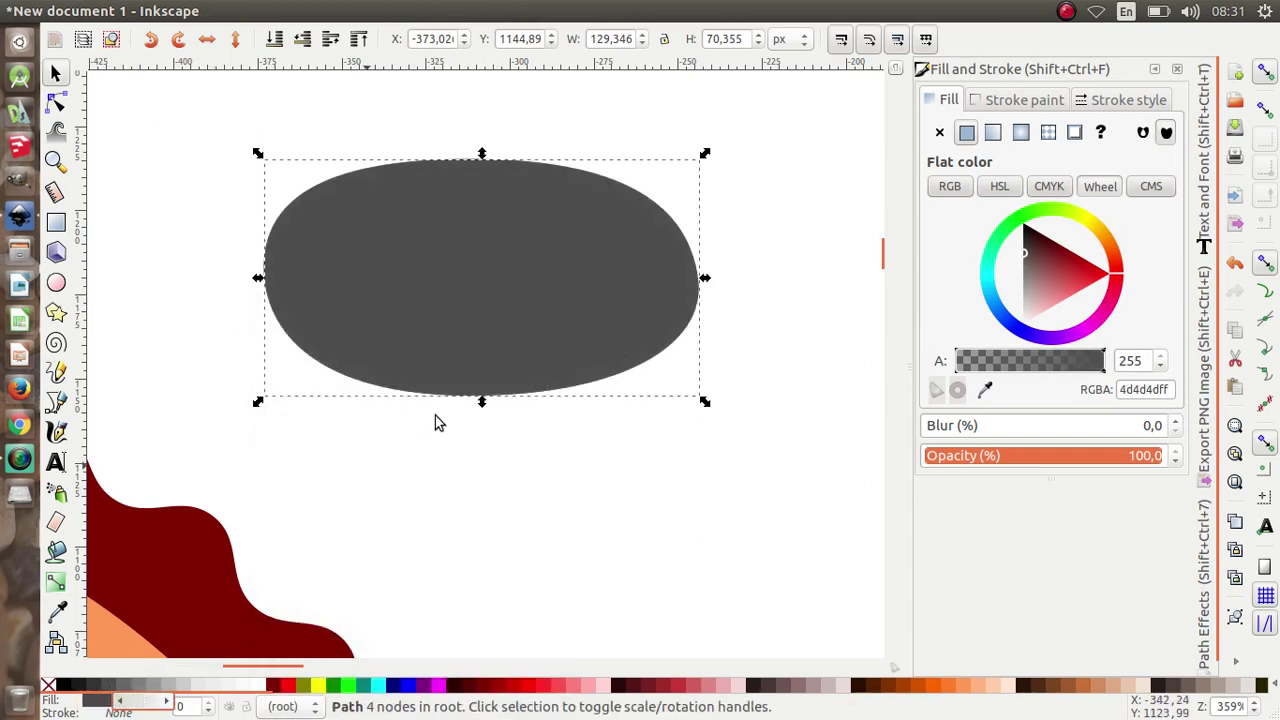
left_click_drag(705, 153, 618, 136)
left_click_drag(528, 250, 536, 305)
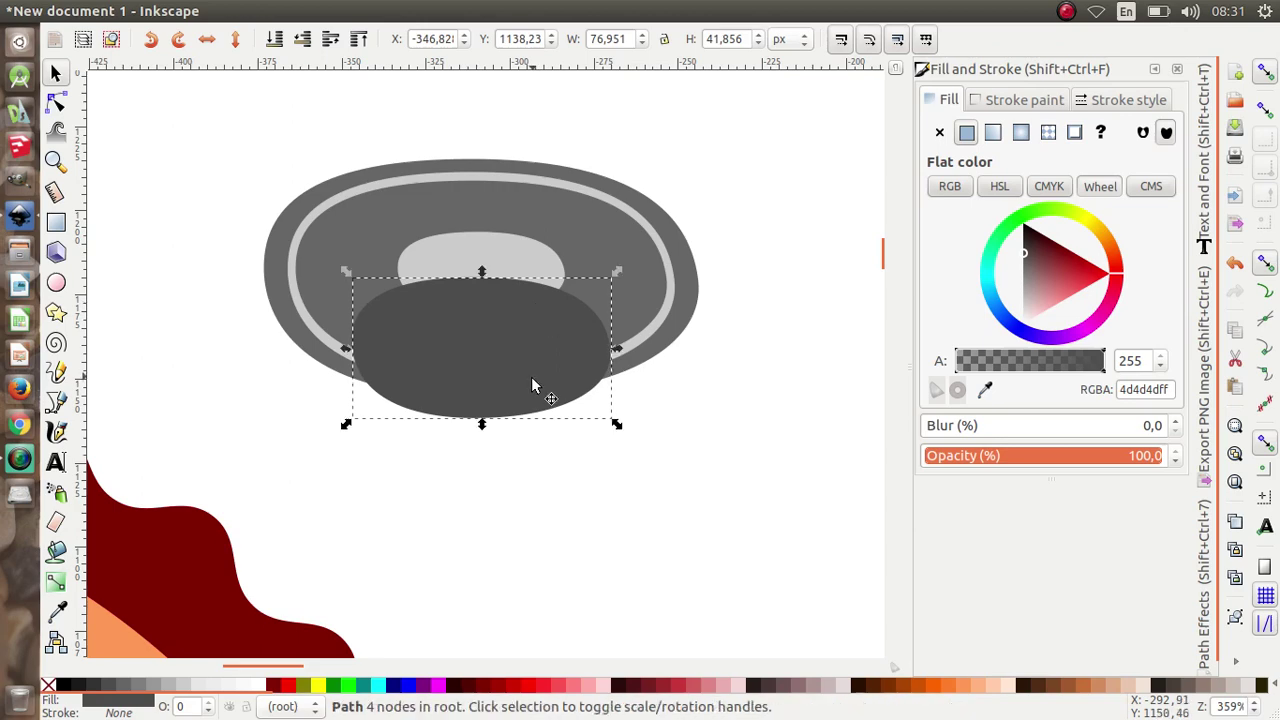
Convert the bottom node of the small dark oval to a corner node
key("n")
scroll(508, 430, "up", 3, "ctrl")
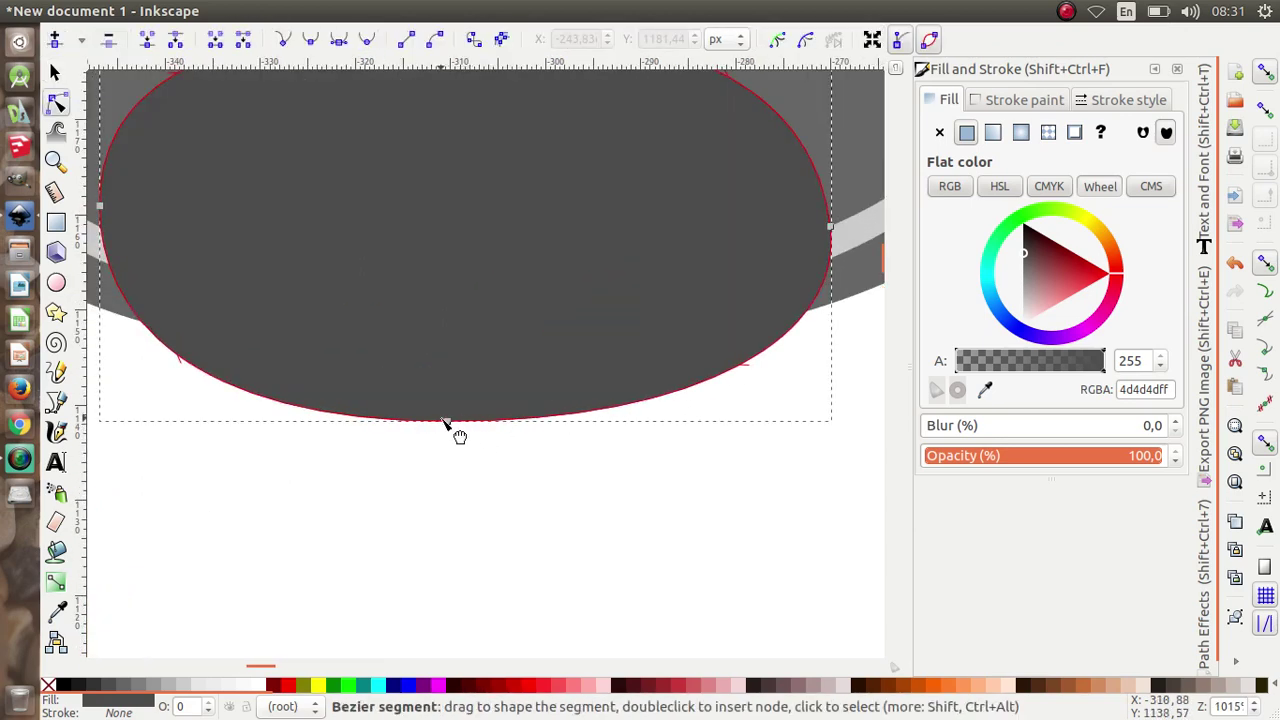
left_click(447, 421)
scroll(603, 443, "down", 1, "ctrl")
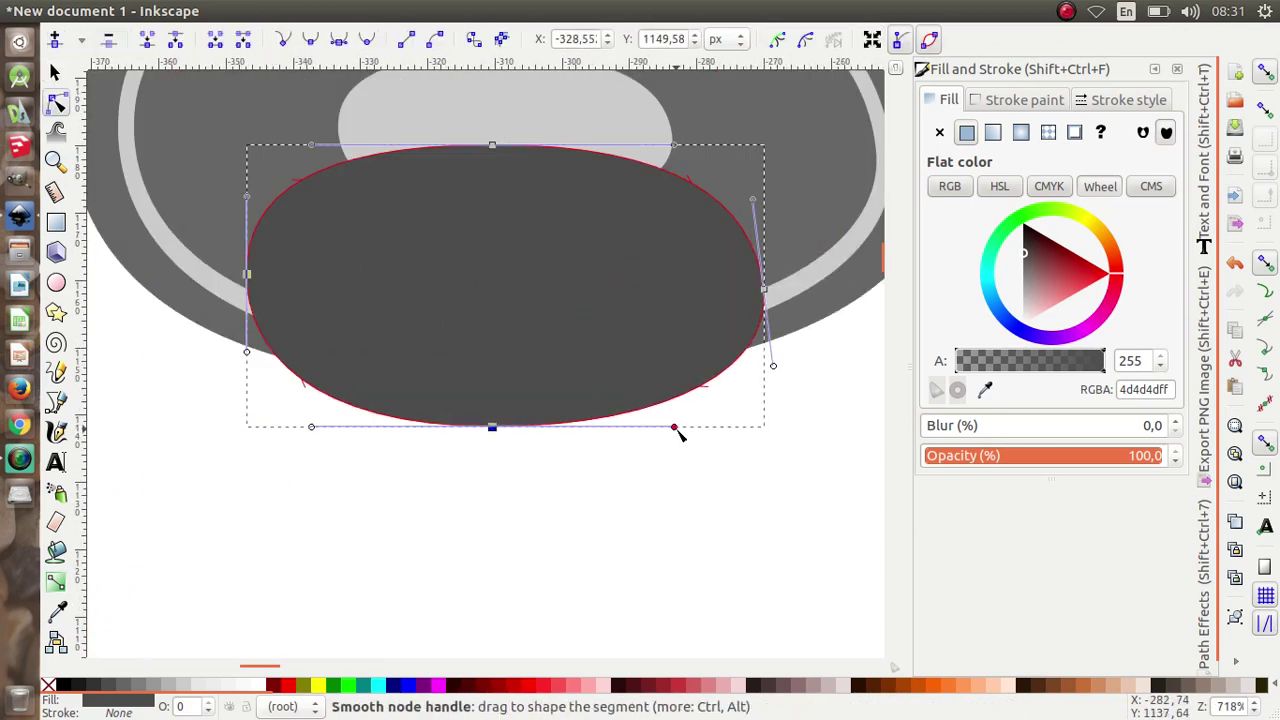
left_click_drag(675, 428, 686, 459)
key("ctrl+z")
left_click(492, 428)
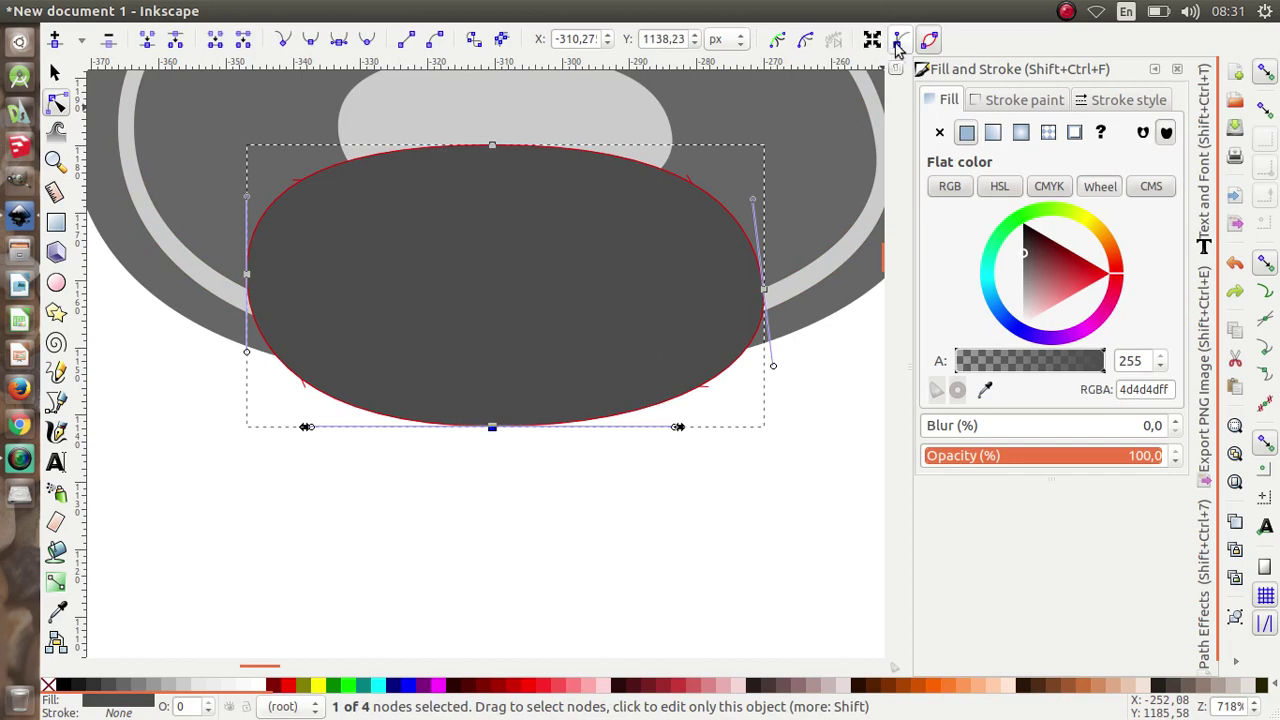
left_click(285, 40)
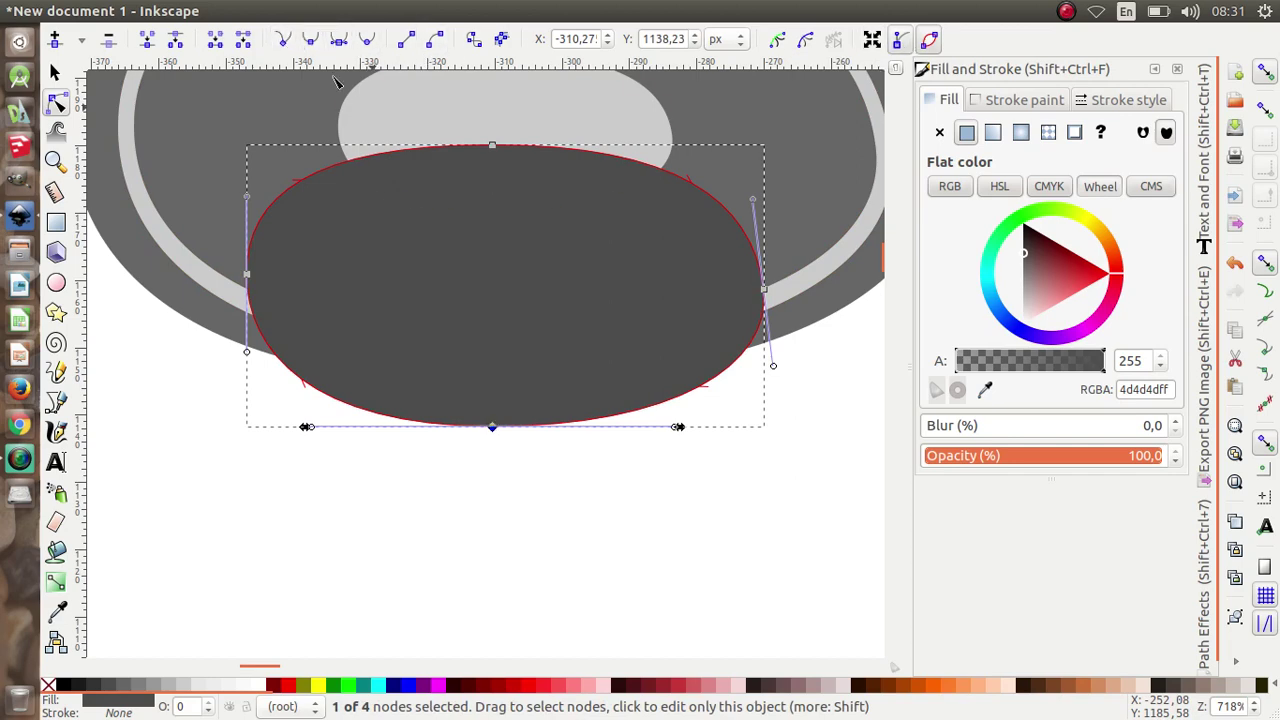
Extend both handles of the dark oval's bottom node horizontally outward to give the shape a flatter, wider base
left_click_drag(678, 428, 700, 447)
key("ctrl+z")
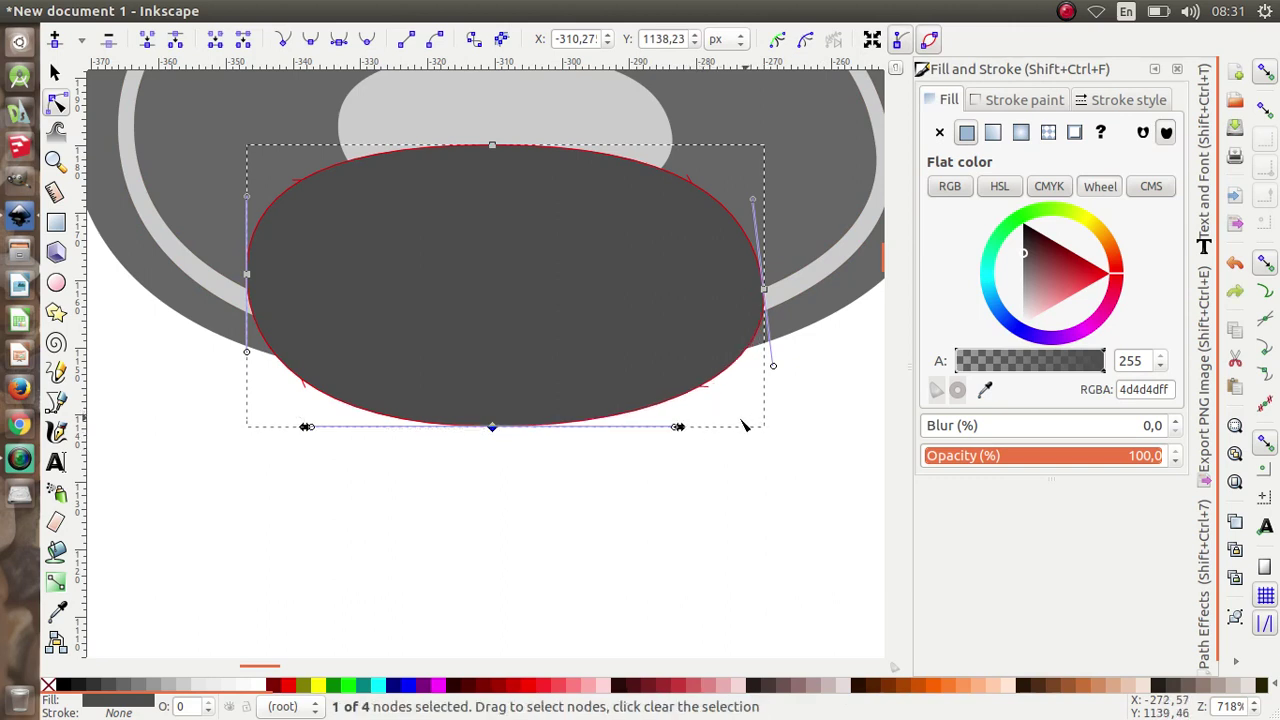
left_click_drag(678, 428, 766, 431)
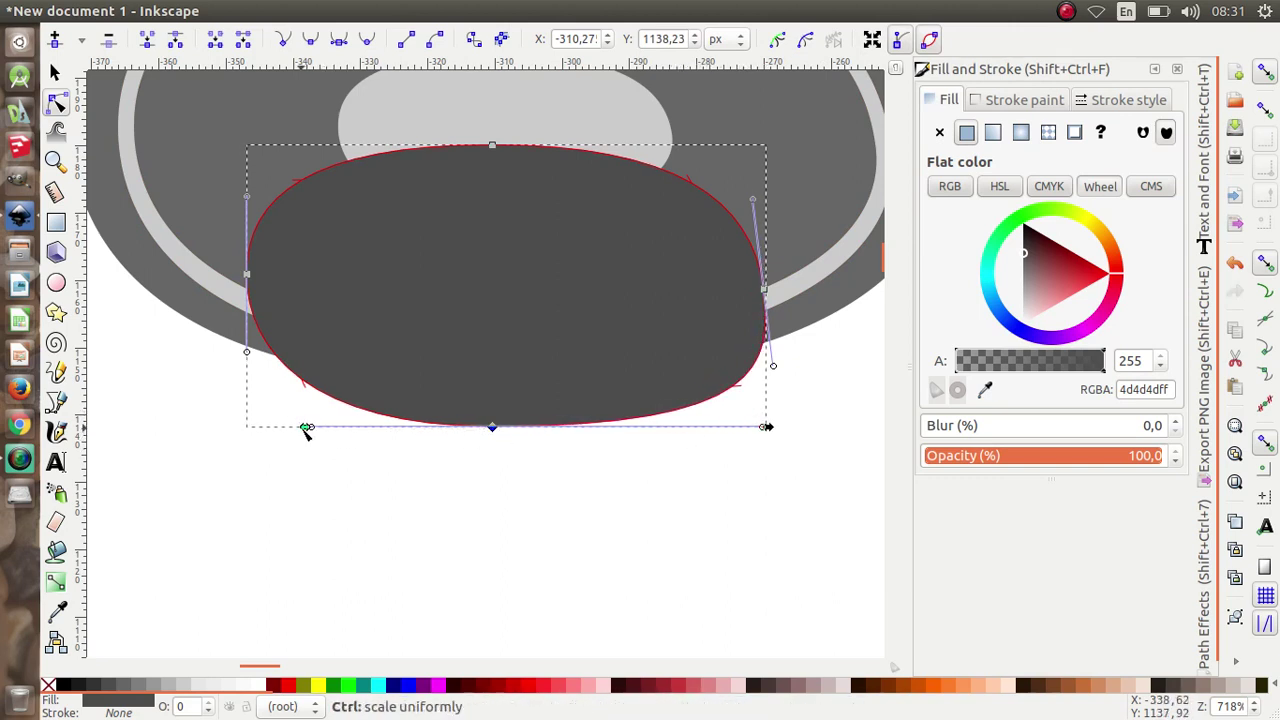
left_click_drag(308, 428, 232, 428)
scroll(275, 437, "down", 2)
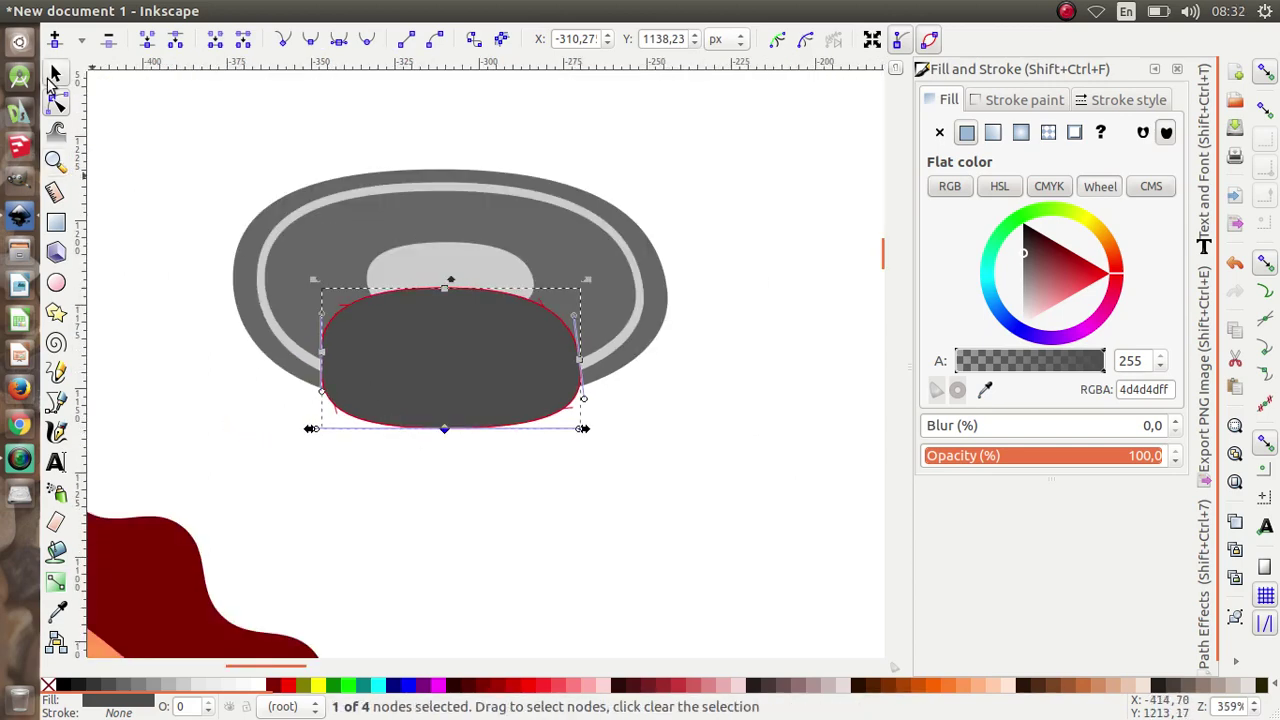
left_click(55, 73)
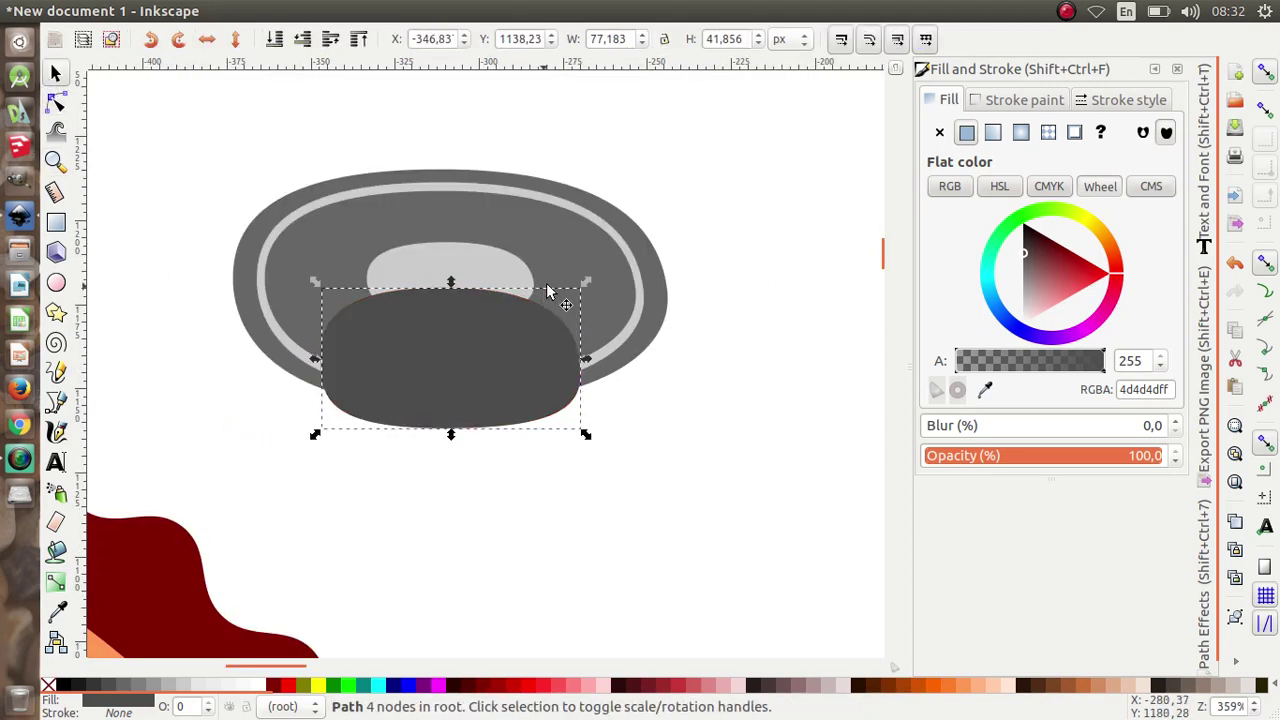
Duplicate the large outer oval and subtract the copy from the dark shape with Difference, leaving only a base strip below
left_click(650, 252)
right_click(652, 252)
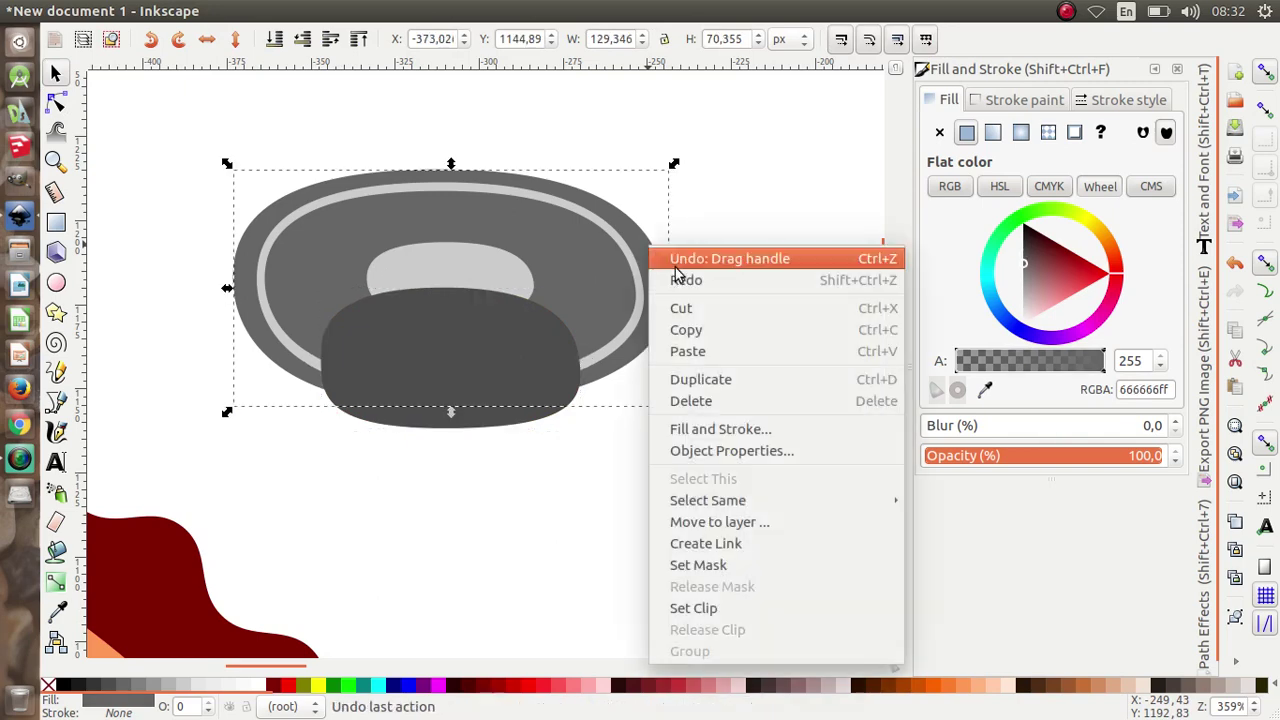
left_click(741, 378)
left_click(478, 422, "shift")
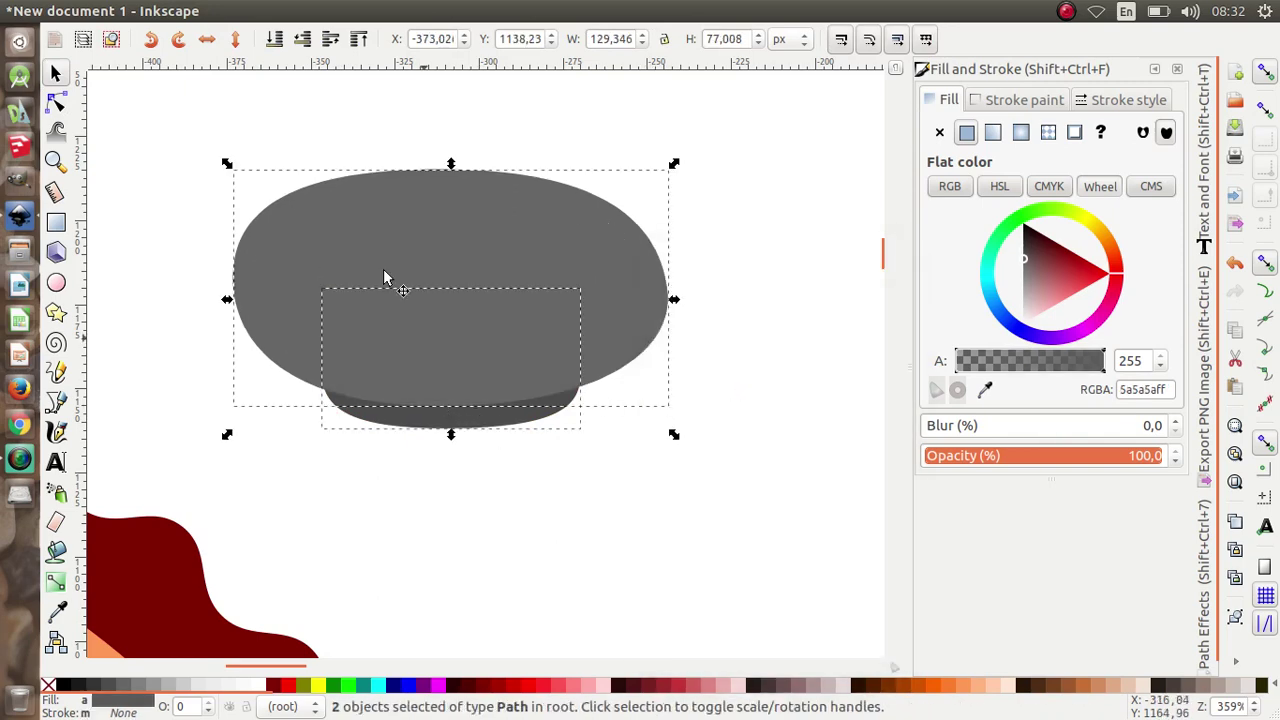
left_click(300, 16)
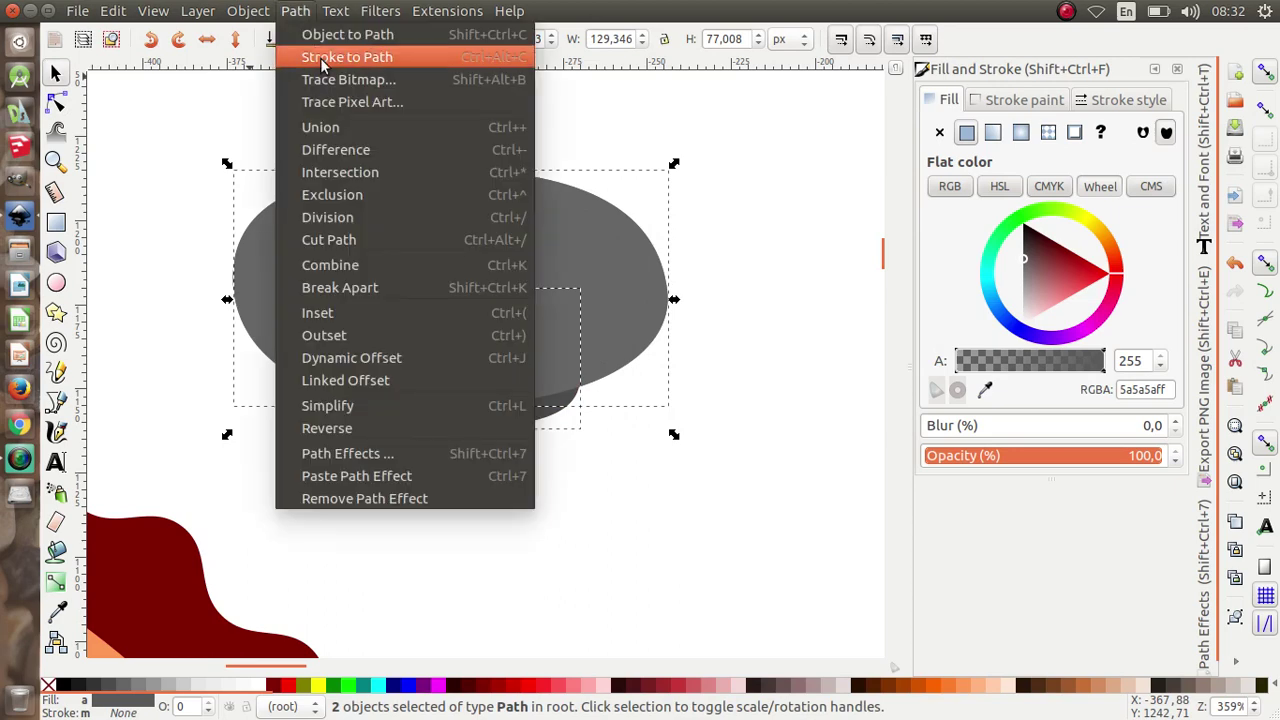
left_click(360, 150)
left_click(735, 456)
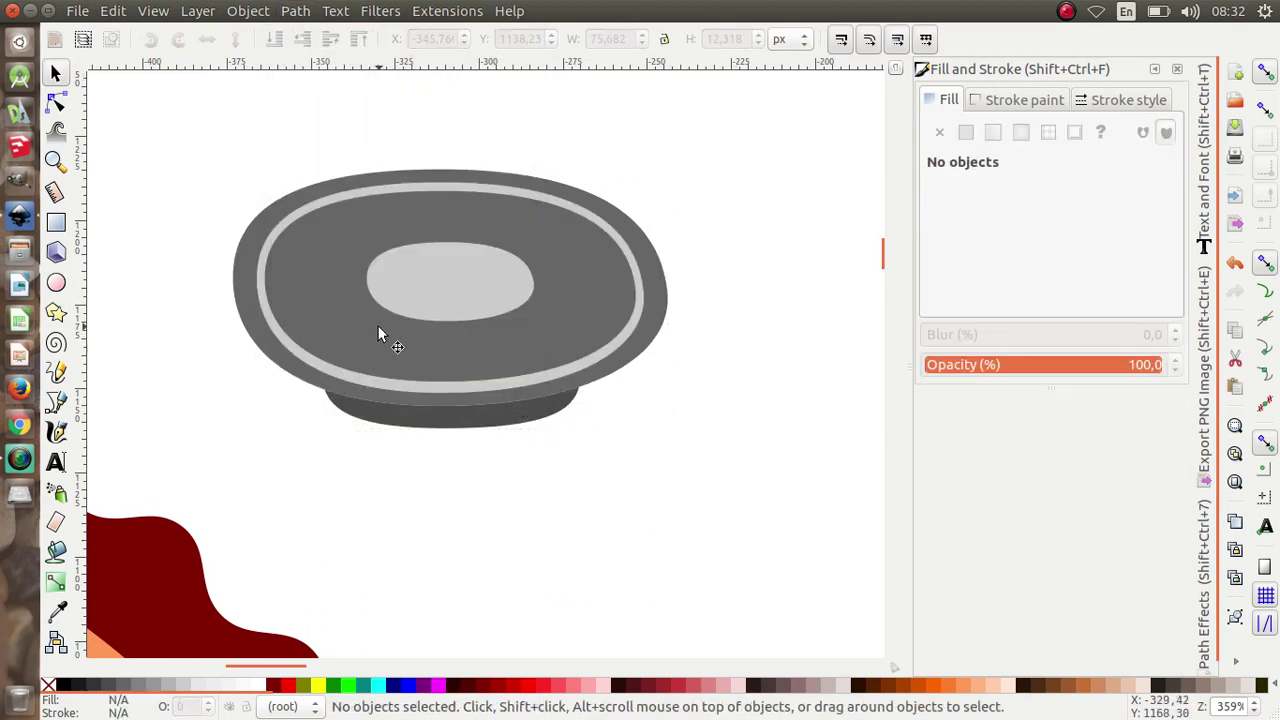
Enlarge the light grey central oval about its centre to about 58.6 by 27.7 px
scroll(417, 326, "down", 2)
scroll(421, 331, "up", 2)
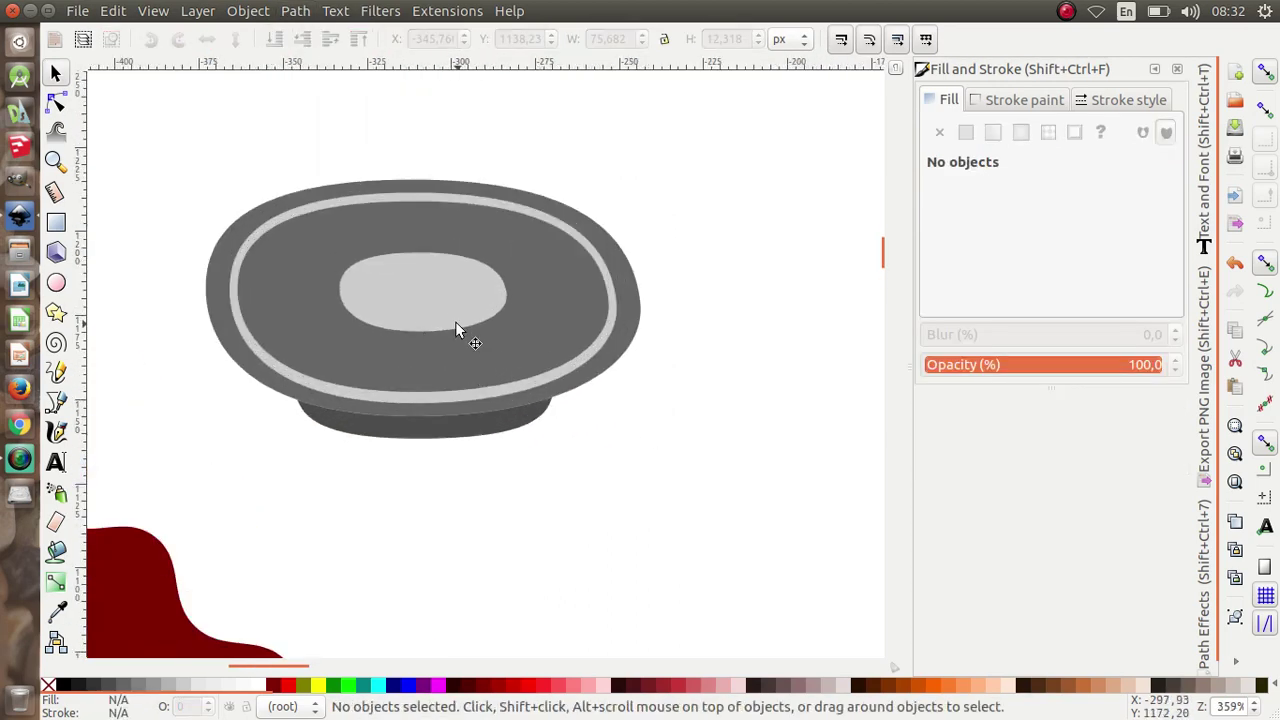
left_click(455, 323)
left_click_drag(513, 333, 529, 342)
left_click(529, 342)
left_click(606, 449)
scroll(489, 381, "down", 1)
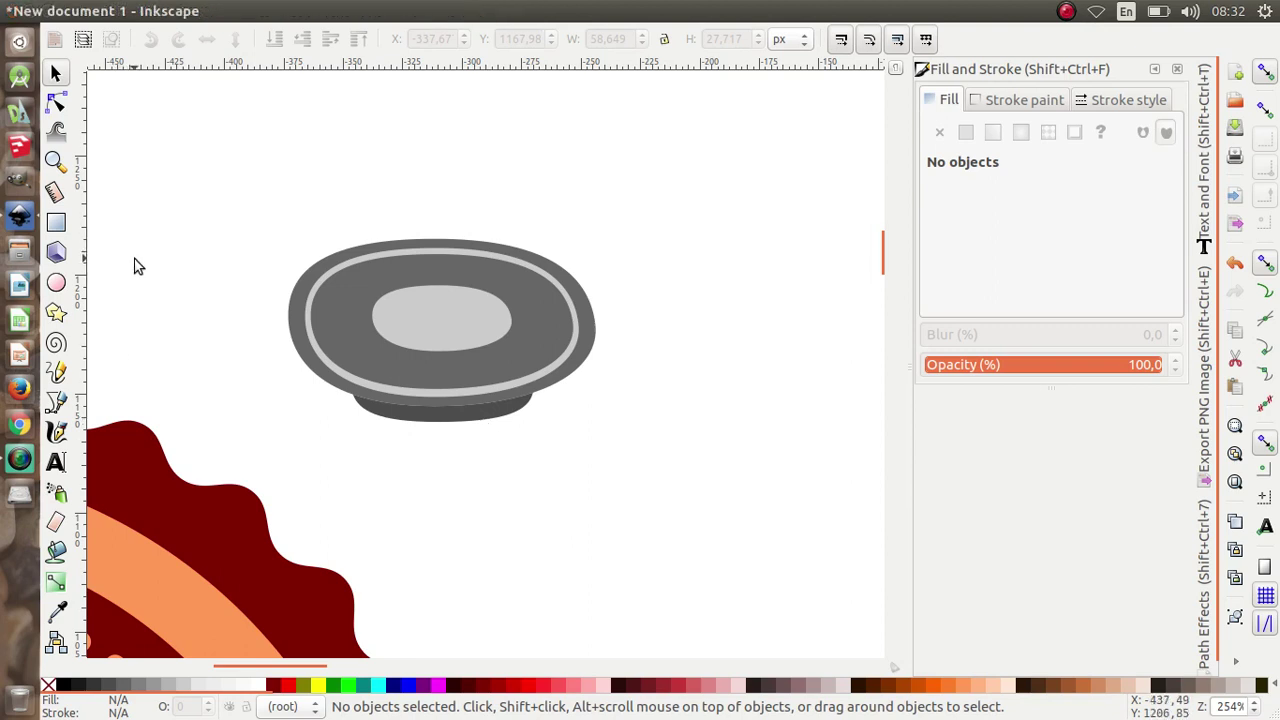
Draw a dark grey near-circle about 96 by 91 px and move it to the empty canvas beside the oval element
left_click(56, 285)
left_click_drag(517, 141, 742, 356)
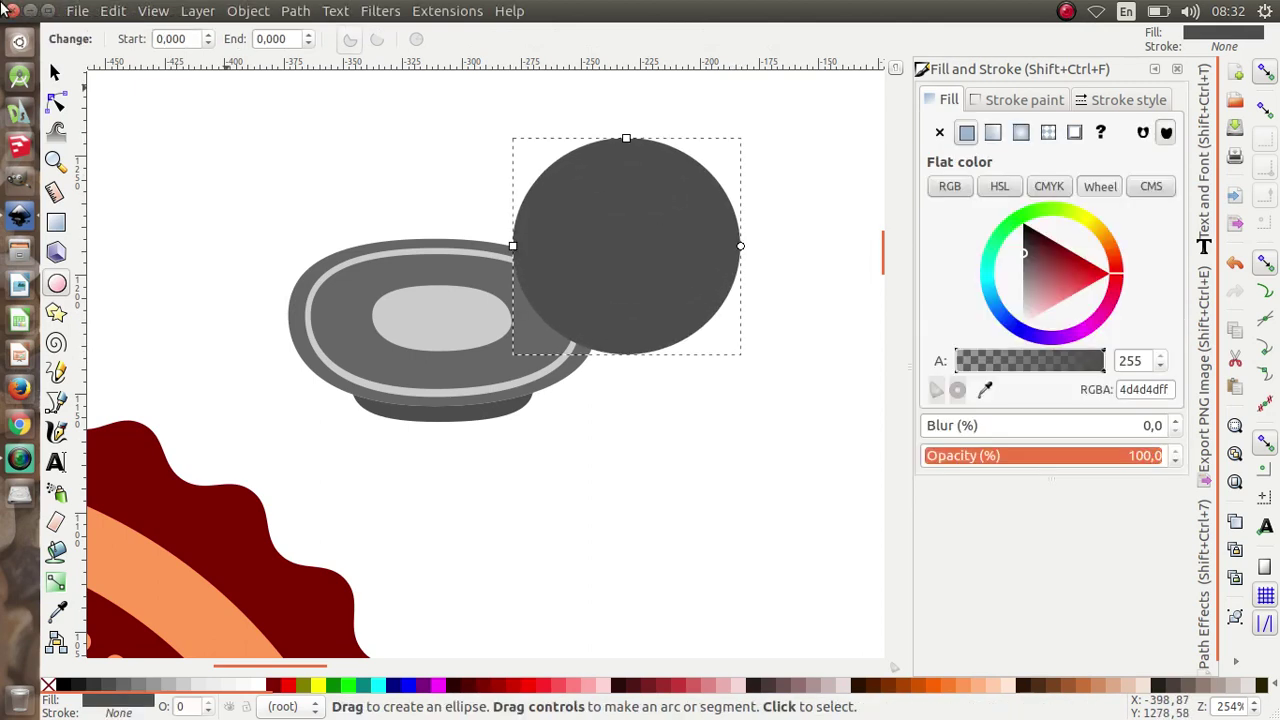
left_click(57, 75)
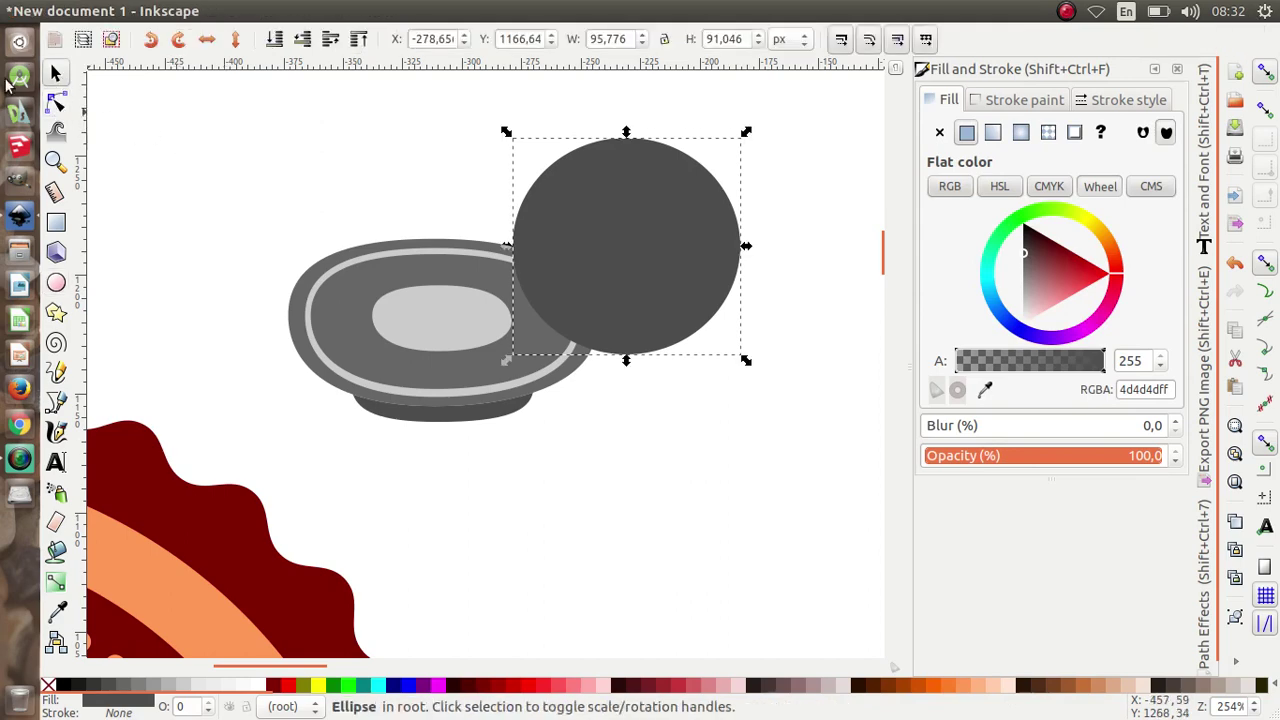
scroll(205, 228, "down", 3, "ctrl")
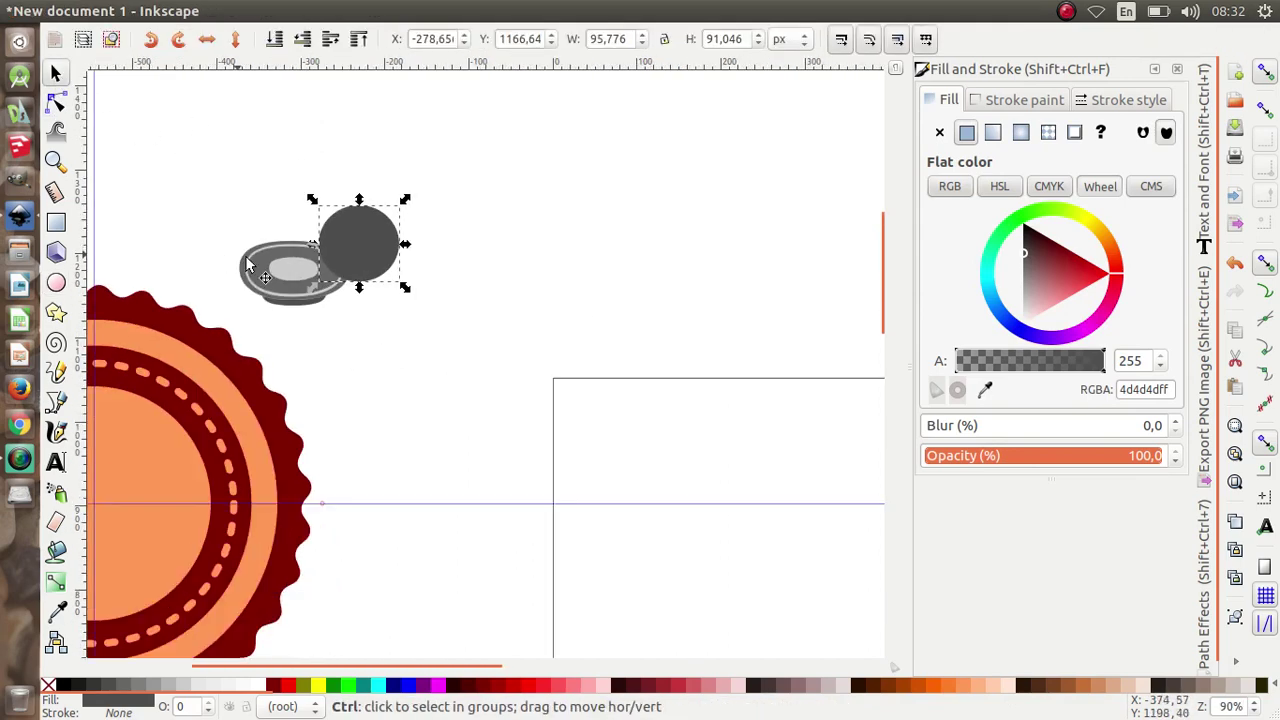
scroll(370, 250, "up", 2, "ctrl")
left_click_drag(370, 260, 497, 248)
scroll(522, 259, "up", 1, "ctrl")
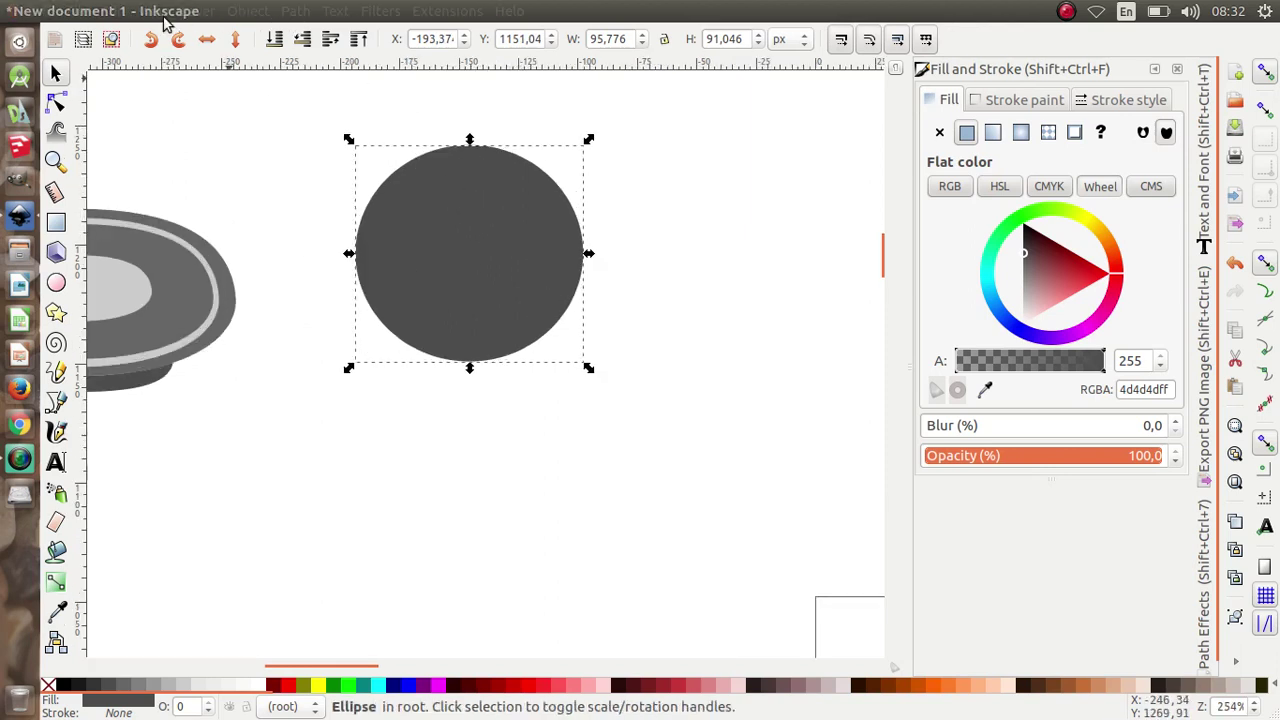
Convert the dark circle to a path and move its two side nodes inward to narrow it
left_click(293, 12)
left_click(312, 36)
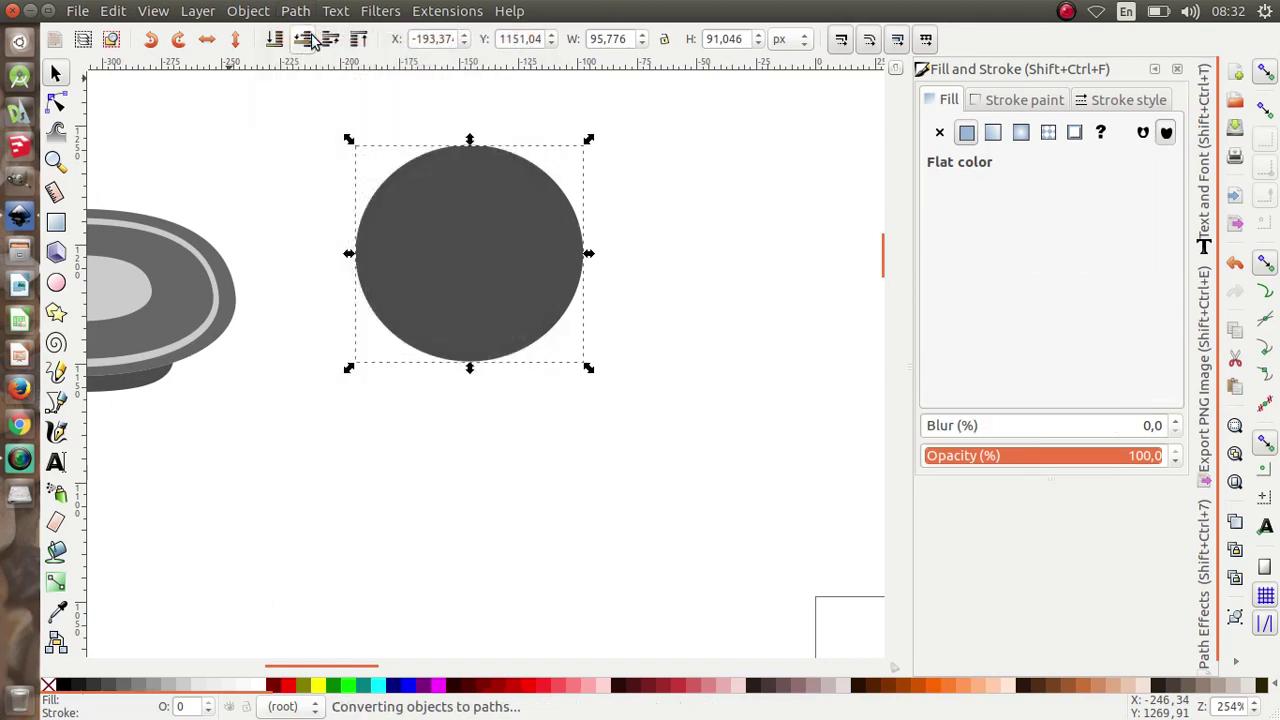
left_click(56, 104)
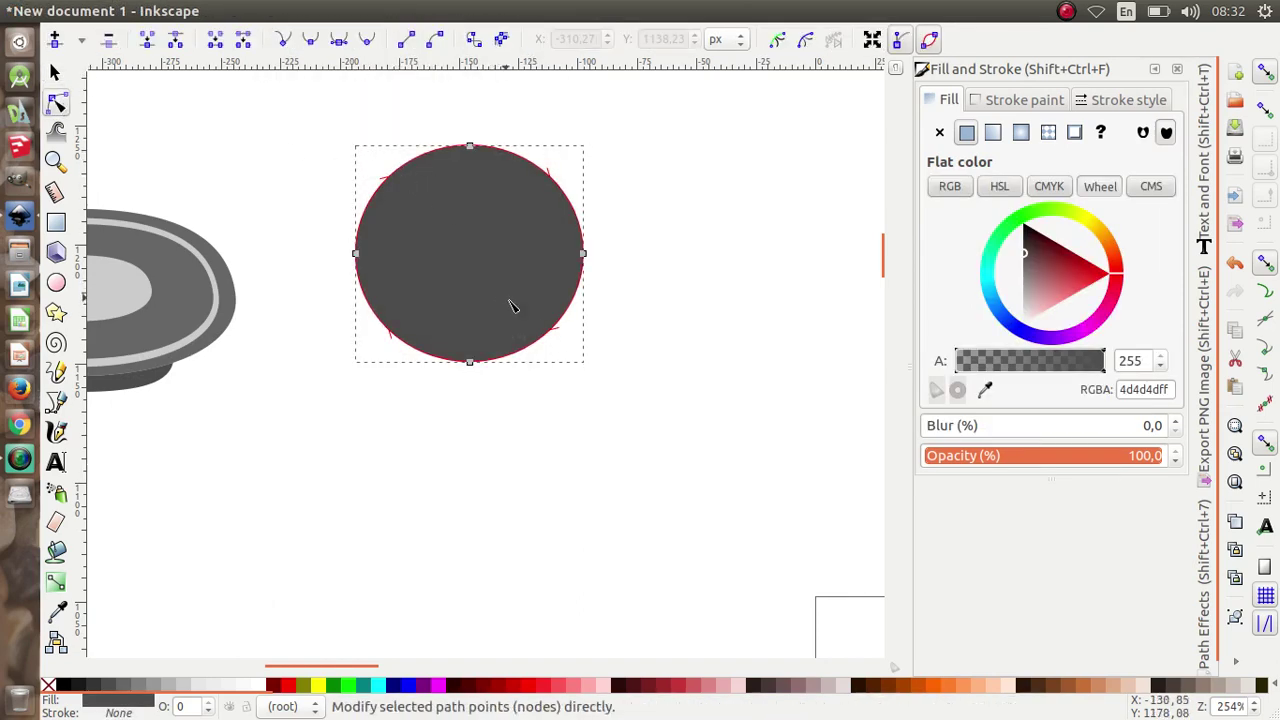
left_click(470, 362)
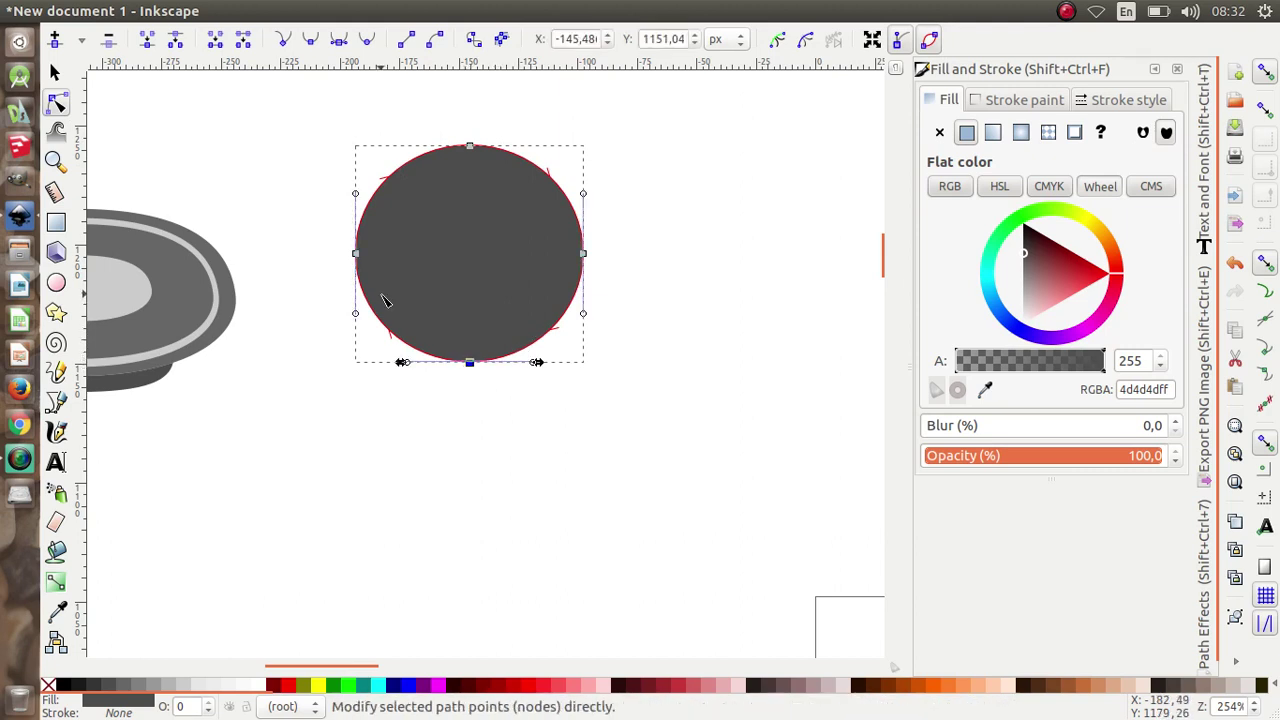
left_click_drag(357, 257, 367, 257)
left_click_drag(587, 259, 569, 254)
left_click(470, 364)
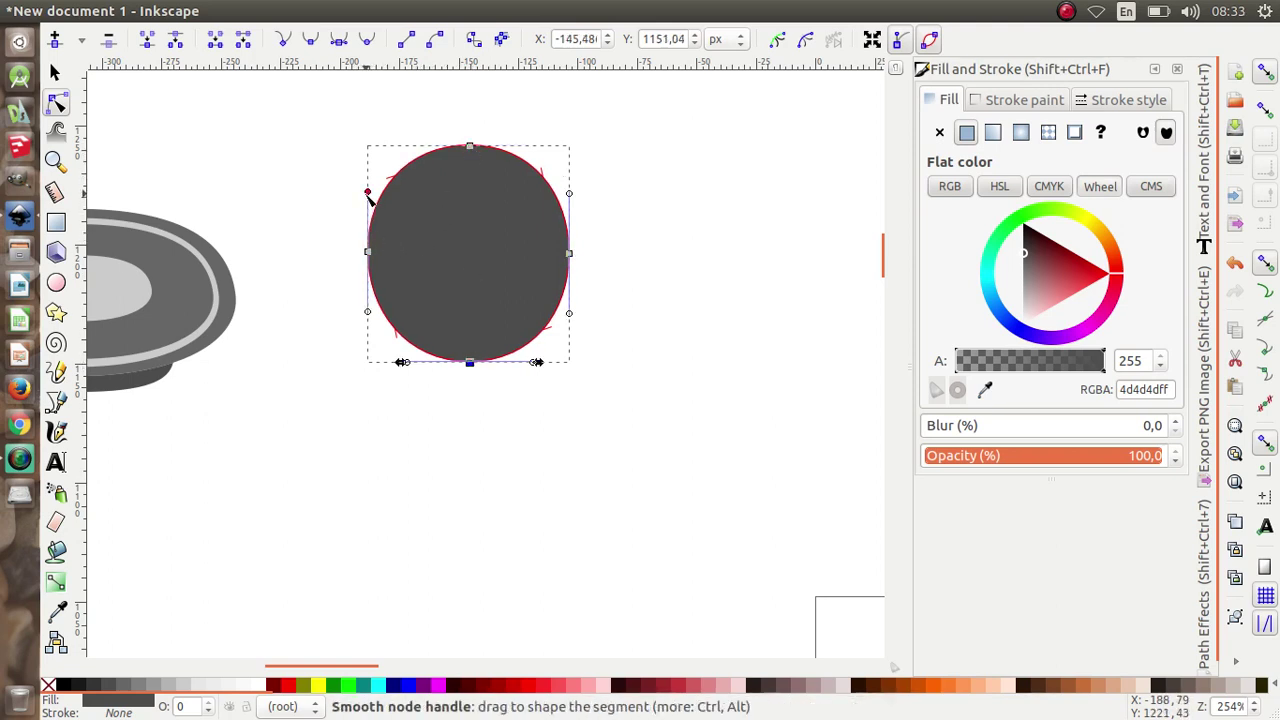
Lengthen the side nodes' upward handles and raise the bottom node, forming a rounded square-topped shape about 85 by 86 px
left_click_drag(368, 192, 367, 155)
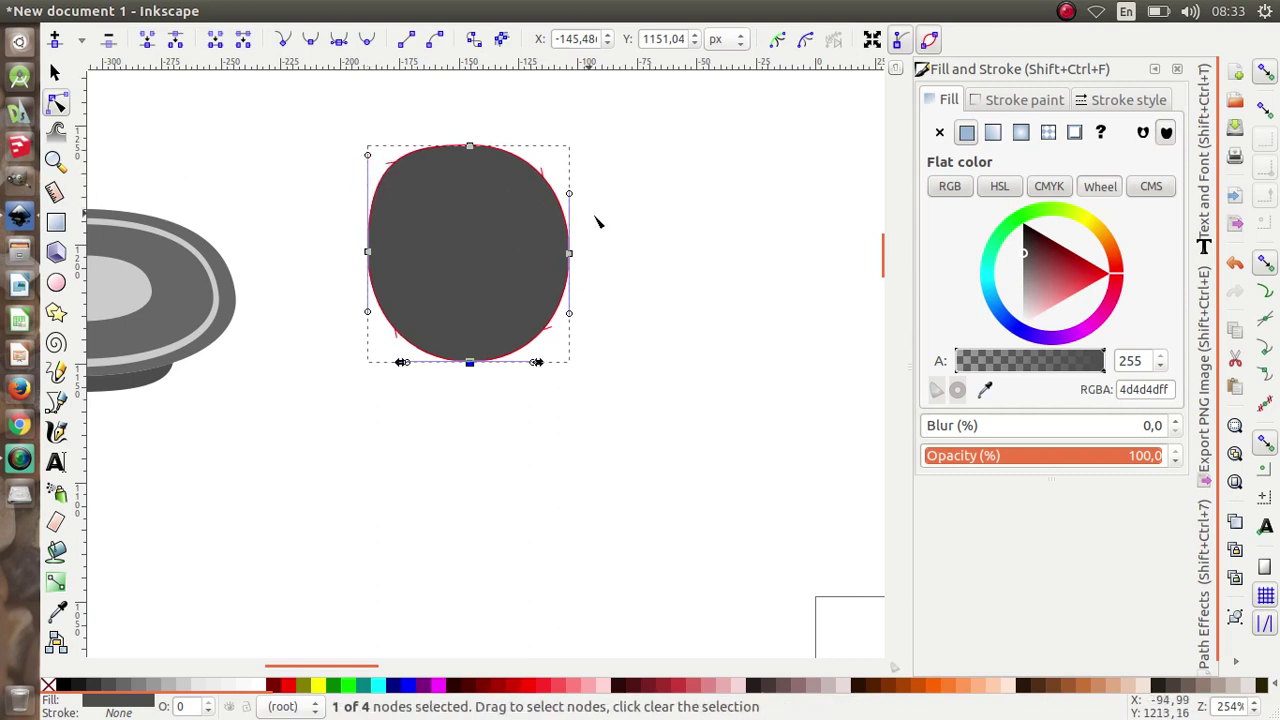
left_click_drag(570, 196, 569, 165)
left_click_drag(471, 362, 470, 352)
left_click(686, 234)
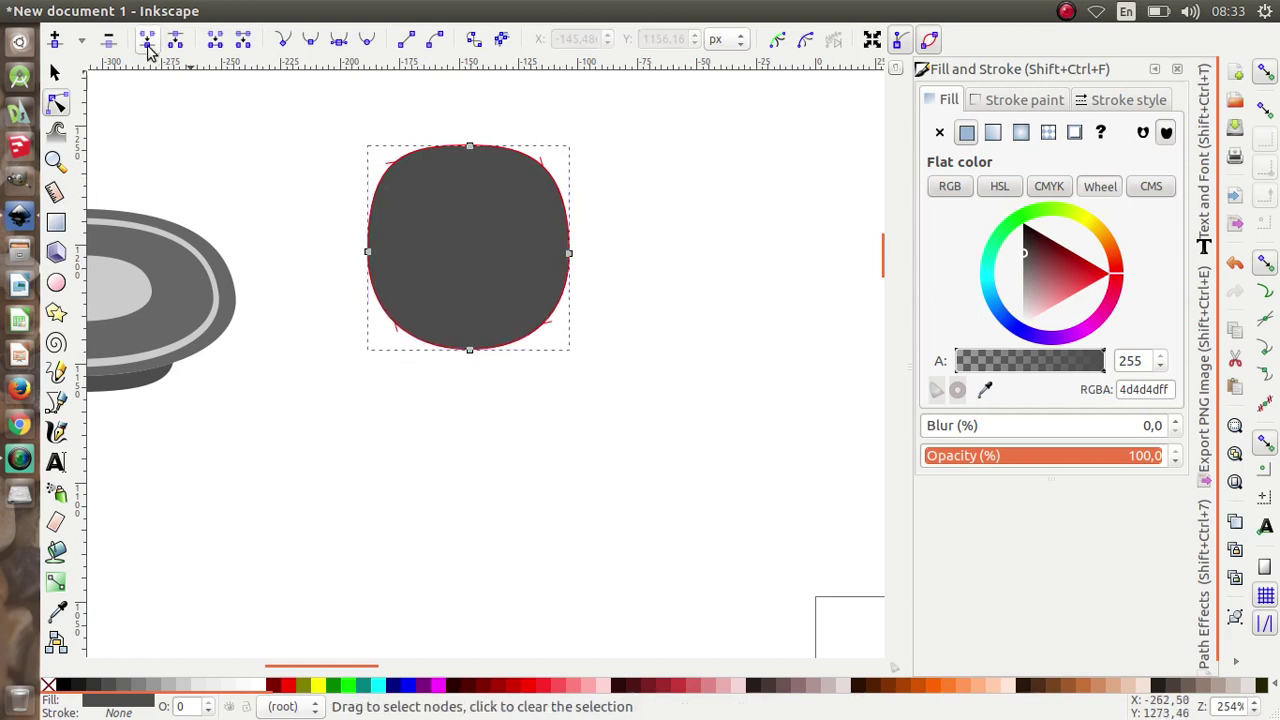
left_click(56, 74)
key("Escape")
Draw an ellipse about 58 by 15 px, fill it with light grey (b3b3b3), and place it across the dark shape's upper part
scroll(468, 209, "up", 1, "ctrl")
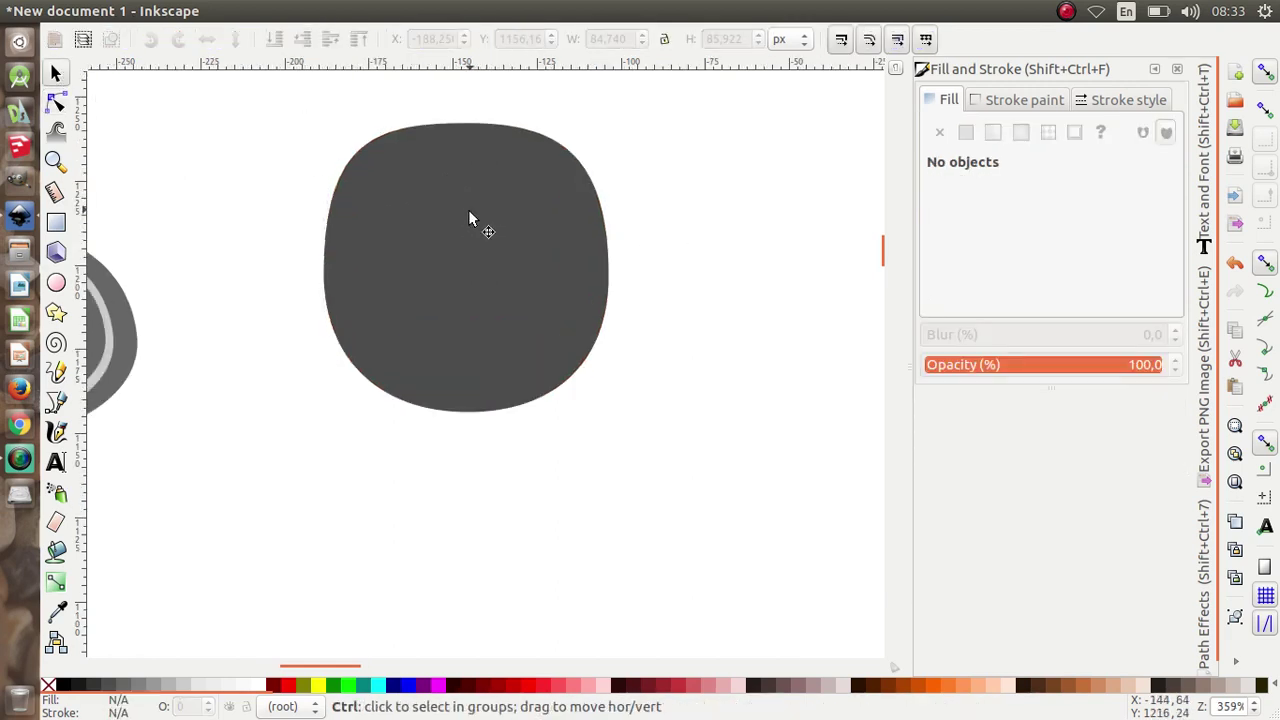
left_click(57, 285)
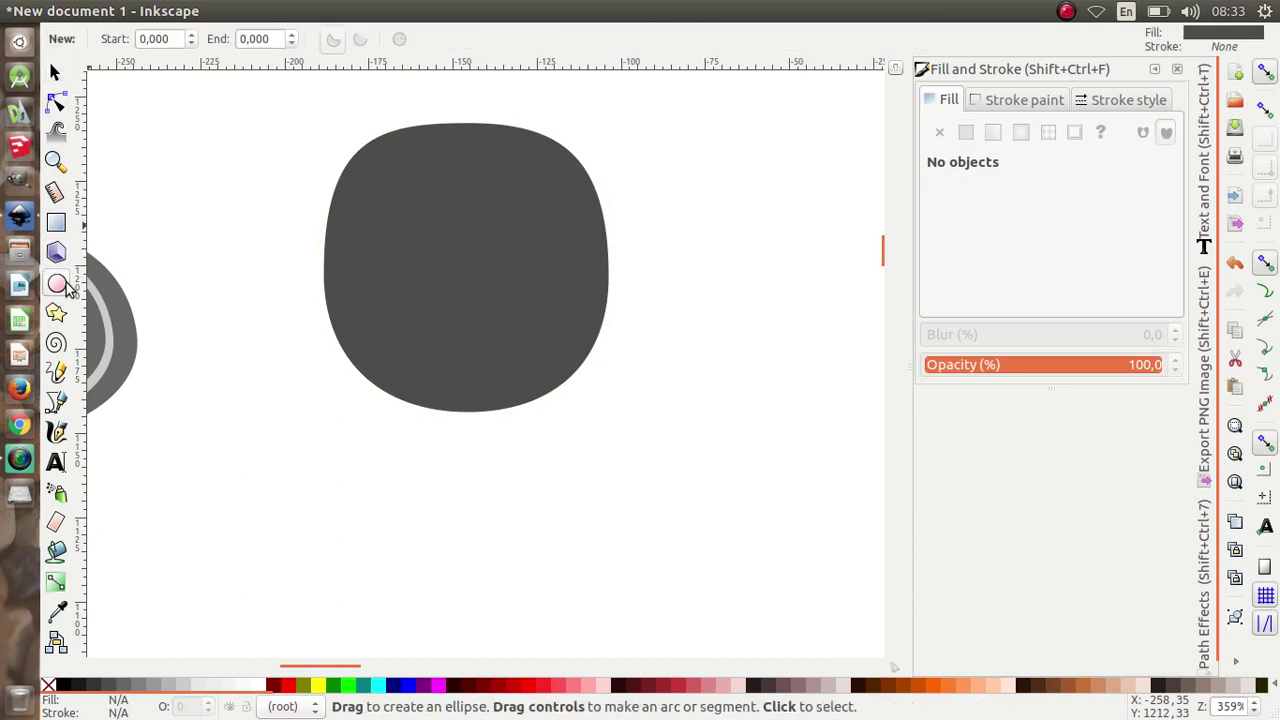
left_click_drag(276, 172, 470, 220)
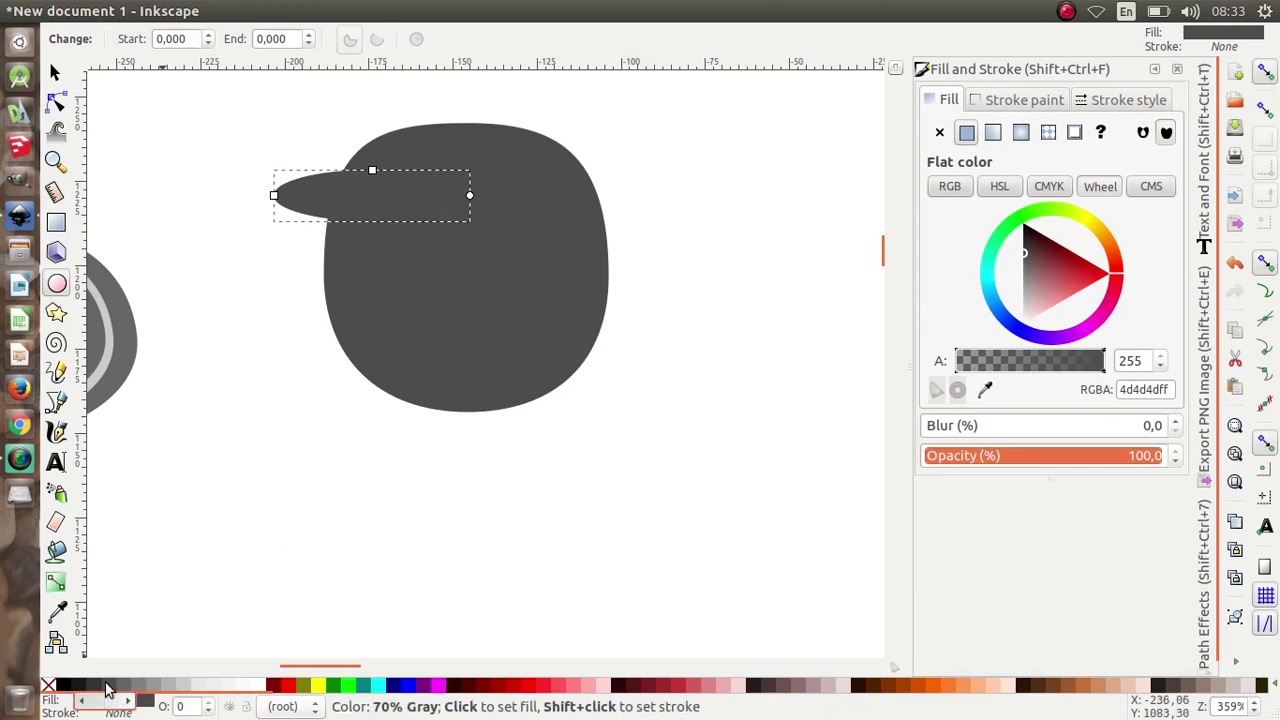
left_click(168, 692)
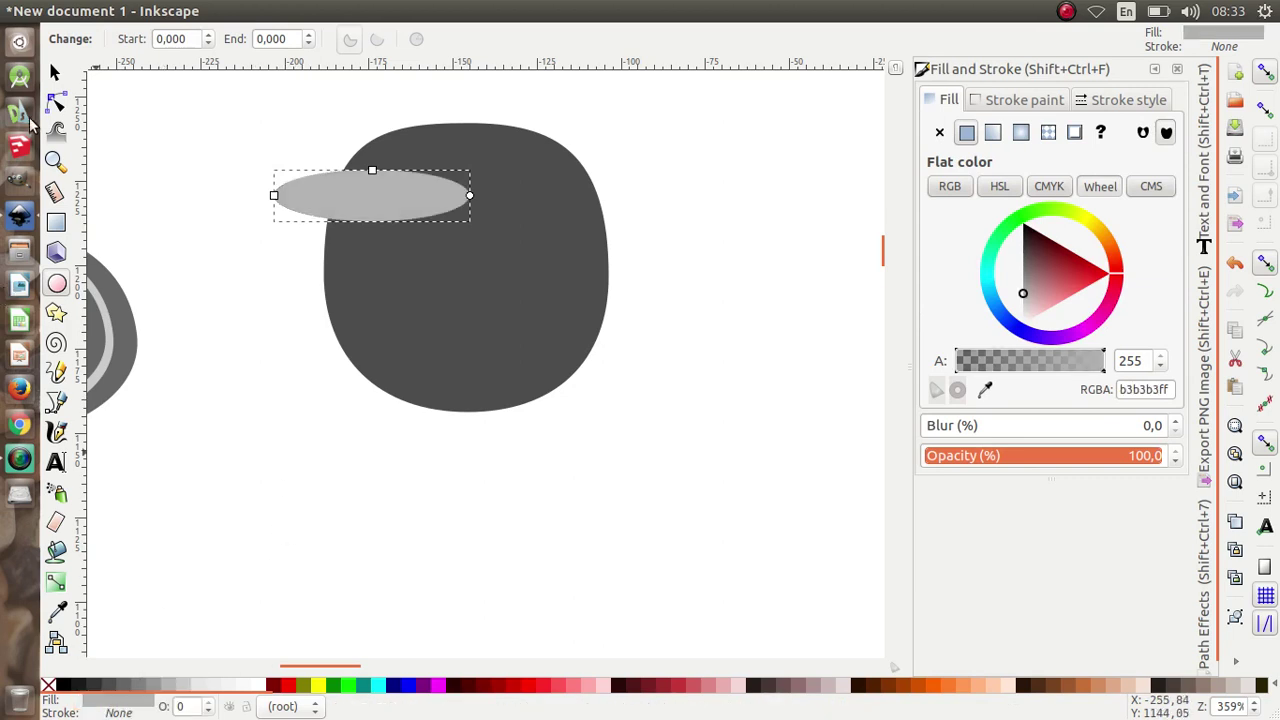
left_click(56, 73)
left_click_drag(336, 203, 400, 197)
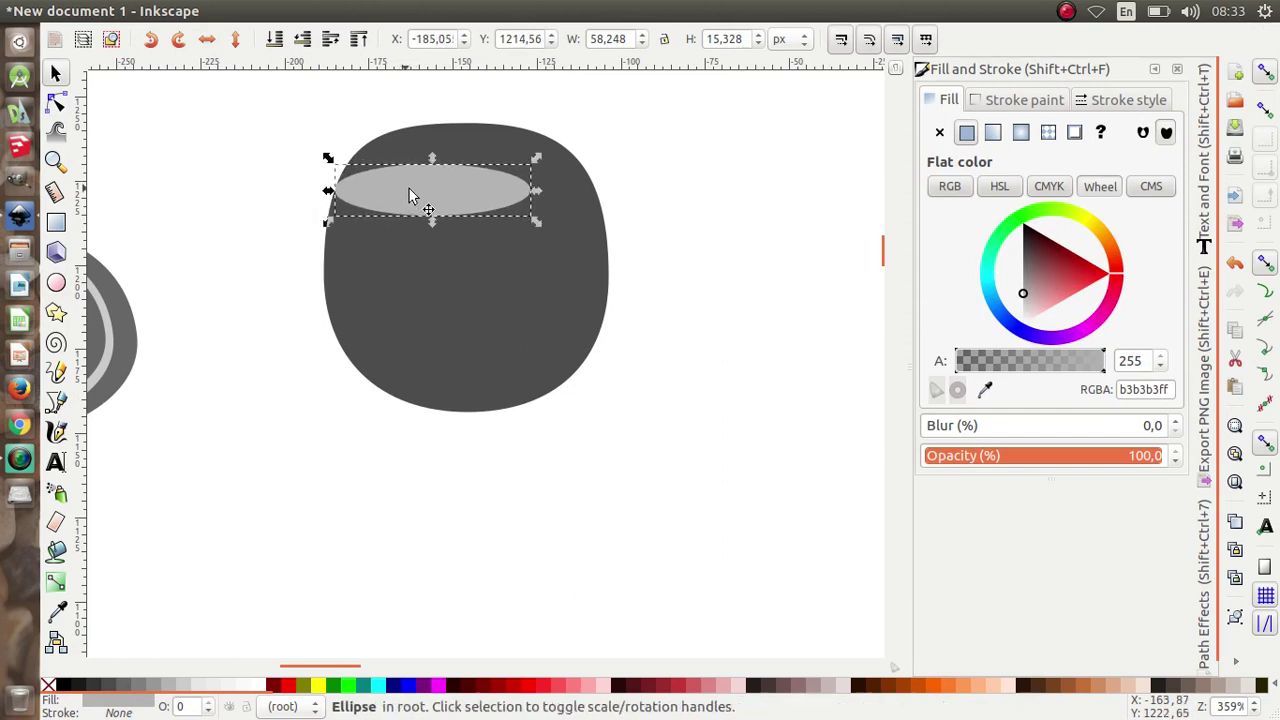
Widen the light grey ellipse to about 78 px so that it spans the dark shape from edge to edge
left_click_drag(535, 196, 627, 220)
scroll(610, 215, "up", 7, "ctrl")
scroll(627, 222, "down", 3, "ctrl")
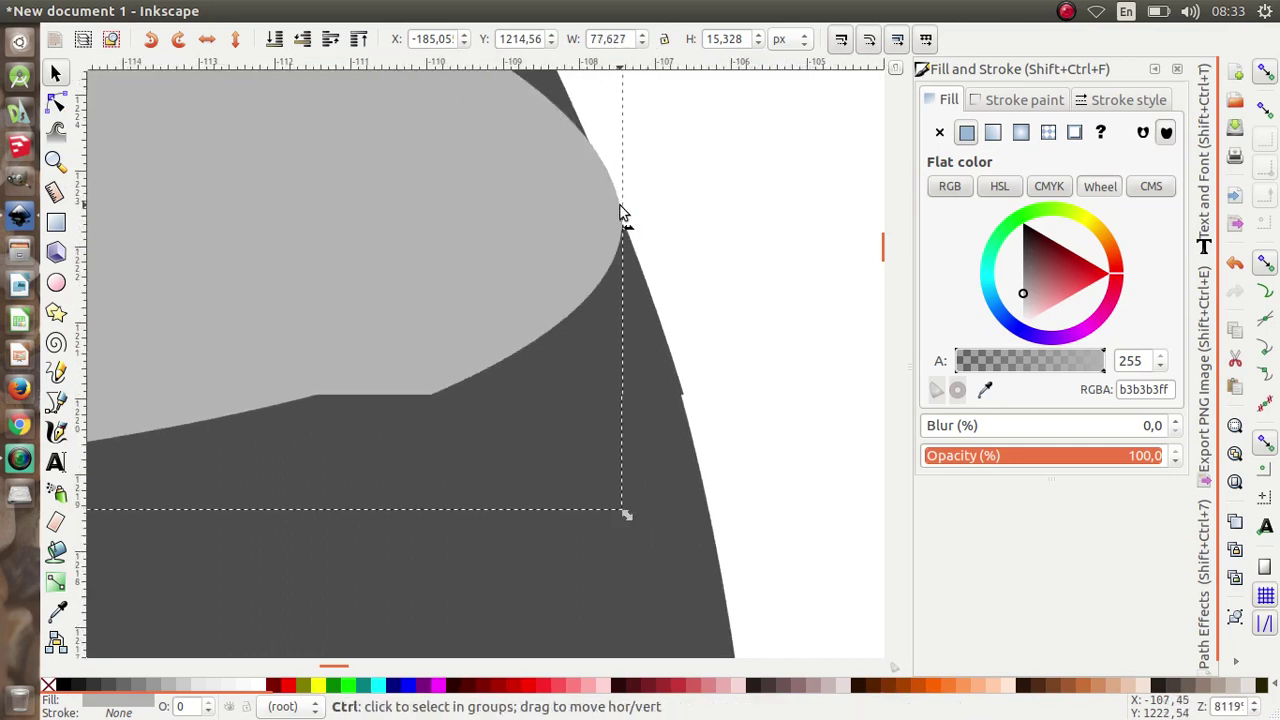
scroll(380, 271, "down", 3, "ctrl")
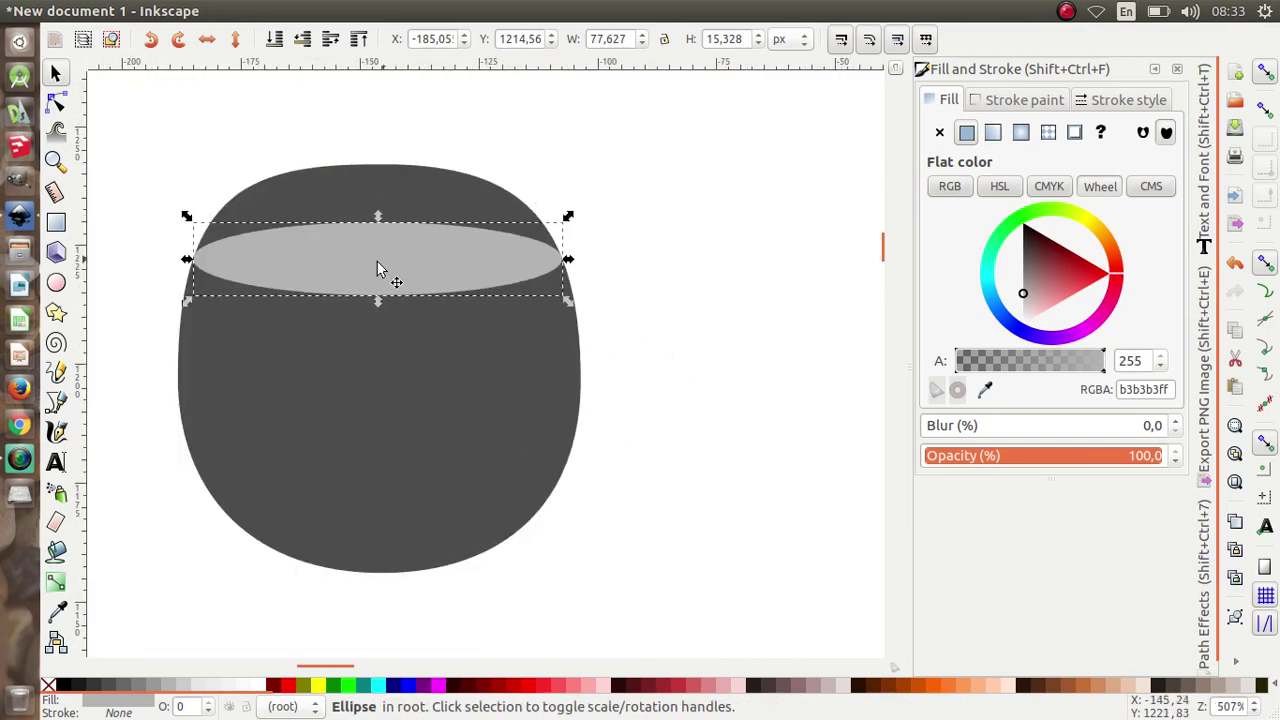
scroll(171, 277, "up", 5, "ctrl")
scroll(210, 370, "down", 3, "ctrl")
scroll(210, 365, "down", 4, "ctrl")
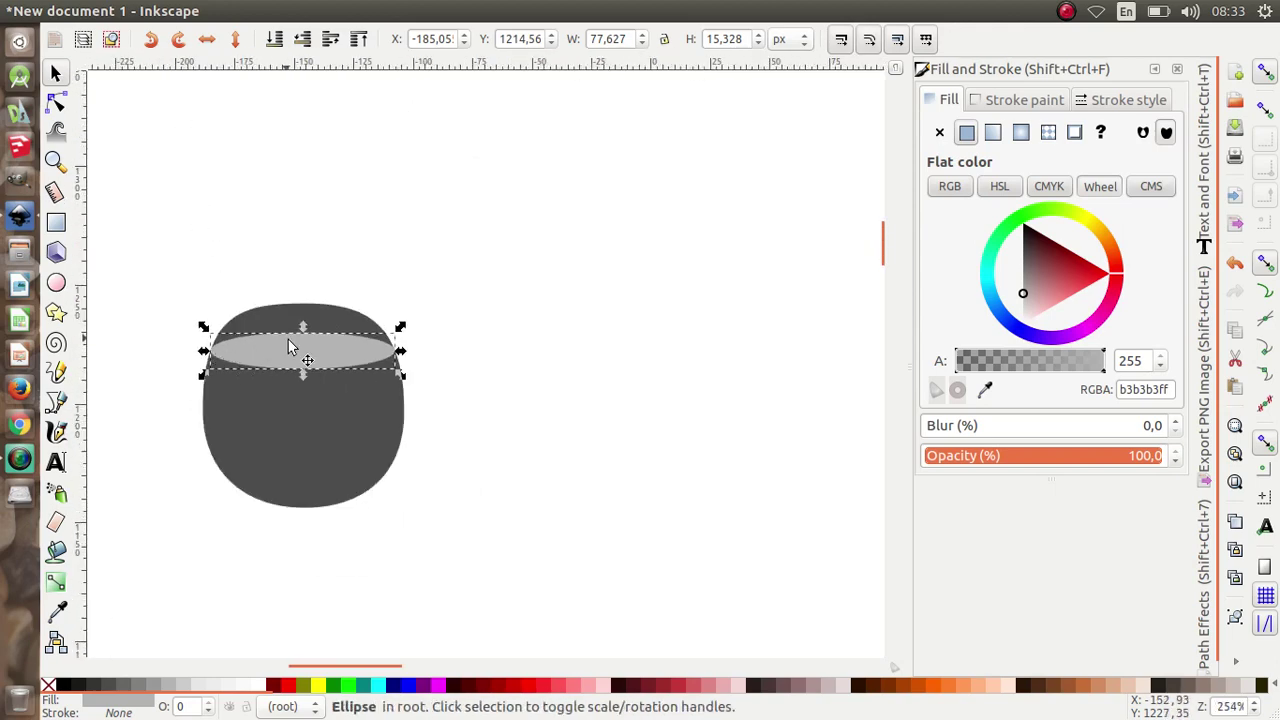
Try to subtract the light grey ellipse from the dark shape with Difference
left_click_drag(167, 244, 458, 563)
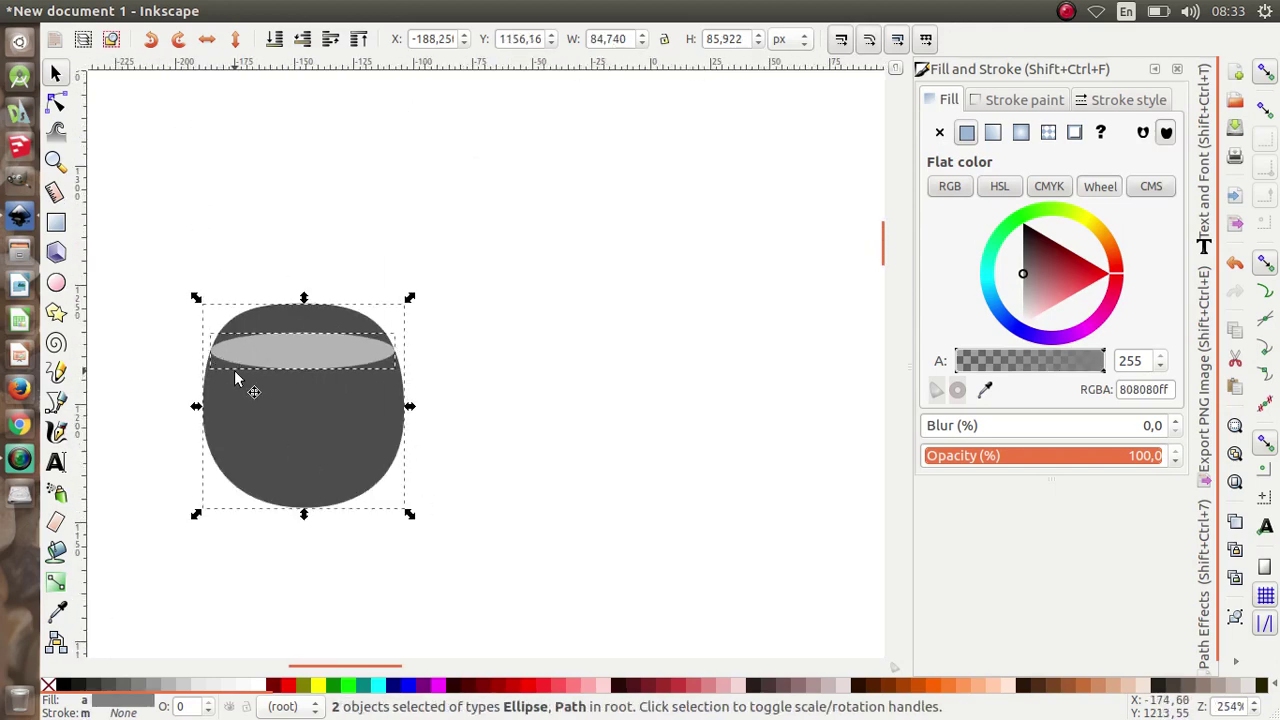
left_click(295, 10)
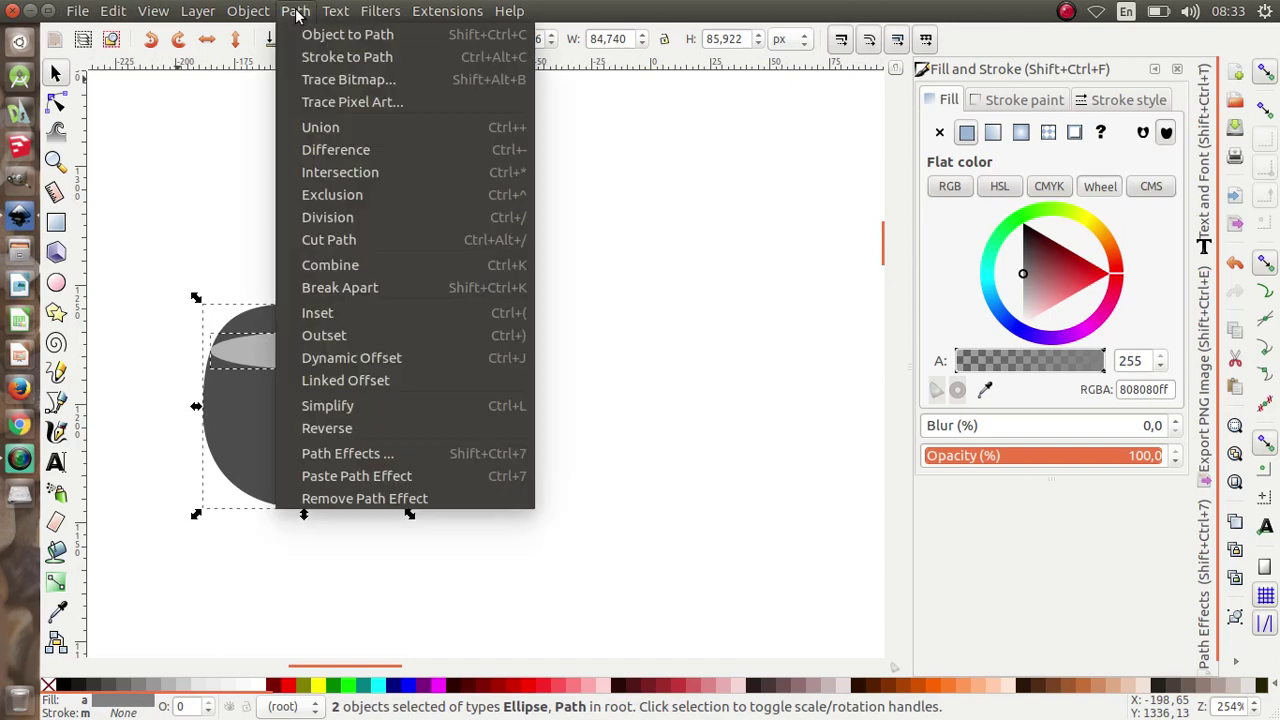
left_click(350, 155)
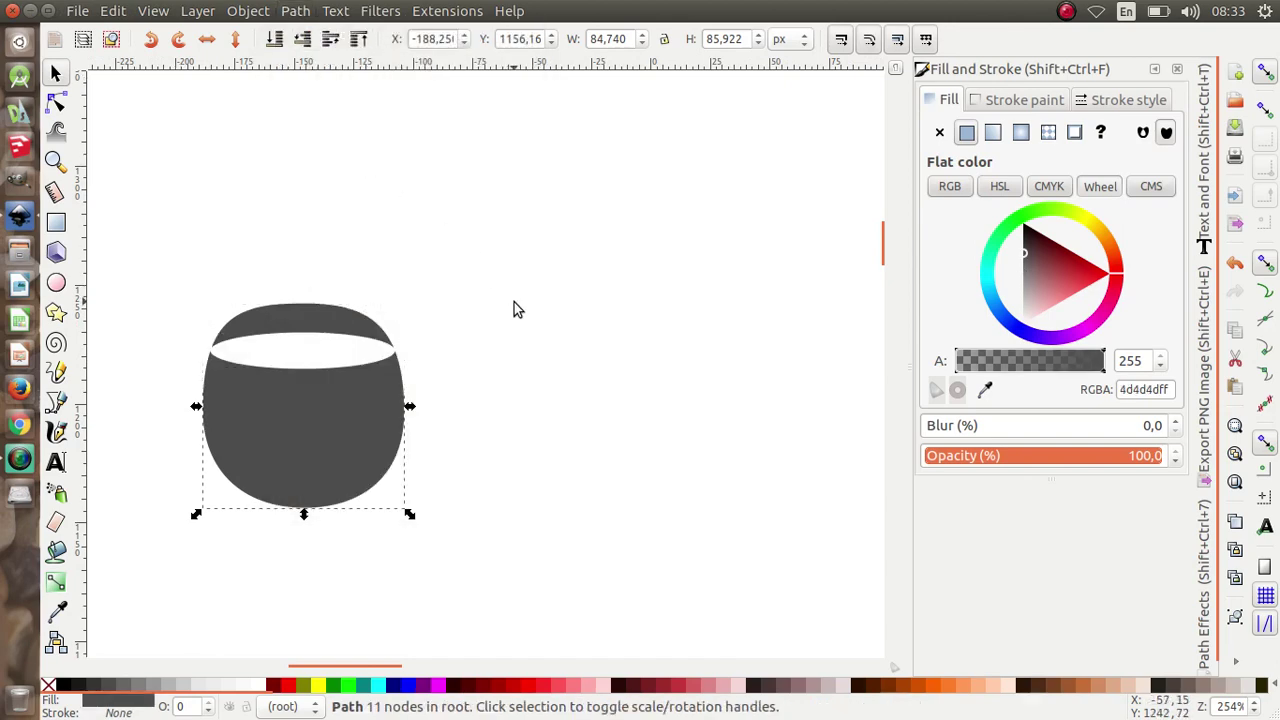
key("ctrl+z")
scroll(336, 358, "up", 1)
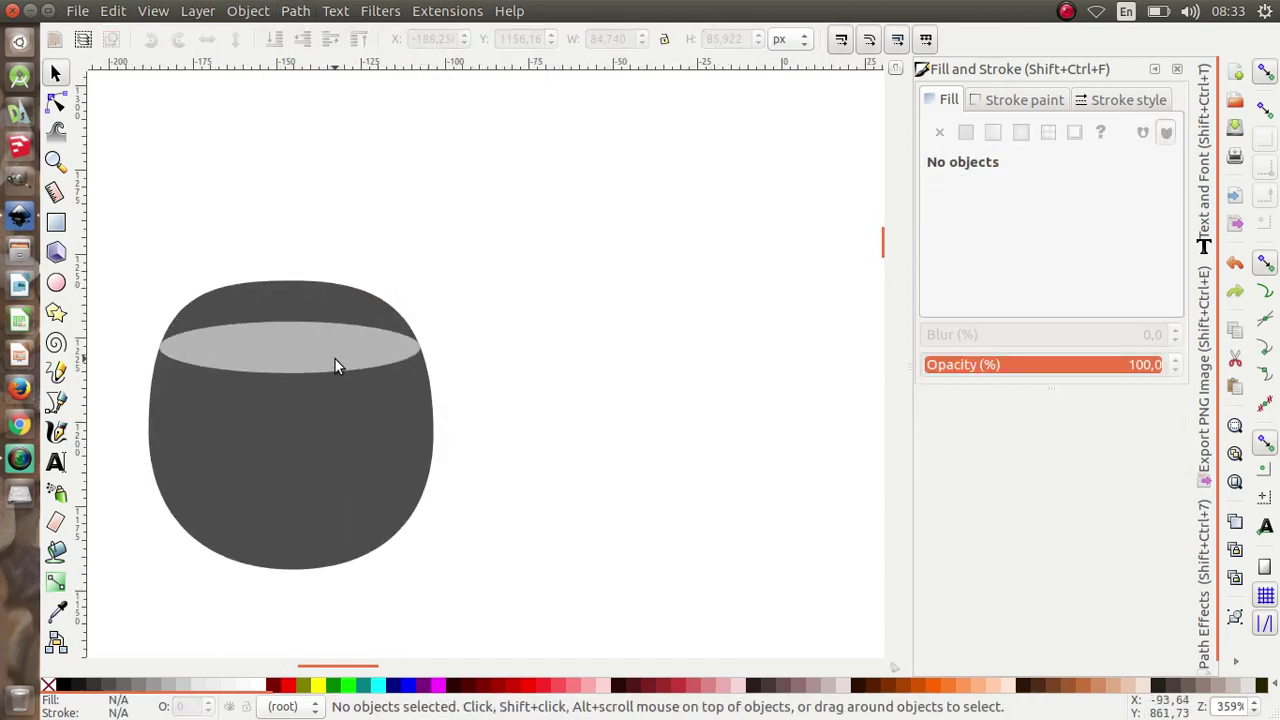
Duplicate the light grey ellipse and subtract the duplicate from the dark shape with Difference, keeping the original ellipse
right_click(315, 340)
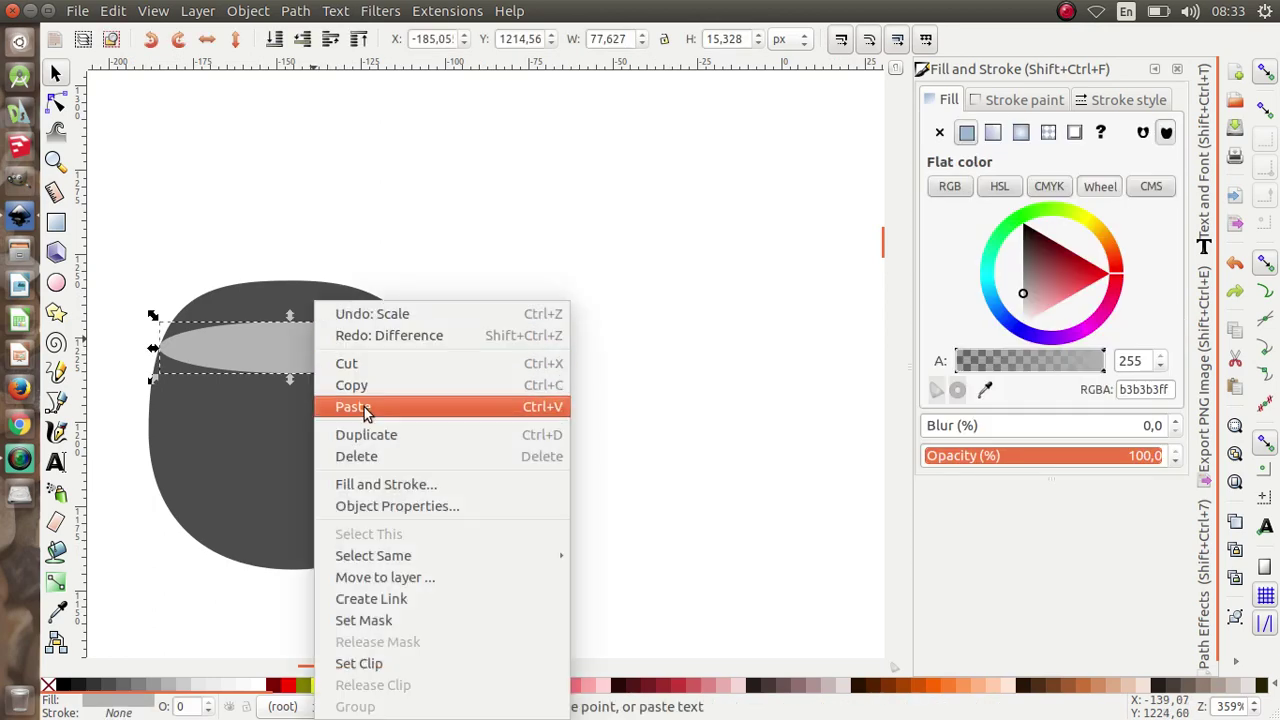
left_click(384, 436)
left_click(377, 430, "shift")
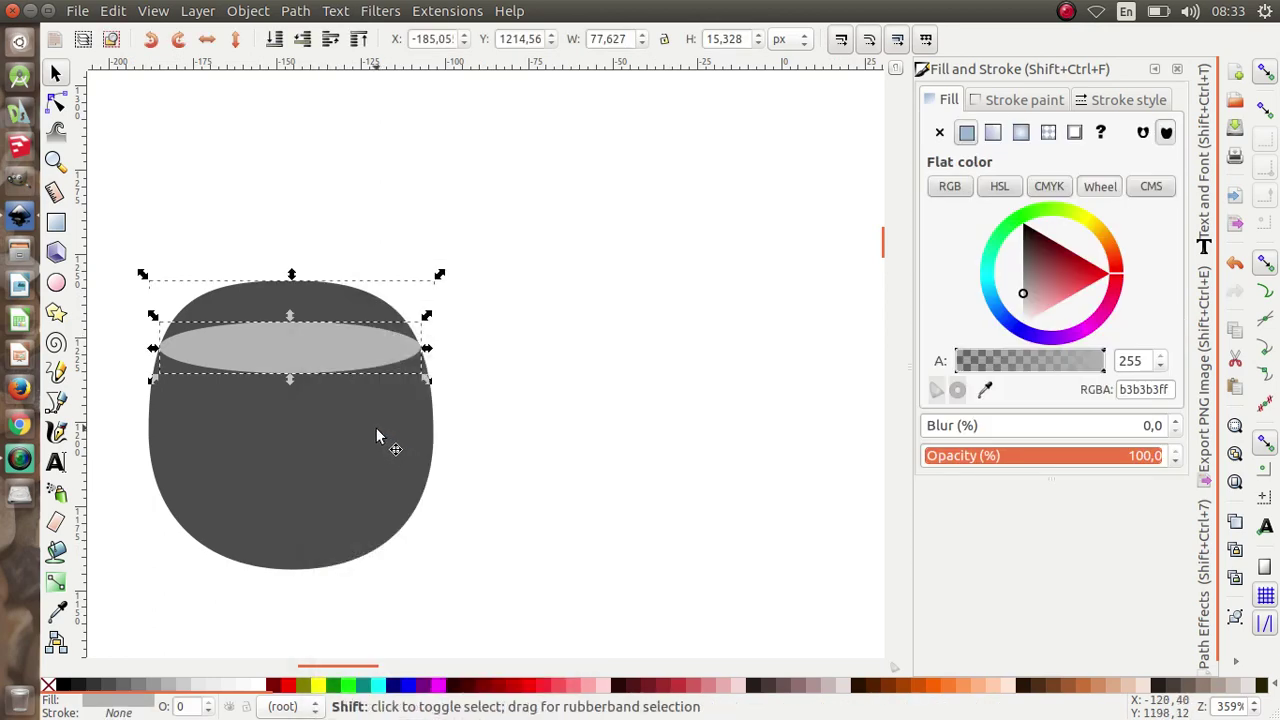
left_click(295, 11)
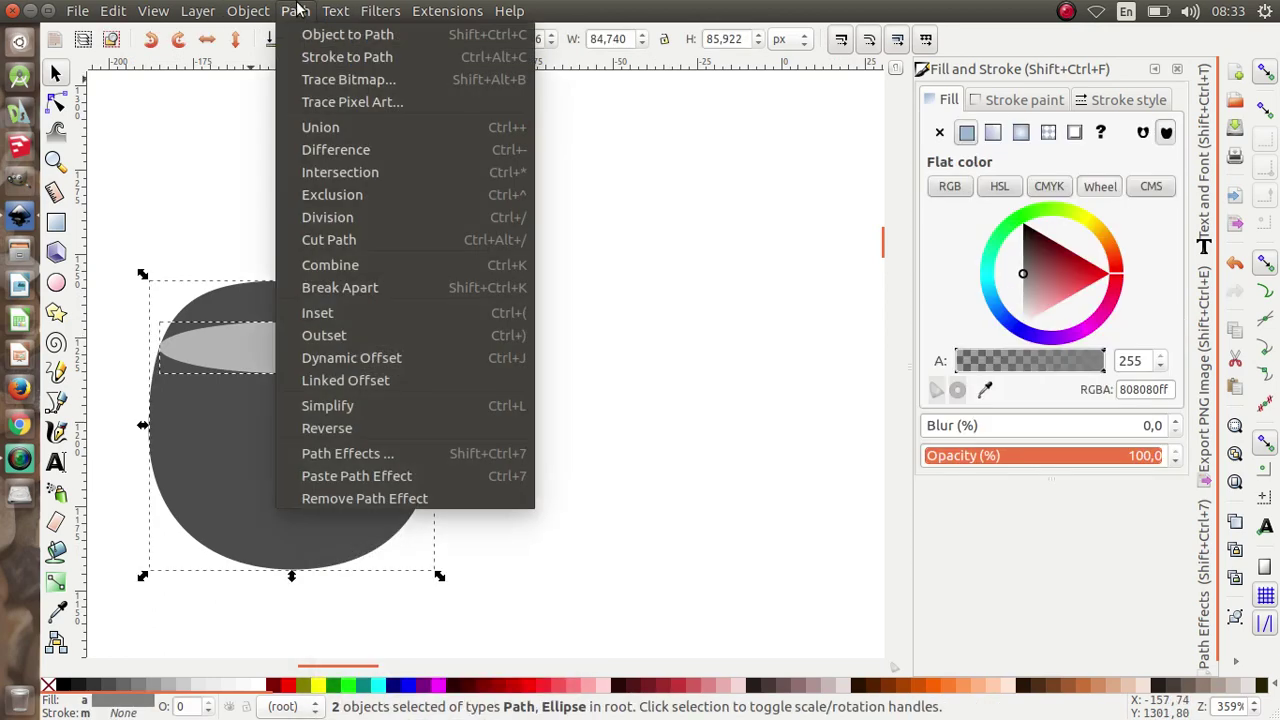
left_click(335, 128)
scroll(513, 213, "down", 1)
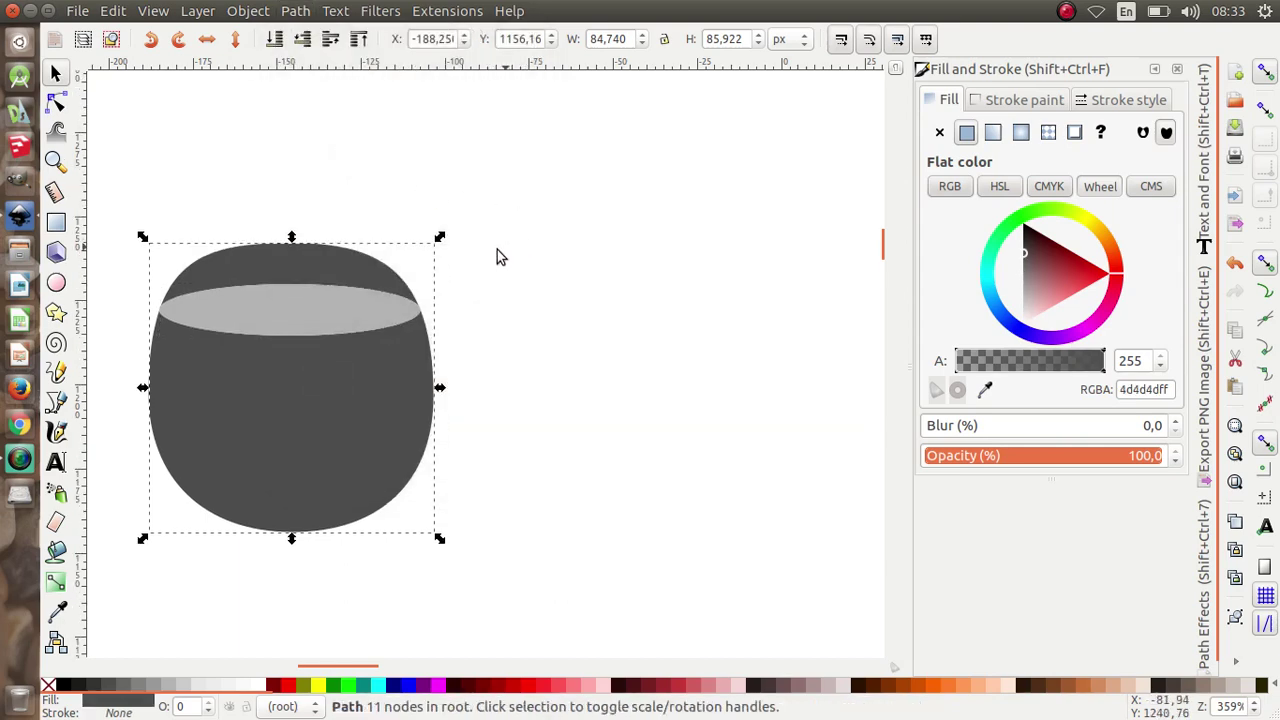
Break the cut dark shape apart and delete the cap above the ellipse, leaving an open cup
left_click(471, 223)
left_click(335, 258)
left_click(295, 11)
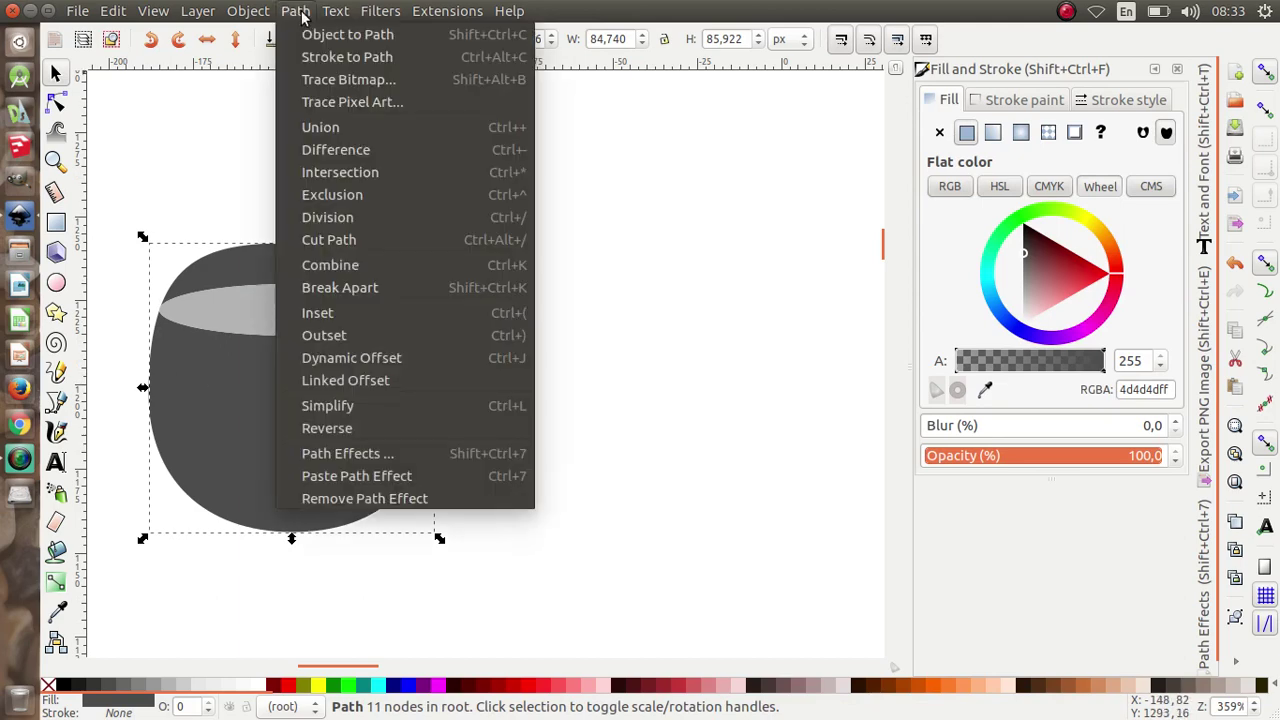
left_click(372, 282)
left_click(530, 265)
left_click(334, 263)
left_click_drag(334, 263, 528, 200)
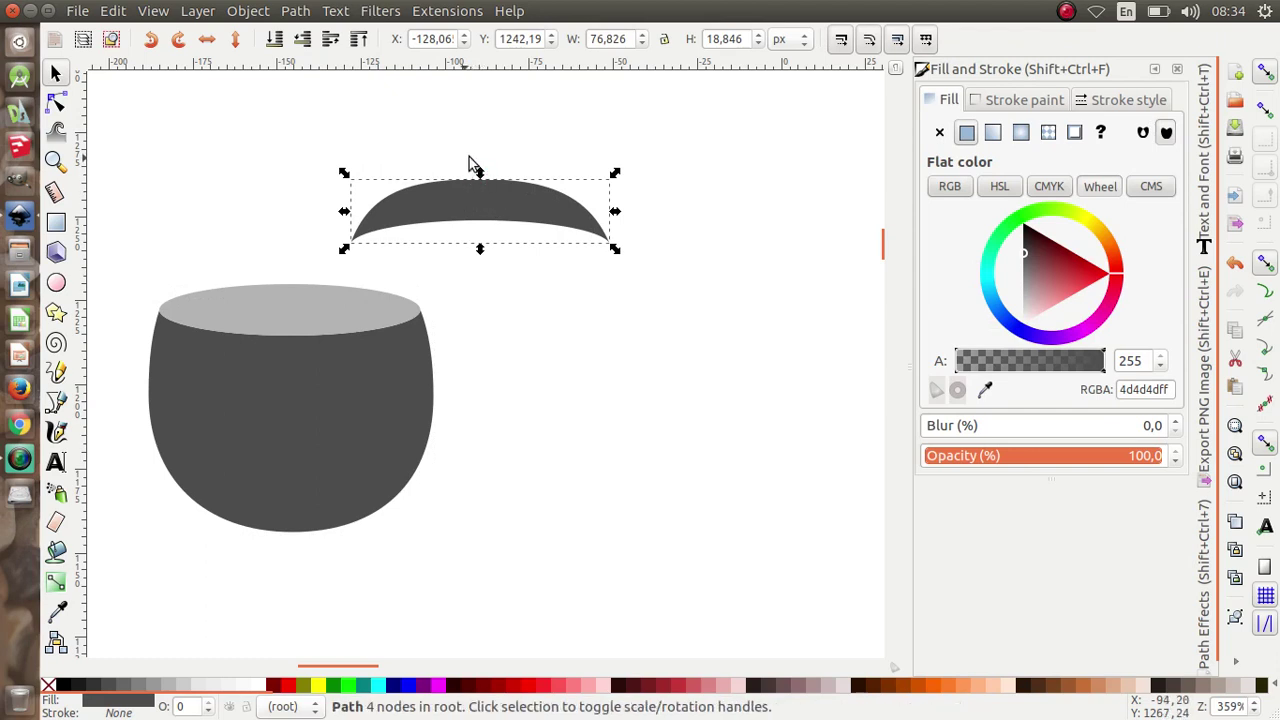
key("Delete")
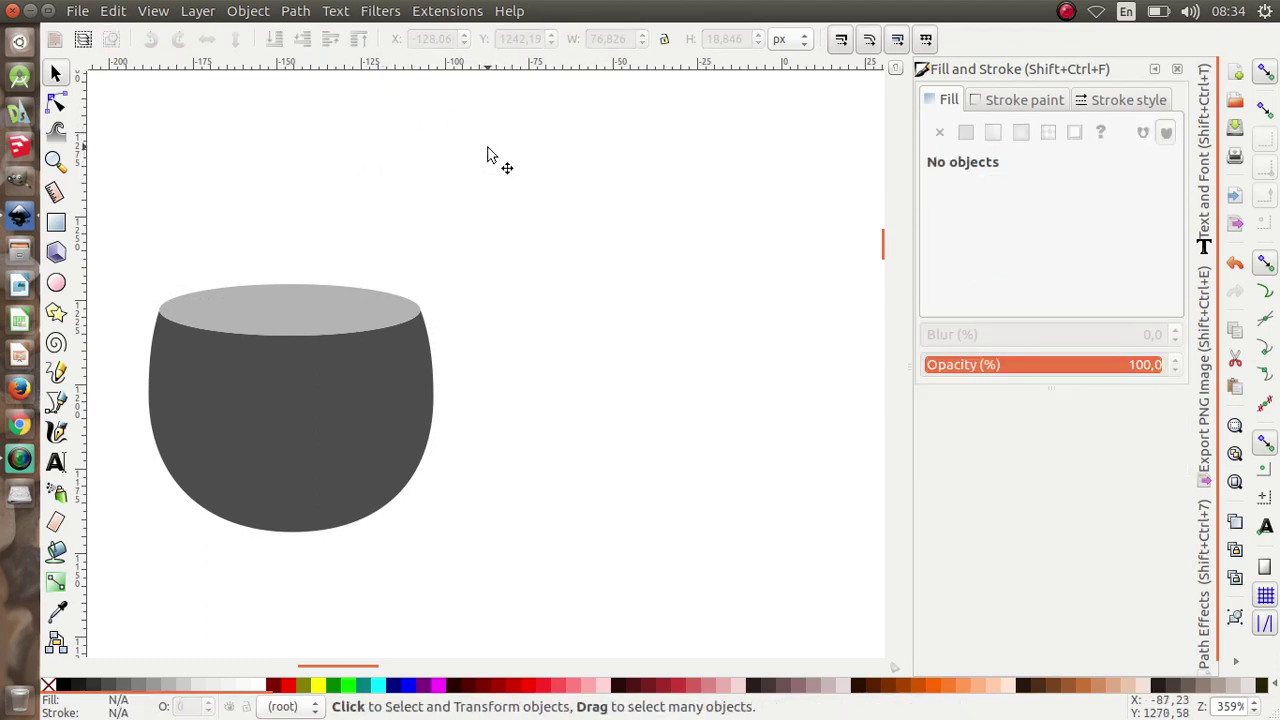
Activate the freehand Pencil tool and set it to create Spiro paths
scroll(545, 260, "down", 2, "ctrl")
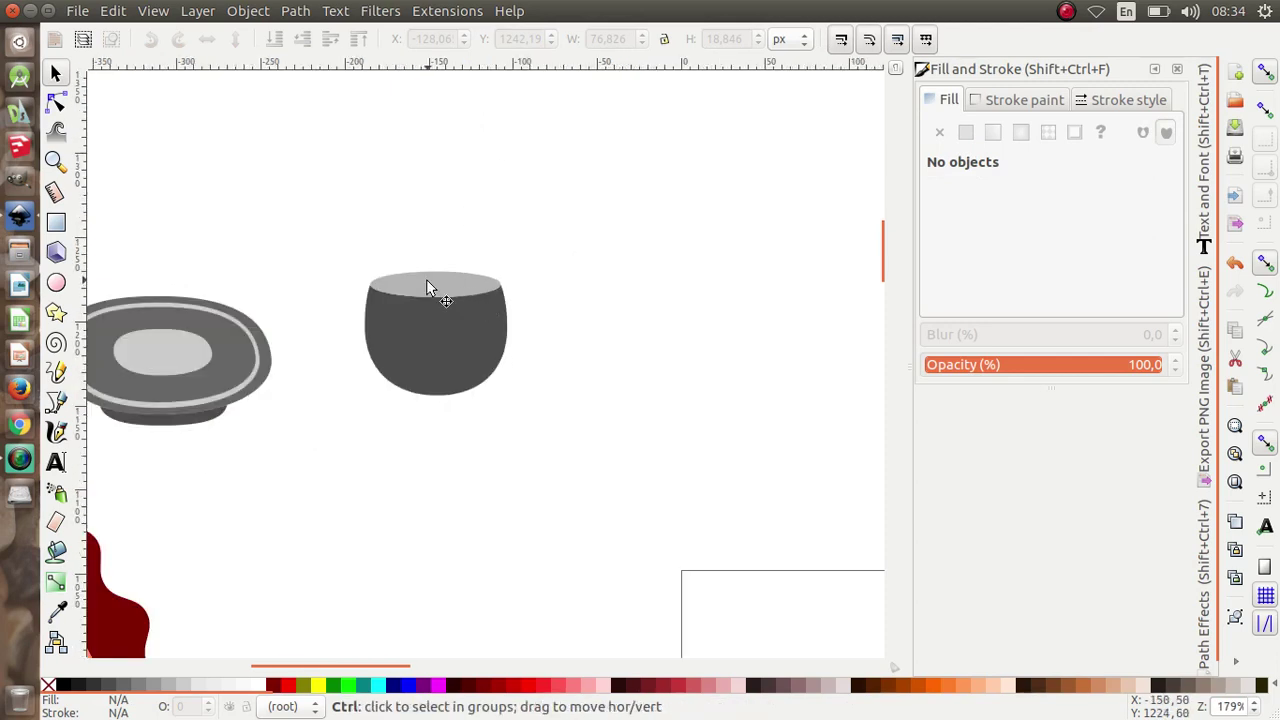
scroll(426, 280, "up", 2, "ctrl")
scroll(420, 380, "up", 1, "ctrl")
scroll(370, 325, "down", 1, "ctrl")
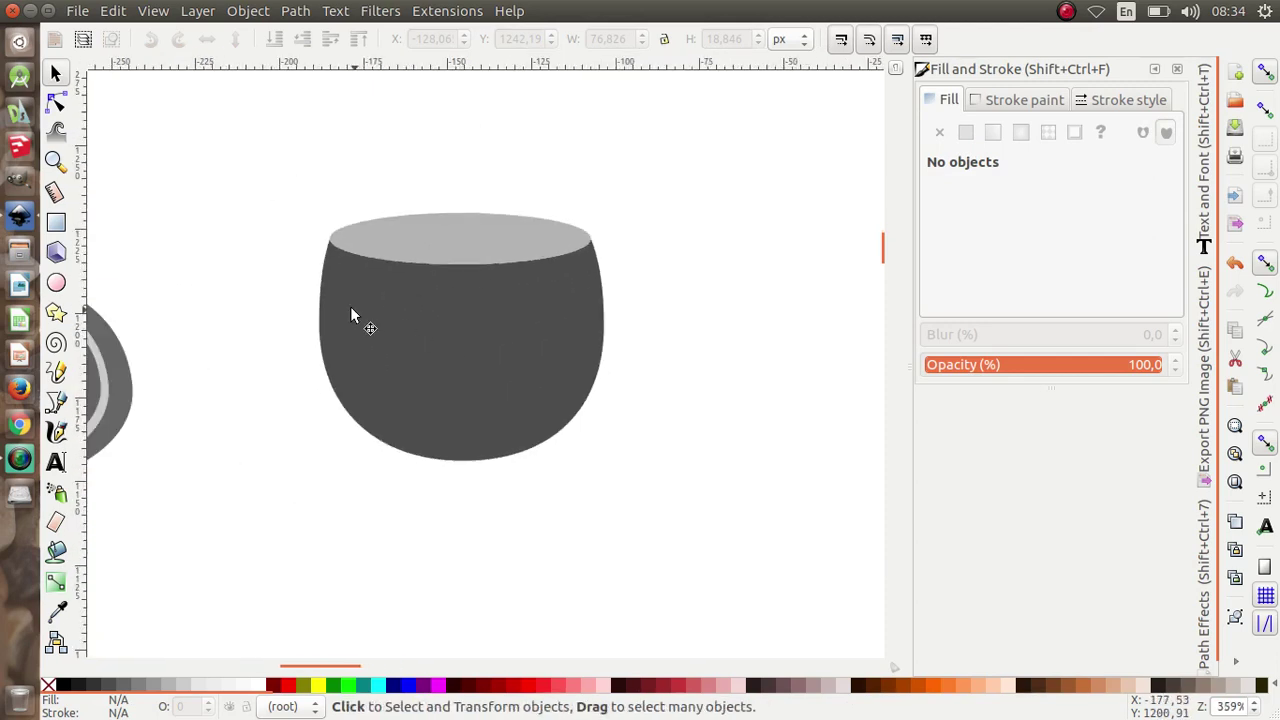
scroll(350, 306, "up", 1, "ctrl")
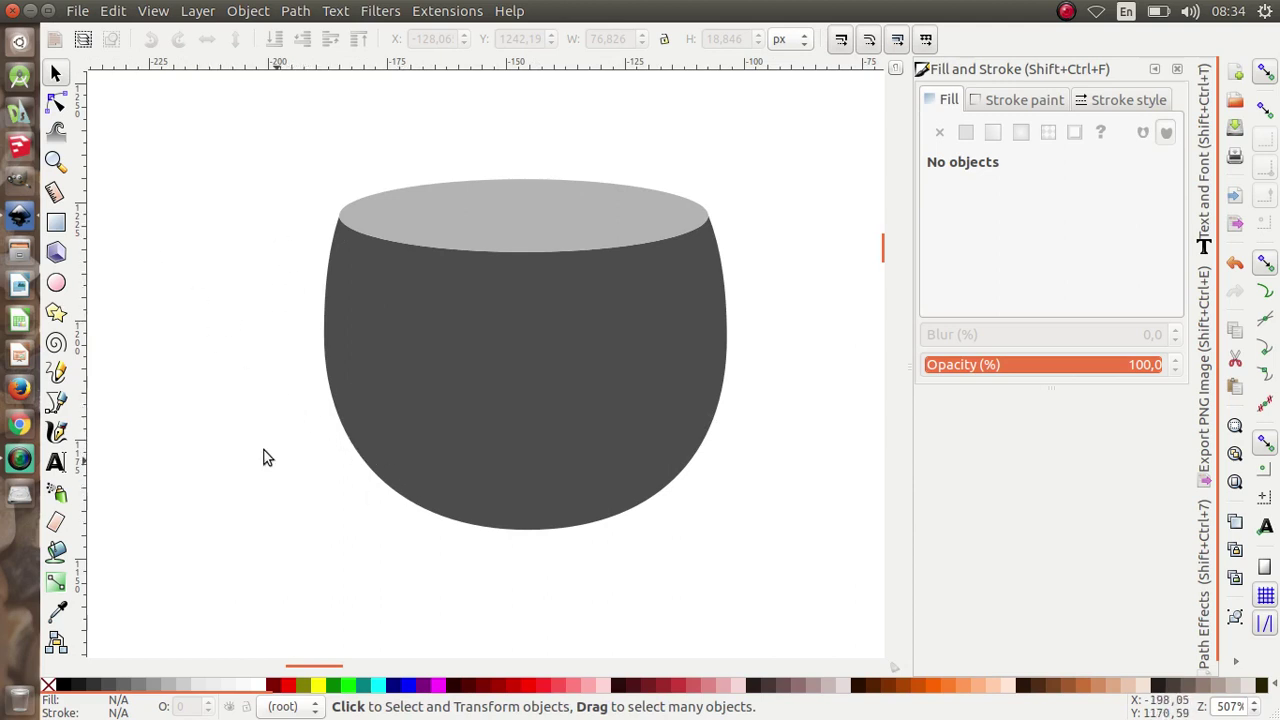
left_click(57, 376)
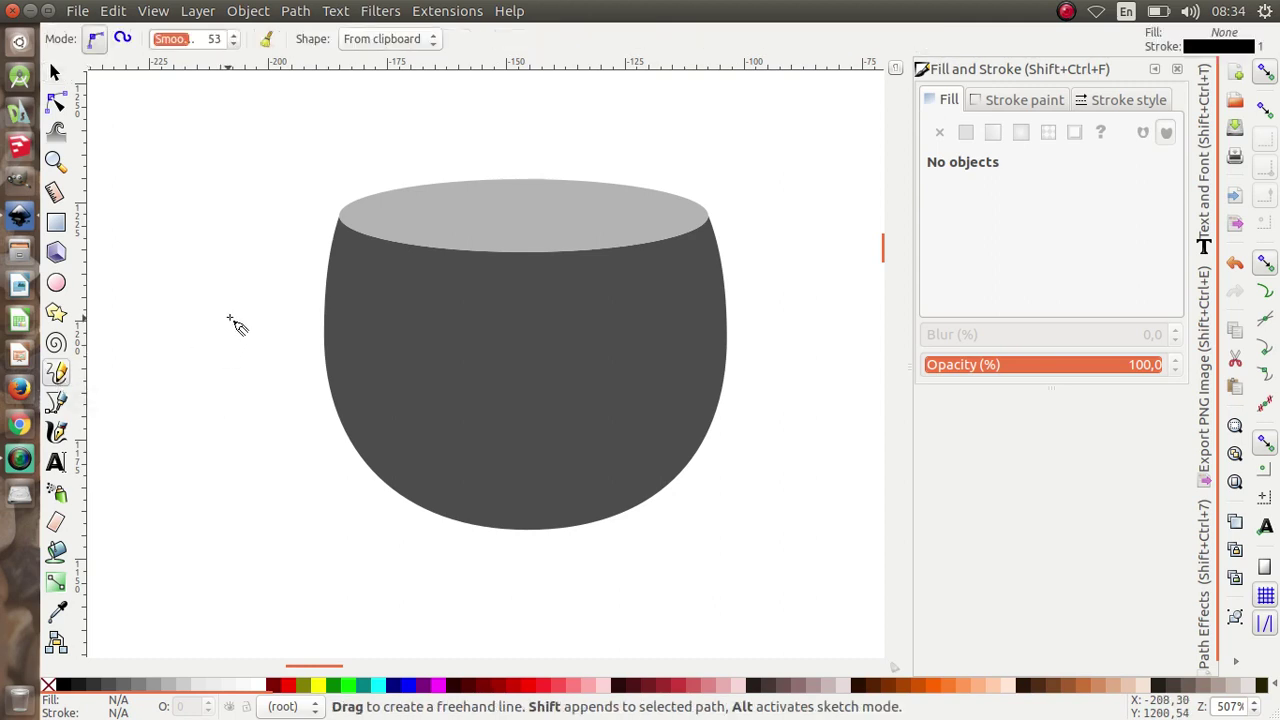
left_click(123, 38)
Draw an S-shaped freehand handle line about 23 by 41 px beside the cup, and delete it
left_click_drag(264, 234, 240, 207)
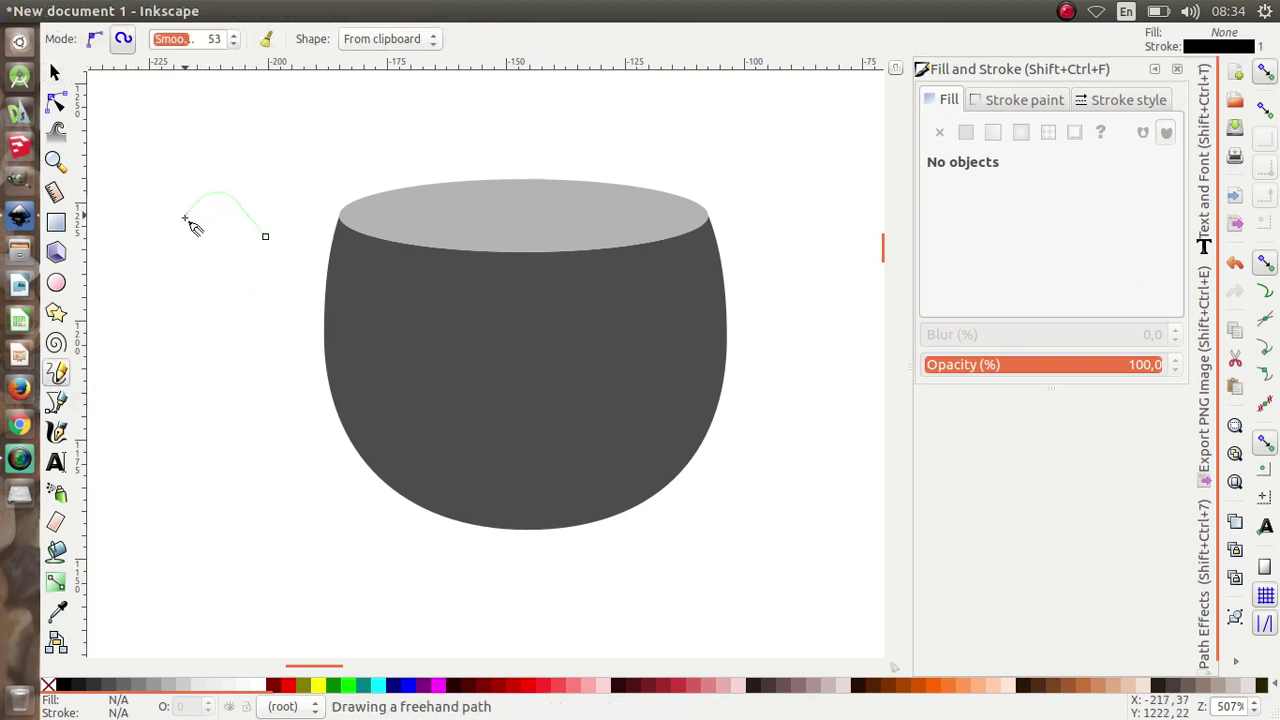
mouse_move(270, 372)
left_mouse_down()
mouse_move(286, 420)
mouse_move(291, 406)
left_mouse_up()
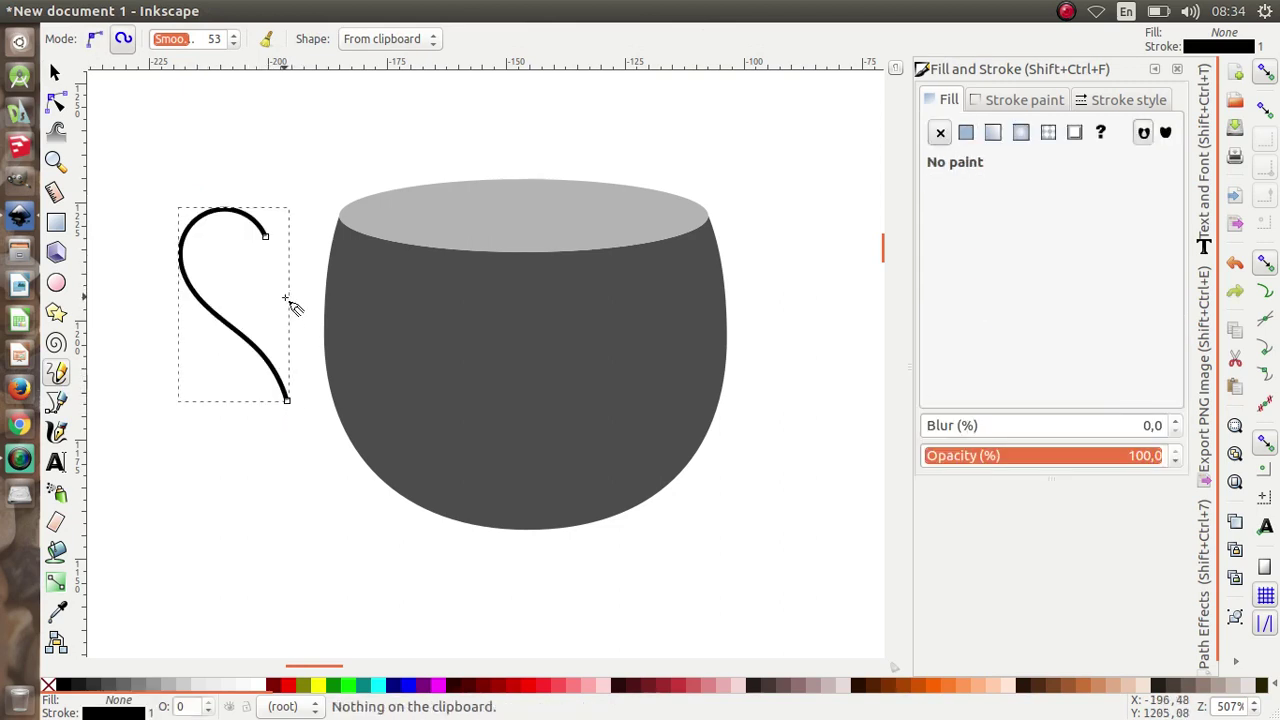
key("Escape")
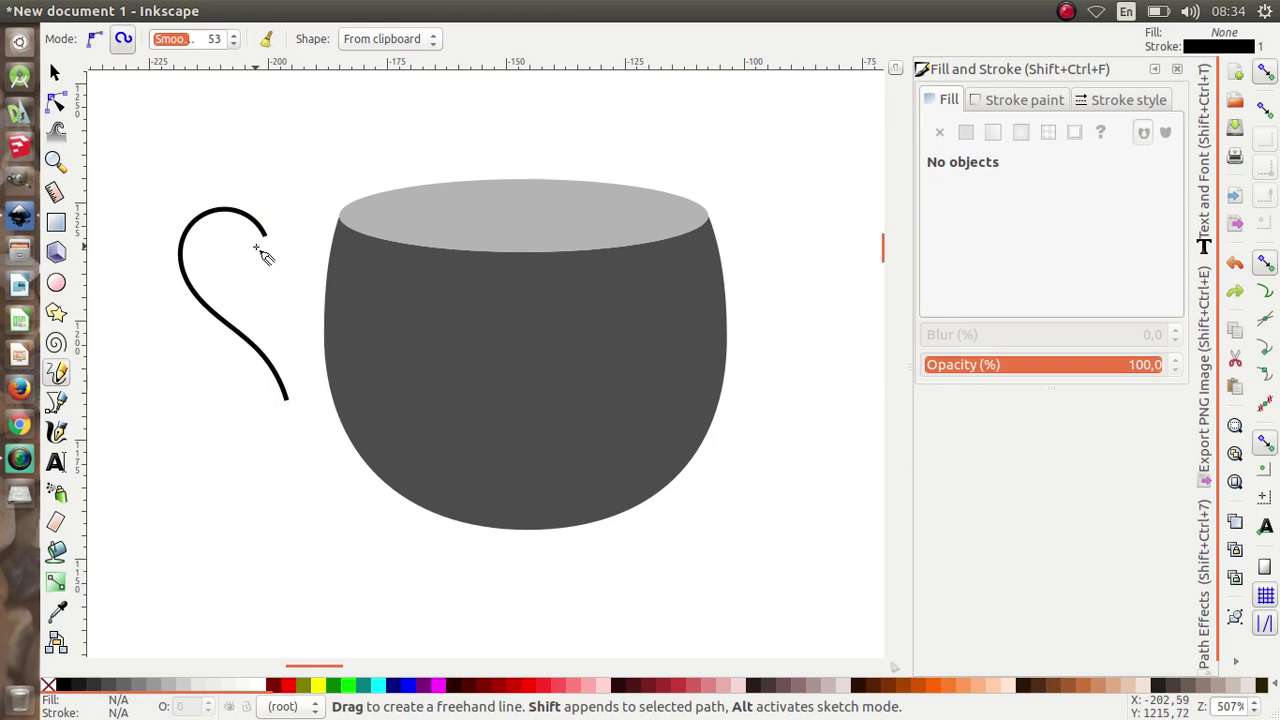
key("s")
key("Delete")
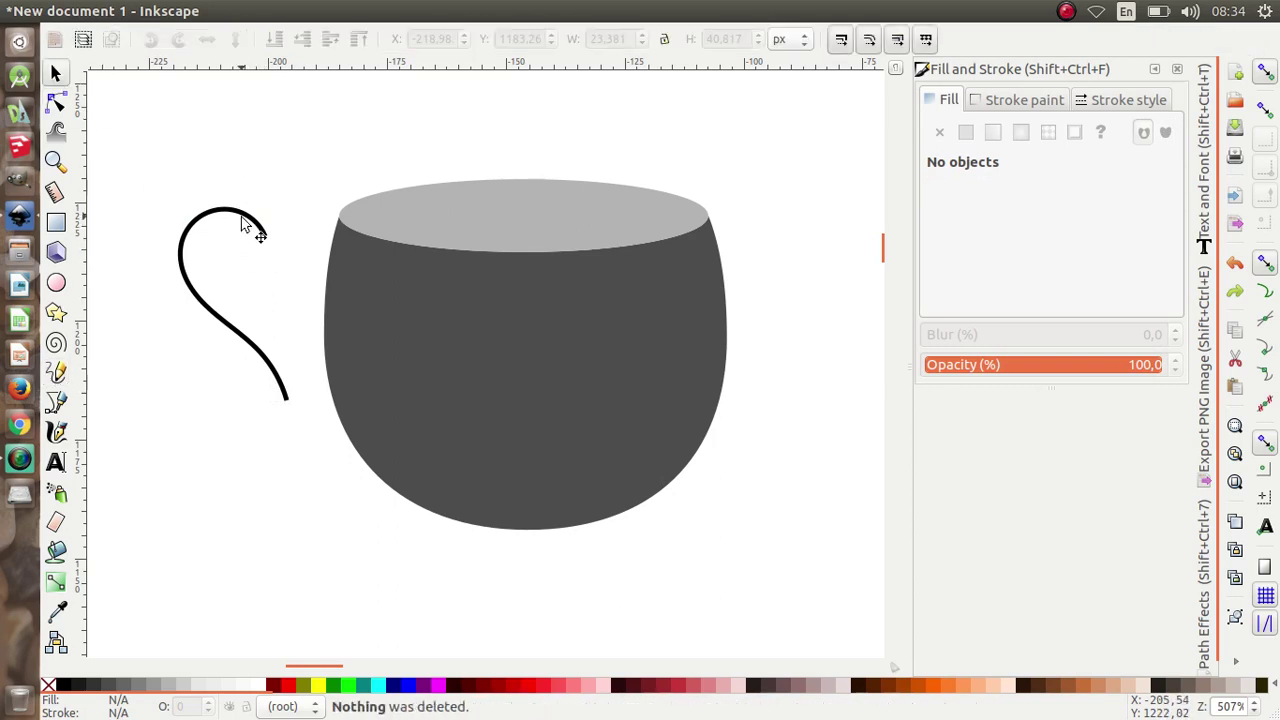
left_click(241, 224)
key("Delete")
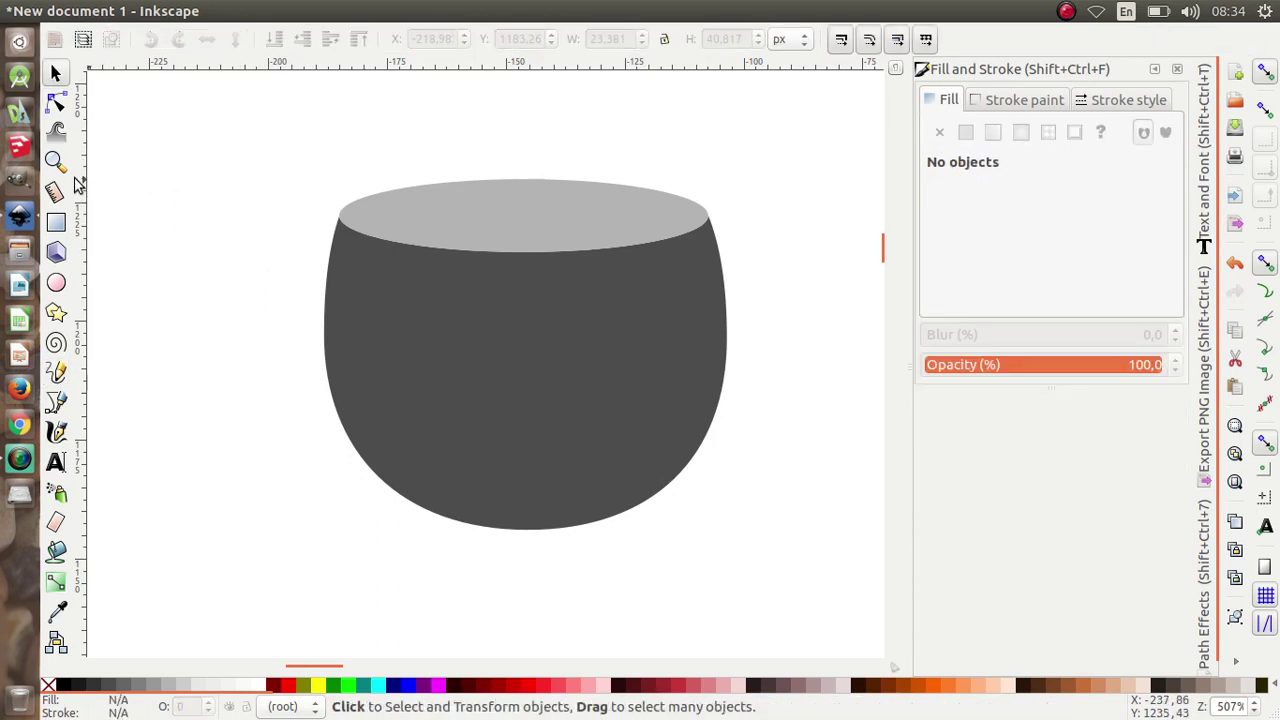
Draw a closed, S-shaped freehand outline for the cup's handle just beside its left side
left_click(58, 374)
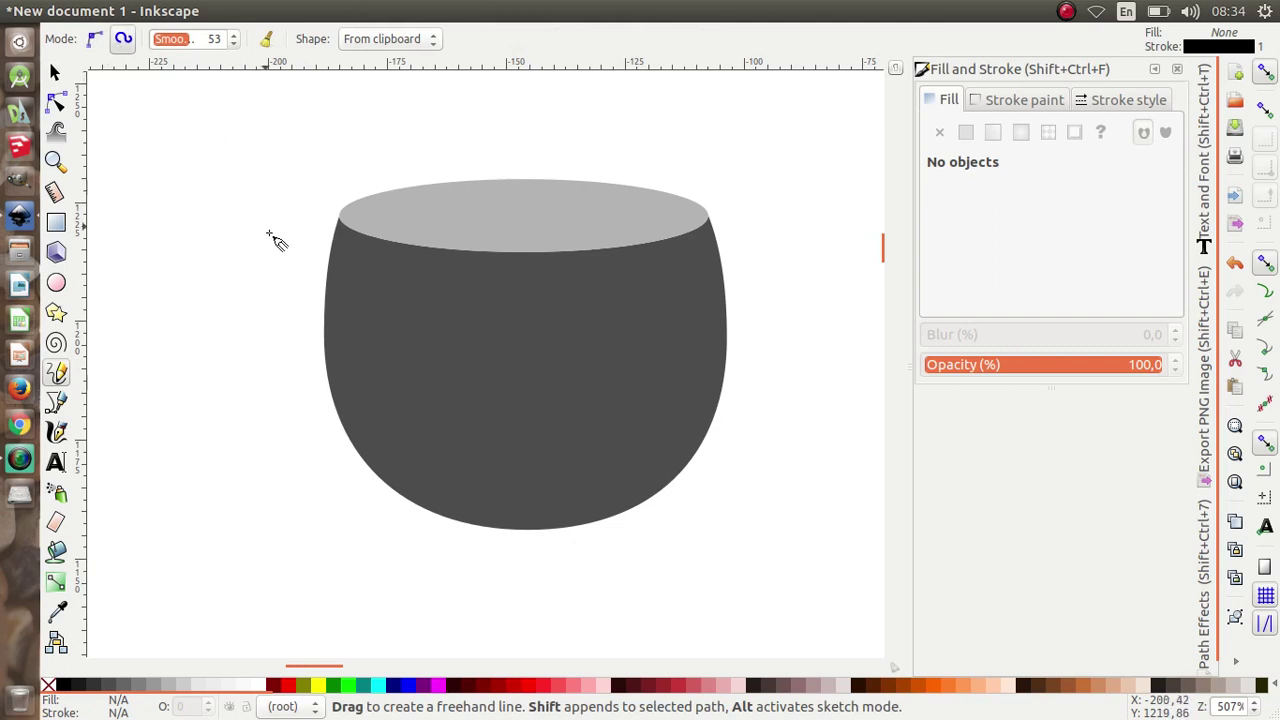
left_click_drag(303, 270, 282, 246)
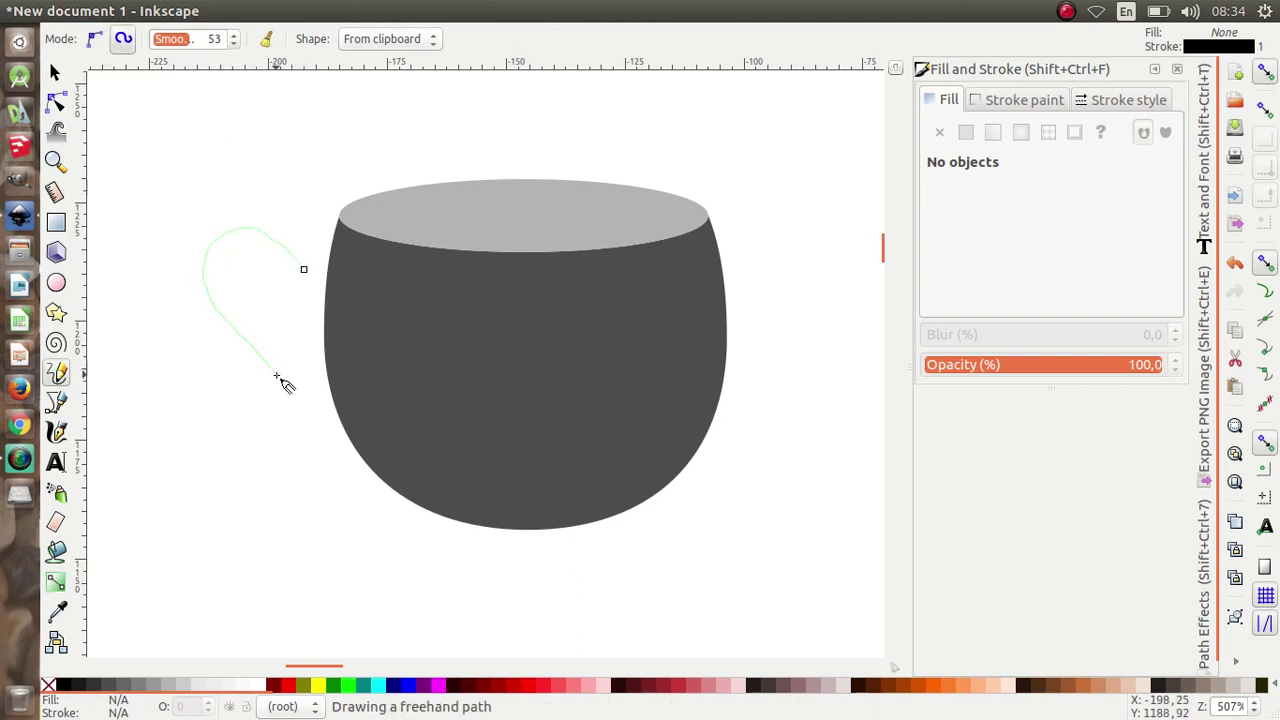
left_click_drag(277, 377, 284, 422)
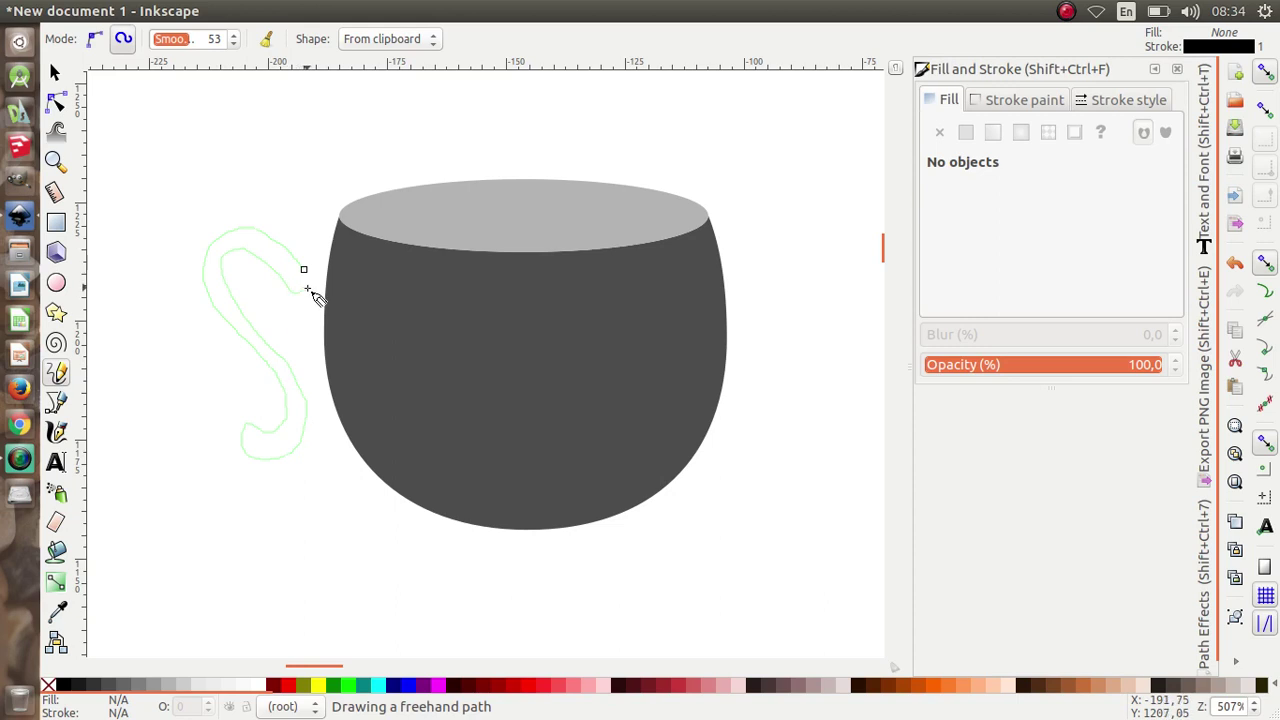
left_click_drag(307, 289, 305, 271)
scroll(280, 265, "down", 1)
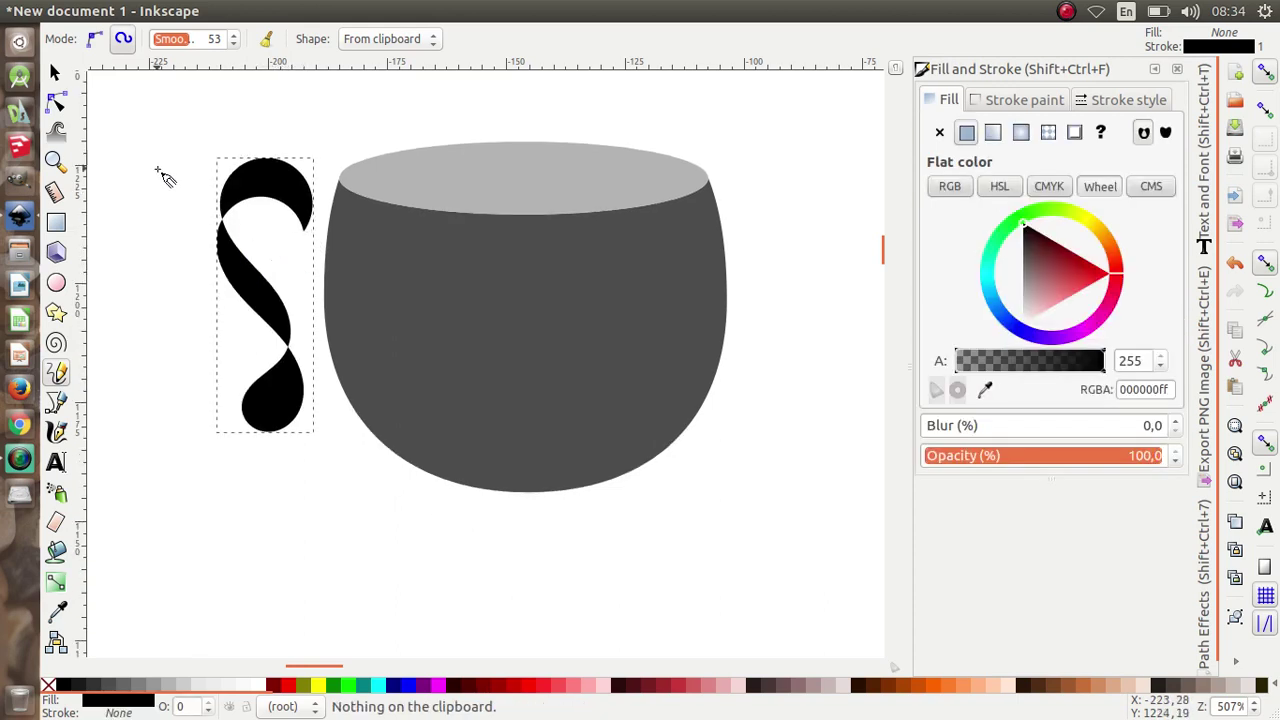
Edit the handle's nodes, raising the inner node of the upper curve and lowering the inner node of the bottom curl
left_click(57, 104)
scroll(237, 257, "up", 2)
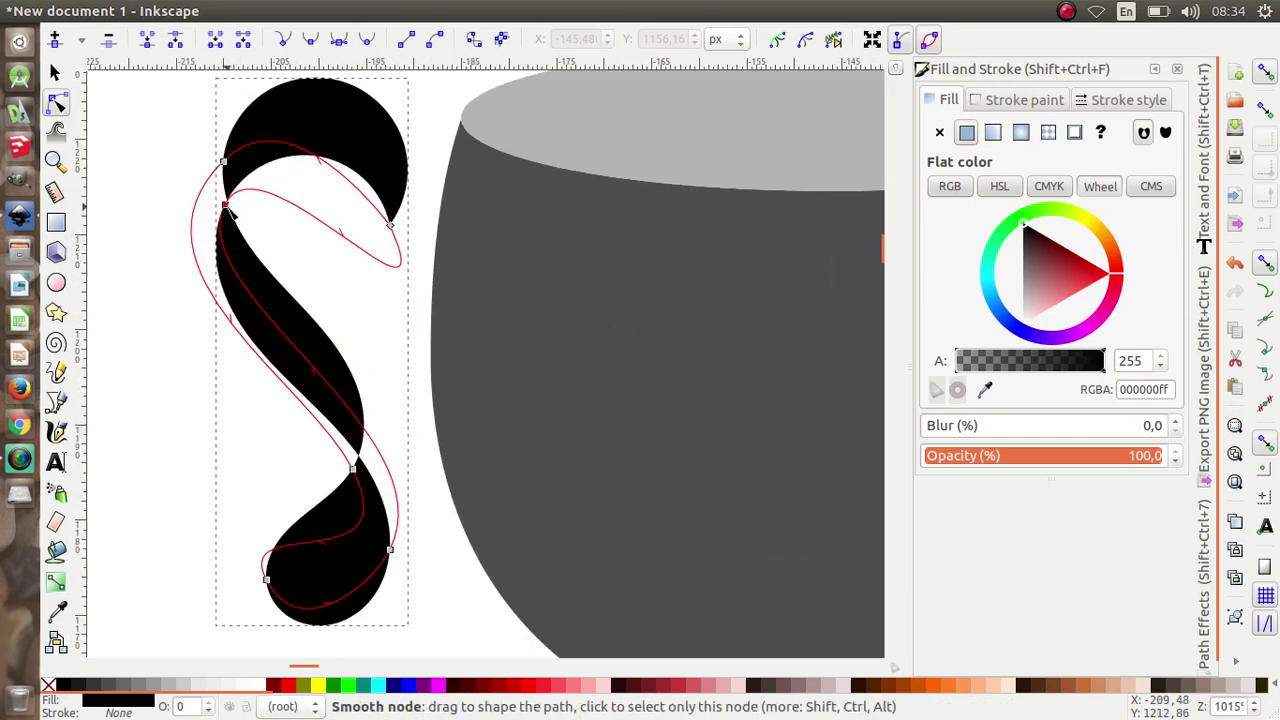
left_click_drag(228, 210, 229, 131)
scroll(220, 130, "down", 1)
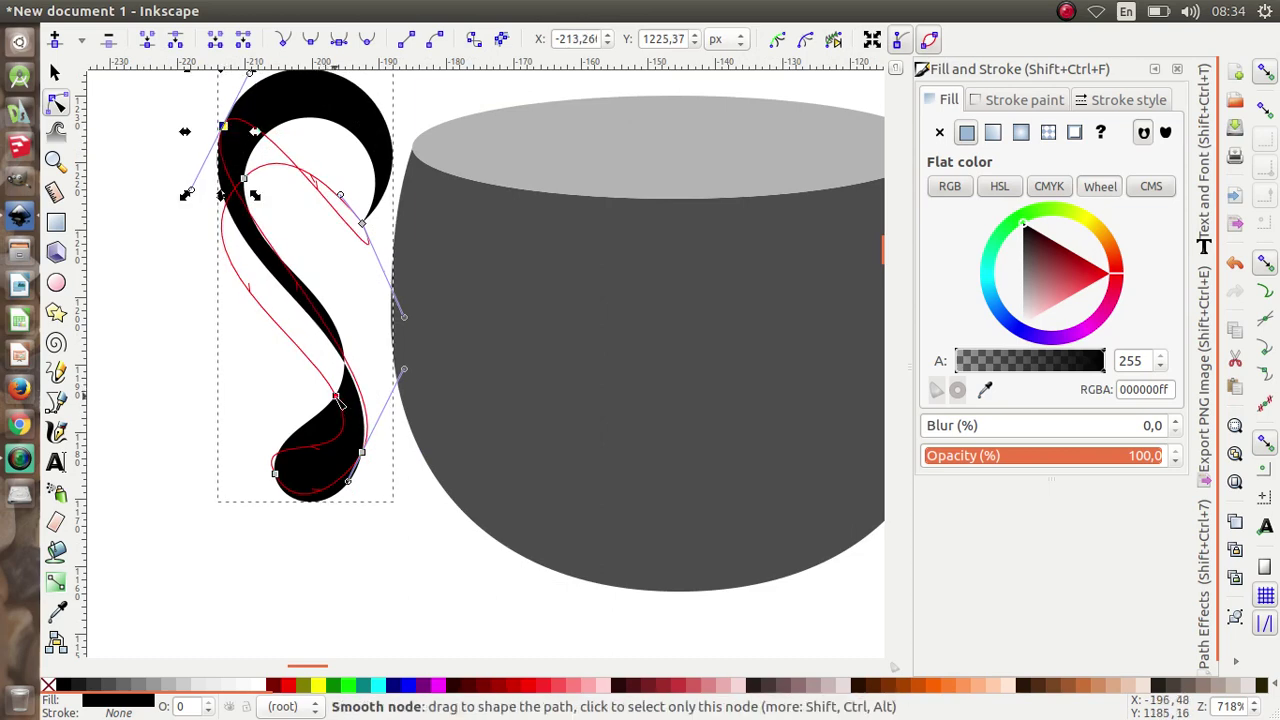
left_click_drag(338, 402, 312, 467)
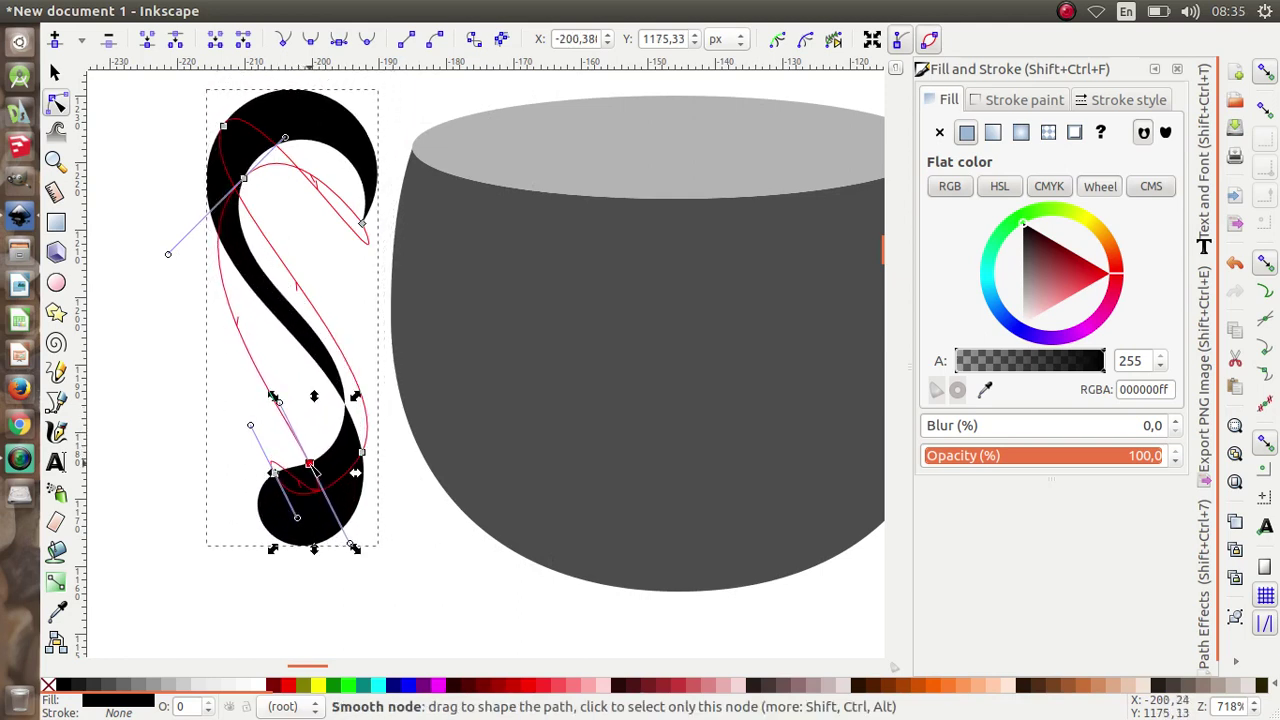
Move the handle outline's upper nodes toward the cup and adjust the two nodes above the bottom curl
left_click_drag(229, 131, 360, 267)
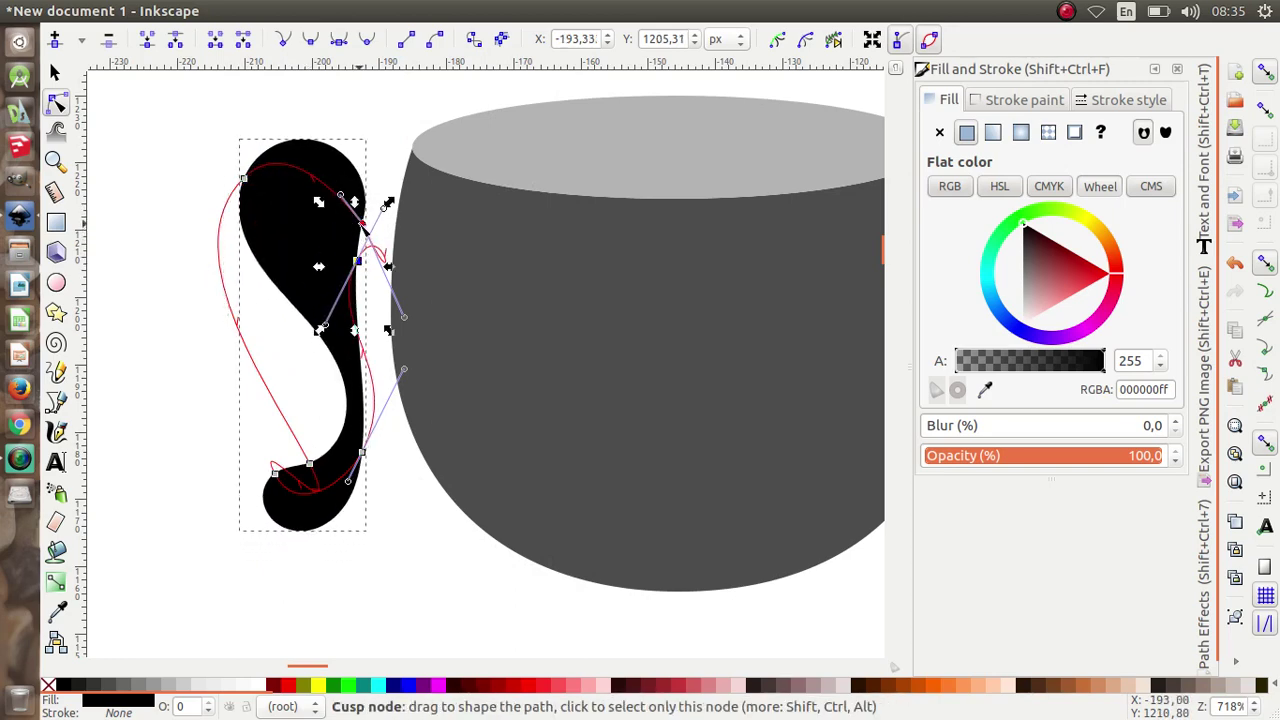
left_click_drag(373, 236, 399, 222)
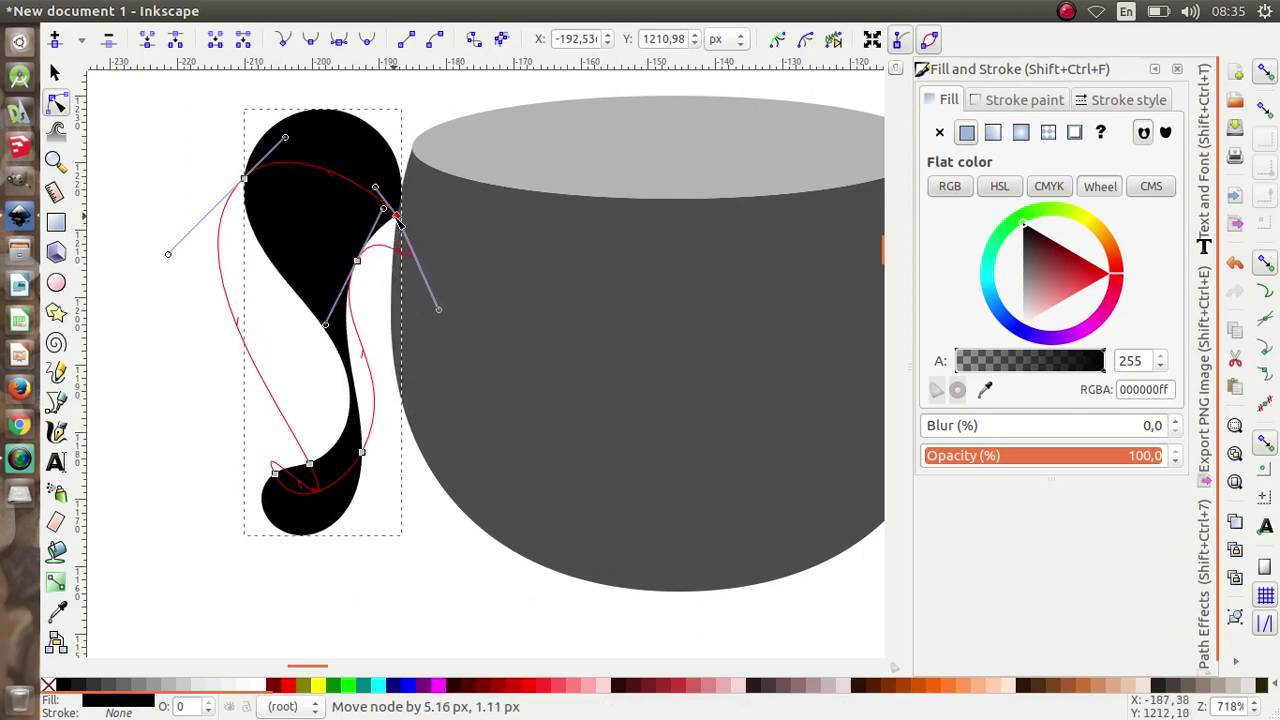
left_click_drag(168, 254, 193, 229)
left_click_drag(328, 330, 374, 234)
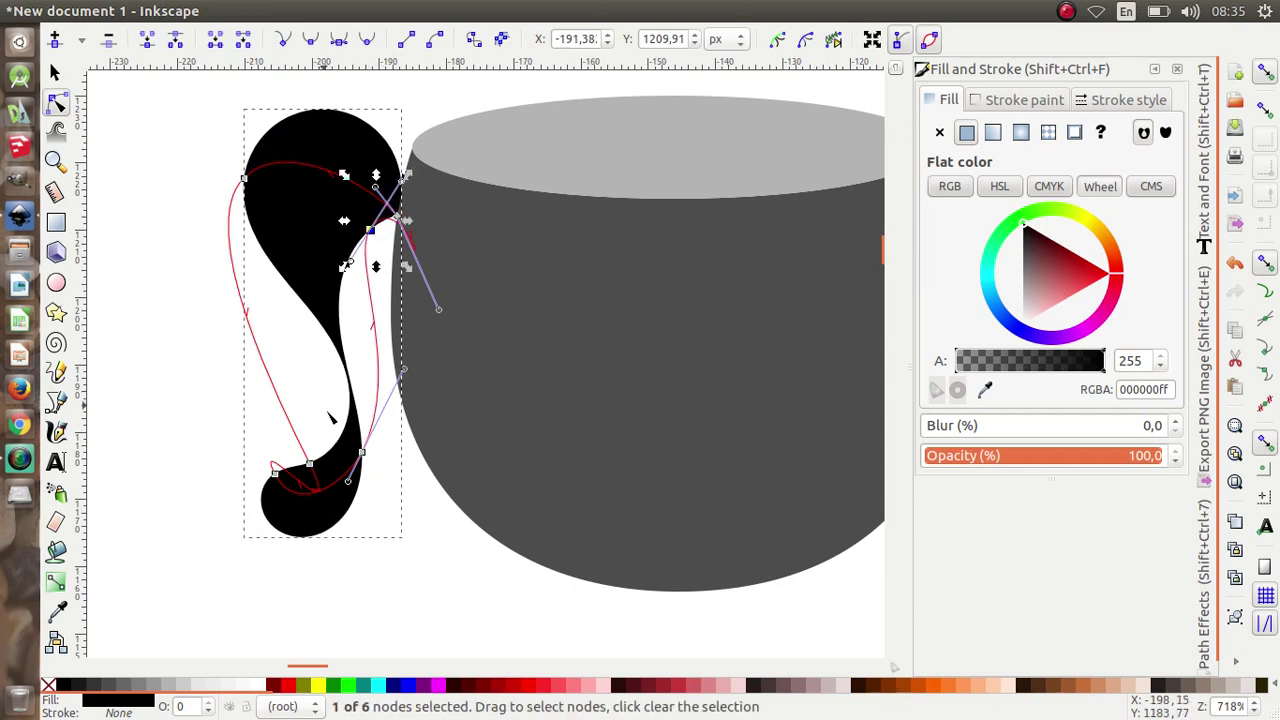
mouse_move(364, 458)
left_mouse_down()
mouse_move(398, 441)
mouse_move(345, 478)
mouse_move(374, 470)
left_mouse_up()
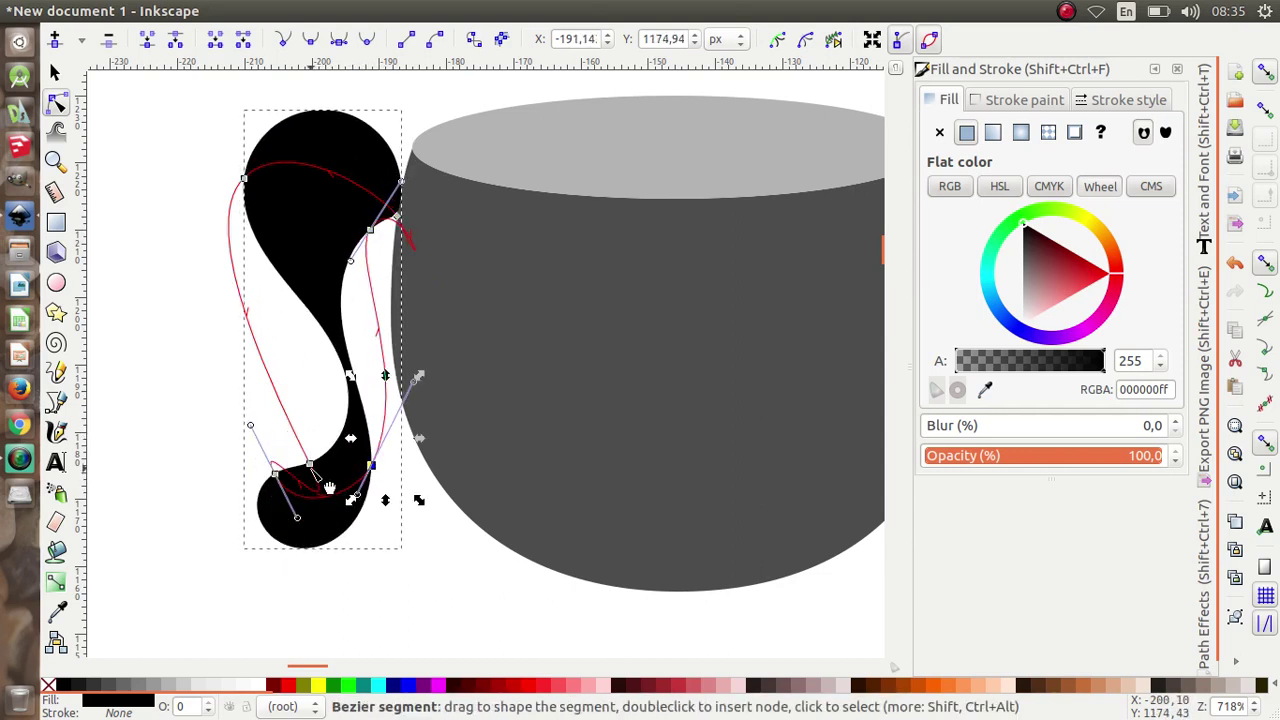
left_click_drag(310, 471, 320, 447)
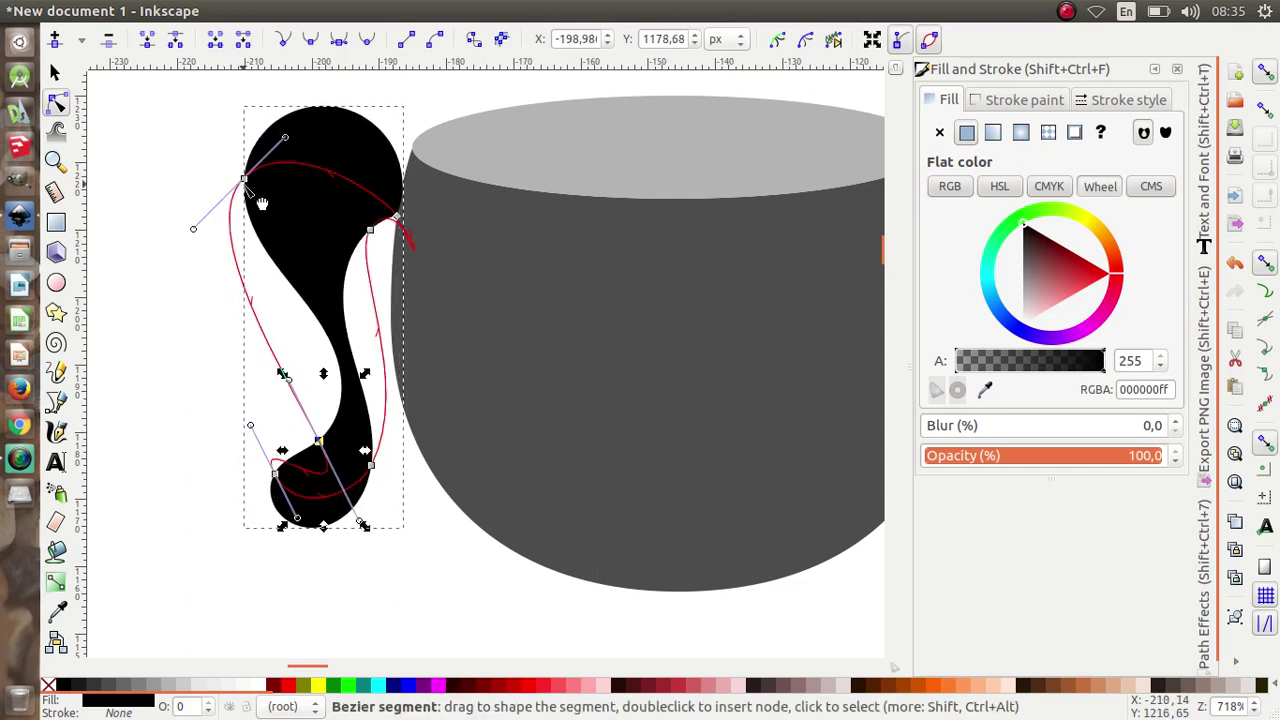
Reposition the handle's upper nodes, placing the tip beside the cup rim and the outer and inner nodes farther from the cup as an arch
left_click_drag(244, 178, 308, 276)
left_click_drag(370, 230, 390, 134)
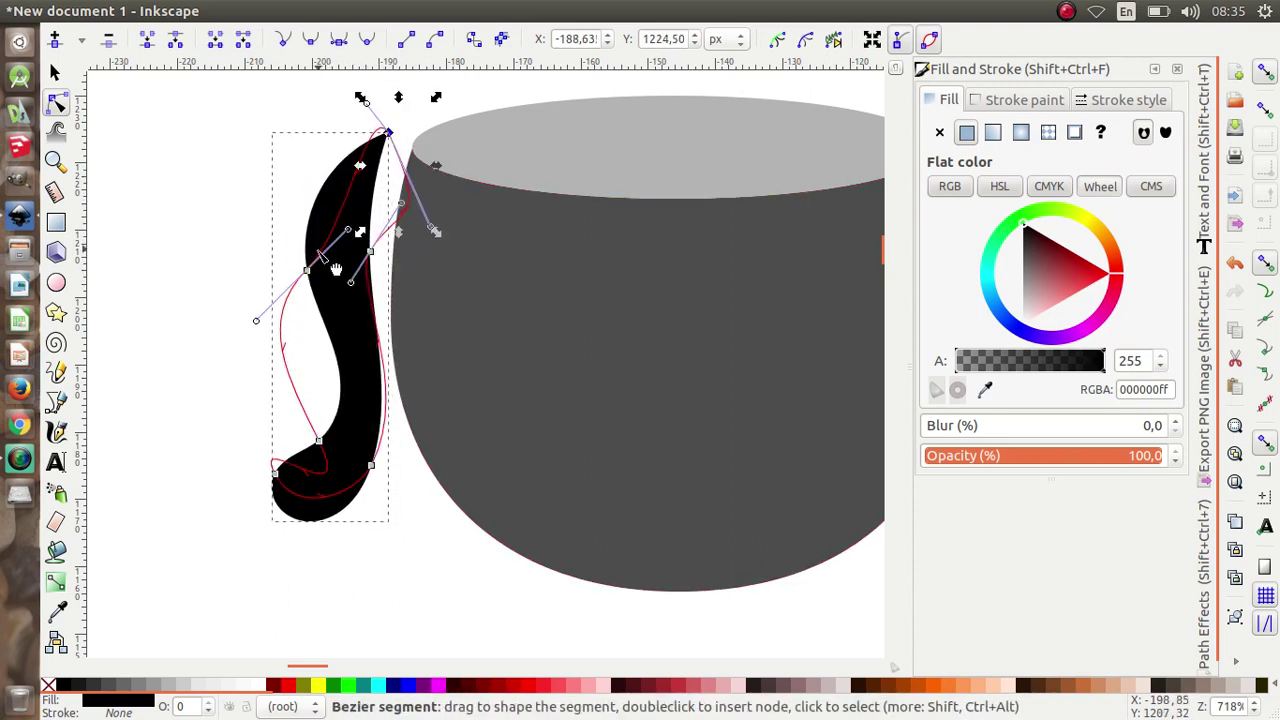
left_click_drag(308, 272, 207, 208)
left_click_drag(371, 256, 289, 130)
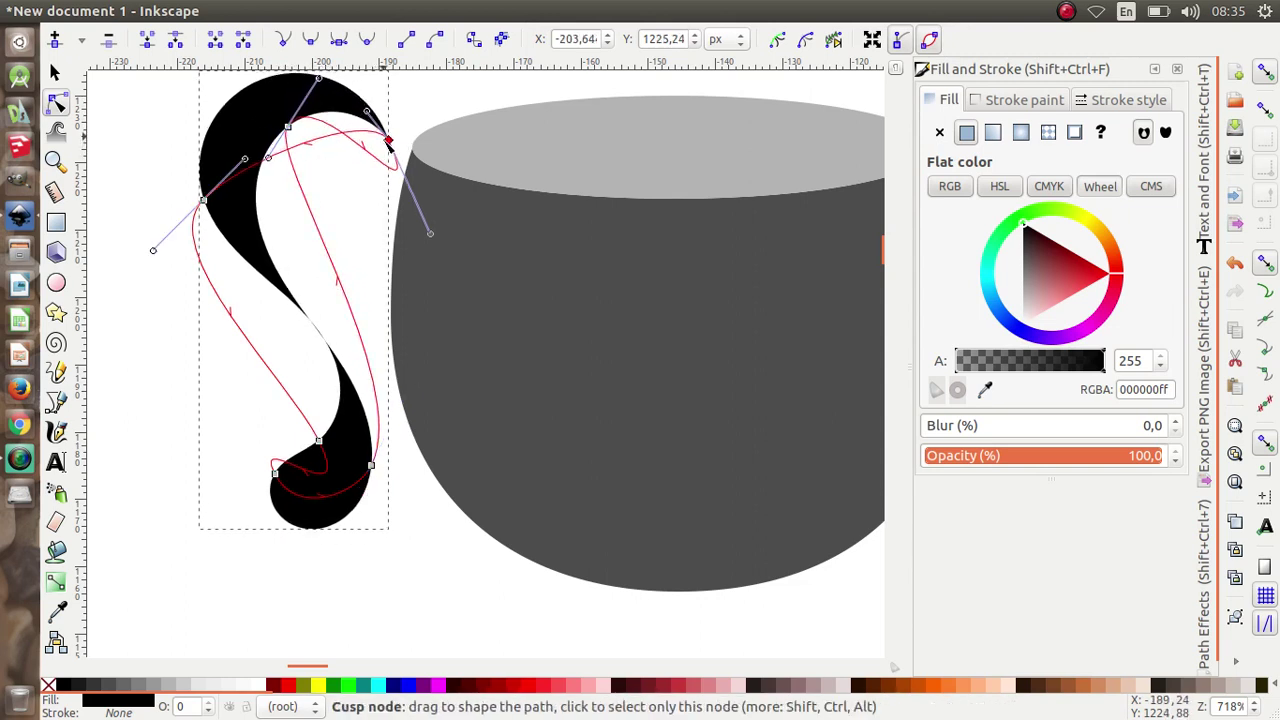
Thicken the handle's lower stem by raising its cup-side node, and bring the bottom curl's two nodes together into a rounded end
left_click_drag(389, 143, 384, 158)
left_click_drag(371, 465, 378, 412)
mouse_move(318, 440)
left_mouse_down()
mouse_move(300, 424)
mouse_move(303, 452)
left_mouse_up()
left_click_drag(343, 526, 334, 497)
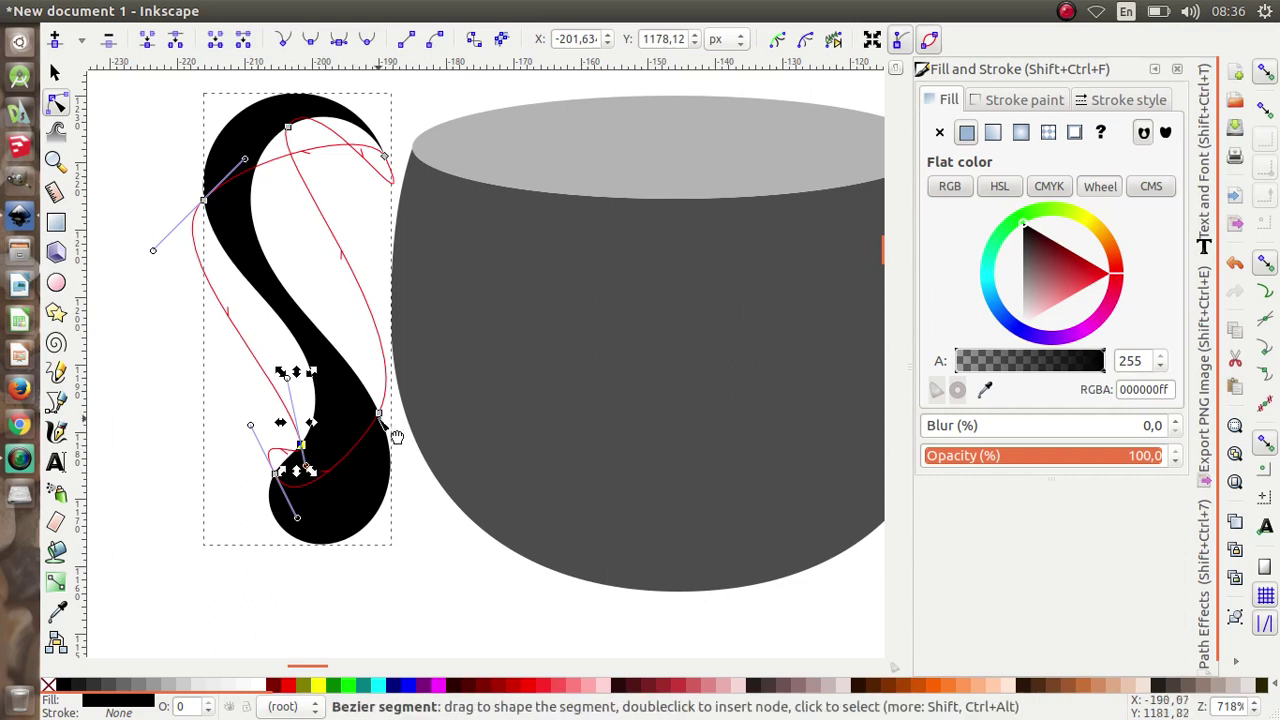
left_click_drag(379, 413, 377, 393)
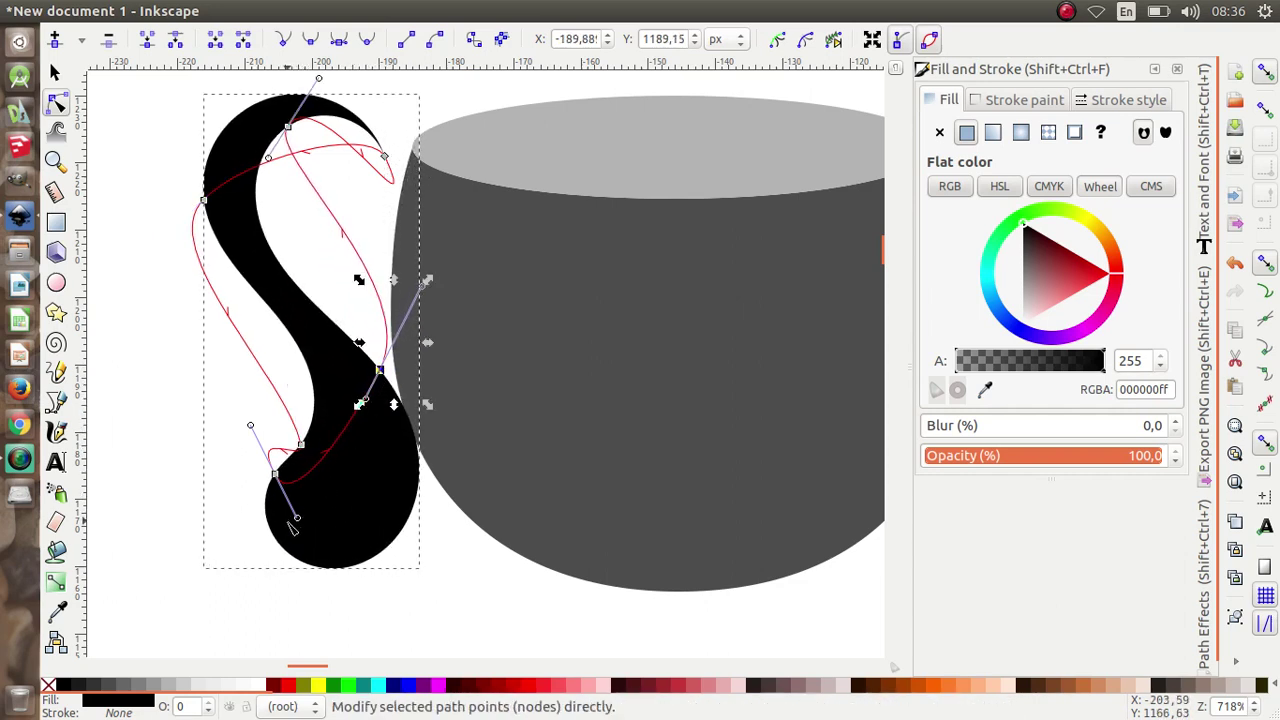
left_click_drag(303, 524, 314, 520)
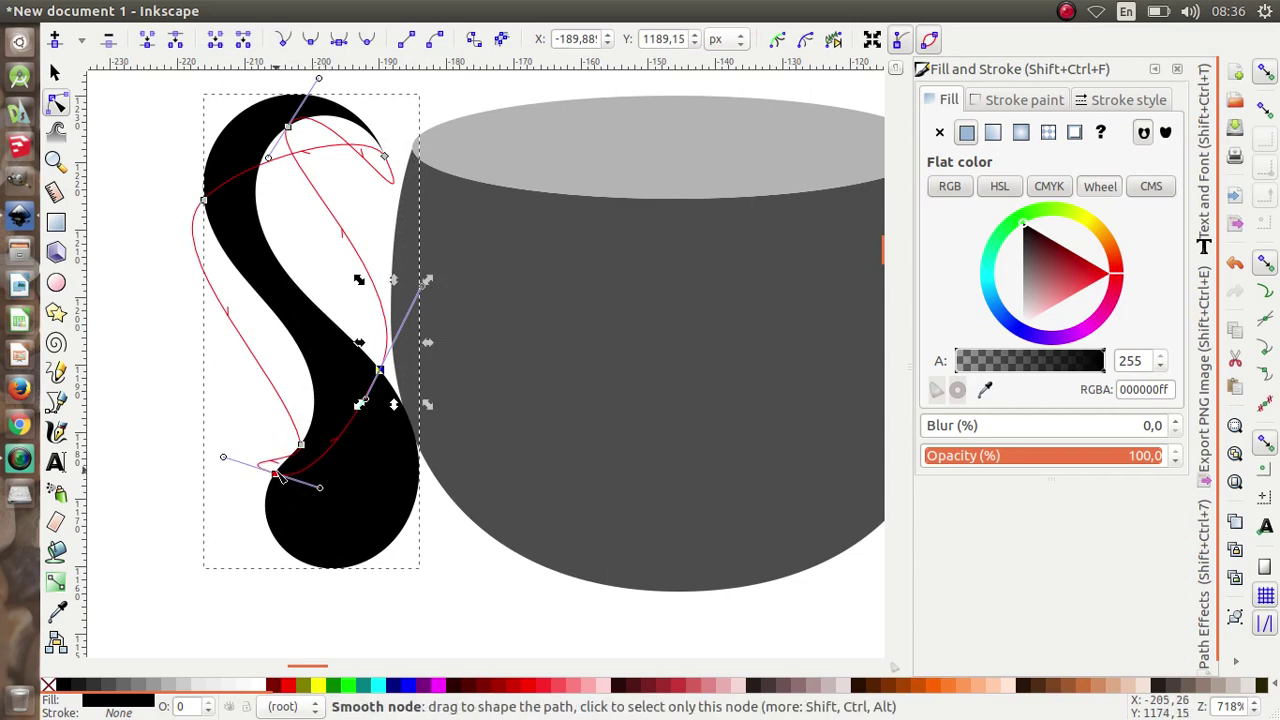
left_click_drag(274, 475, 300, 457)
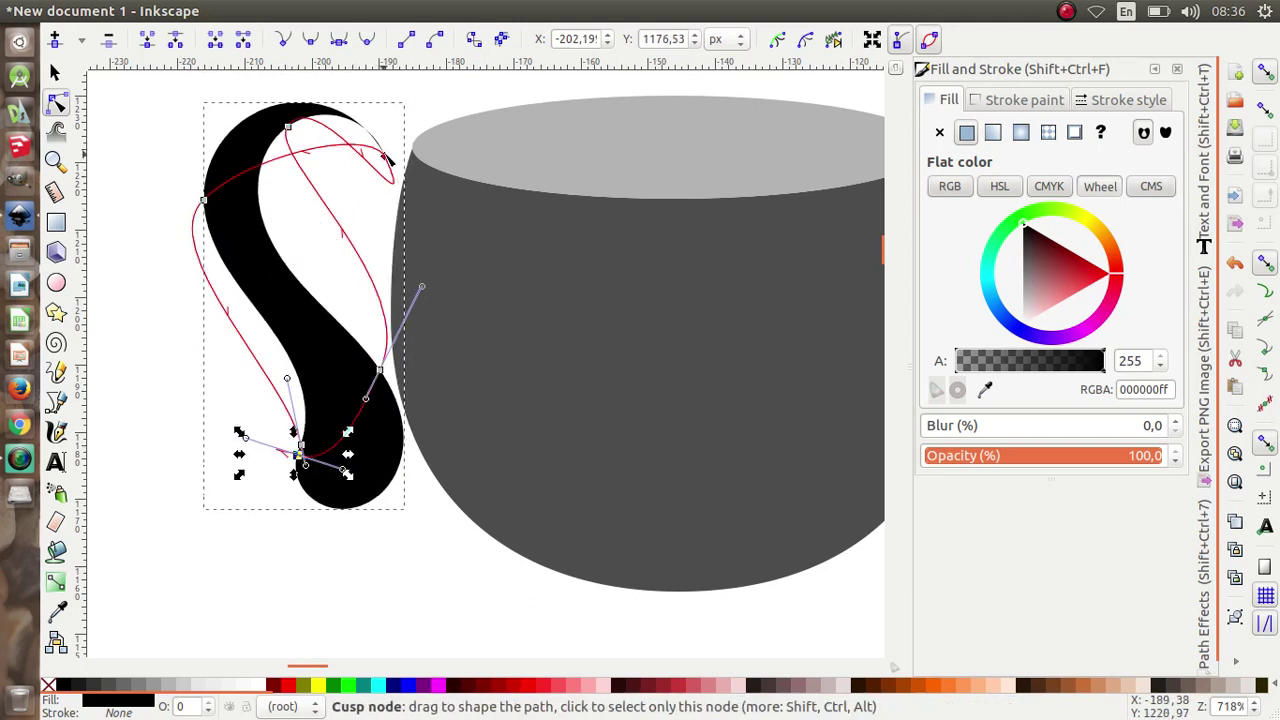
Extend the tip of the handle's upper curve down over the edge of the cup
mouse_move(388, 160)
left_mouse_down()
mouse_move(421, 265)
mouse_move(442, 284)
mouse_move(416, 239)
left_mouse_up()
scroll(323, 137, "down", 2)
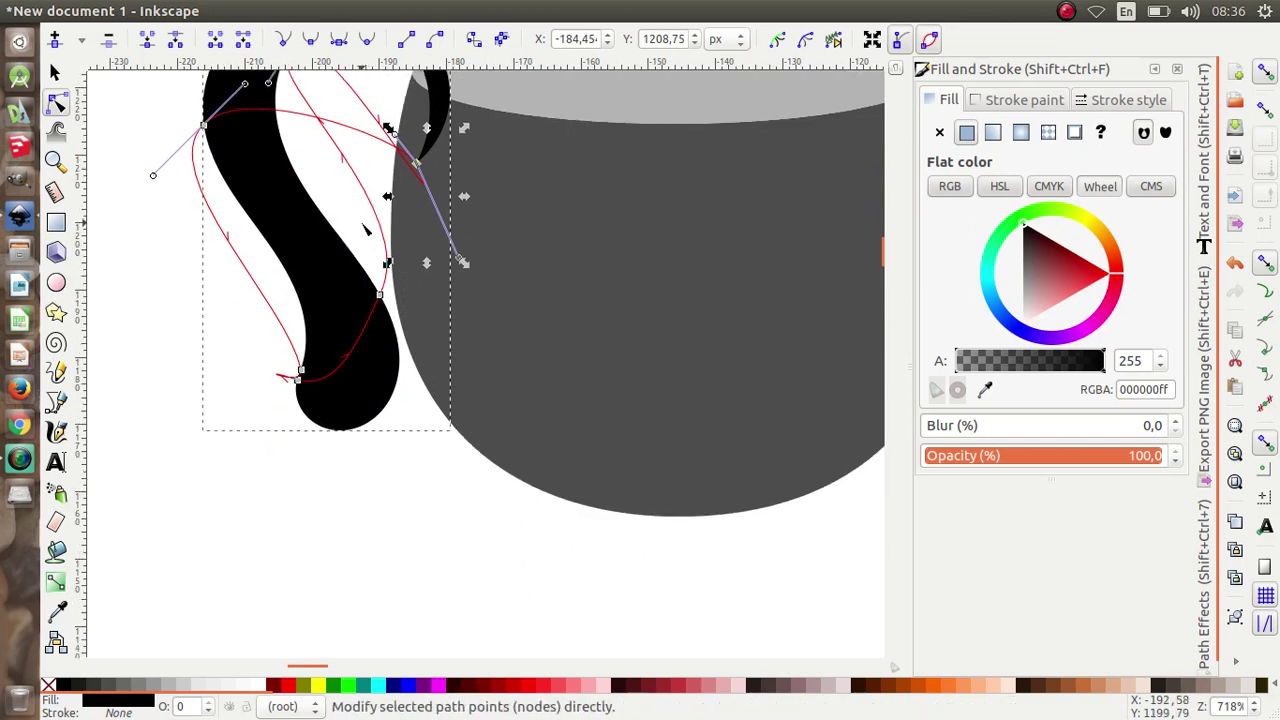
scroll(323, 137, "up", 4)
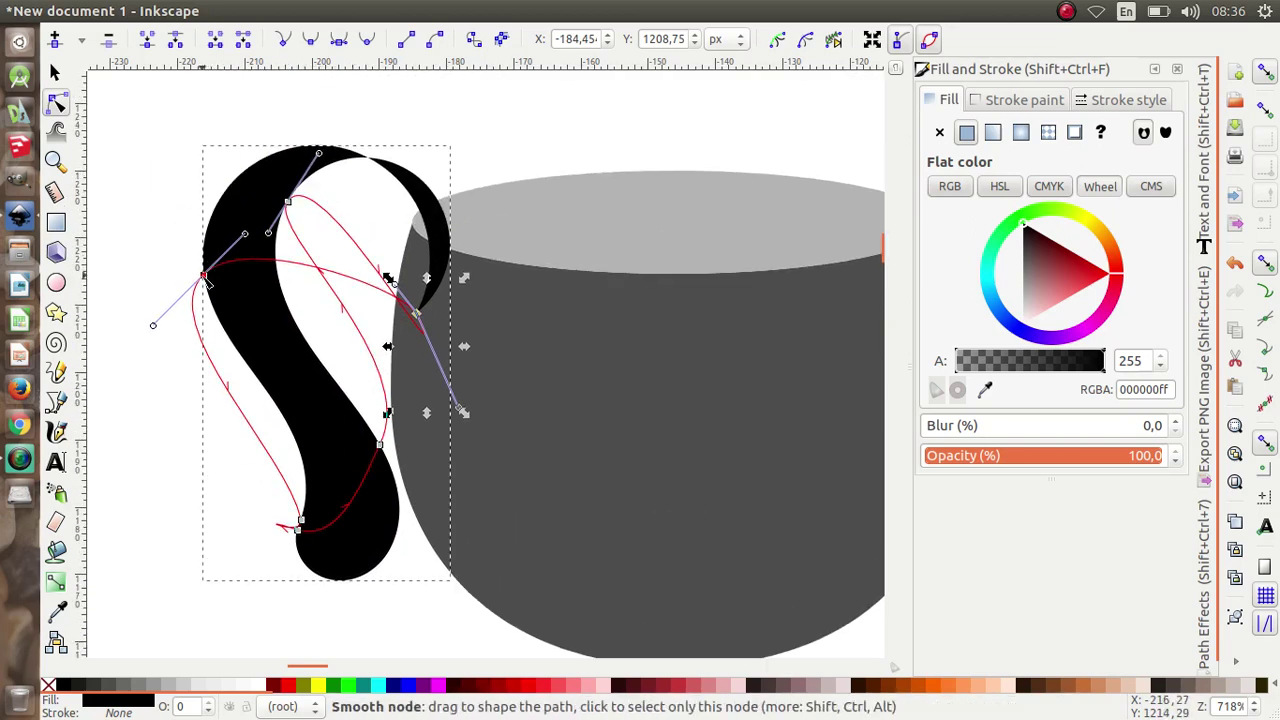
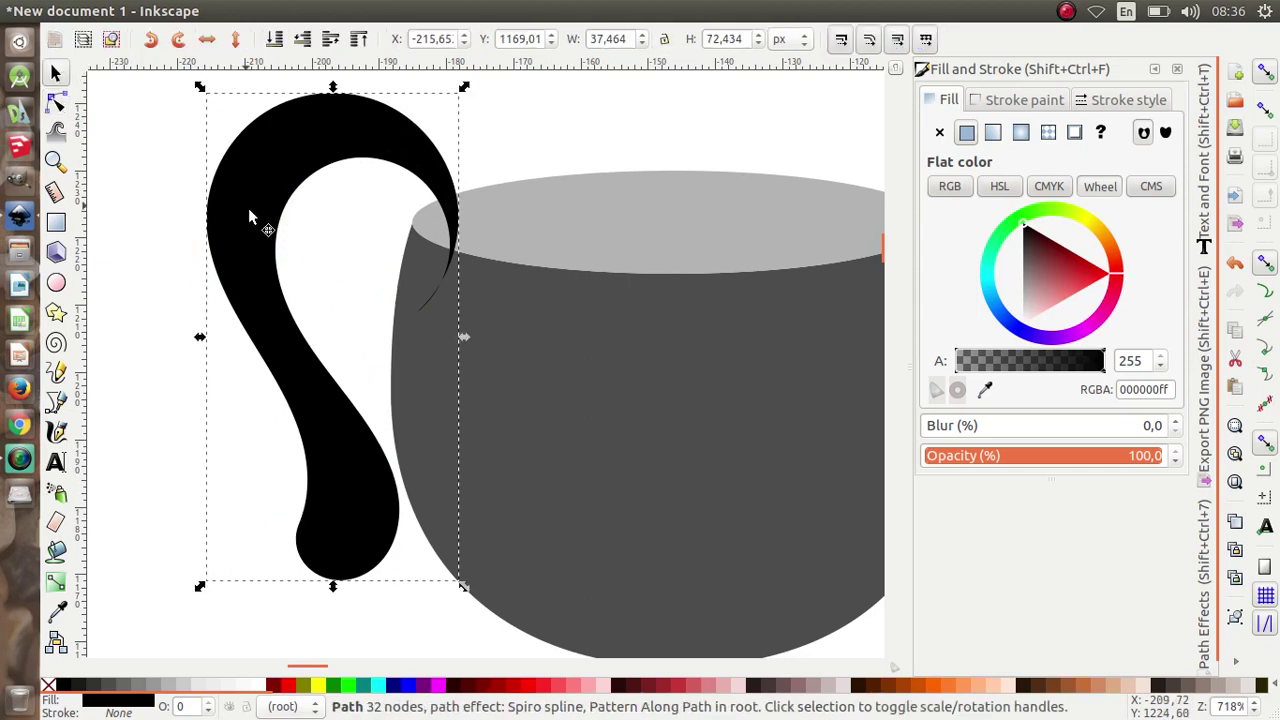
Scale the handle down to about 20.5 by 39.7 px and rotate it counter-clockwise
left_click_drag(356, 190, 316, 250)
scroll(308, 312, "up", 3)
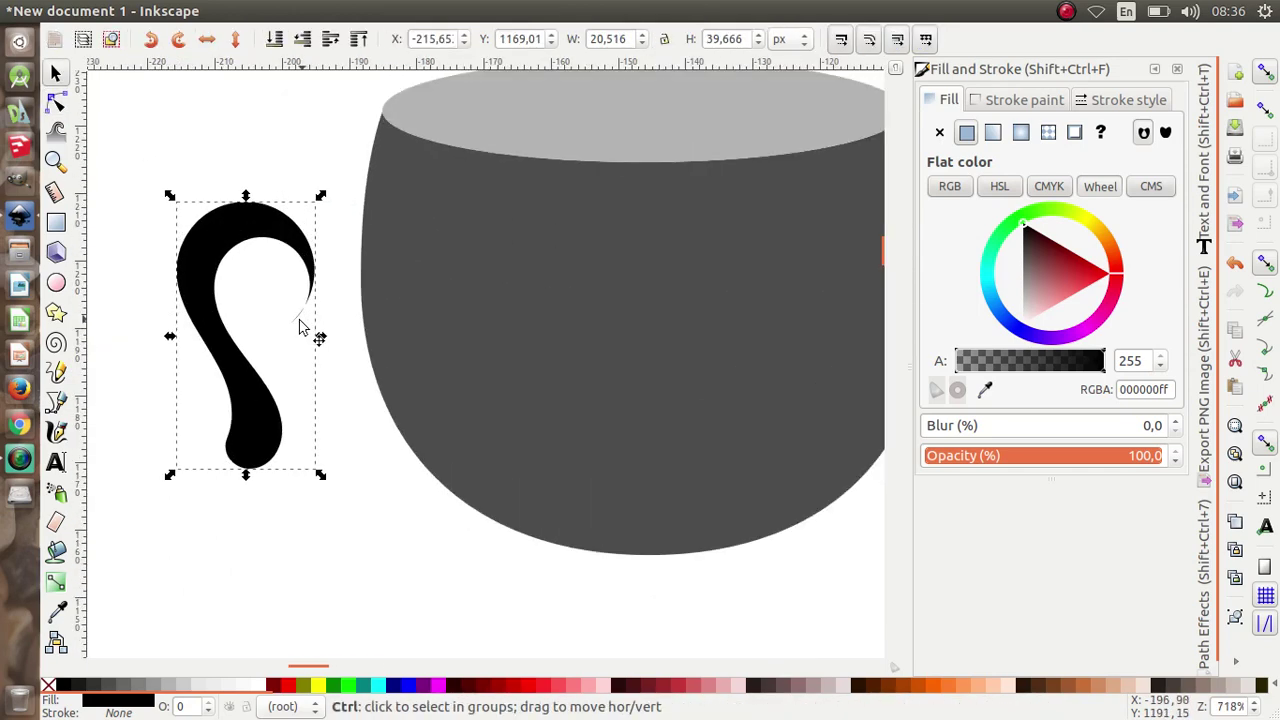
left_click(236, 252)
left_click_drag(320, 200, 271, 163)
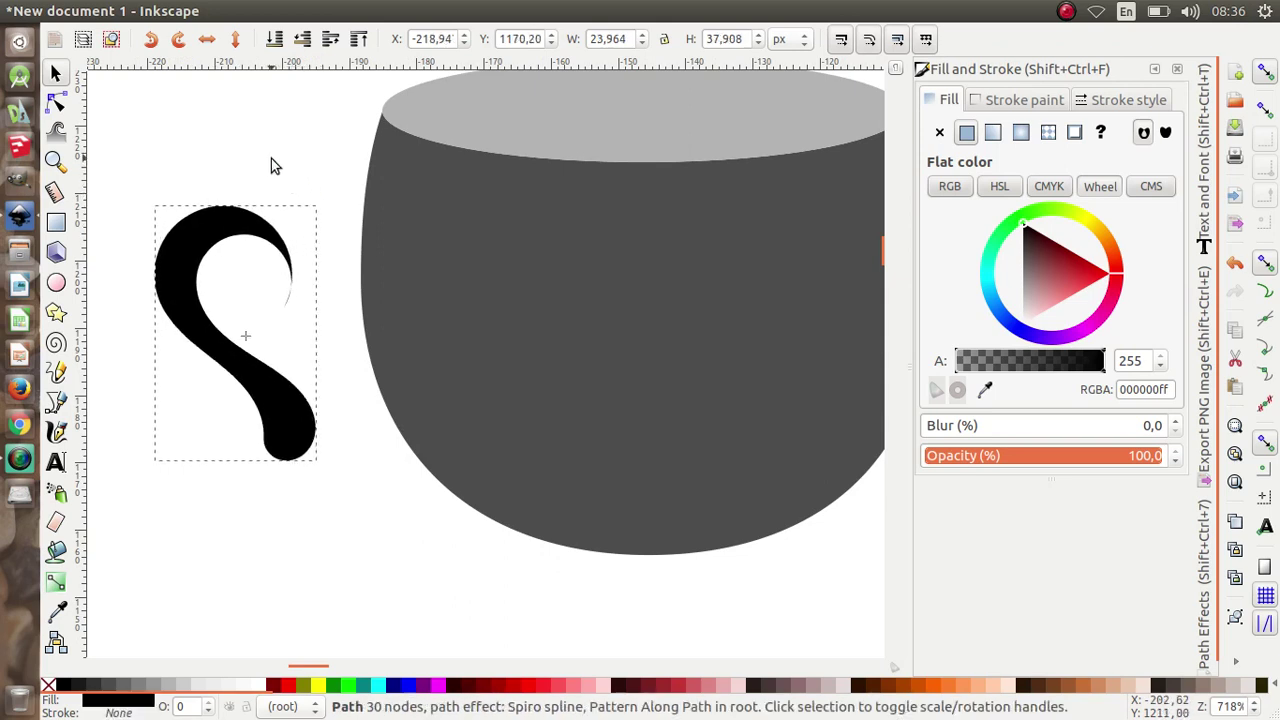
Fit the handle against the cup's left side with a slight clockwise rotation, and enlarge it to about 22.8 by 41.6 px
left_click_drag(223, 263, 262, 214)
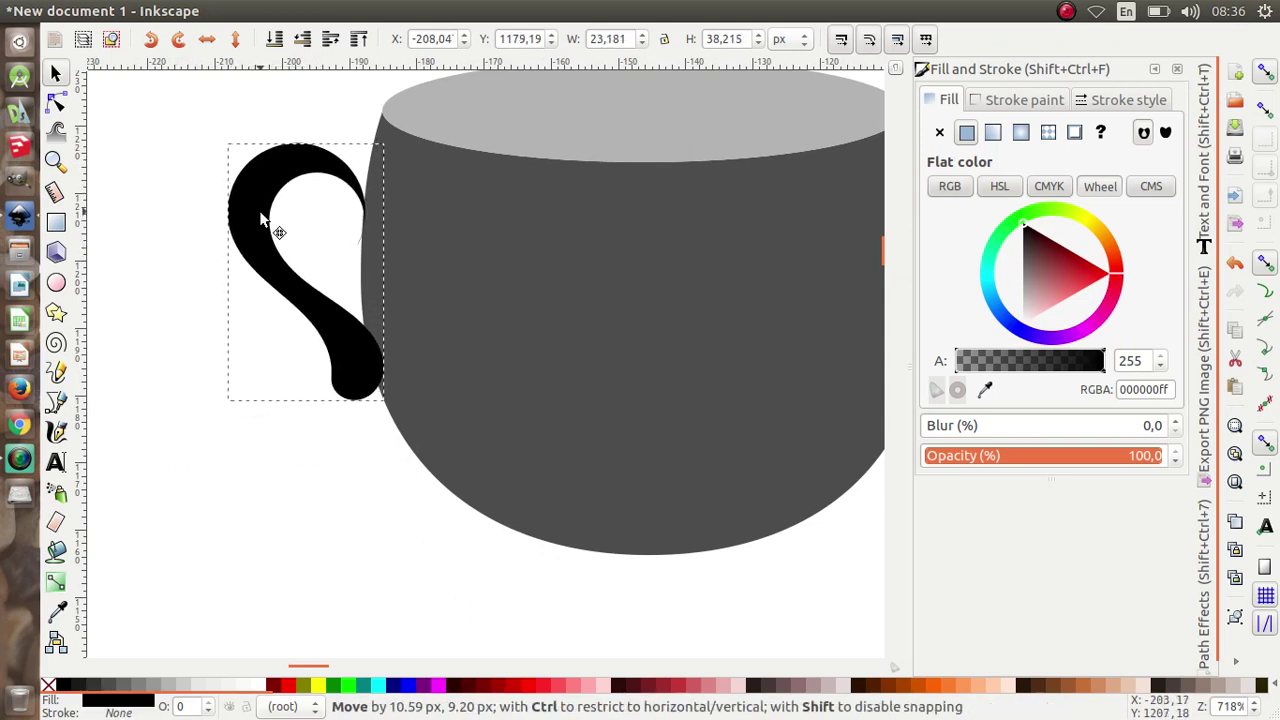
left_click(311, 170)
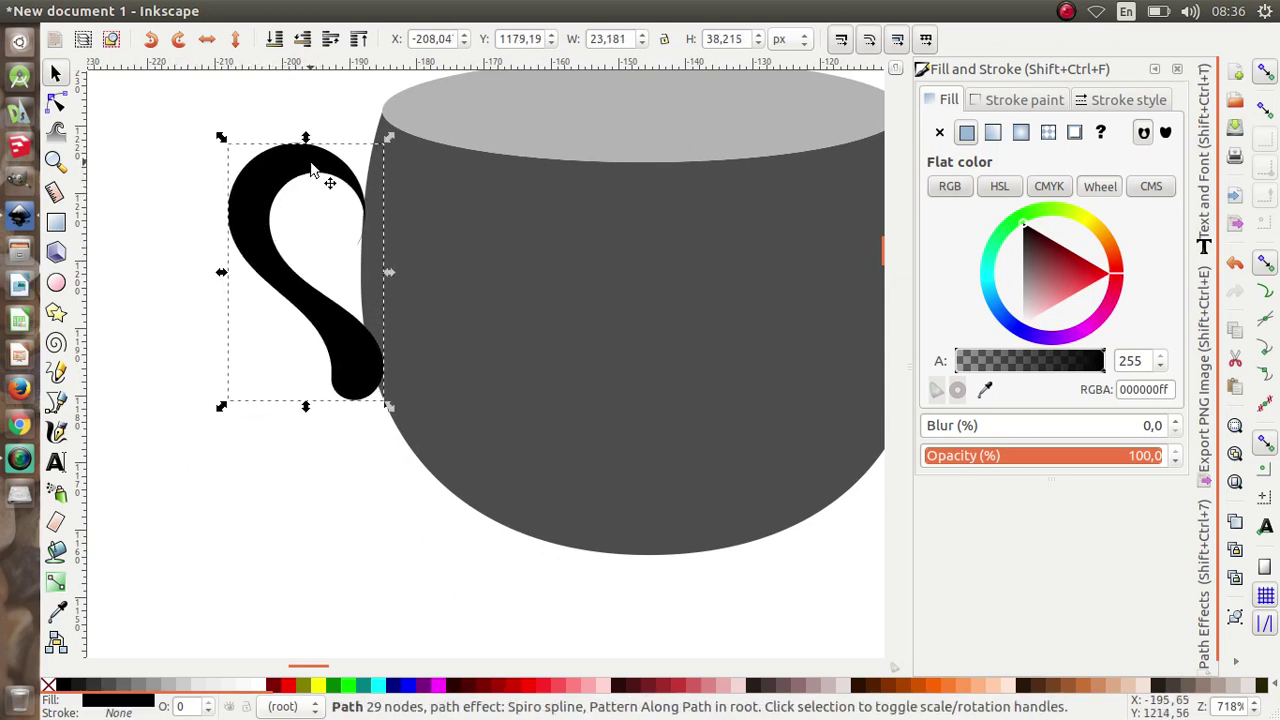
left_click(370, 148)
left_click_drag(388, 137, 392, 140)
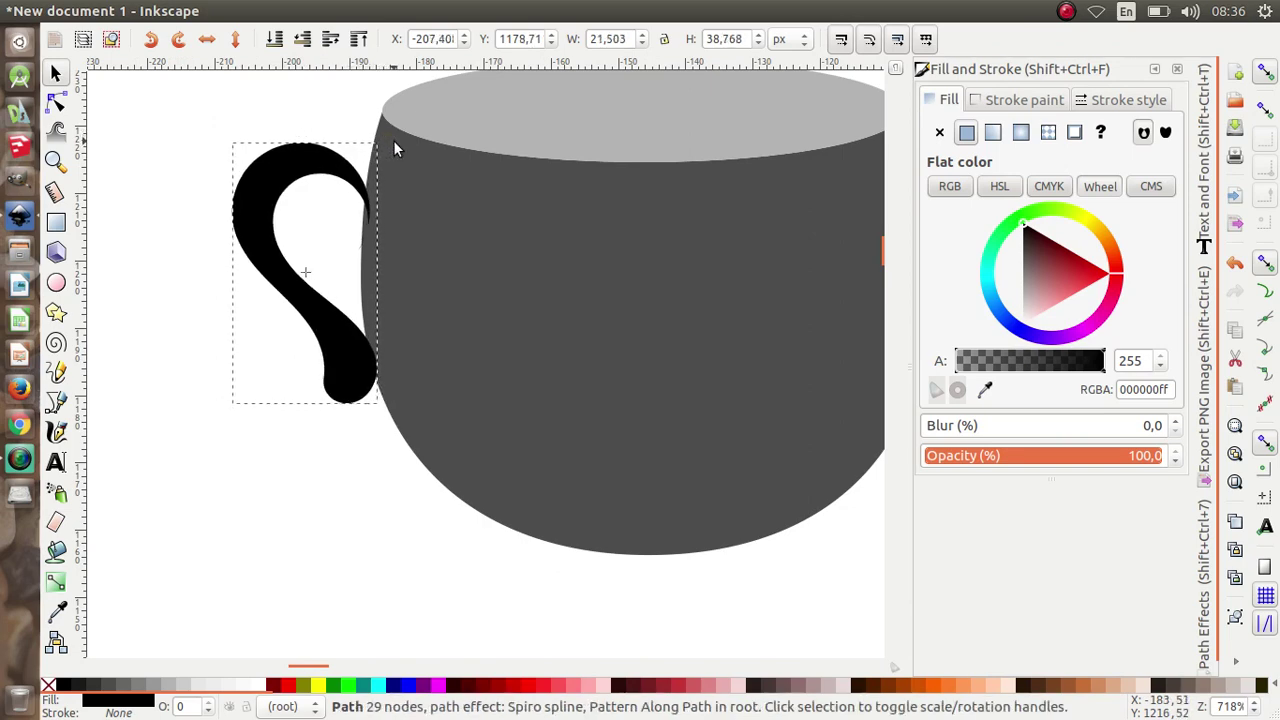
left_click_drag(268, 188, 277, 180)
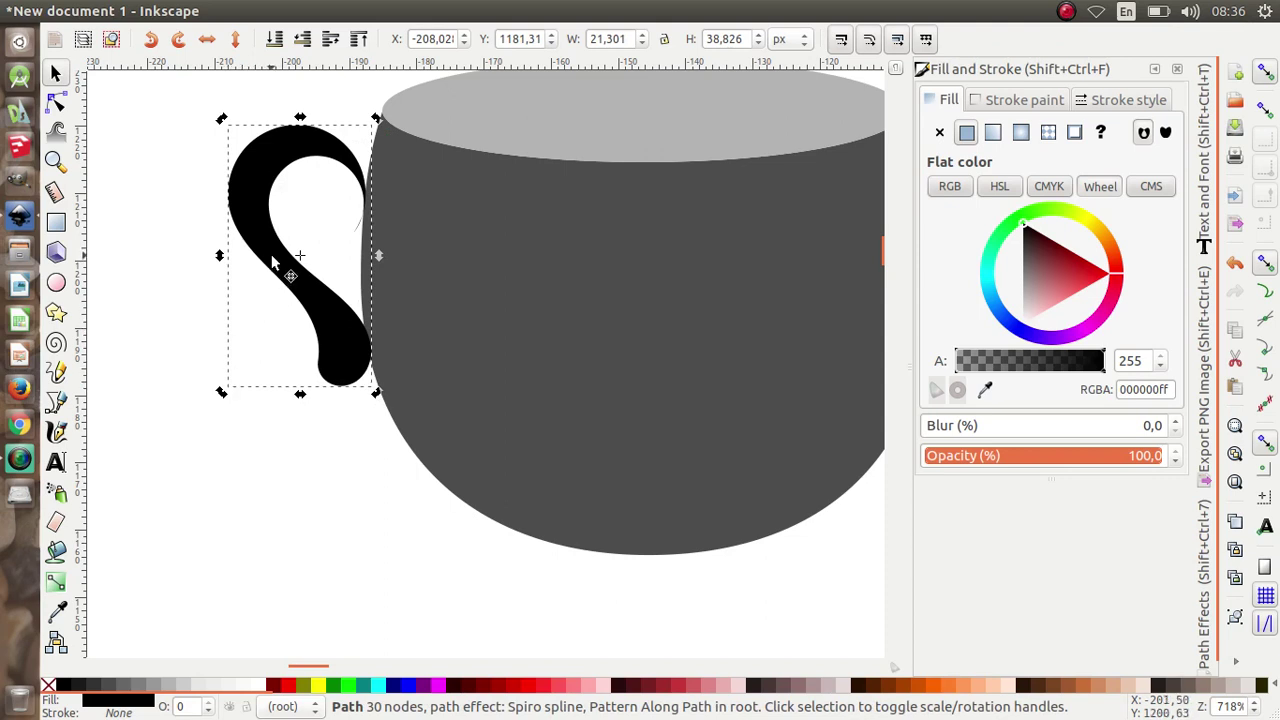
left_click_drag(222, 392, 211, 408)
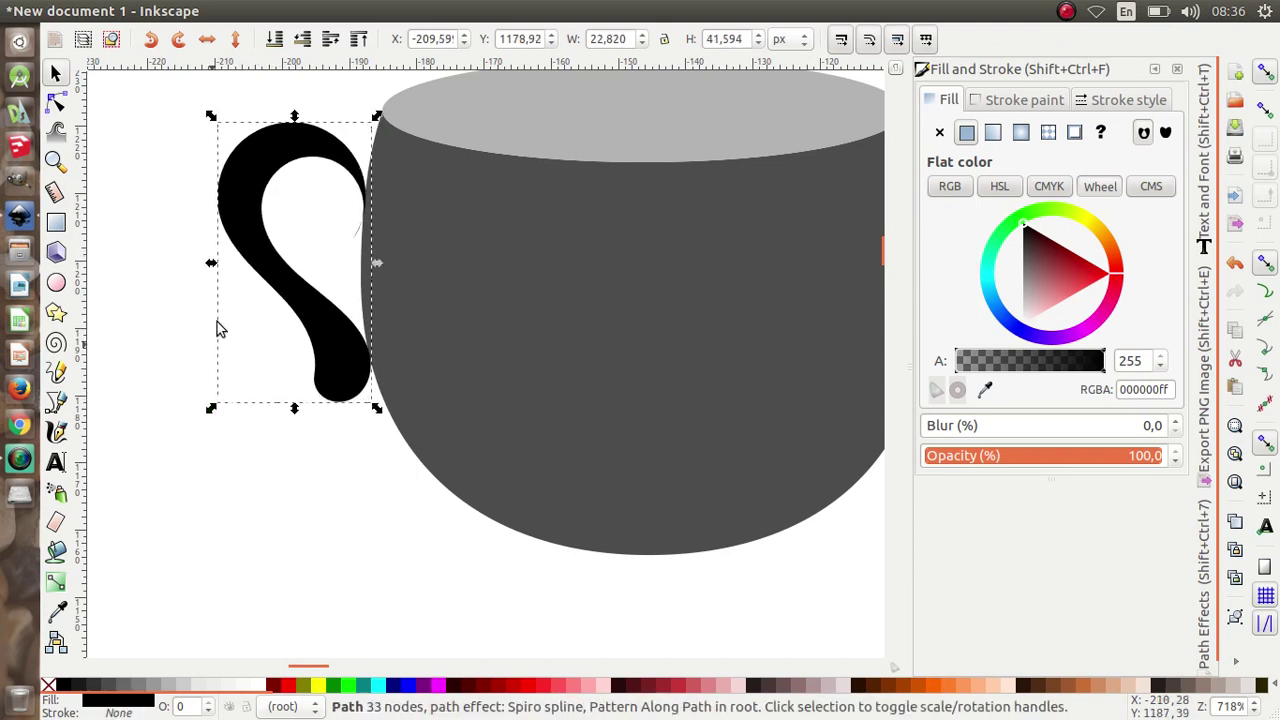
Draw a small grey circle inside the handle's upper loop and delete the stray tiny ellipse on top of it
scroll(230, 268, "down", 1, "ctrl")
left_click(57, 284)
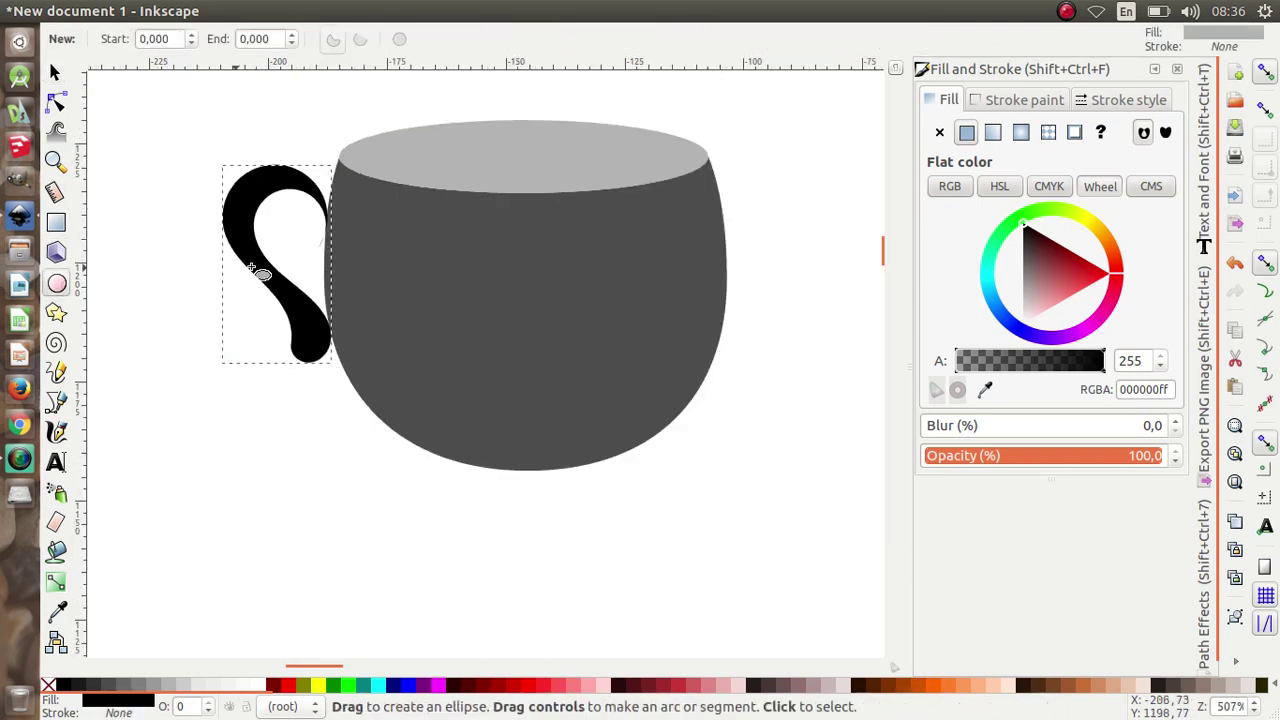
scroll(300, 249, "up", 3, "ctrl")
left_click_drag(348, 252, 282, 186)
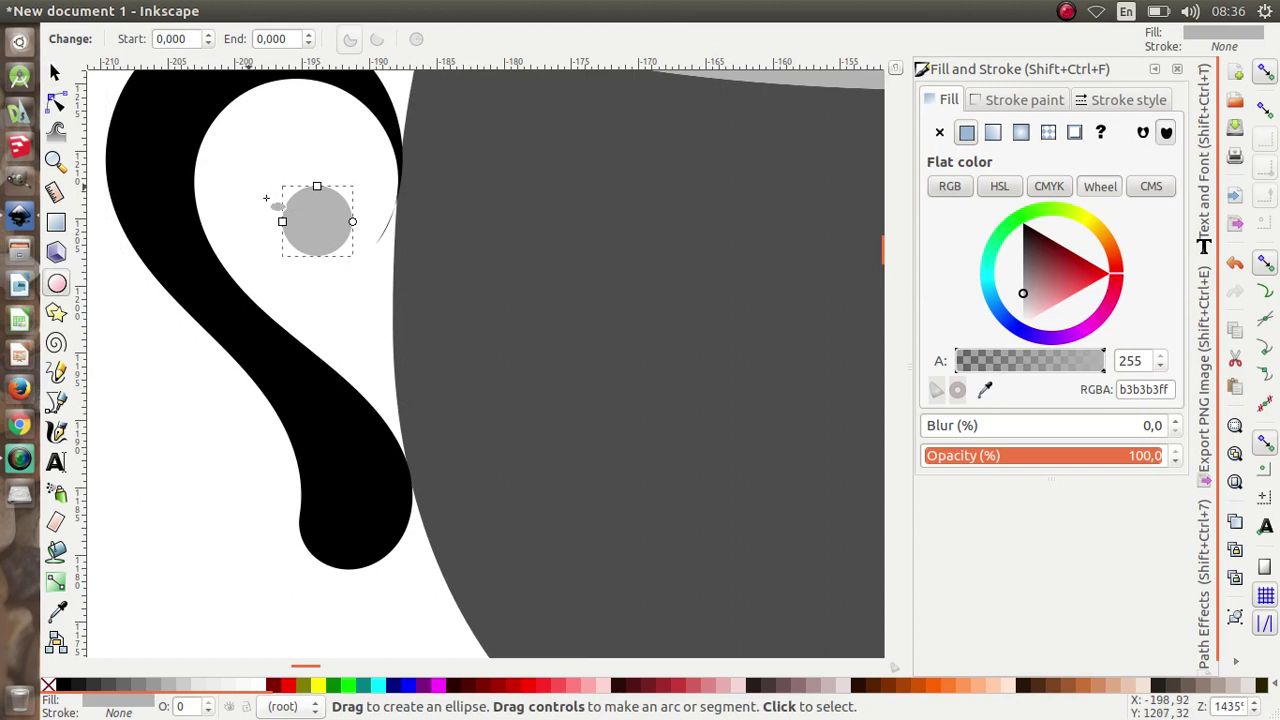
left_click_drag(312, 232, 332, 228)
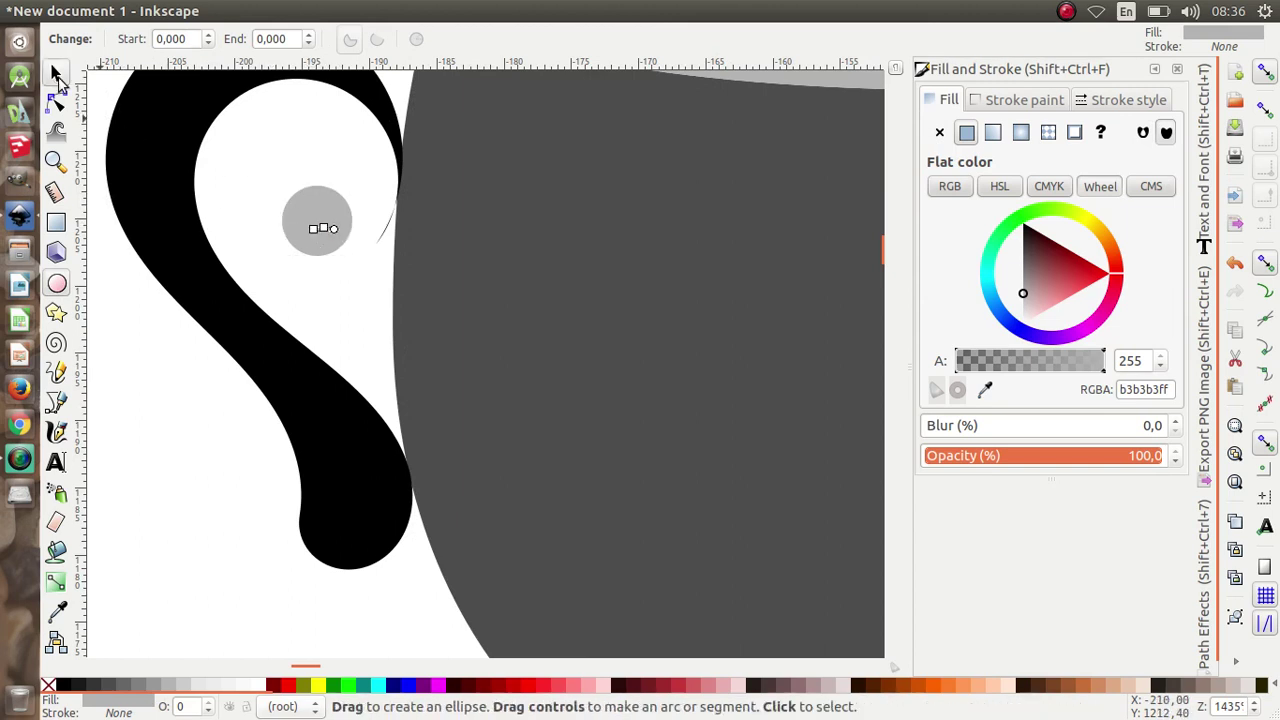
left_click(56, 75)
key("Delete")
Move the small circle to the tip of the handle's upper curl and unite it with the handle
left_click(328, 223)
left_click_drag(328, 223, 382, 154)
scroll(386, 177, "down", 1)
left_click(307, 103, "shift")
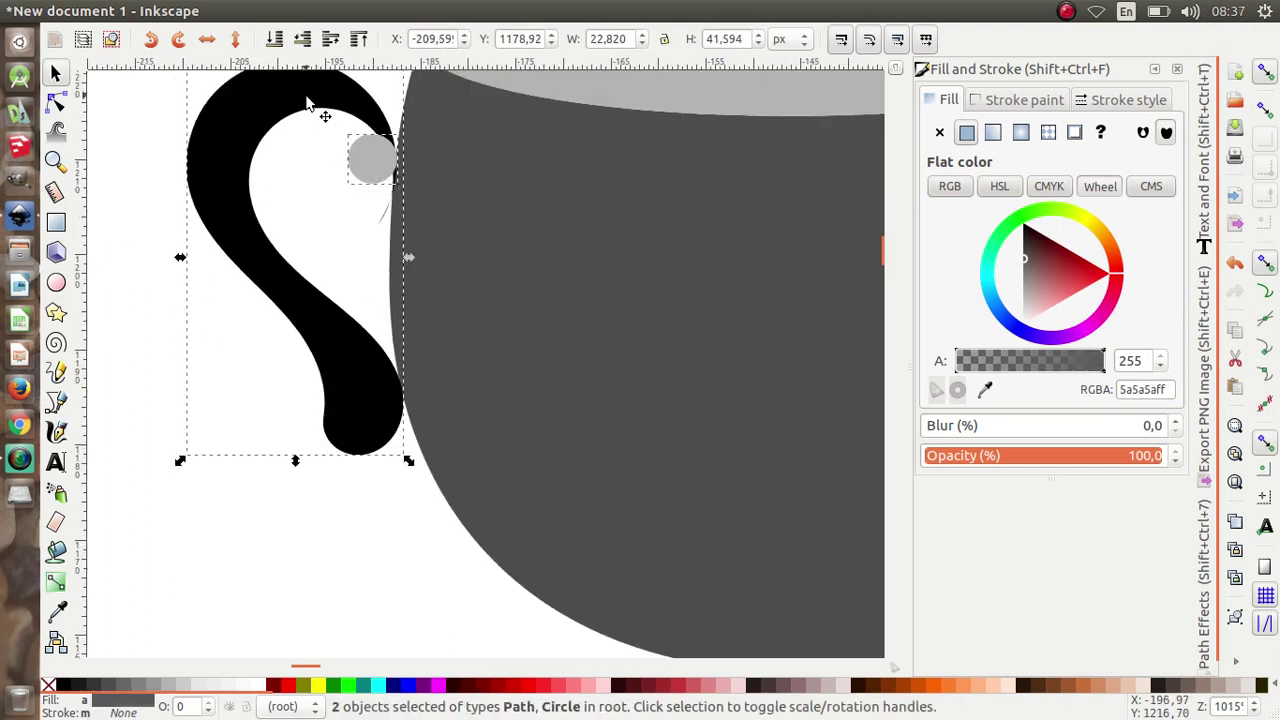
left_click(295, 10)
left_click(342, 124)
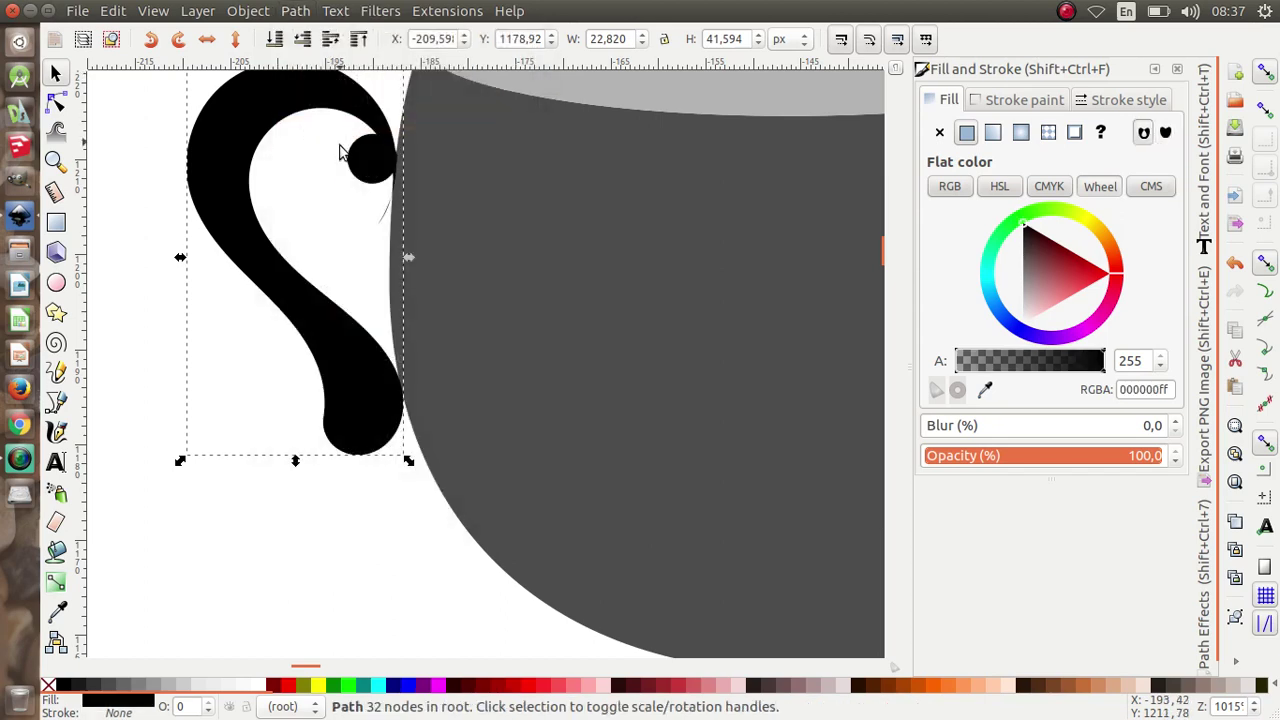
Shift the united handle slightly toward the cup
scroll(391, 225, "down", 1)
left_click_drag(305, 149, 308, 147)
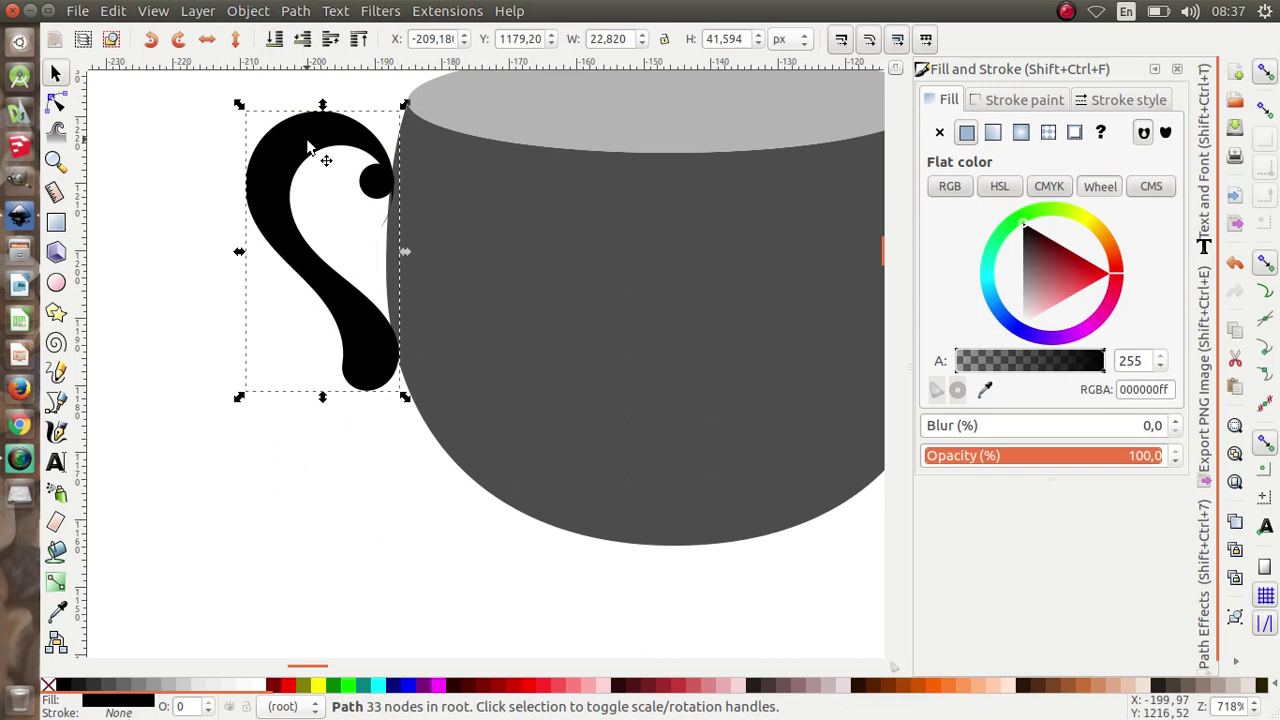
scroll(298, 178, "down", 2)
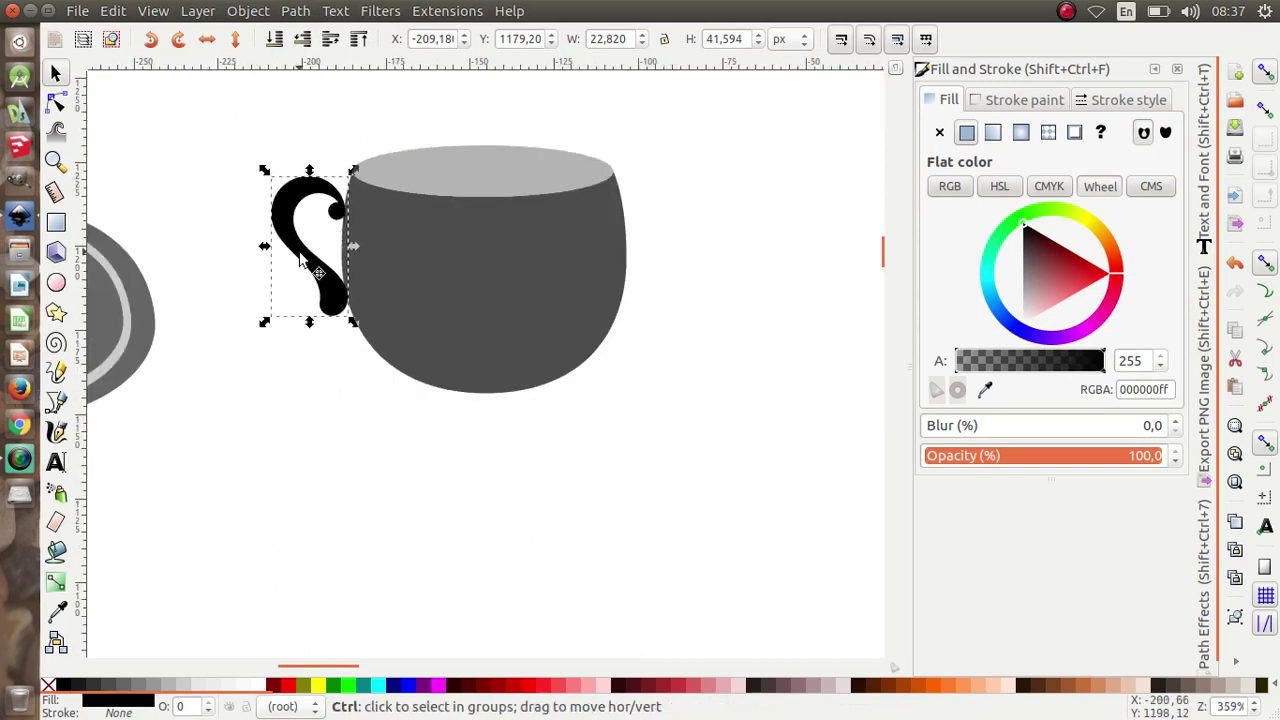
Duplicate the light grey ellipse of the cup's opening and offset one copy about 6.5 px below the other
left_click(477, 192, "ctrl")
scroll(480, 192, "up", 1)
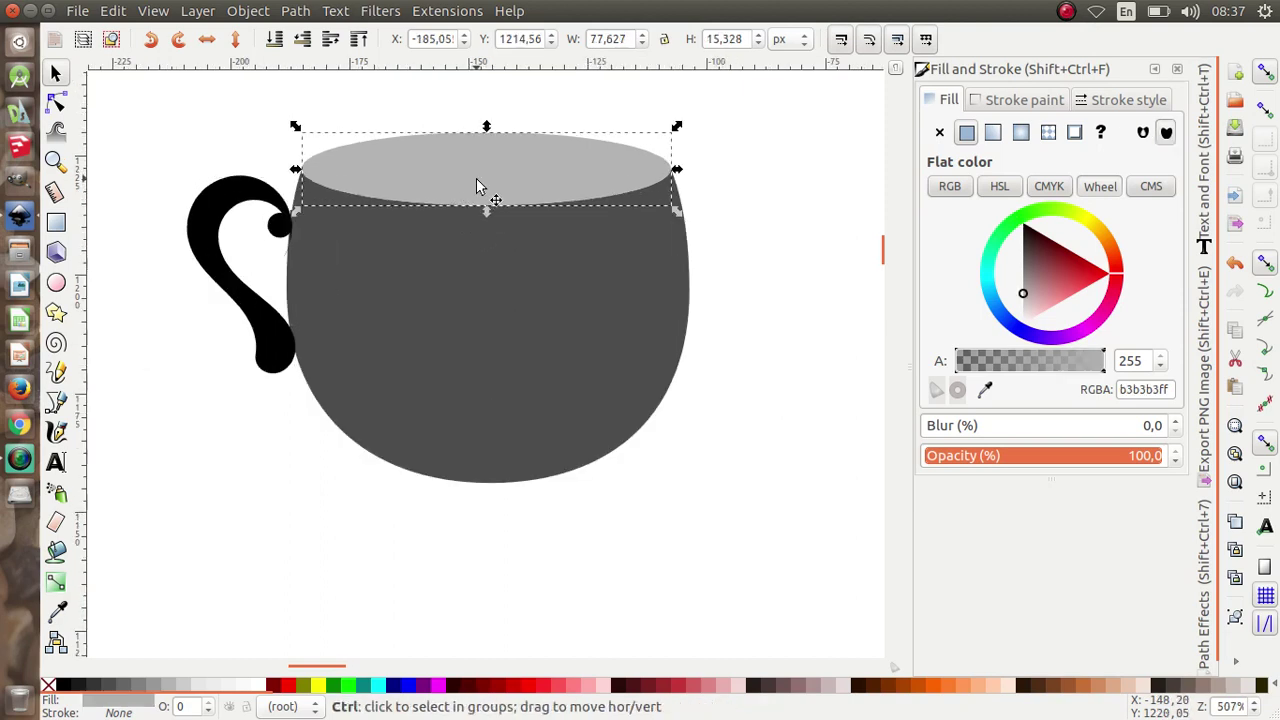
right_click(477, 186)
left_click(563, 313)
mouse_move(498, 184)
left_mouse_down()
mouse_move(503, 233)
mouse_move(497, 201)
left_mouse_up()
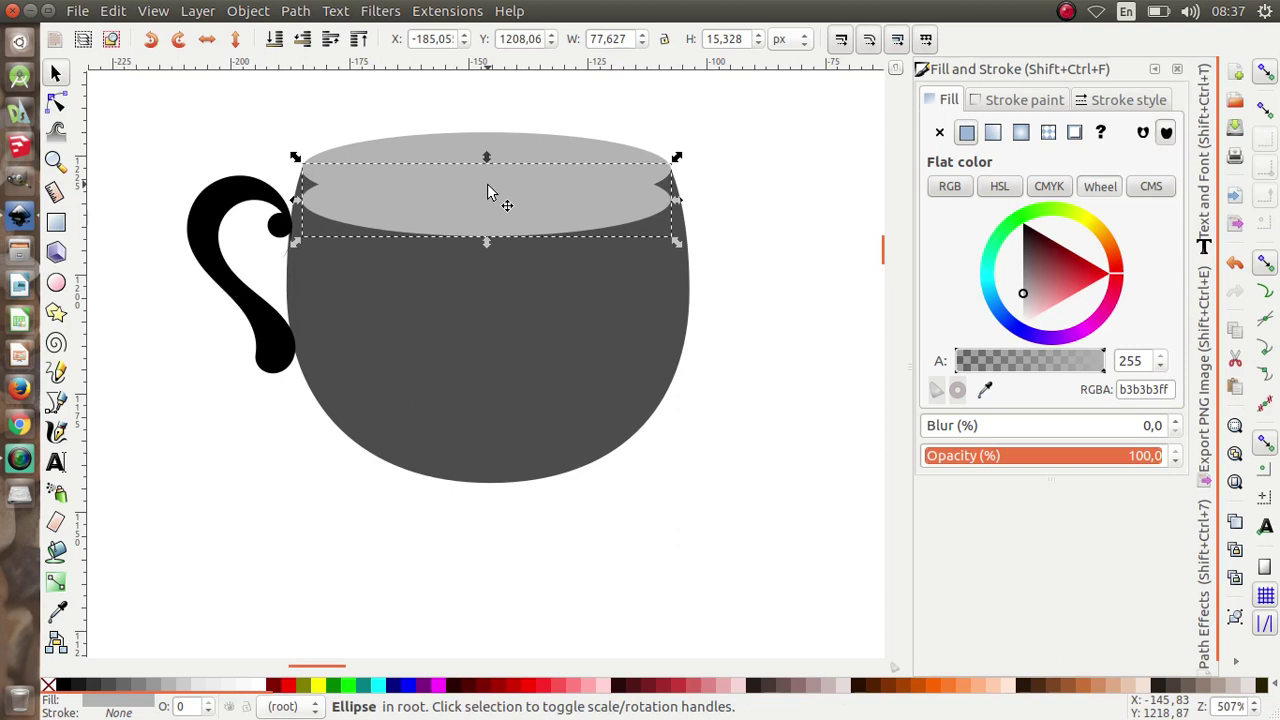
key("Up")
key("Up")
key("Up")
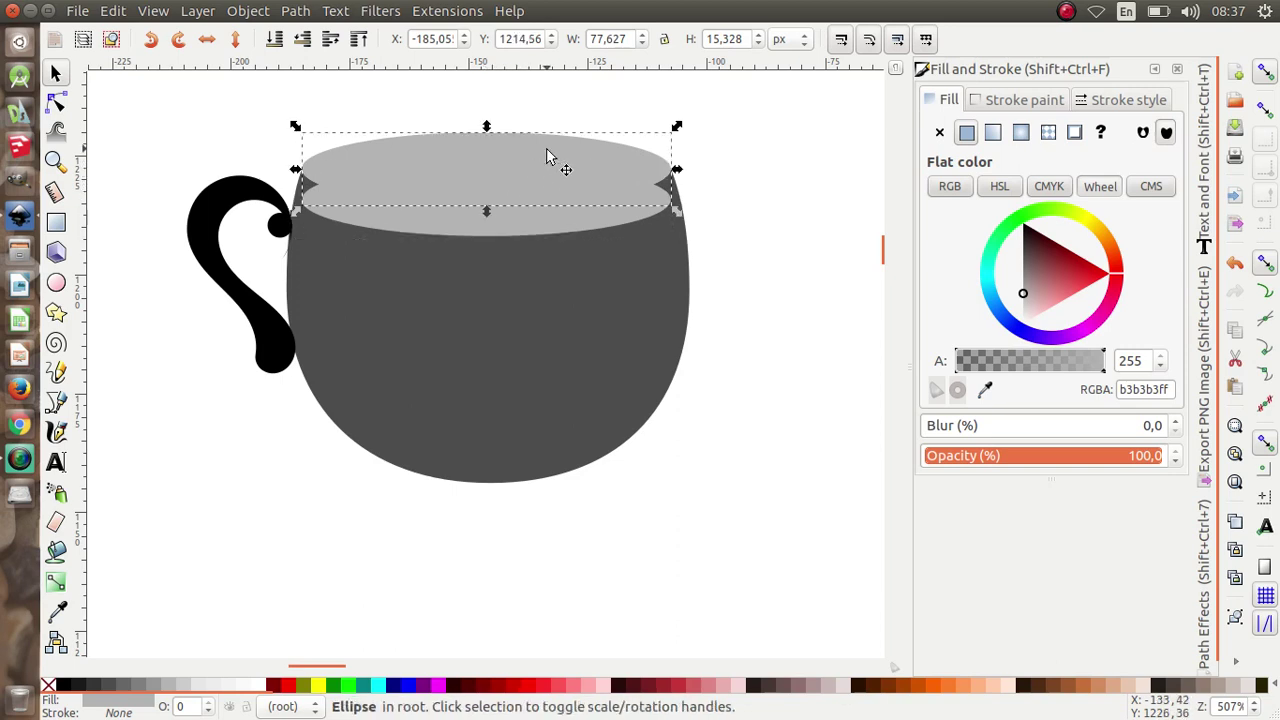
Duplicate the upper opening ellipse and intersect the duplicate with the lower ellipse to form a lens shape inside the cup's opening
right_click(546, 155)
left_click(616, 284)
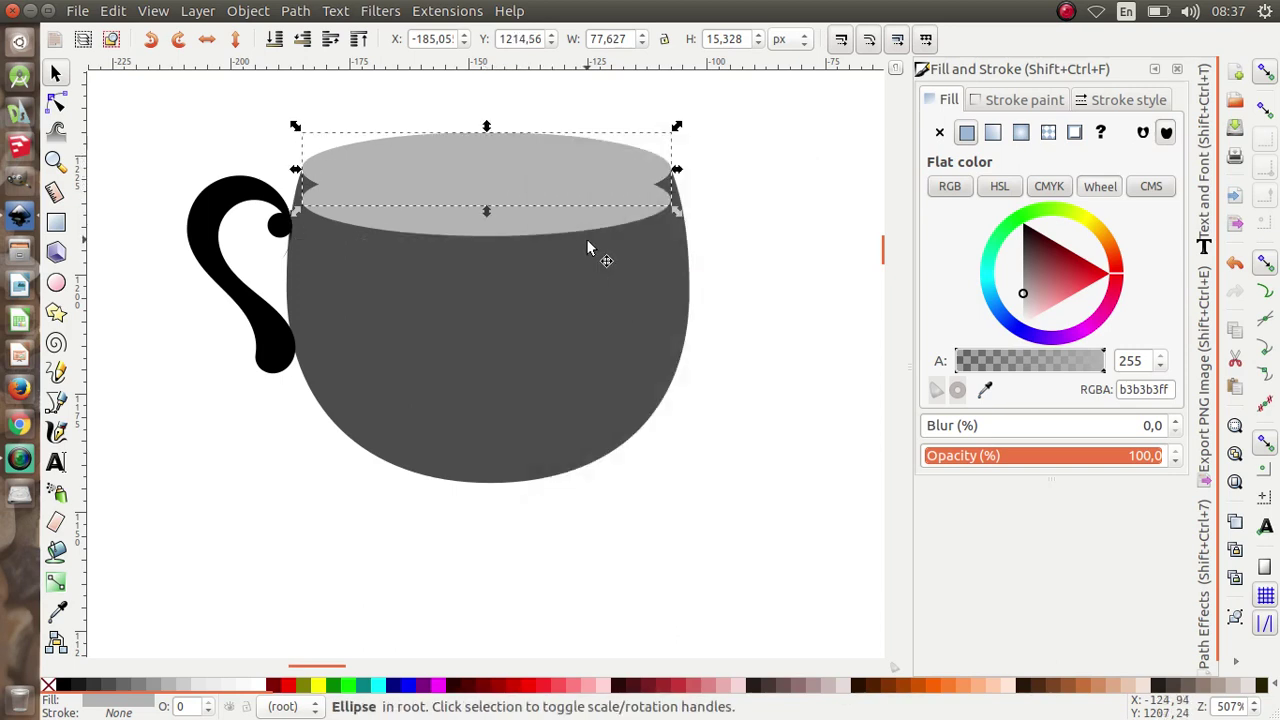
left_click(572, 219, "shift")
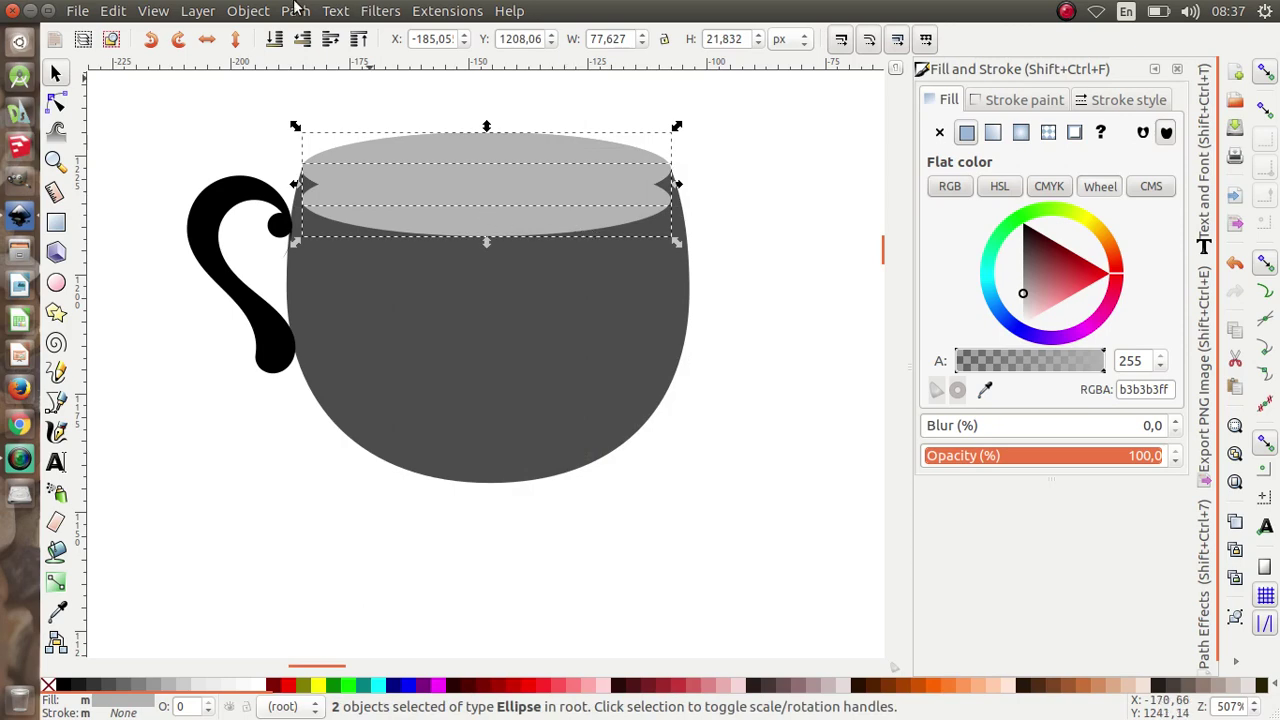
left_click(295, 10)
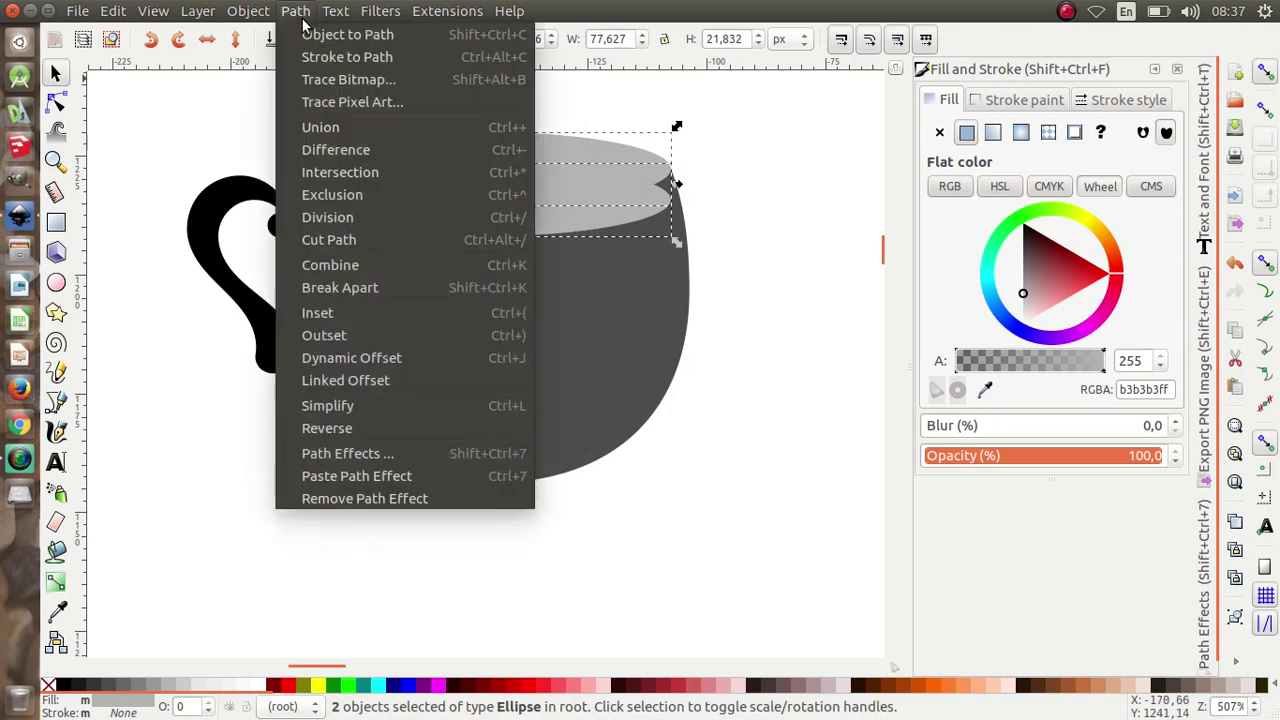
left_click(362, 174)
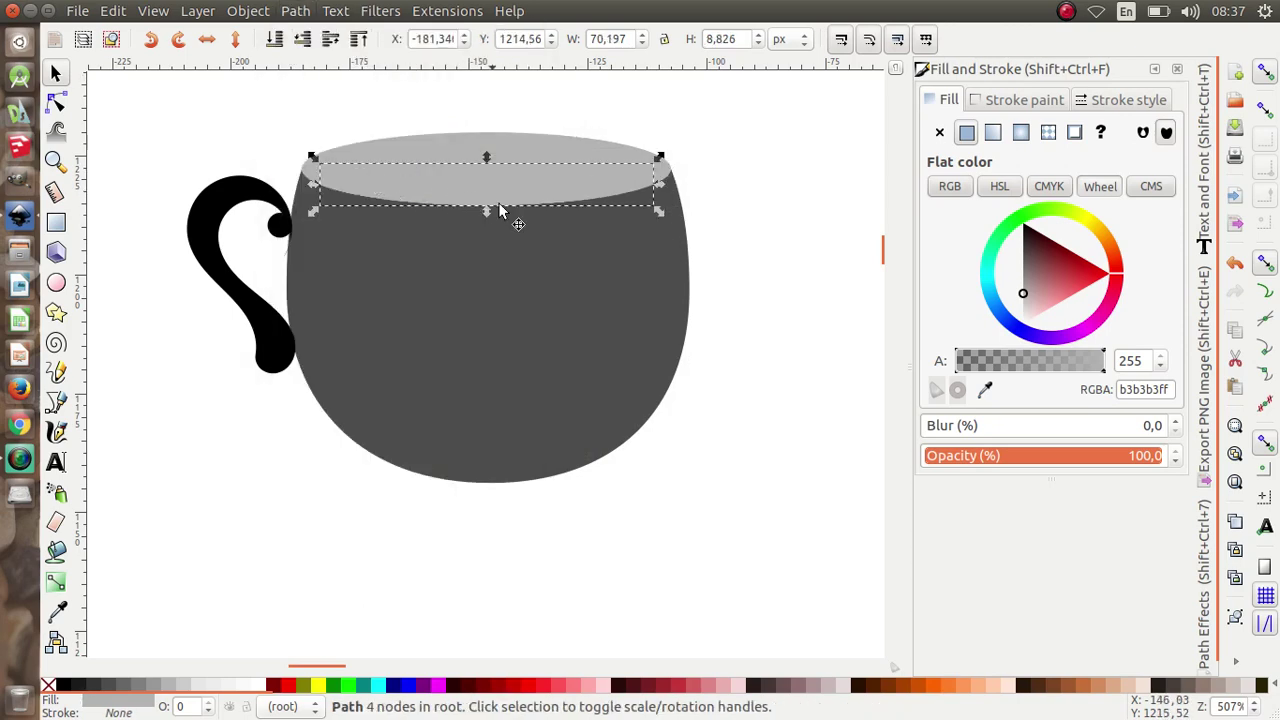
Fill the lens shape inside the cup's opening with a very dark red
left_click(463, 686)
left_click(572, 558)
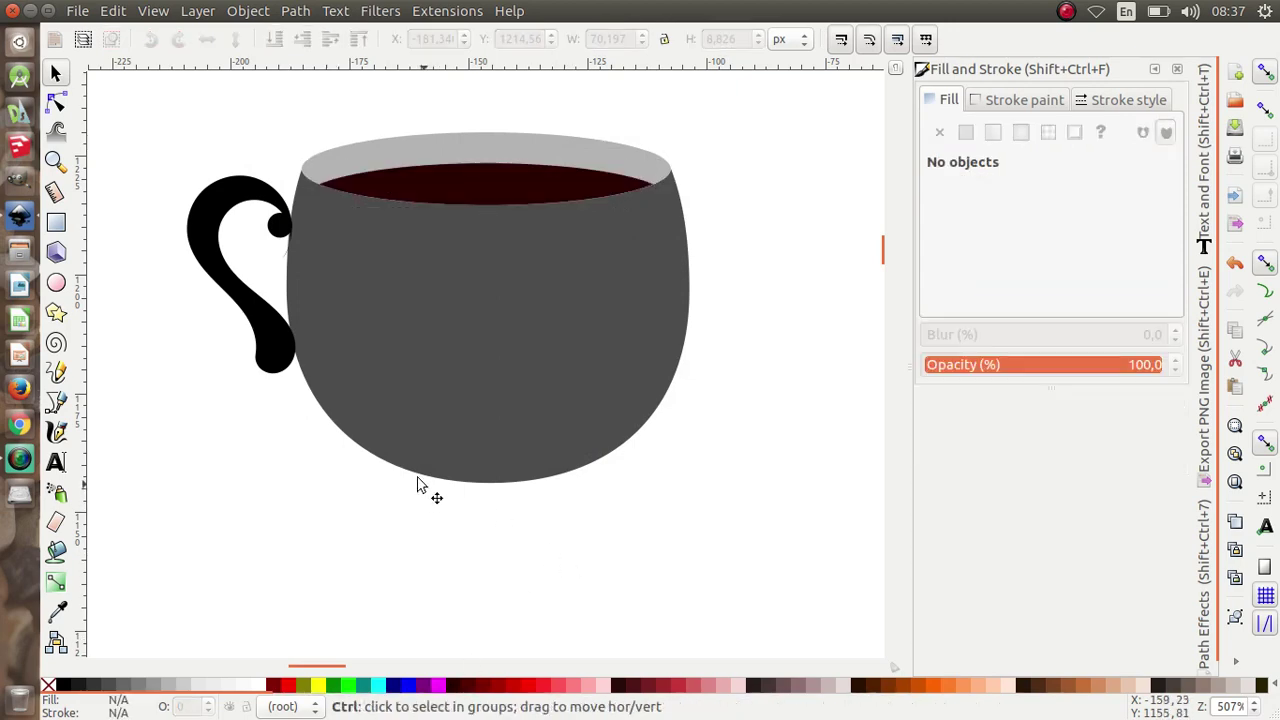
scroll(401, 448, "down", 3)
left_click_drag(506, 485, 305, 312)
scroll(435, 375, "down", 1)
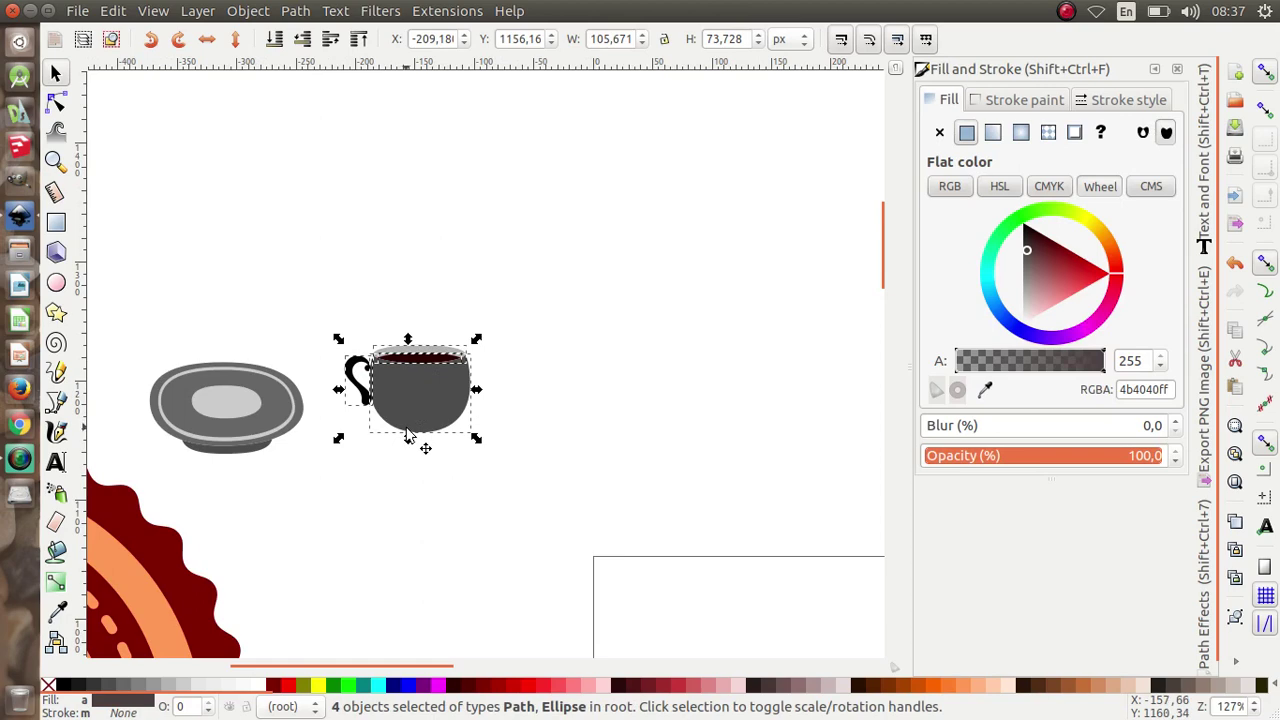
left_click(251, 480)
Lower the plate's dark grey base slightly to leave a thin gap beneath the plate
scroll(248, 458, "up", 4)
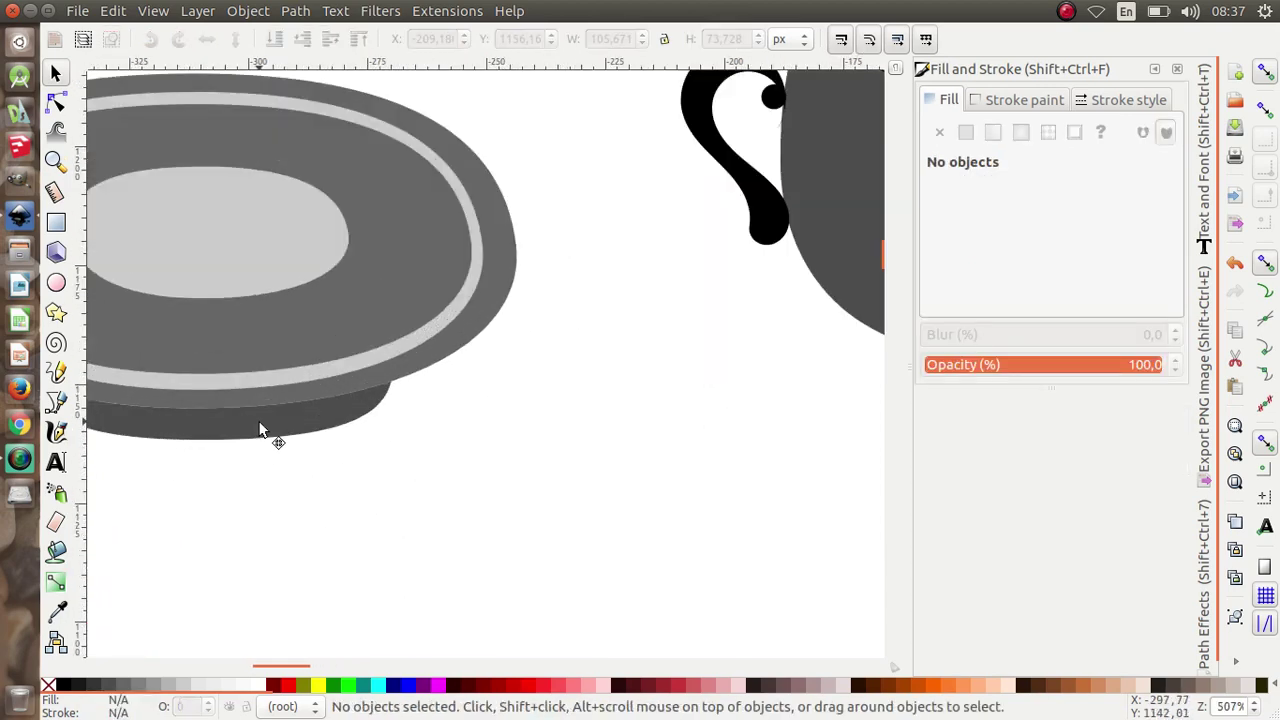
left_click(260, 430)
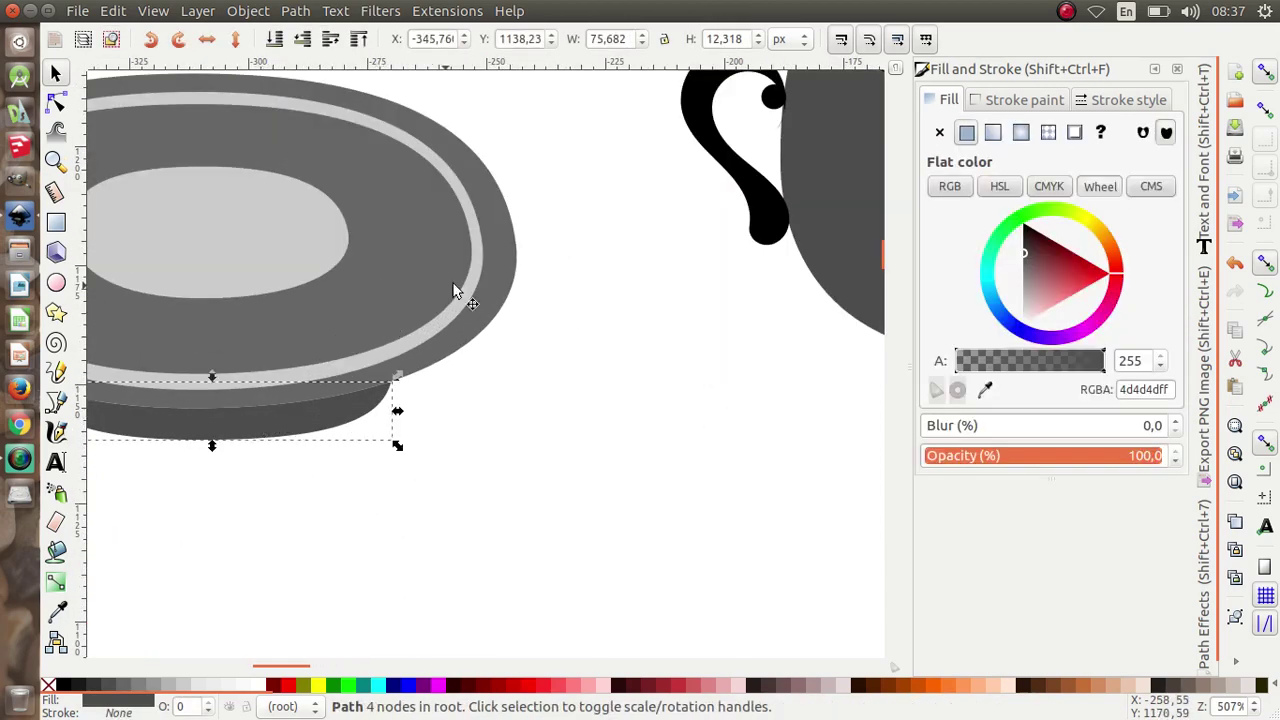
key("Down")
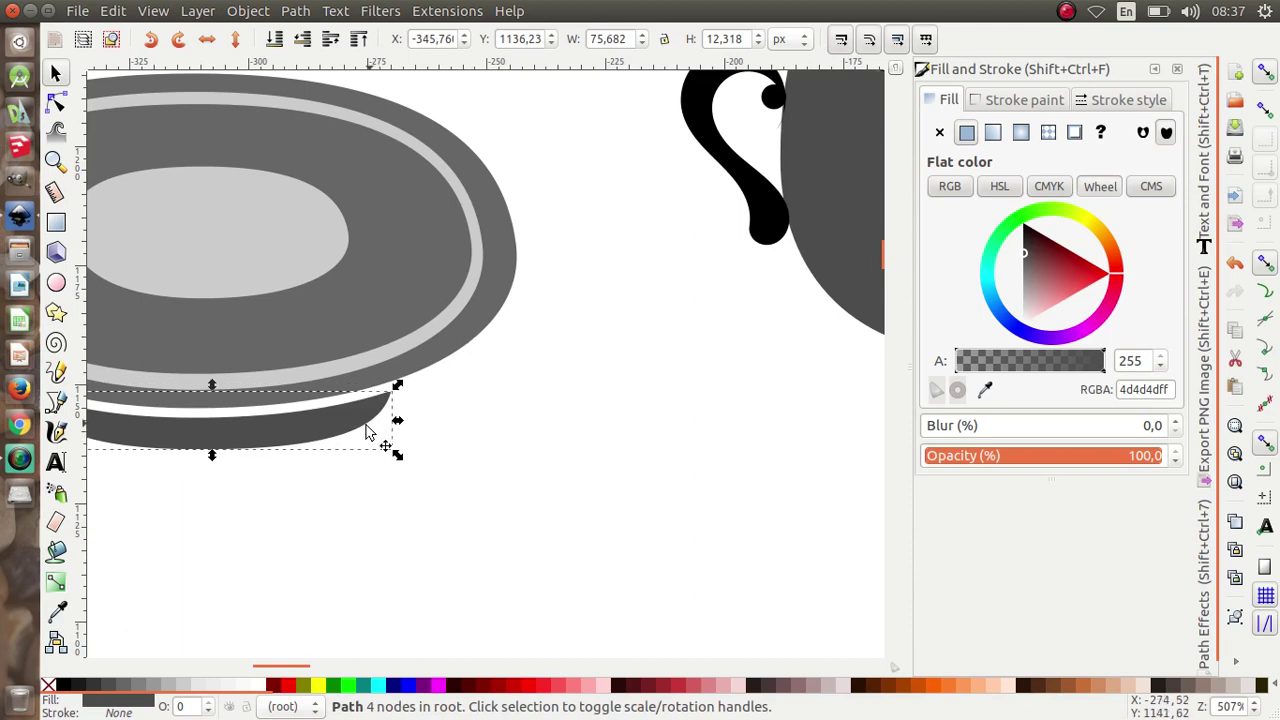
scroll(390, 410, "down", 2)
scroll(310, 420, "up", 4)
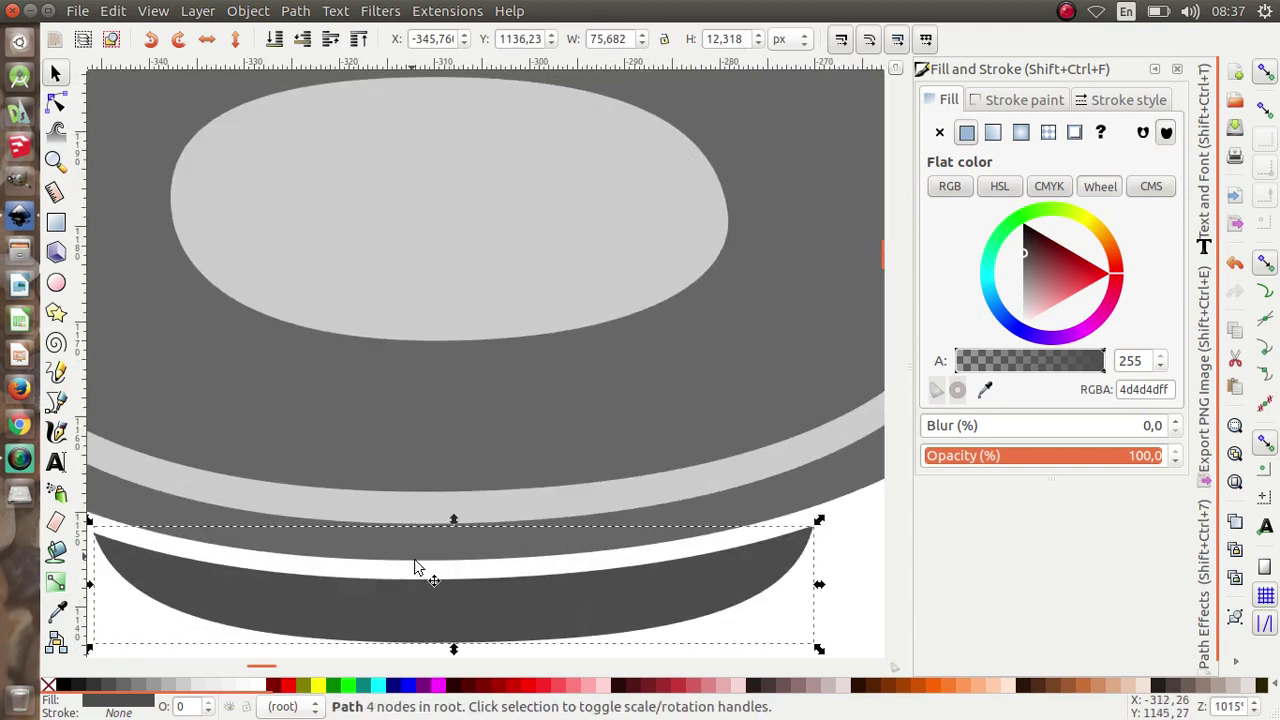
scroll(410, 560, "down", 4)
left_click_drag(429, 477, 425, 458)
scroll(390, 495, "down", 2)
Fill the plate's body and base with white and group the plate's four parts
left_click(588, 302, "shift")
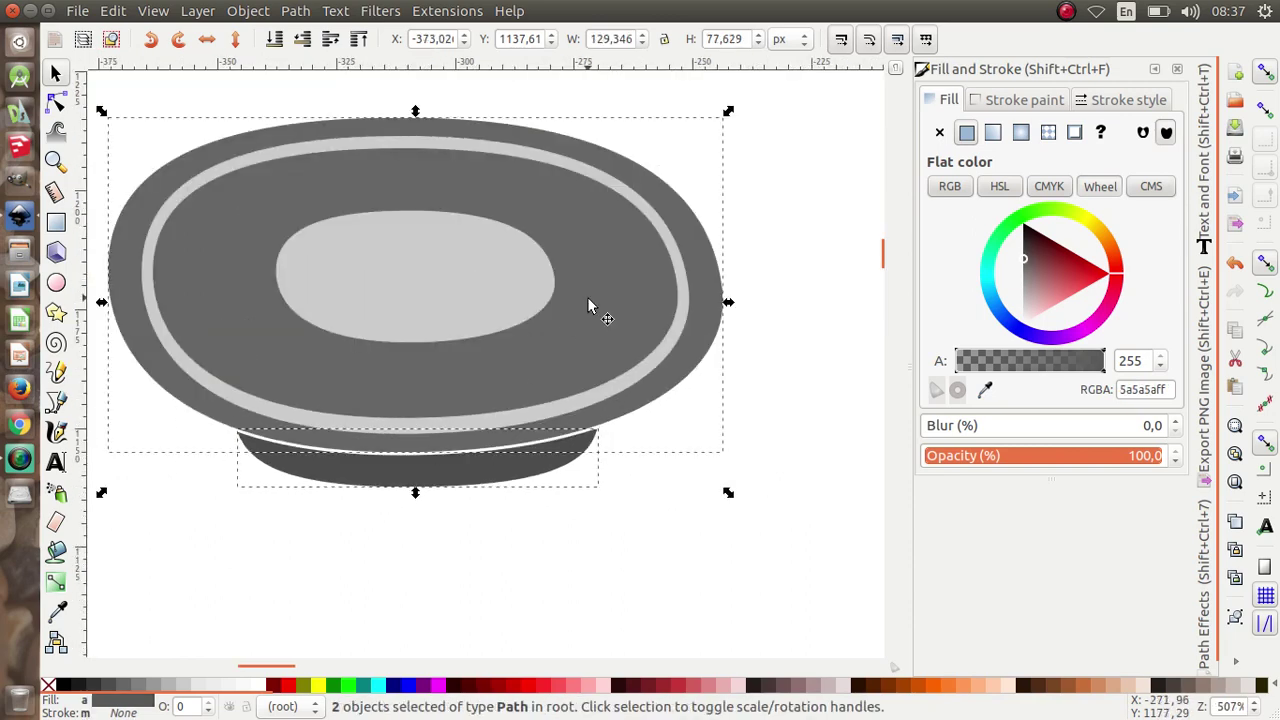
left_click(262, 686)
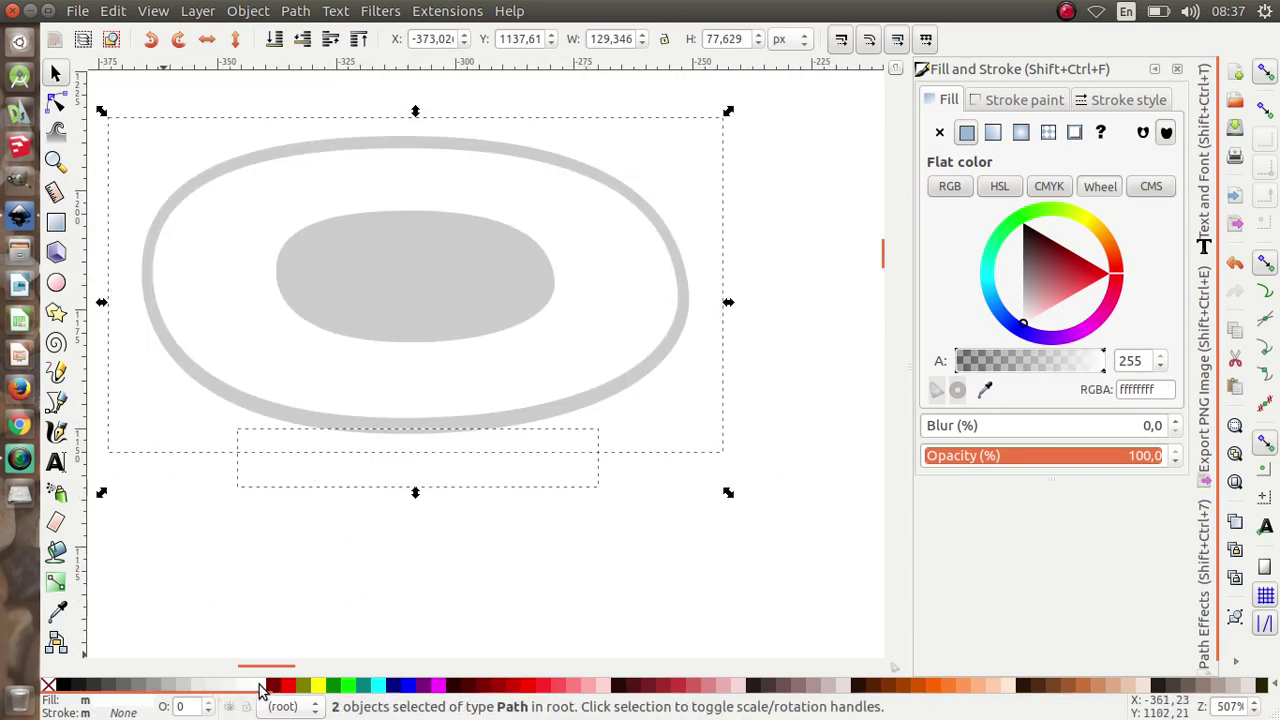
scroll(360, 470, "down", 2)
left_click(584, 522)
left_click_drag(584, 522, 172, 277)
right_click(288, 352)
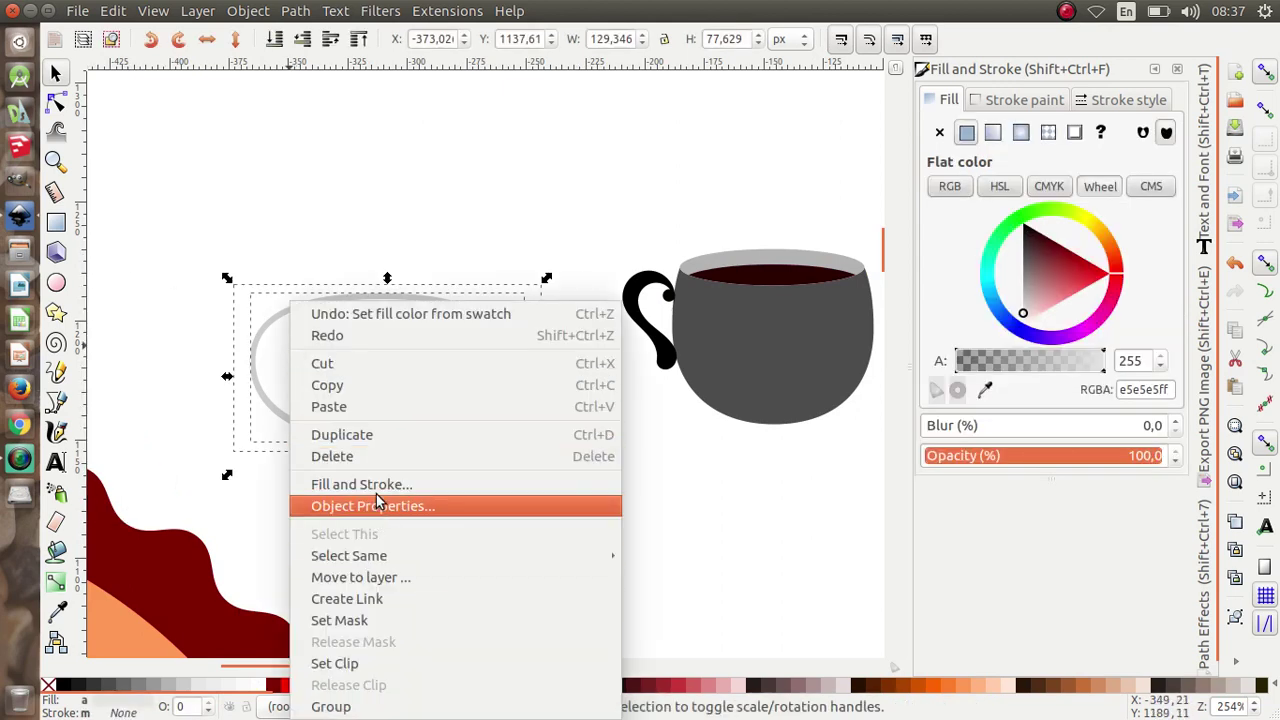
left_click(370, 708)
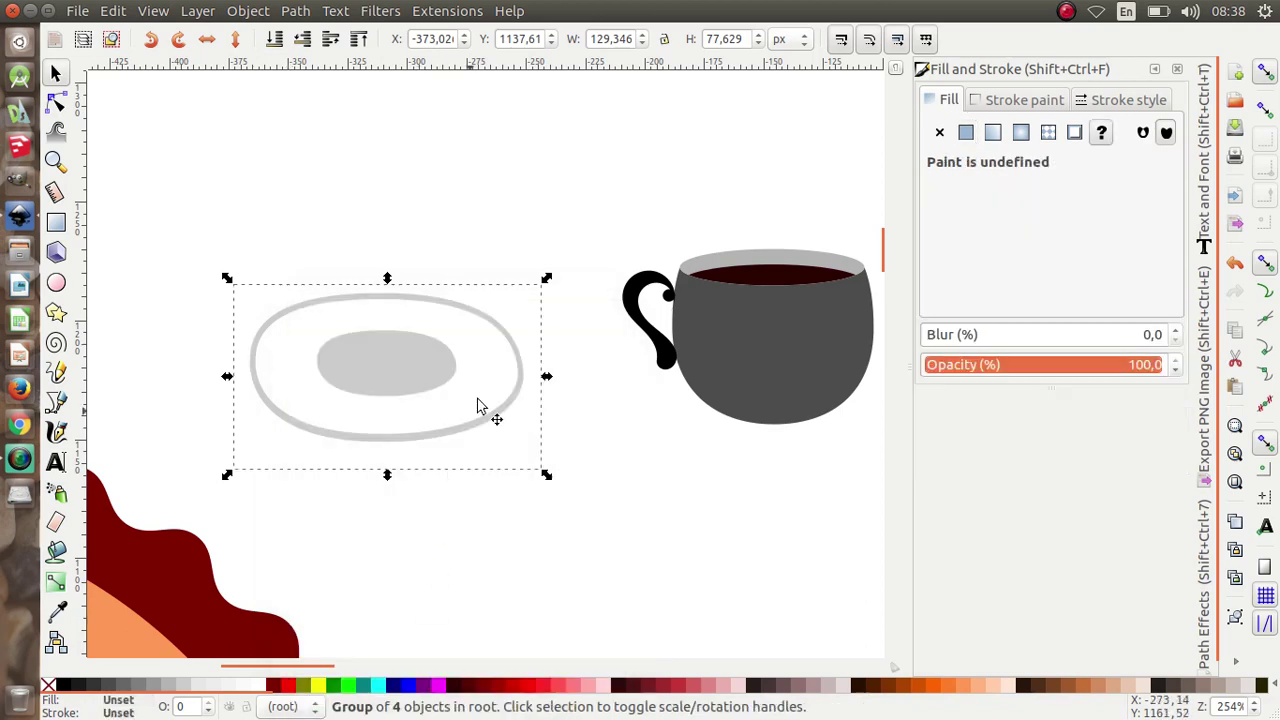
Fill the cup's body and its curled handle with white
scroll(343, 340, "down", 1)
scroll(594, 309, "up", 2)
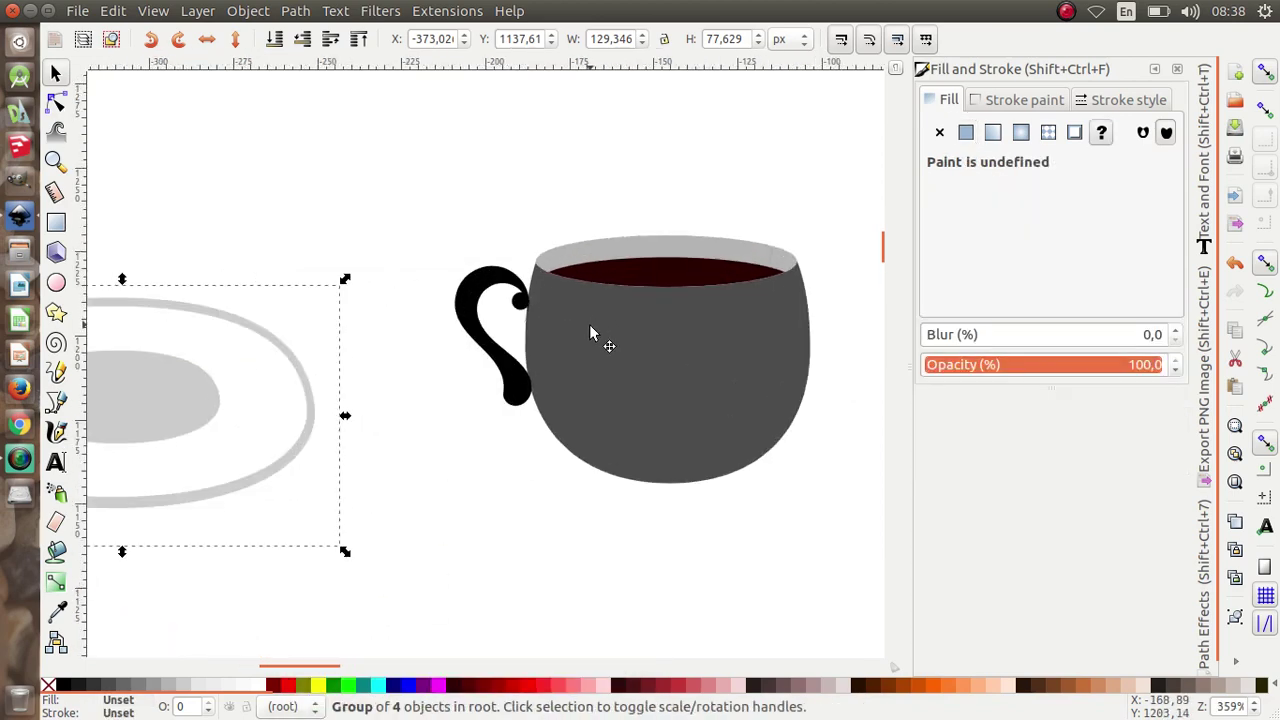
left_click(590, 325)
left_click(480, 295, "shift")
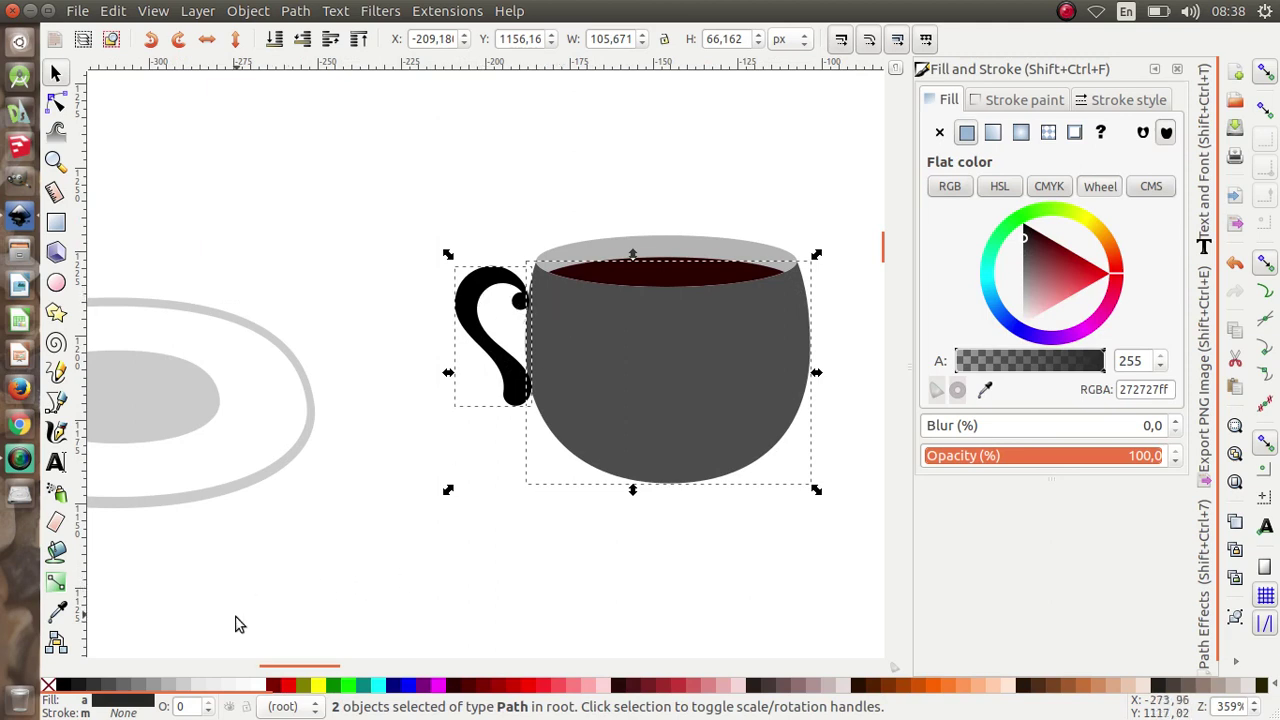
left_click(257, 686)
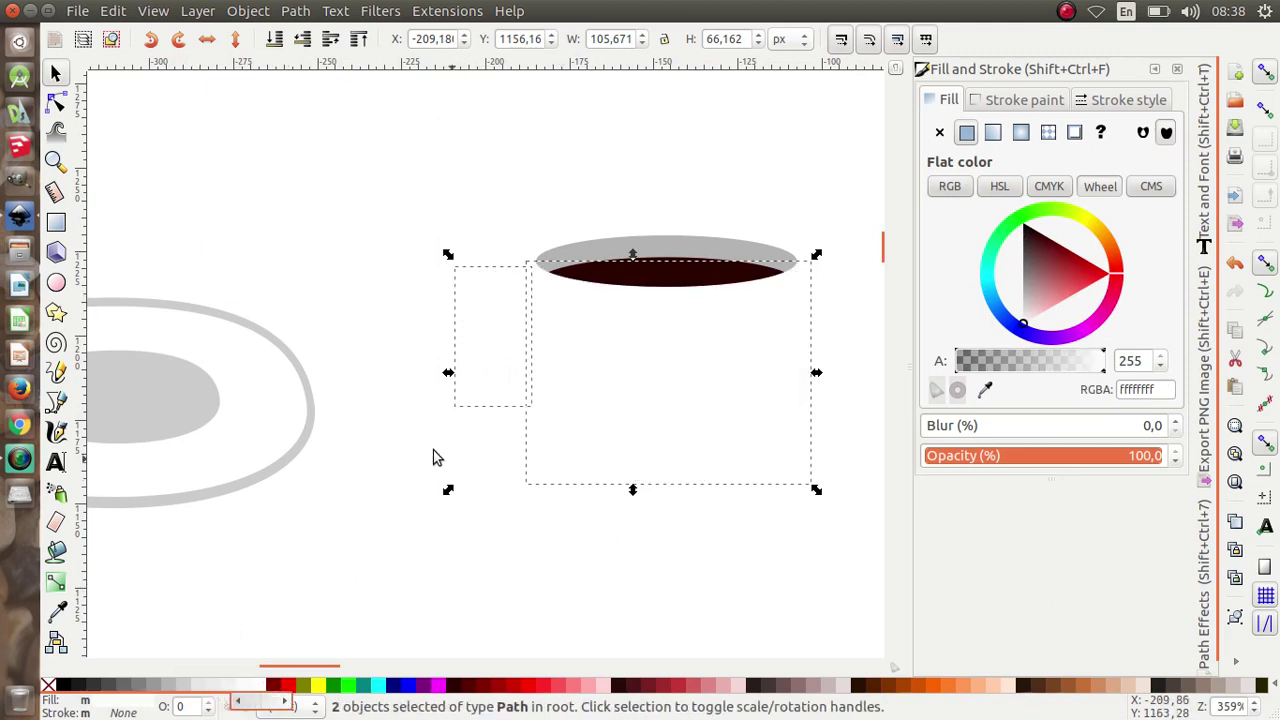
Group the cup's body, handle, rim ellipse and dark lens shape
scroll(632, 297, "down", 1)
left_click_drag(795, 180, 390, 536)
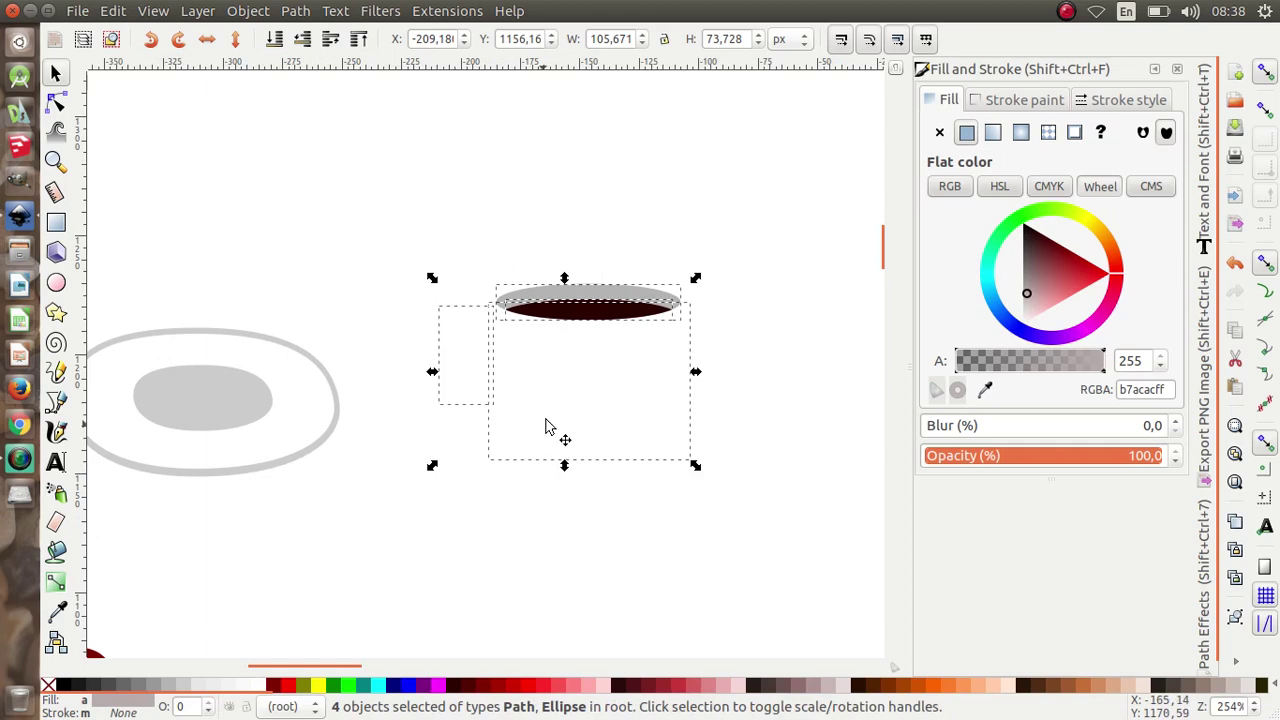
right_click(566, 398)
left_click(604, 407)
scroll(622, 391, "down", 1)
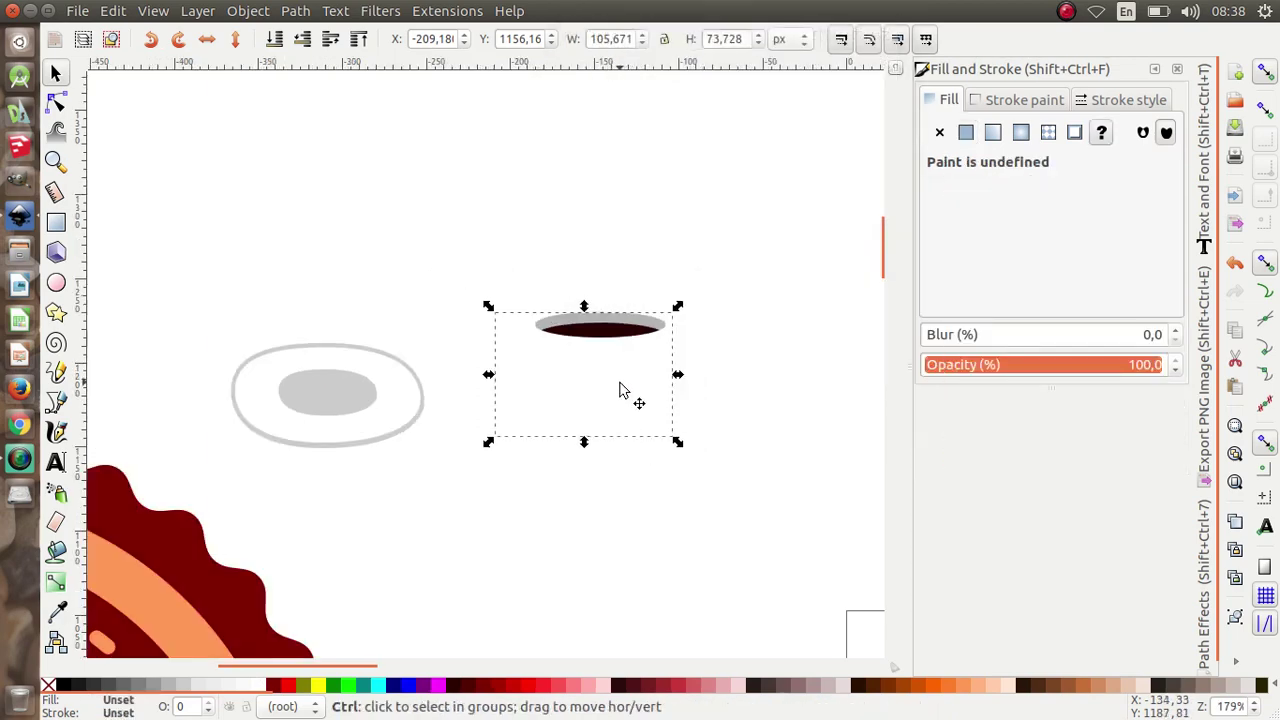
Place the cup on the plate and move both onto the upper part of the badge's inner circle
left_click_drag(613, 375, 337, 346)
scroll(360, 343, "down", 2)
left_click_drag(485, 442, 210, 247)
scroll(420, 320, "down", 1)
left_click_drag(365, 335, 255, 466)
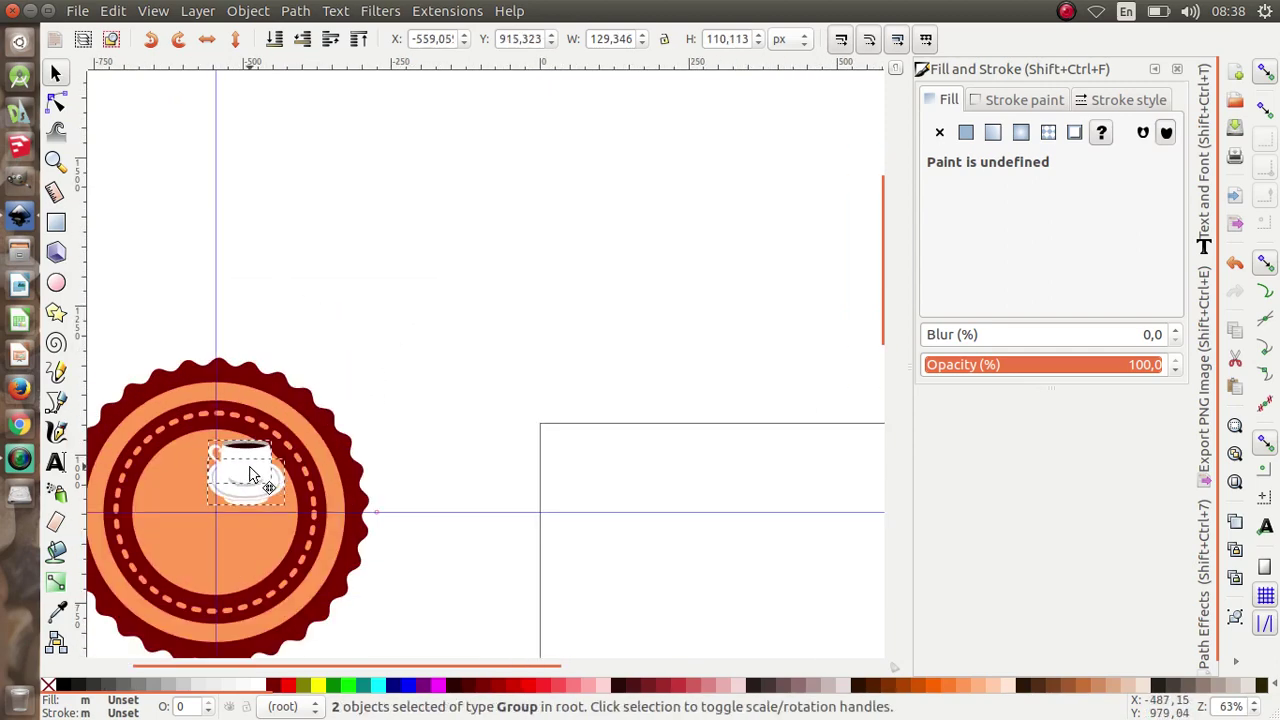
scroll(255, 470, "up", 3)
scroll(441, 390, "up", 3)
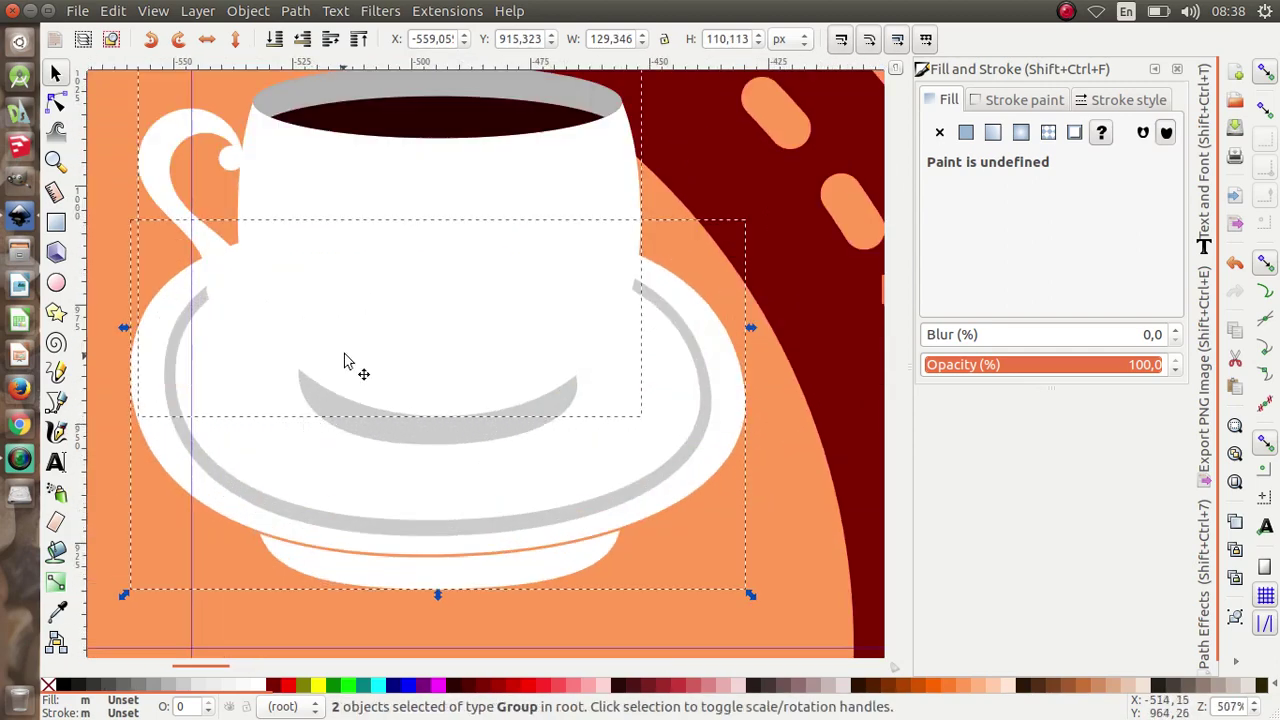
mouse_move(399, 328)
left_mouse_down()
mouse_move(406, 354)
mouse_move(400, 323)
left_mouse_up()
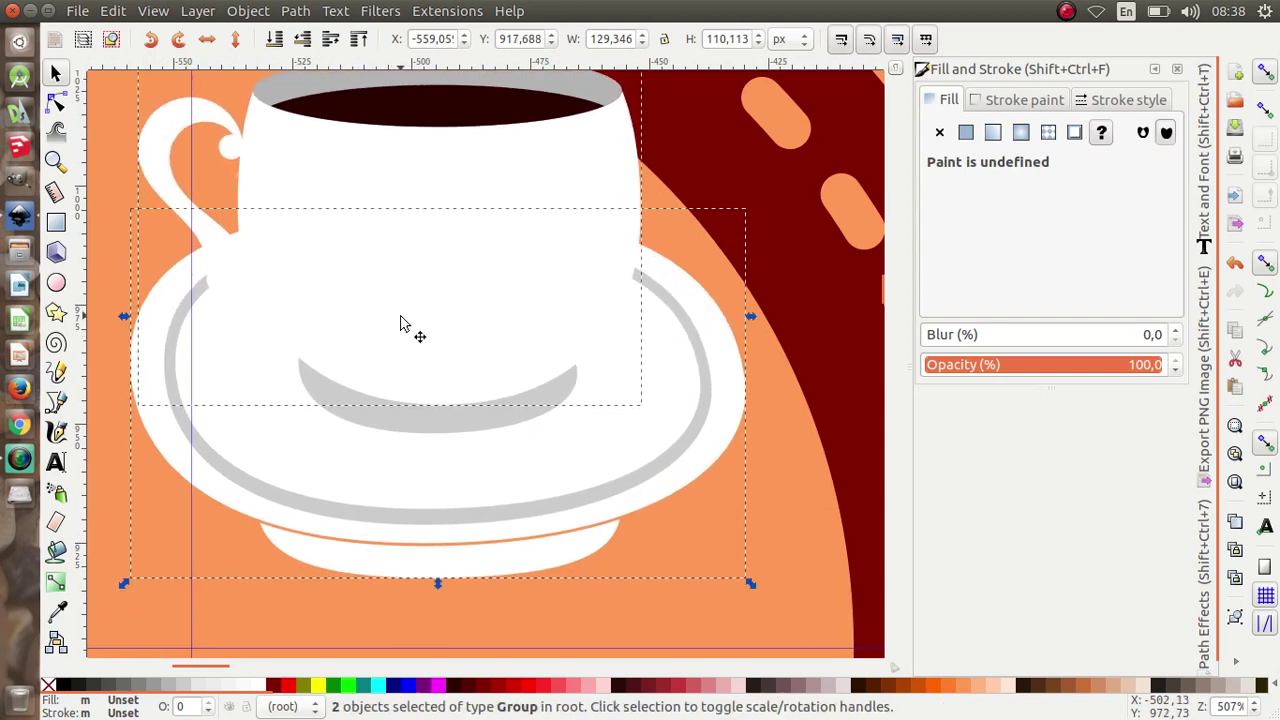
Lower the cup group about 3 px on the plate
left_click(766, 449)
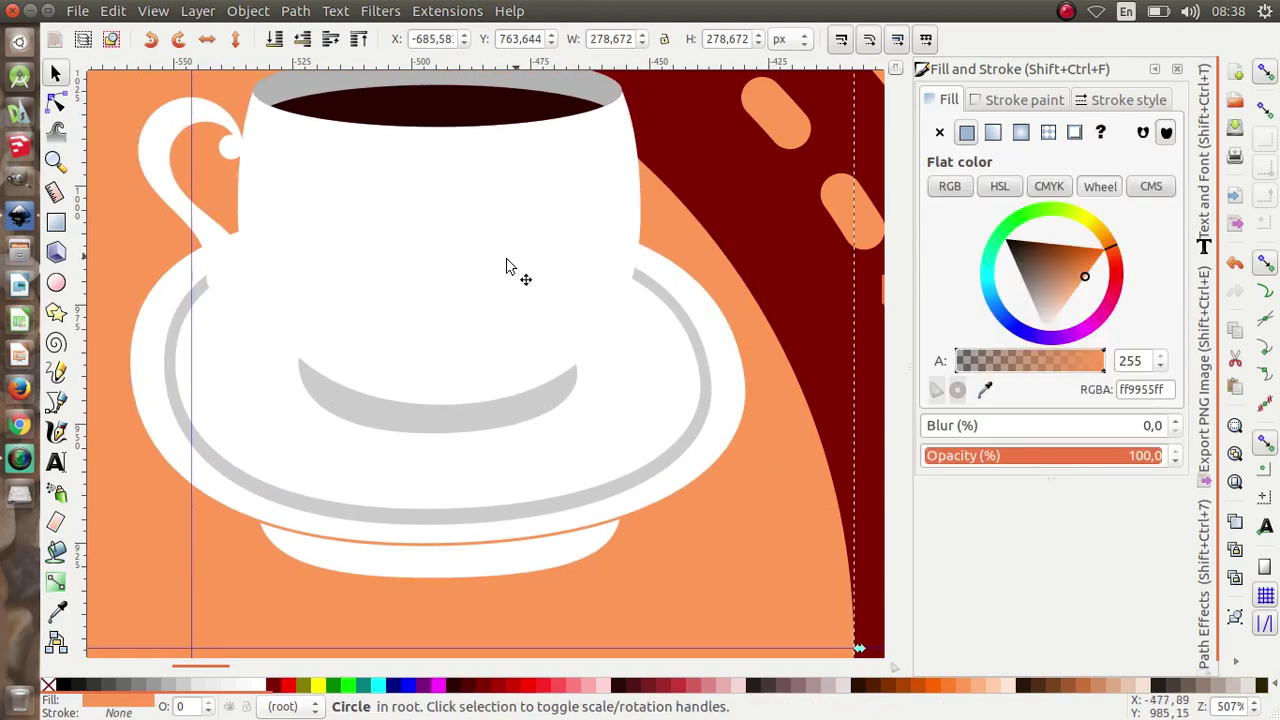
left_click(474, 257)
left_click_drag(474, 257, 480, 277)
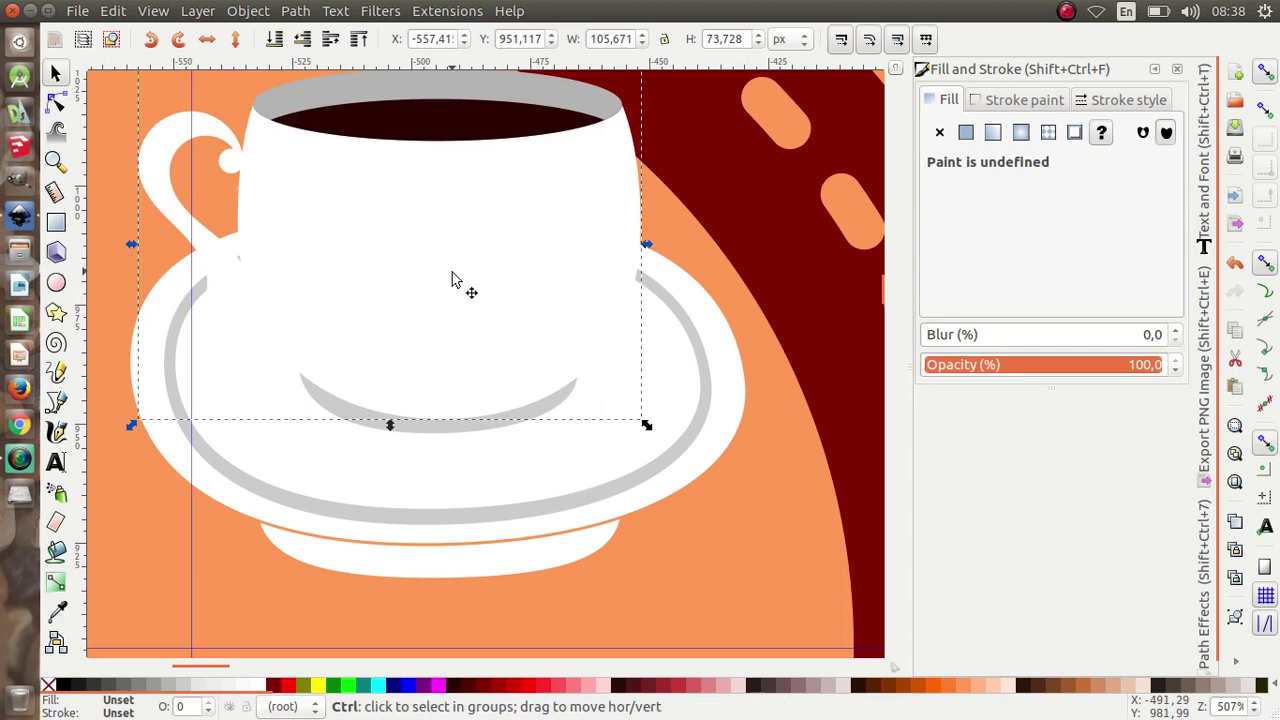
Duplicate the cup and plate and place the copy to the left of the original on the badge
scroll(455, 280, "down", 4)
left_click_drag(678, 150, 333, 405)
key("ctrl+d")
left_click_drag(414, 290, 232, 330)
Give the right-hand cup and plate a flat black stroke with a solid line and round joins
mouse_move(689, 128)
left_mouse_down()
mouse_move(320, 434)
mouse_move(348, 420)
left_mouse_up()
scroll(437, 315, "up", 1)
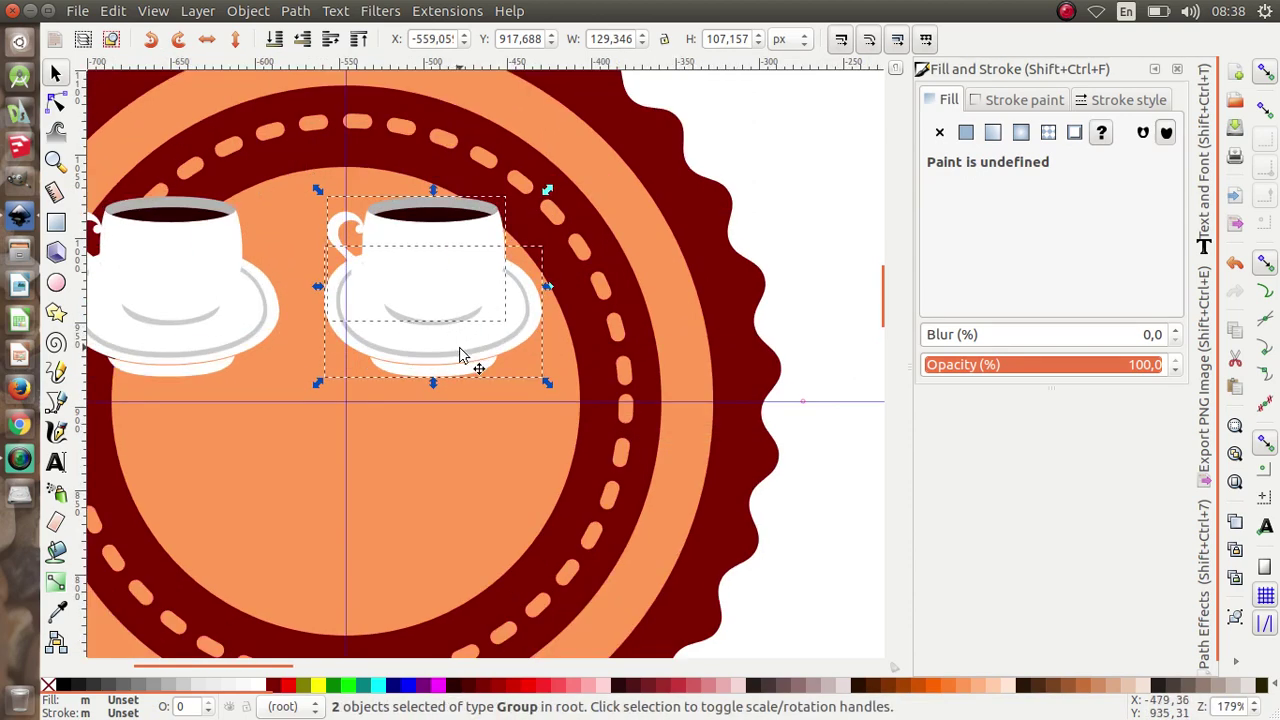
left_click(1022, 101)
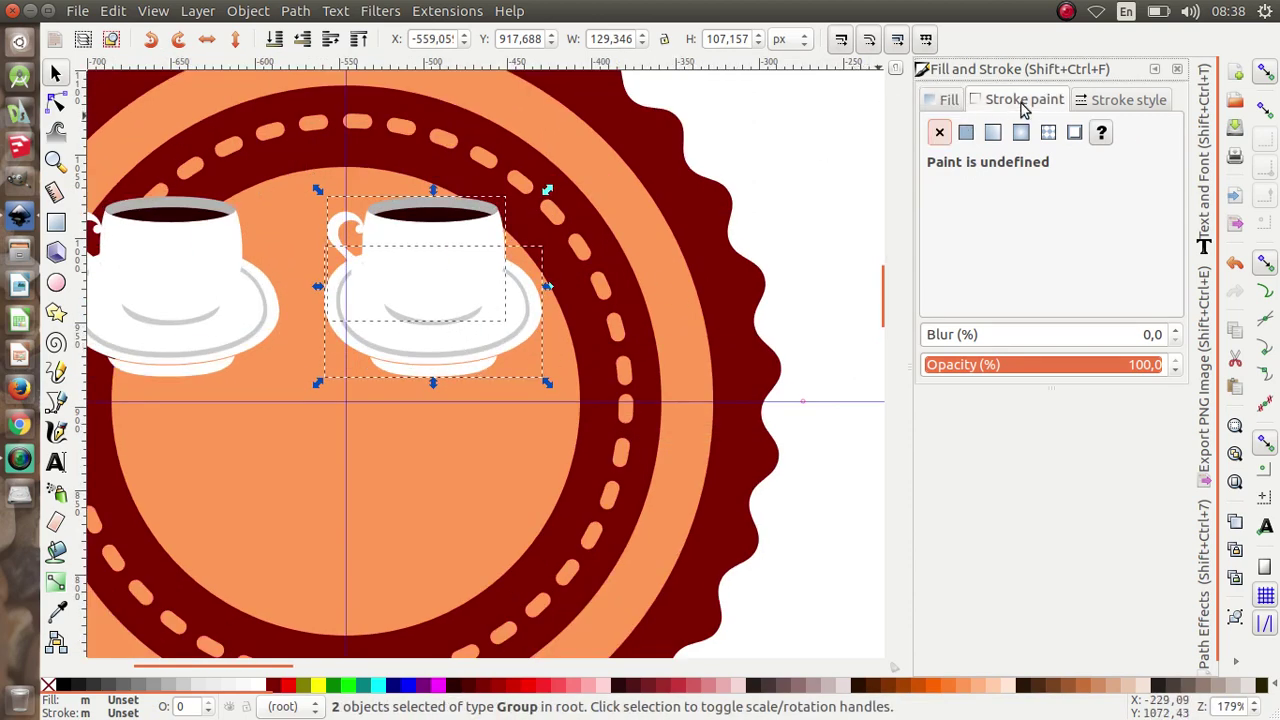
left_click(965, 133)
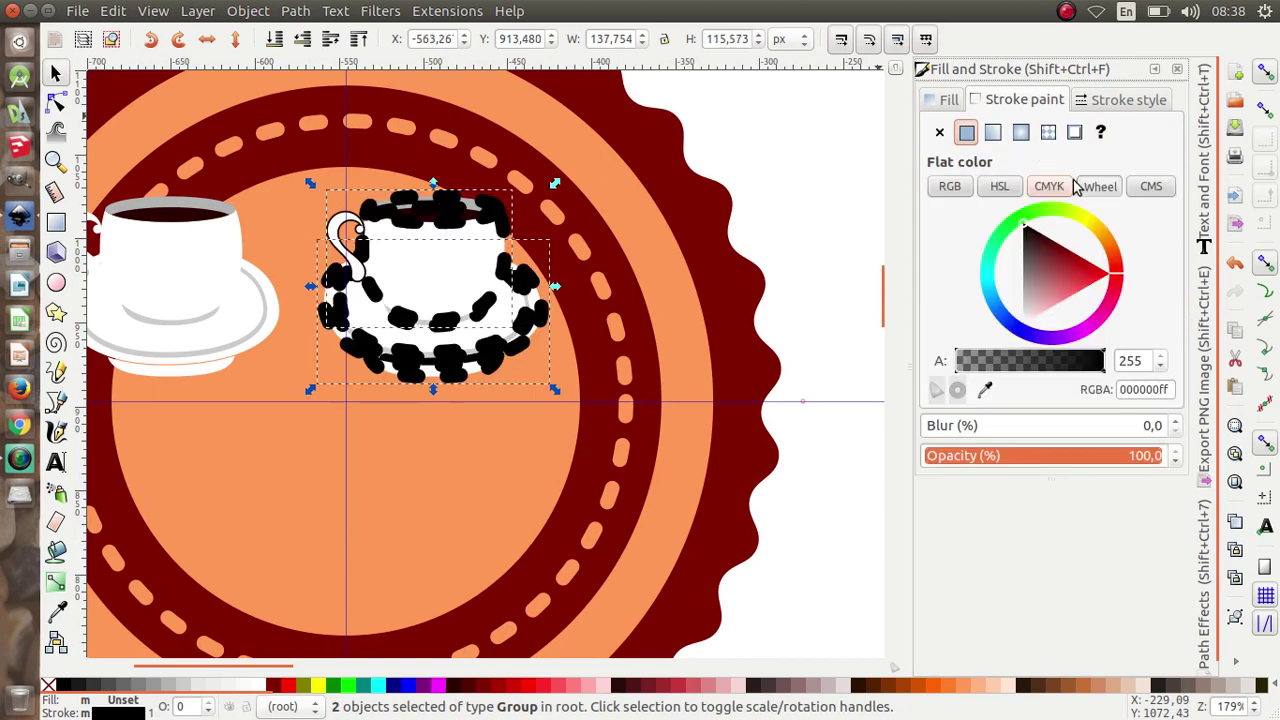
left_click(1095, 108)
left_click(1097, 270)
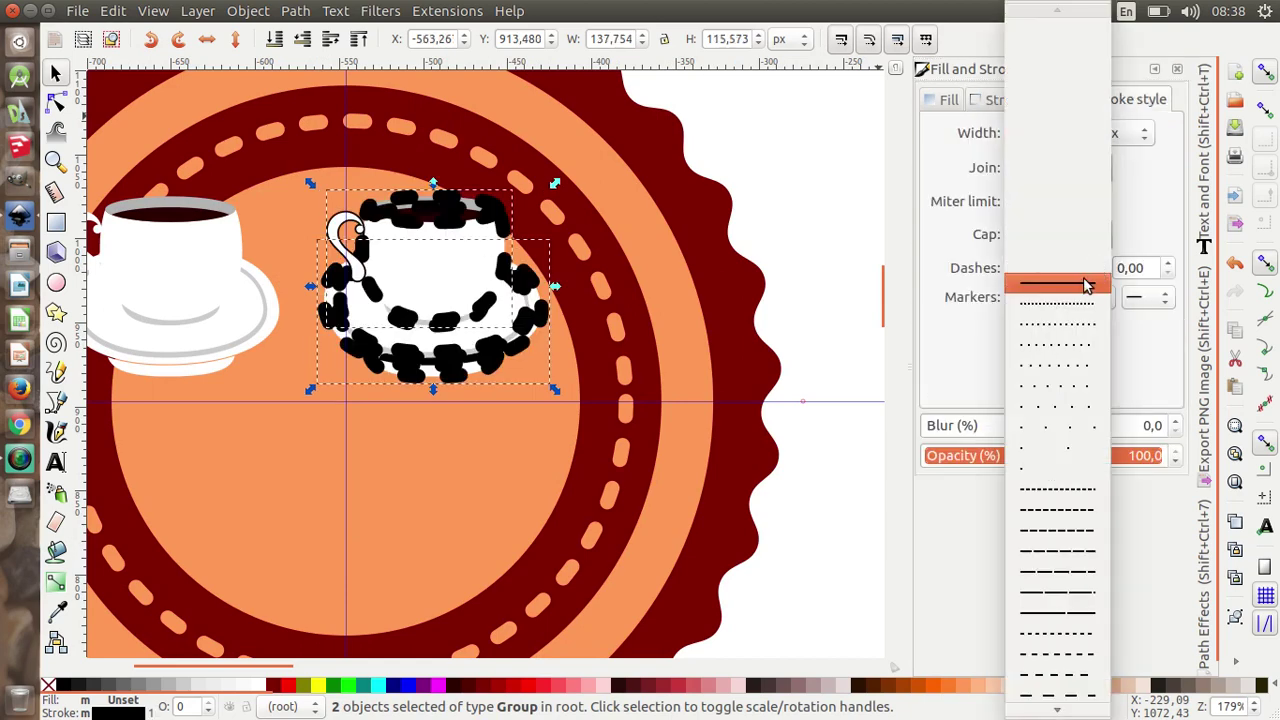
left_click(1087, 285)
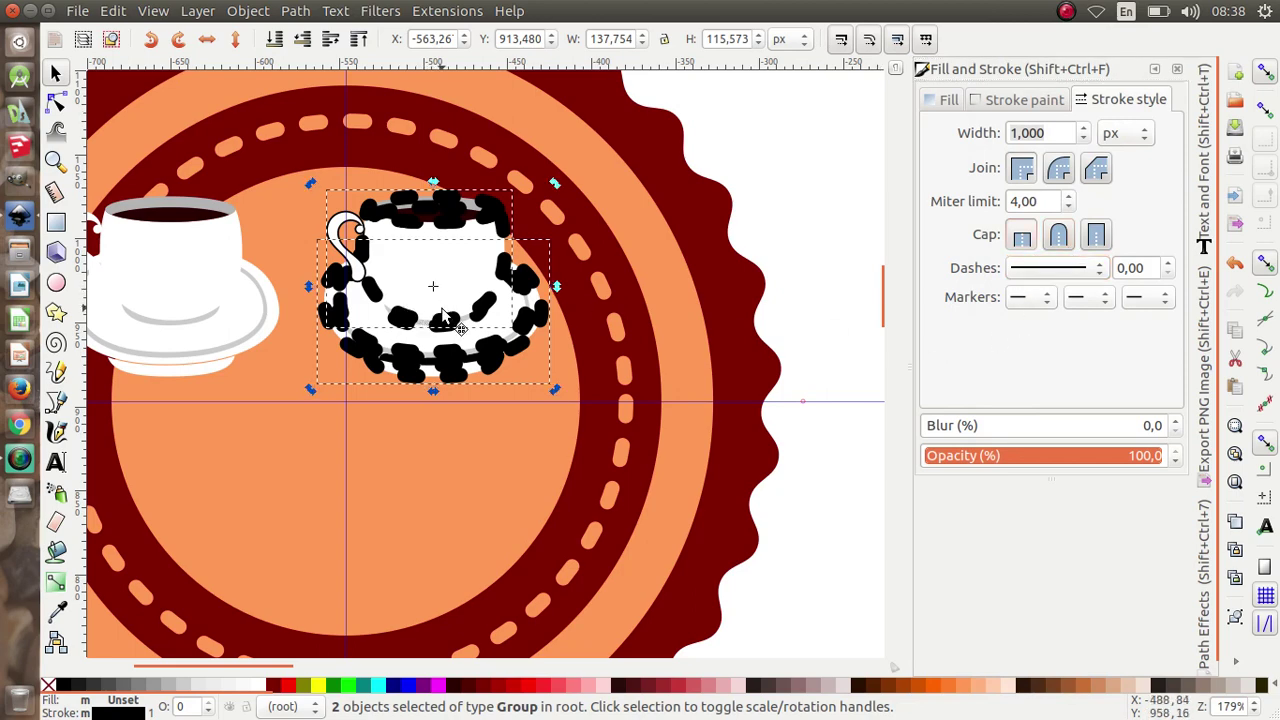
left_click(1059, 172)
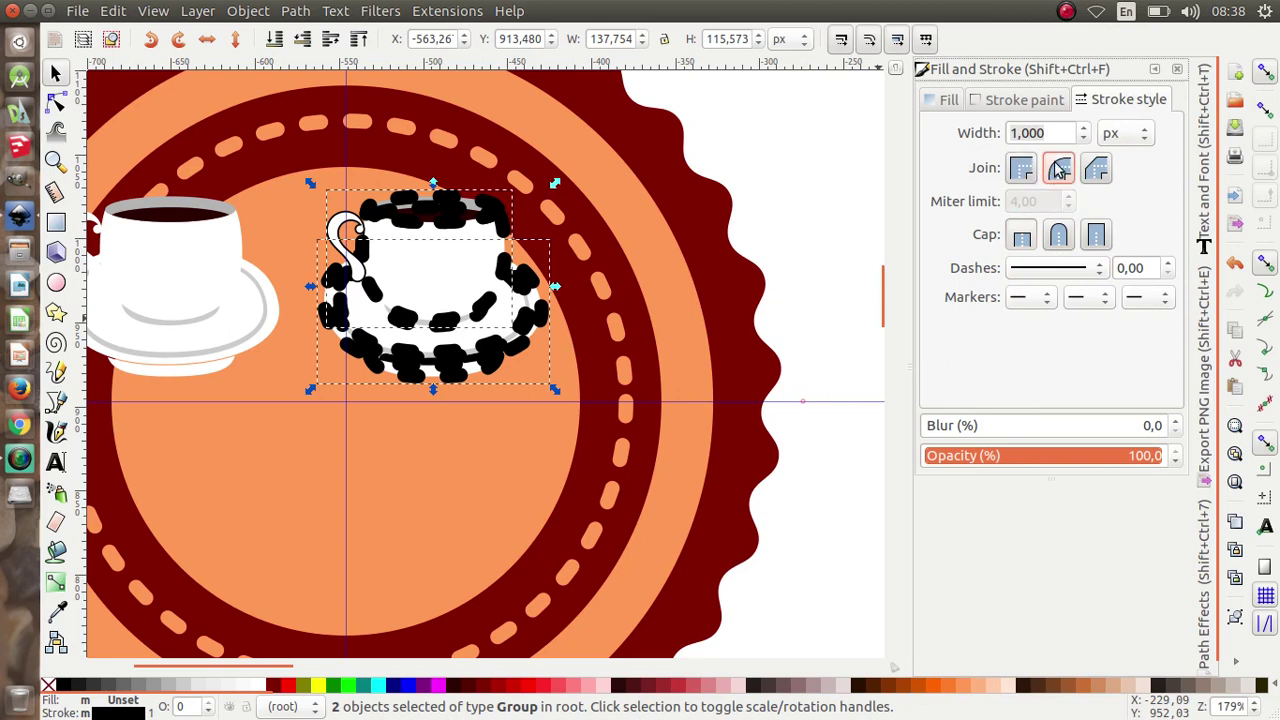
Set the stroke width of the right-hand cup and plate to 13.2 px
left_click(1047, 132)
scroll(1088, 136, "up", 20)
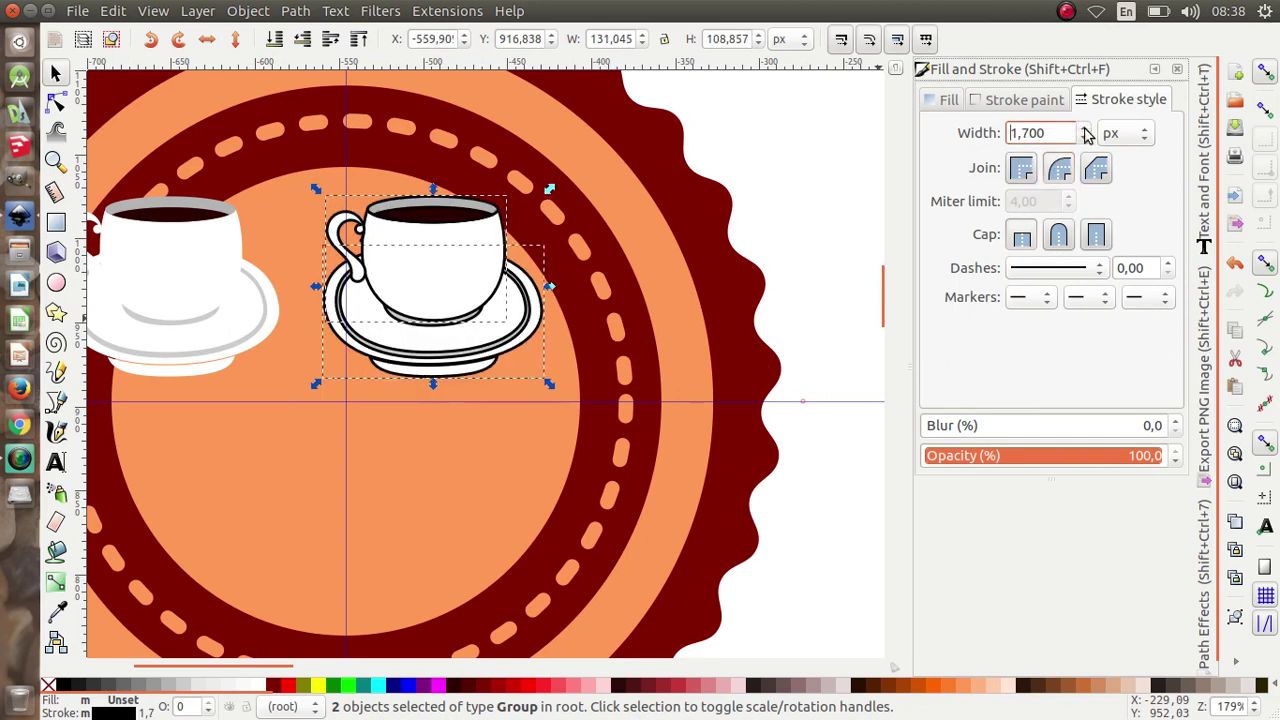
scroll(1088, 136, "down", 3)
scroll(1088, 136, "up", 2)
scroll(1087, 135, "up", 20)
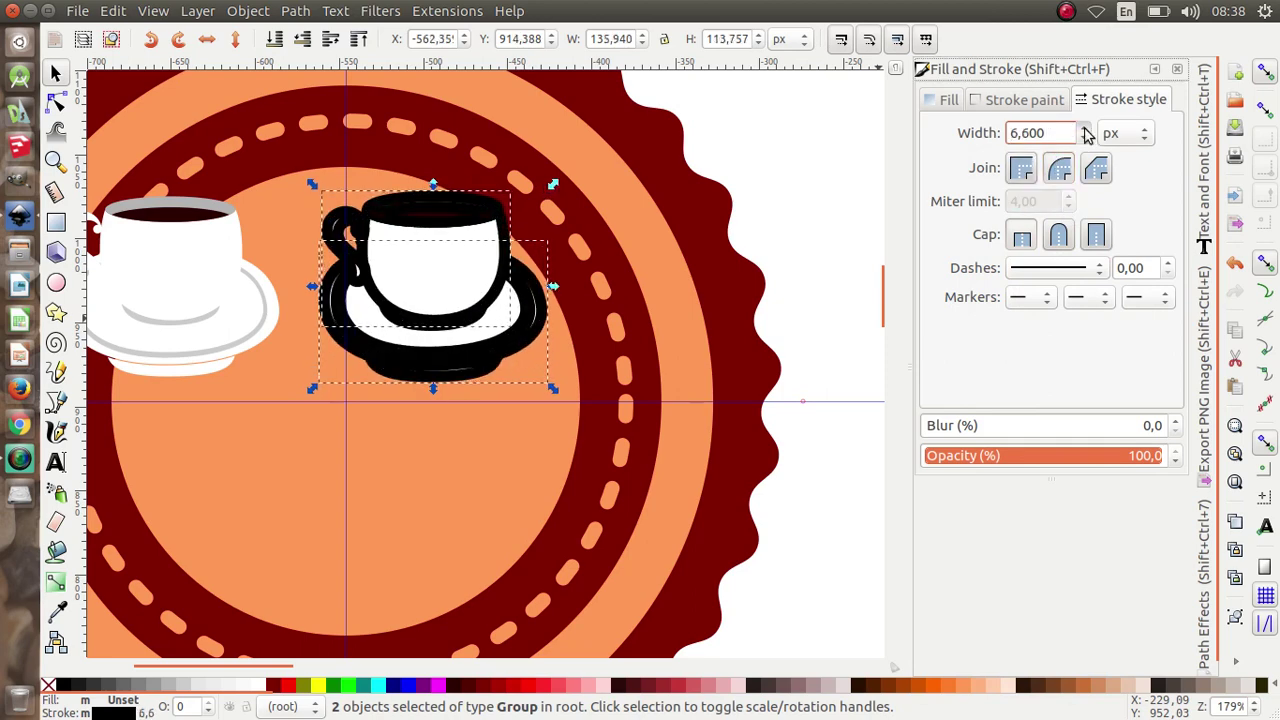
scroll(1087, 135, "up", 16)
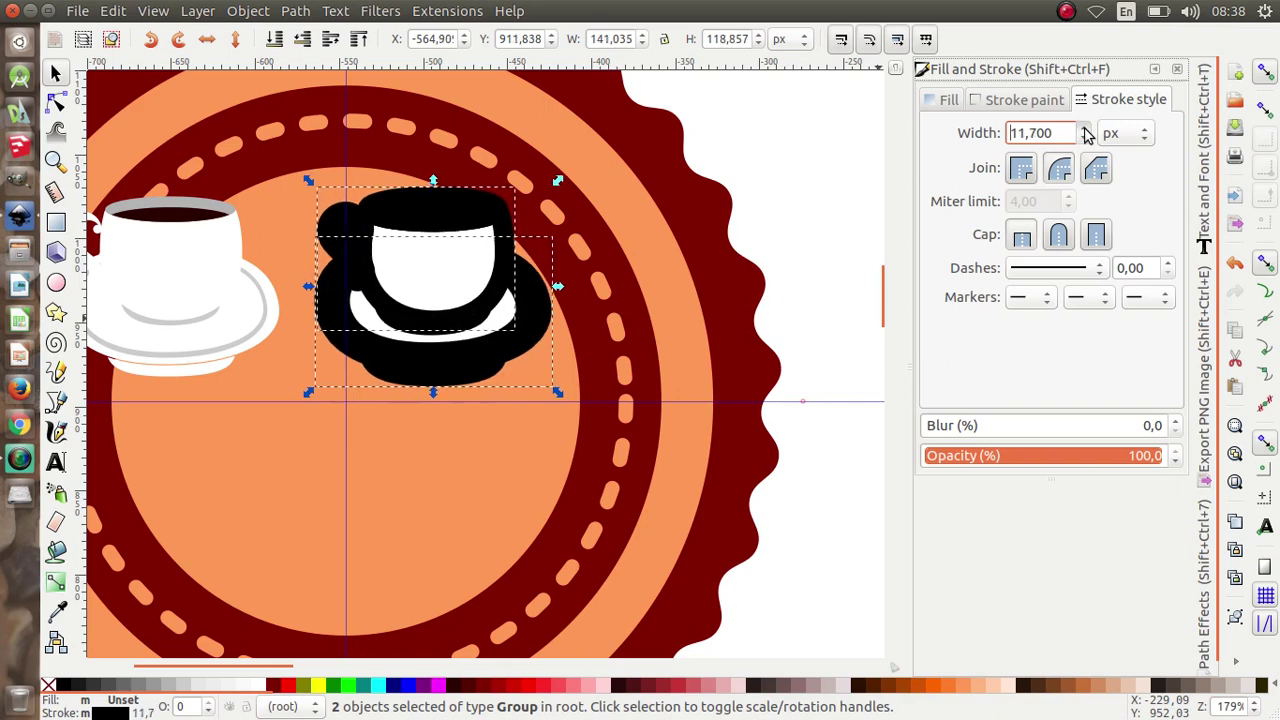
left_click(826, 150)
scroll(771, 229, "down", 1)
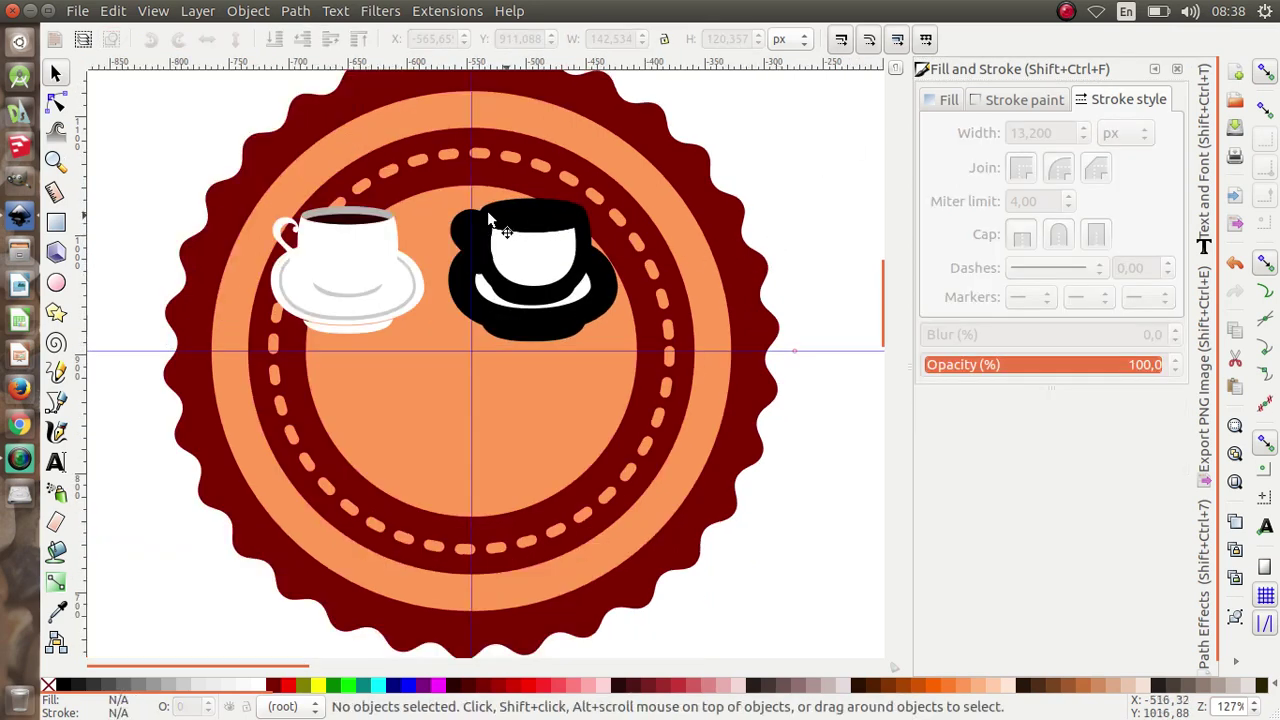
Move the unstroked cup and plate over the black-outlined ones and group all four objects
left_click_drag(122, 162, 480, 390)
left_click_drag(344, 272, 536, 281)
left_click_drag(772, 108, 424, 390)
right_click(530, 295)
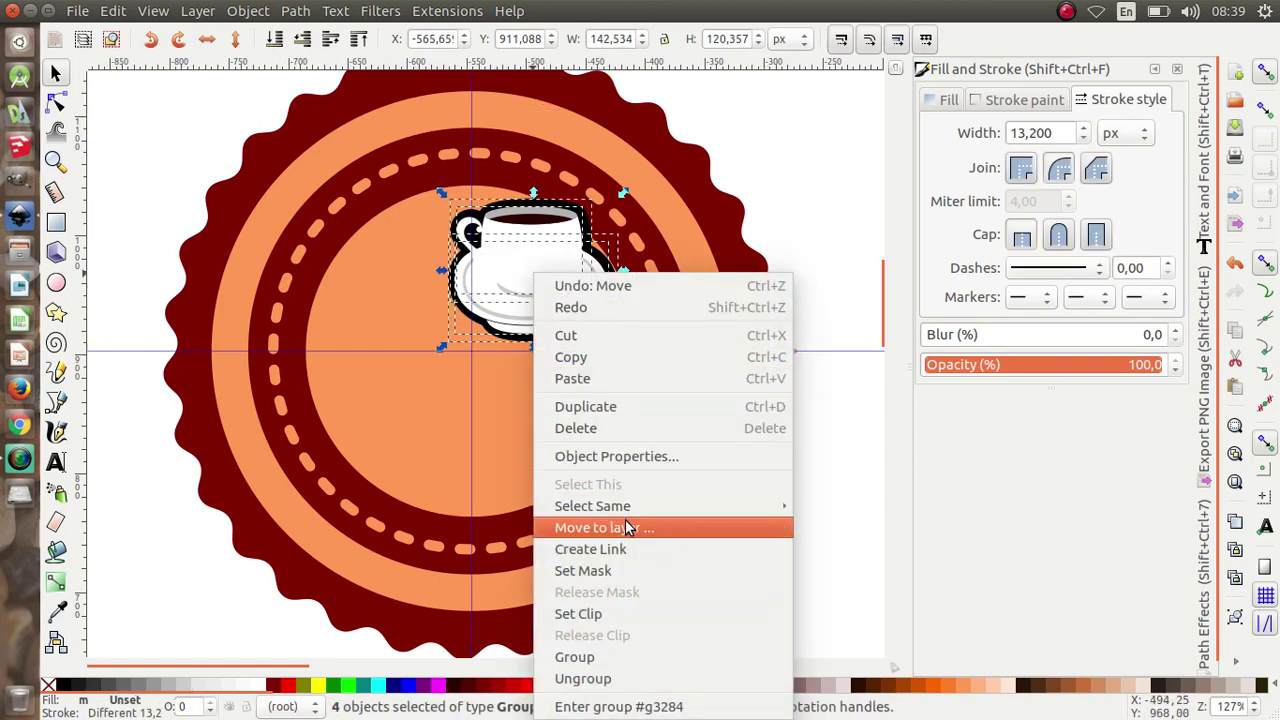
left_click(643, 657)
Enlarge the outlined cup group to about 257 × 217 px and move it over the badge's upper-right edge
scroll(386, 536, "down", 1)
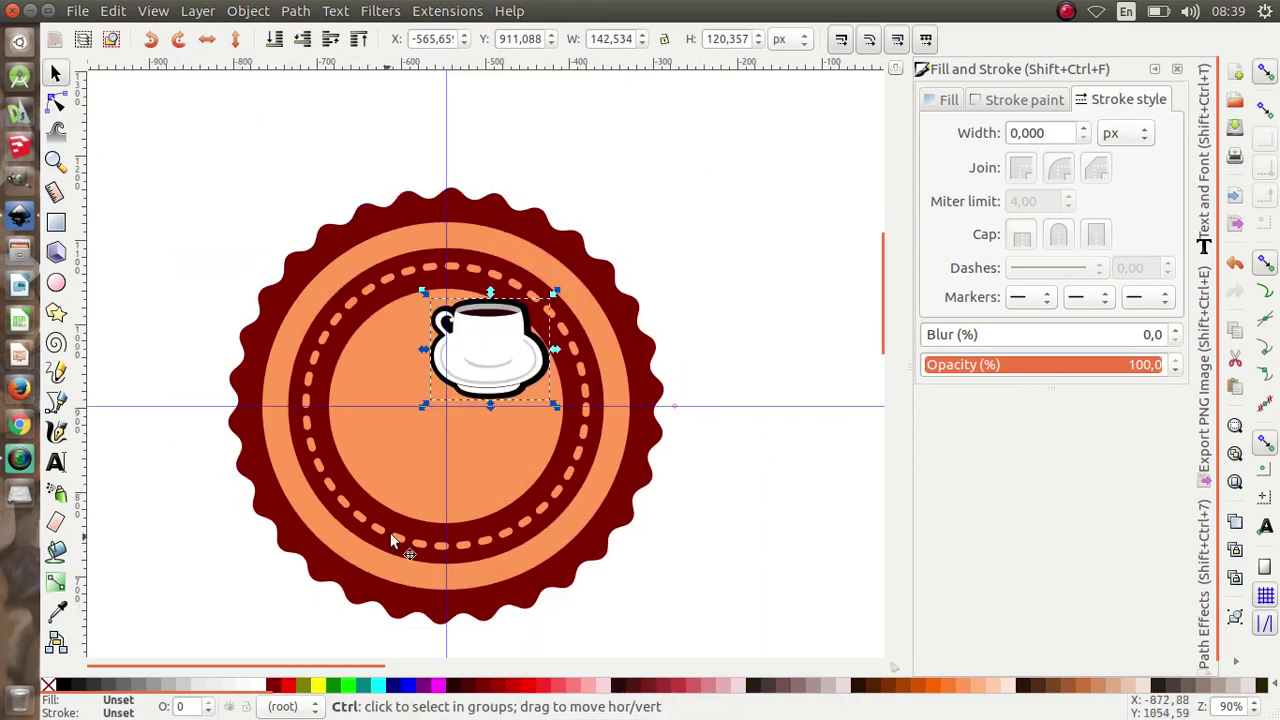
left_click_drag(556, 293, 651, 210)
left_click_drag(575, 318, 648, 212)
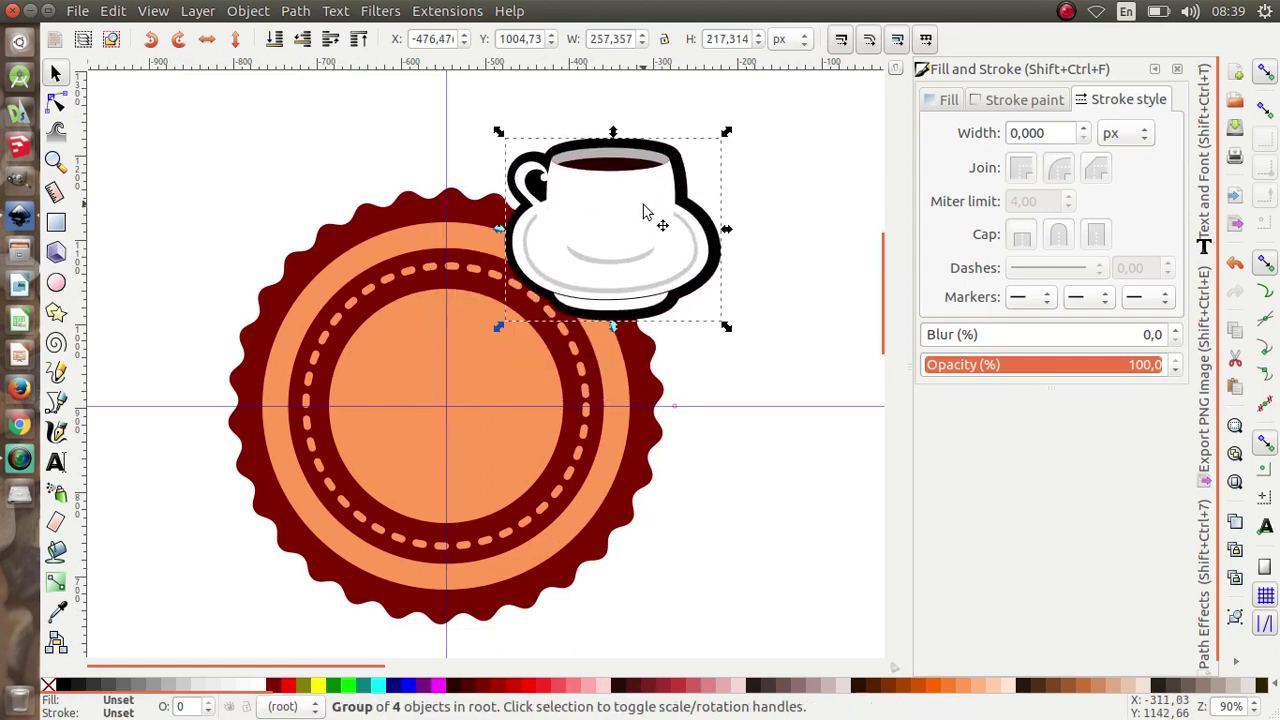
Tilt the cup group slightly clockwise and nudge it into place at the badge's upper-right edge
left_click_drag(729, 131, 744, 151)
mouse_move(663, 206)
left_mouse_down()
mouse_move(640, 215)
mouse_move(656, 204)
left_mouse_up()
scroll(520, 250, "down", 2)
scroll(448, 314, "up", 2)
key("Escape")
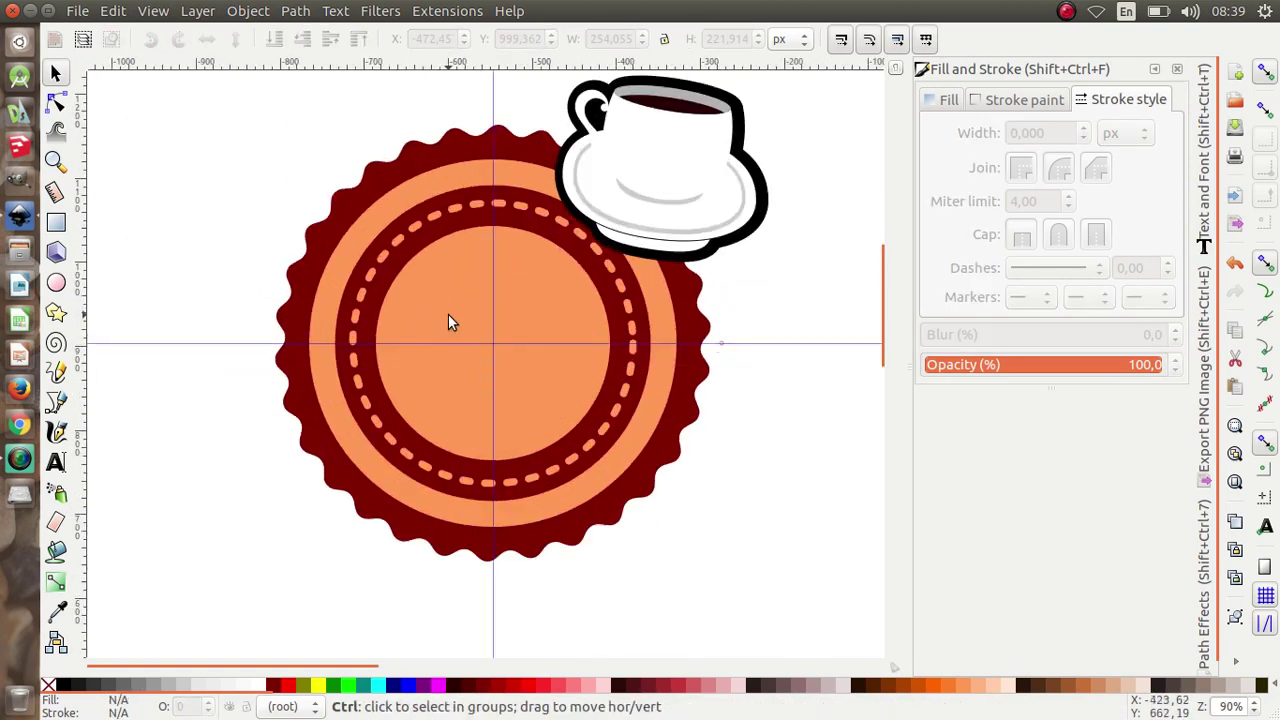
Add the text "Design" beside the badge's left edge and select it as an object
left_click(66, 463)
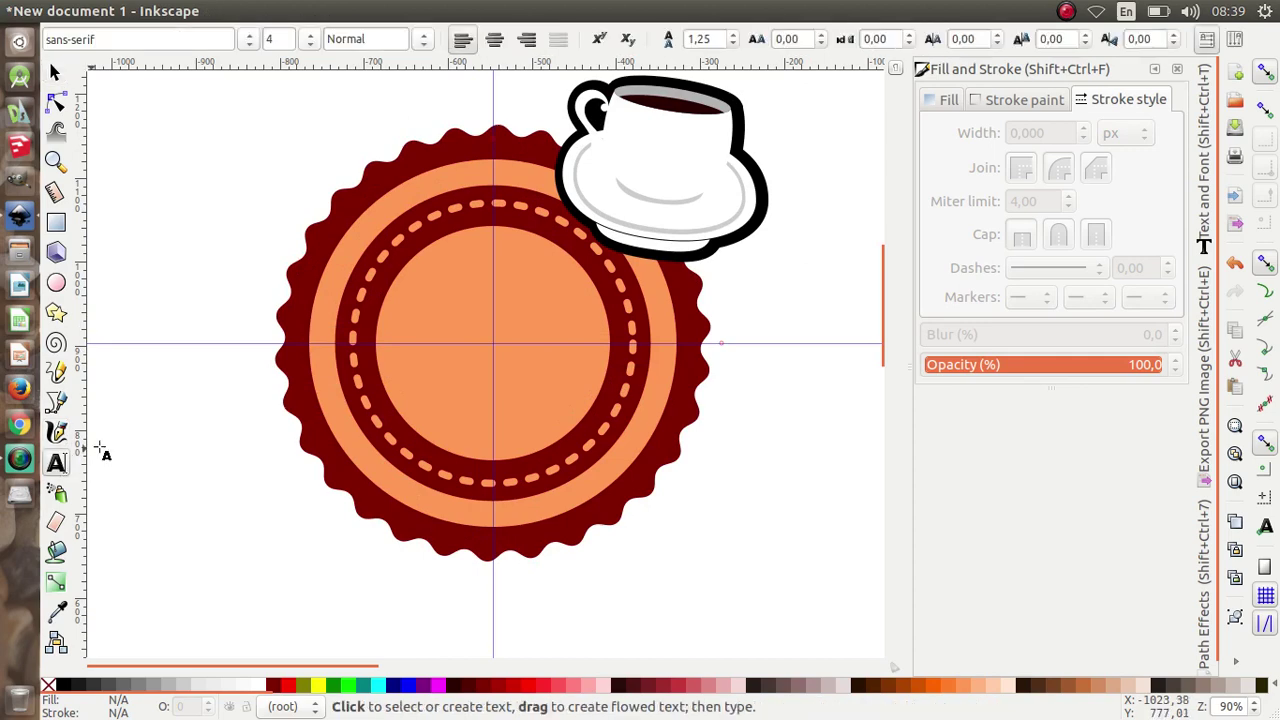
left_click(188, 378)
type("Design")
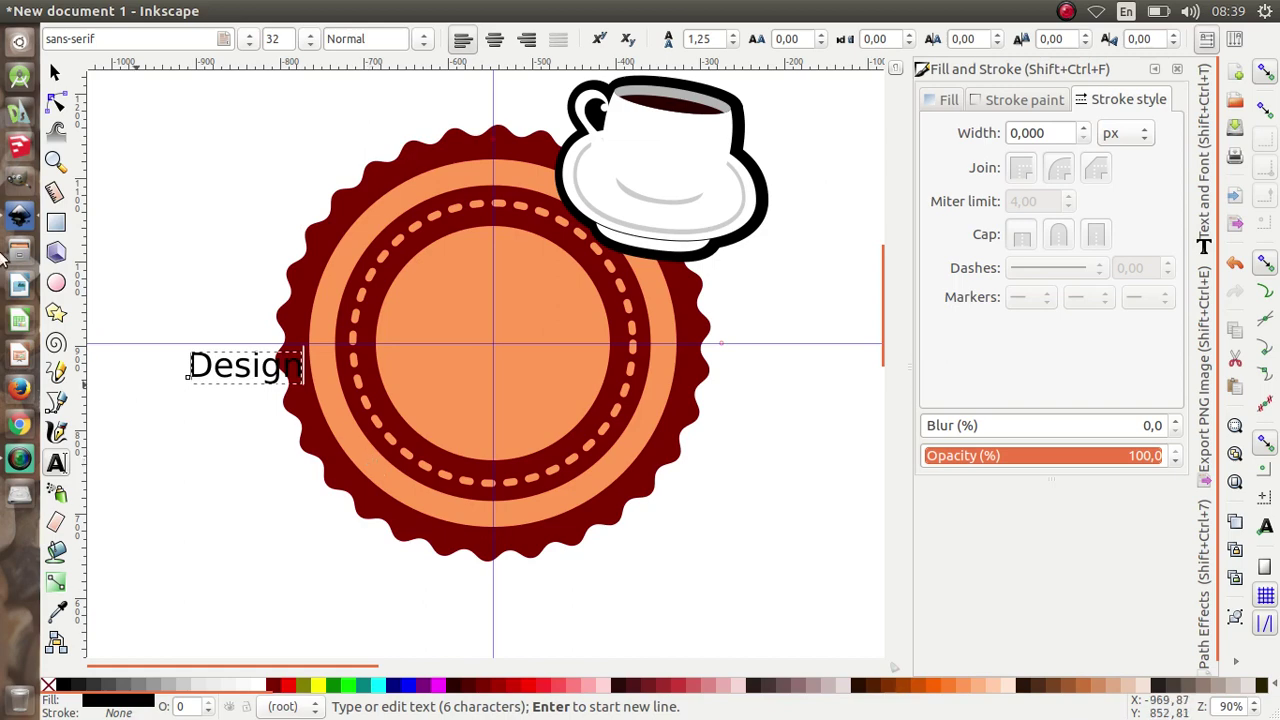
left_click(56, 70)
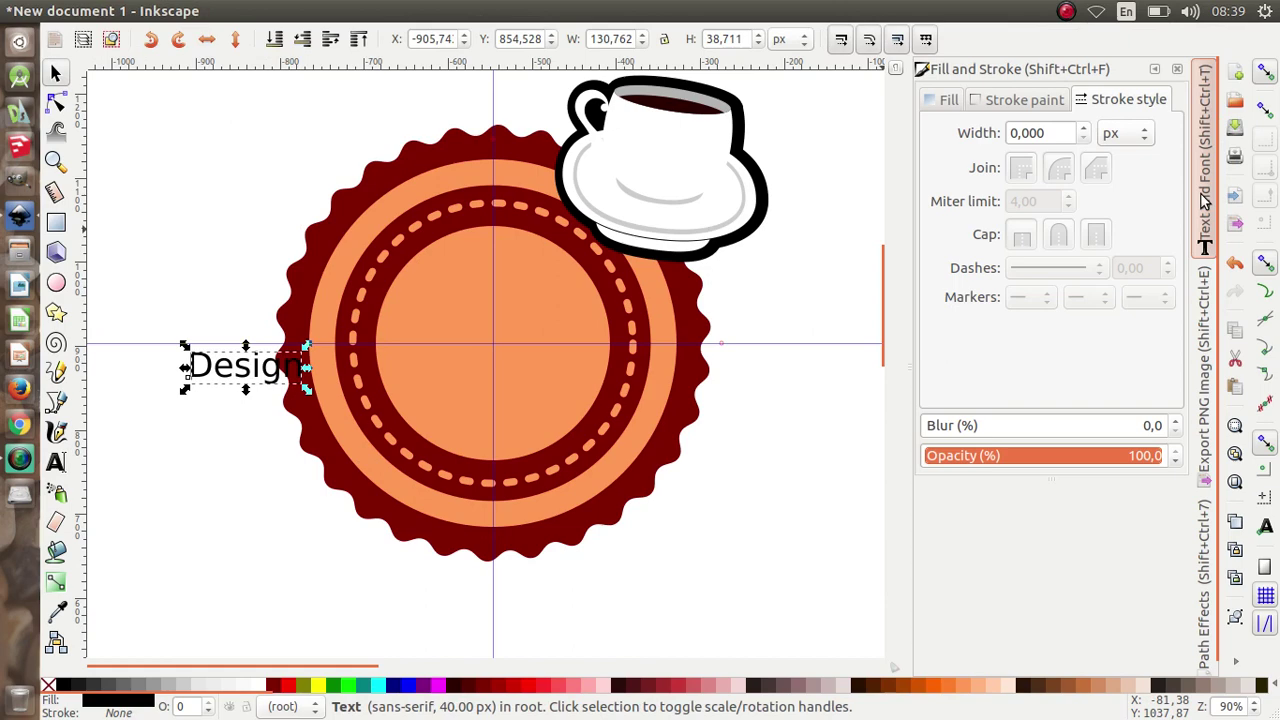
Preview the font families at the start of the font list on the Design text
left_click(1203, 224)
left_click(838, 148)
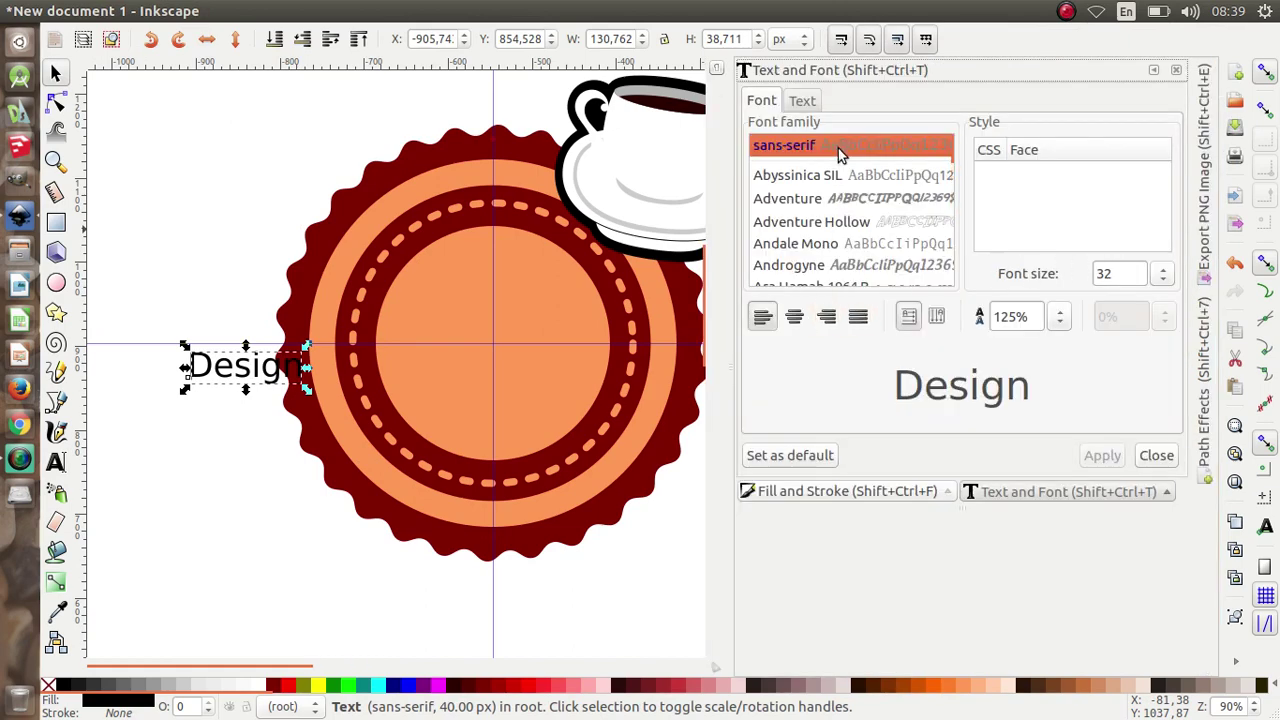
left_click(836, 174)
left_click(842, 198)
key("Down")
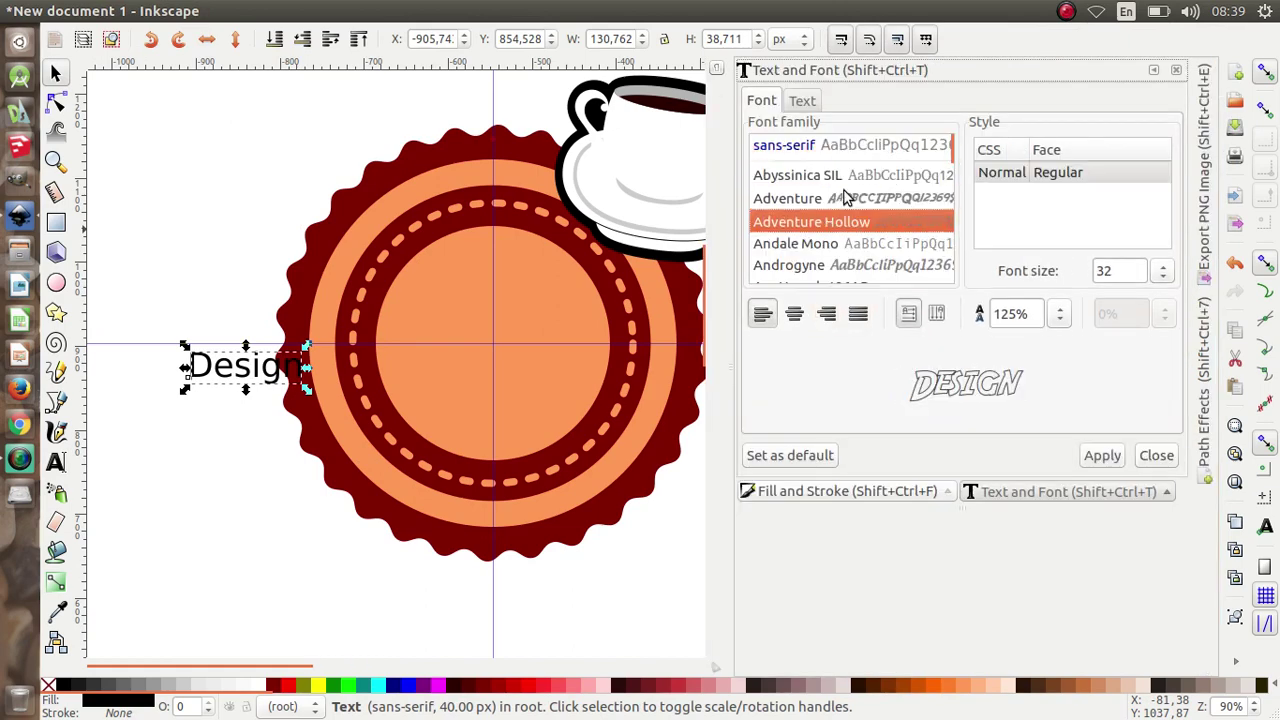
key("Down")
key("Down")
key("Down")
key("Down")
key("Down")
key("Down")
key("Down")
key("Up")
key("Home")
key("Down")
key("Down")
key("Down")
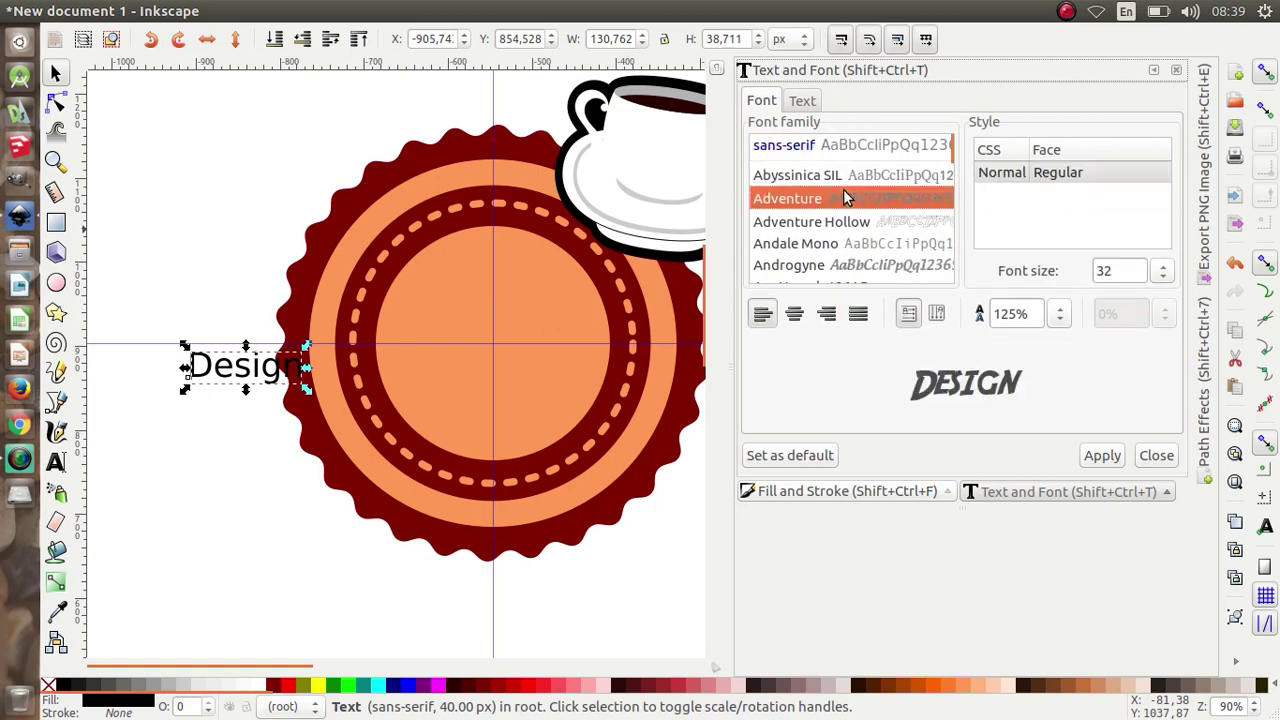
key("Up")
key("Down")
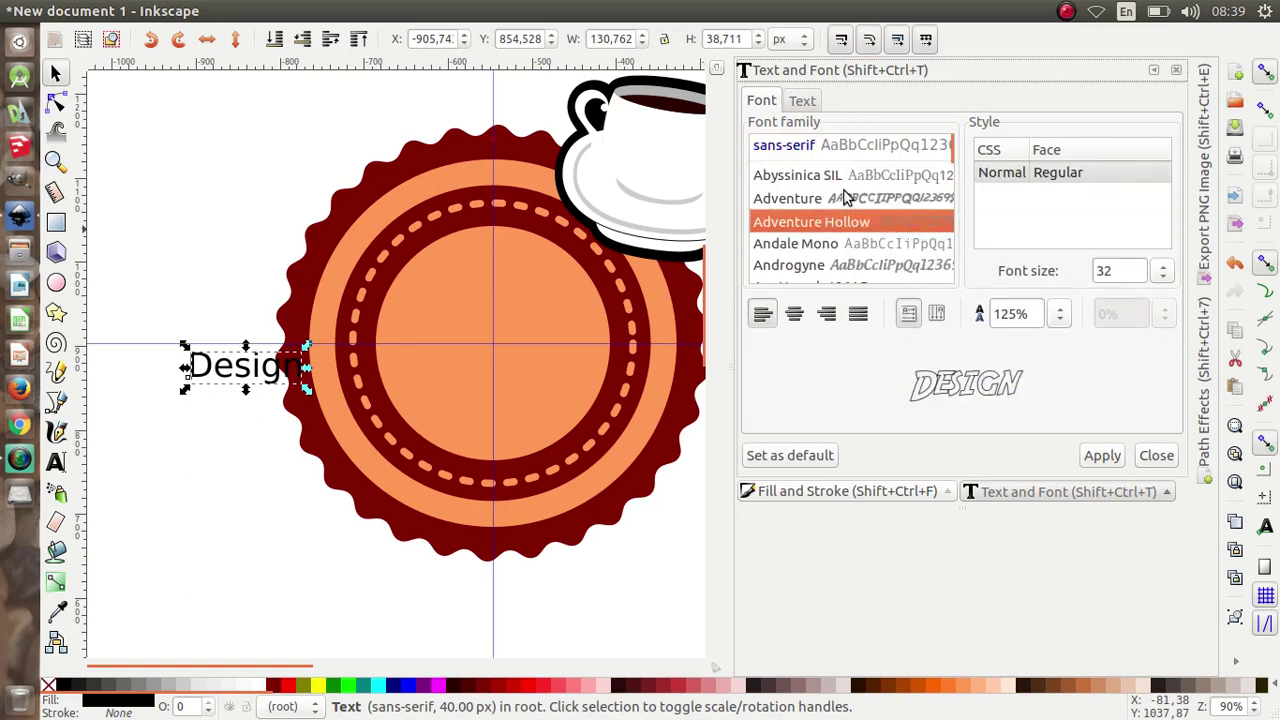
key("Down")
key("Down")
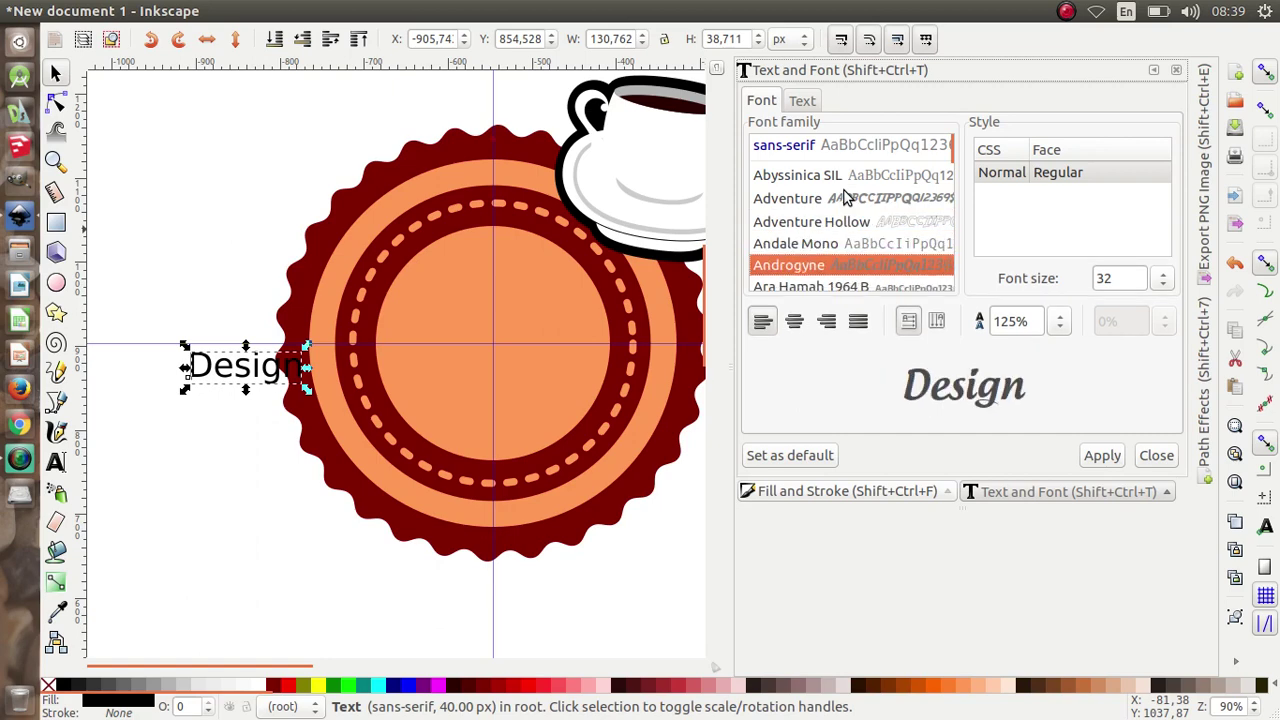
Find the Marmellata (Jam)_demo font and apply it to the Design text
type("mar")
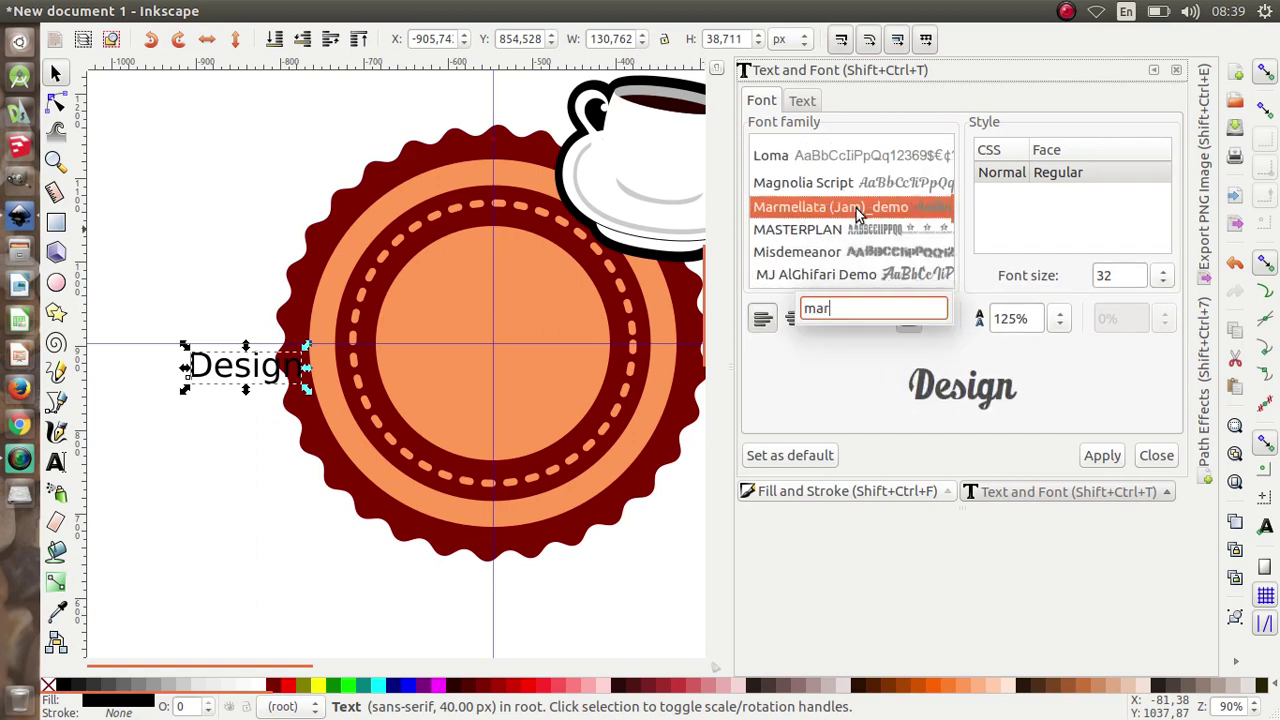
left_click(1101, 466)
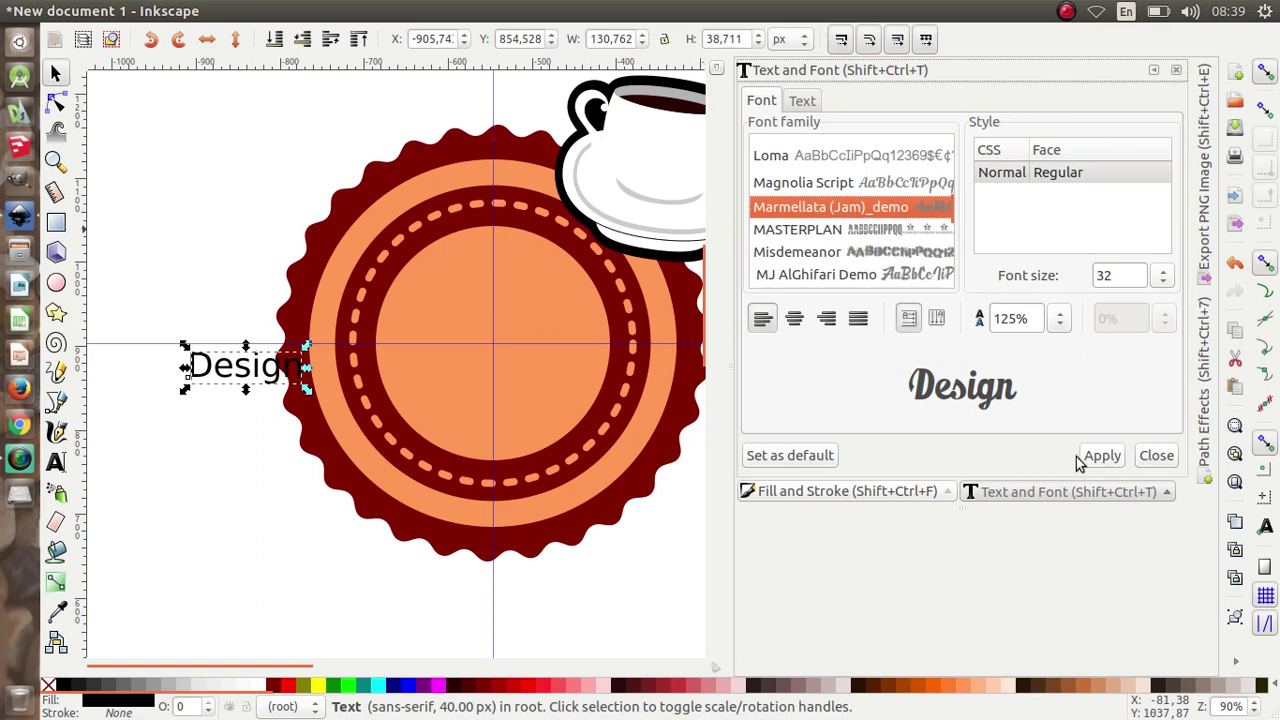
left_click(1100, 458)
Enlarge the Design text to about 370 × 136 px over the badge's middle and tilt it slightly counter-clockwise
left_click_drag(283, 345, 504, 263)
left_click_drag(428, 332, 591, 318)
scroll(548, 320, "down", 1)
scroll(558, 320, "up", 2)
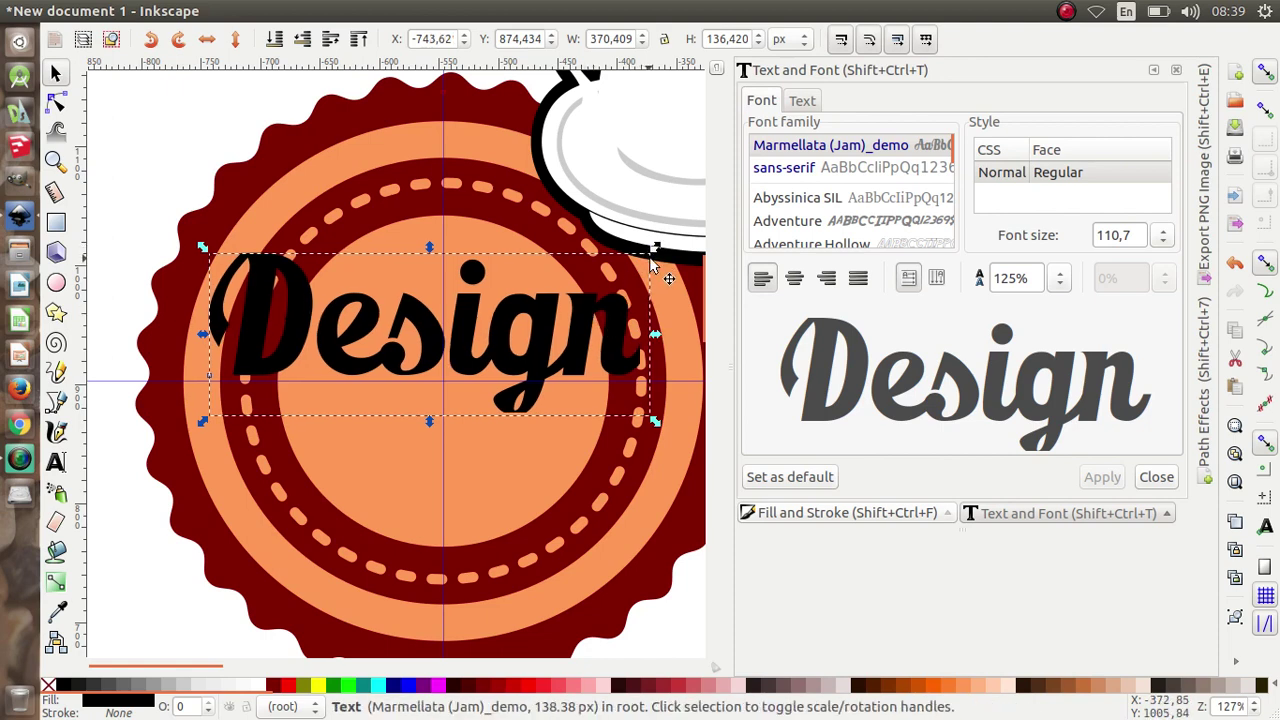
left_click(651, 275)
left_click_drag(655, 248, 634, 229)
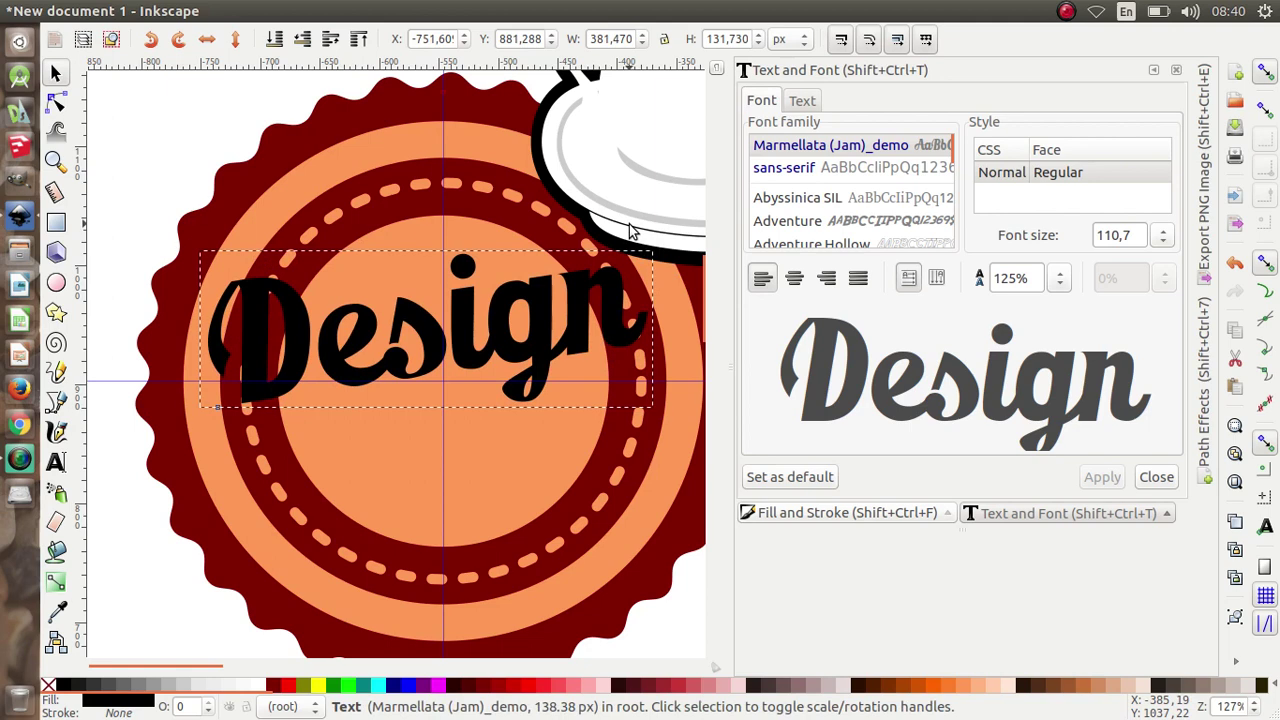
Give the Design text a flat black stroke 16.1 px wide with round joins and round caps
left_click(876, 512)
left_click(860, 104)
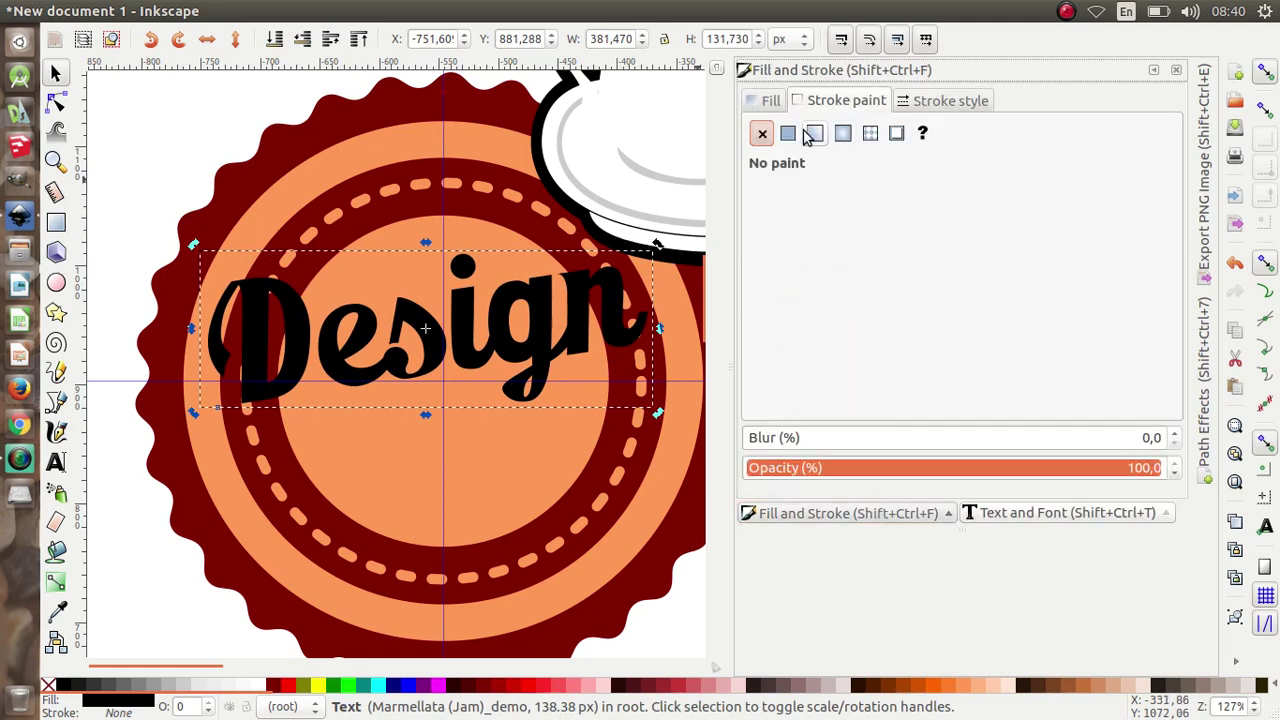
left_click(786, 133)
left_click(966, 100)
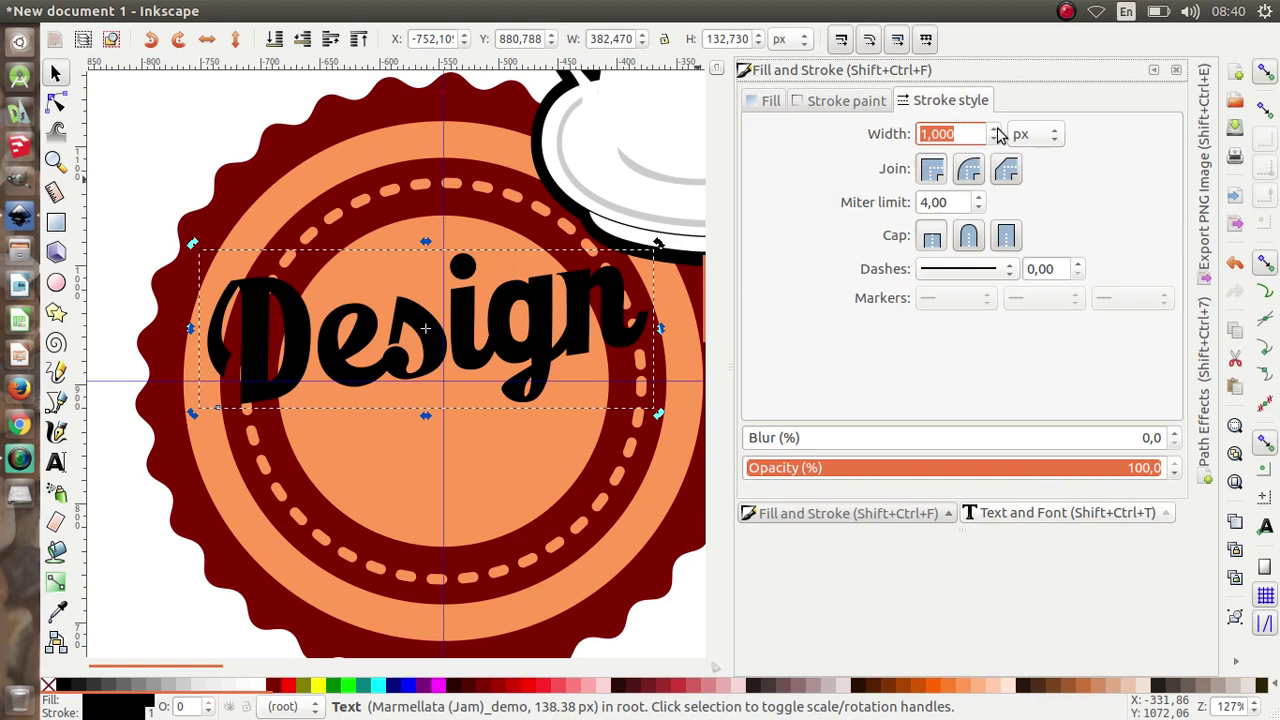
scroll(997, 134, "up", 12)
scroll(997, 134, "up", 10)
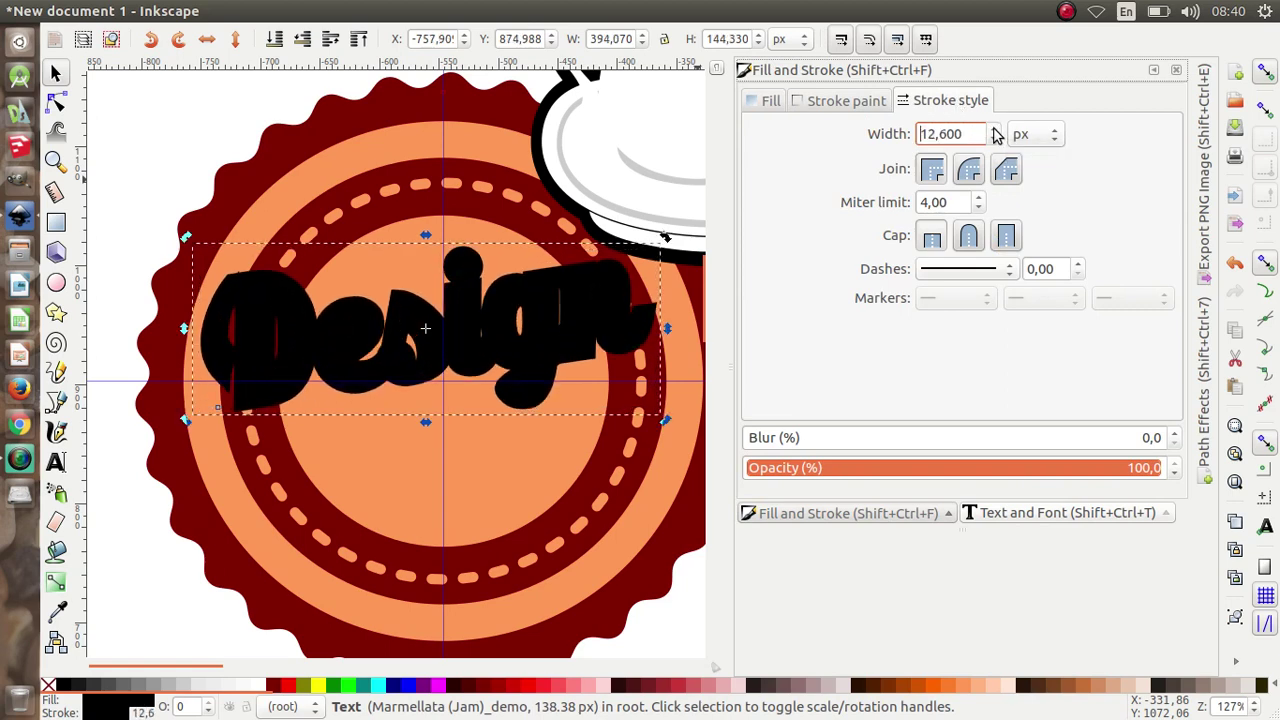
left_click(970, 172)
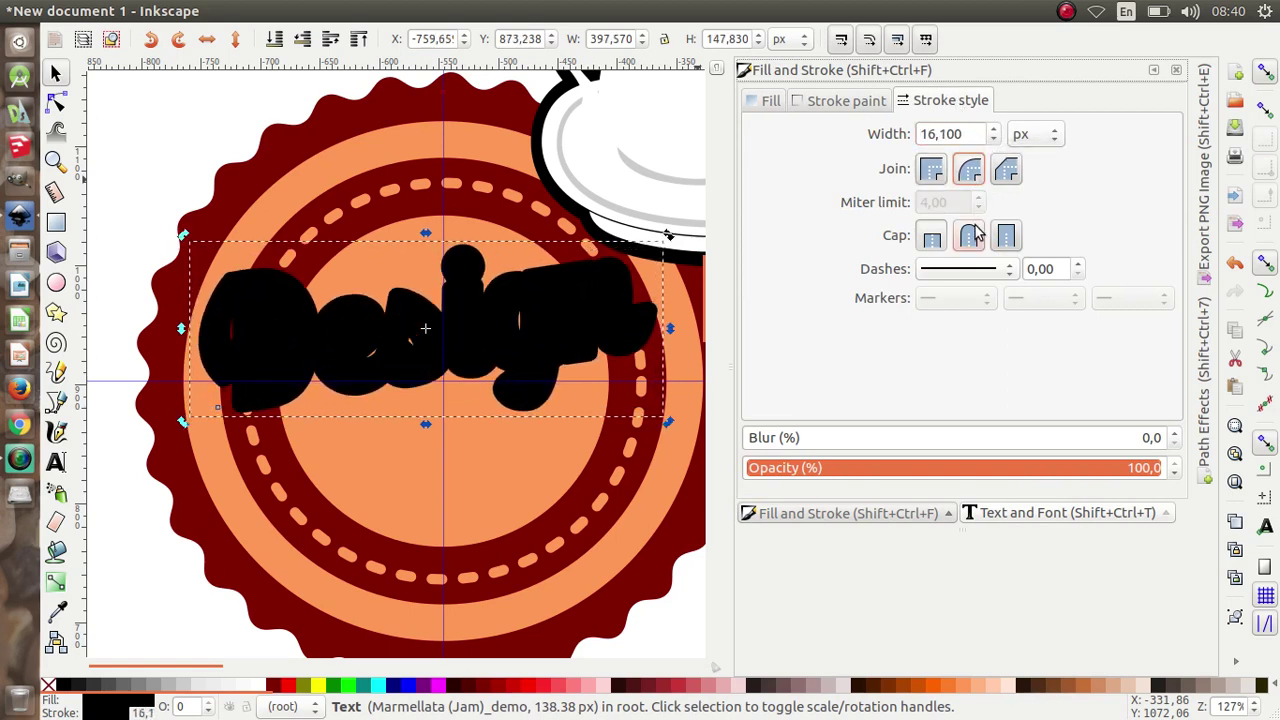
right_click(614, 298)
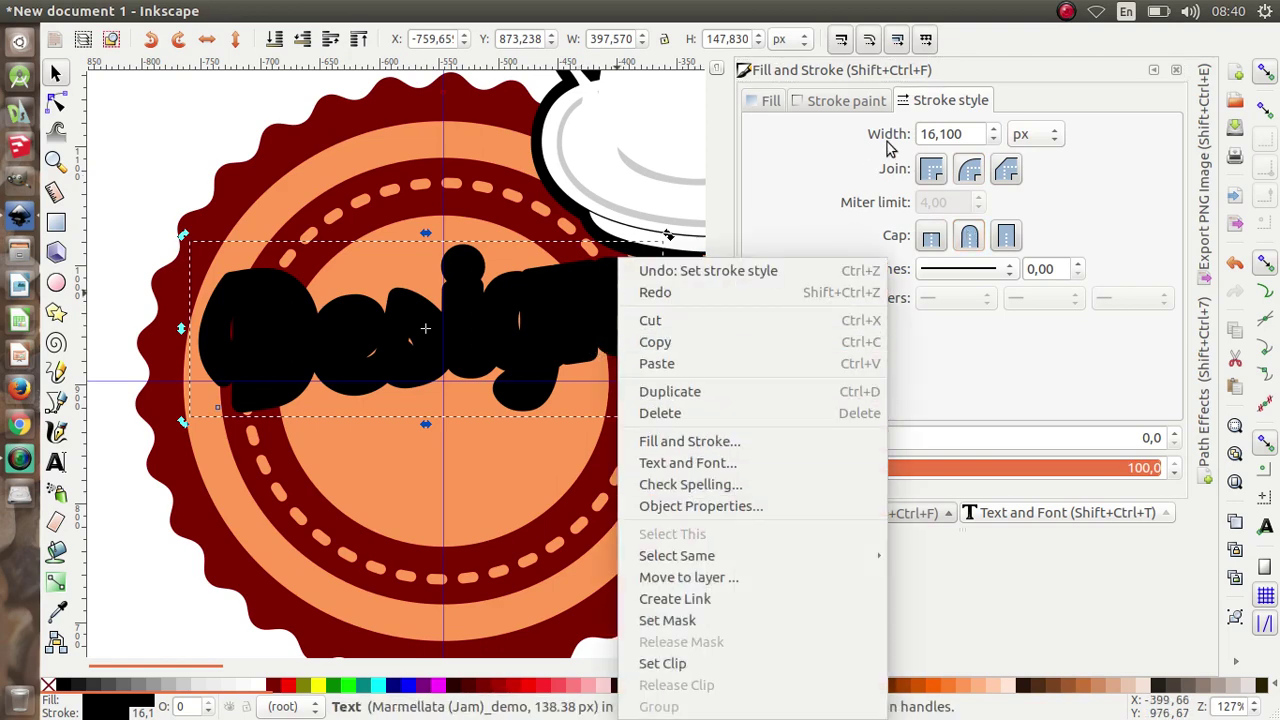
Increase the Design text's stroke width to 23.7 px
left_click(995, 139)
left_click(995, 139)
scroll(995, 135, "up", 15)
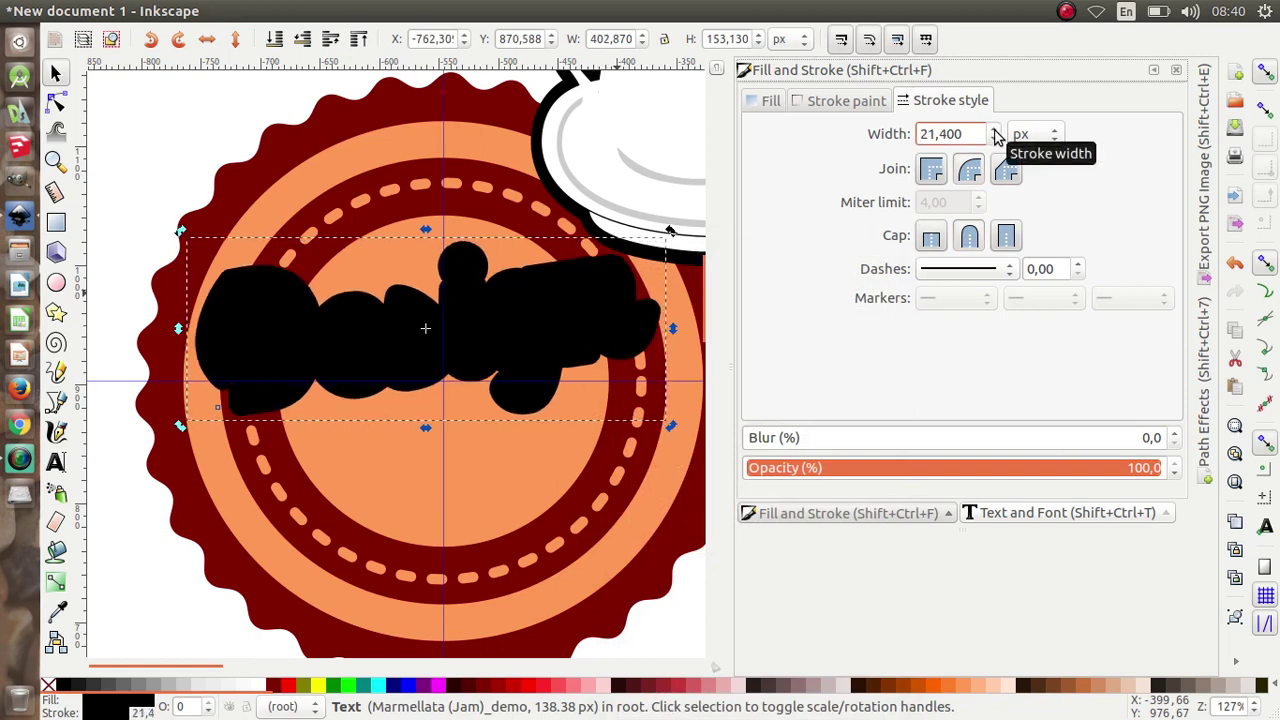
scroll(995, 135, "up", 6)
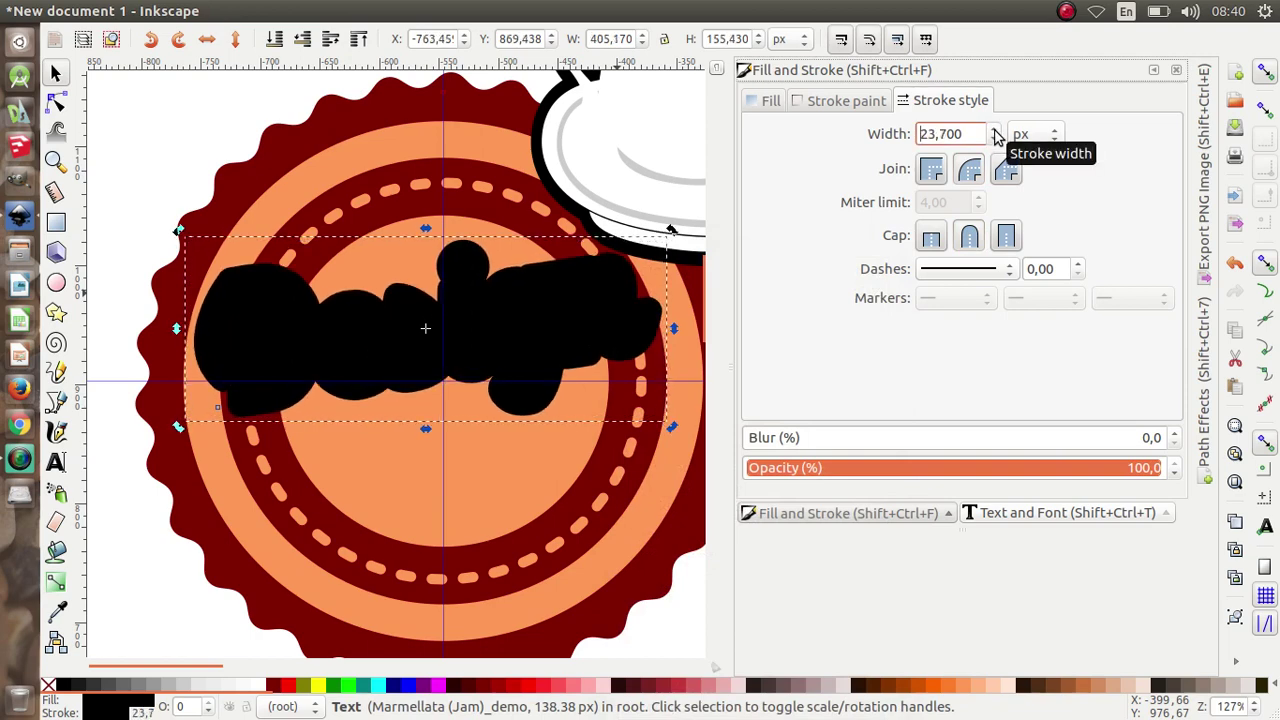
Duplicate the black-stroked Design text and remove the stroke from the copy
right_click(551, 308)
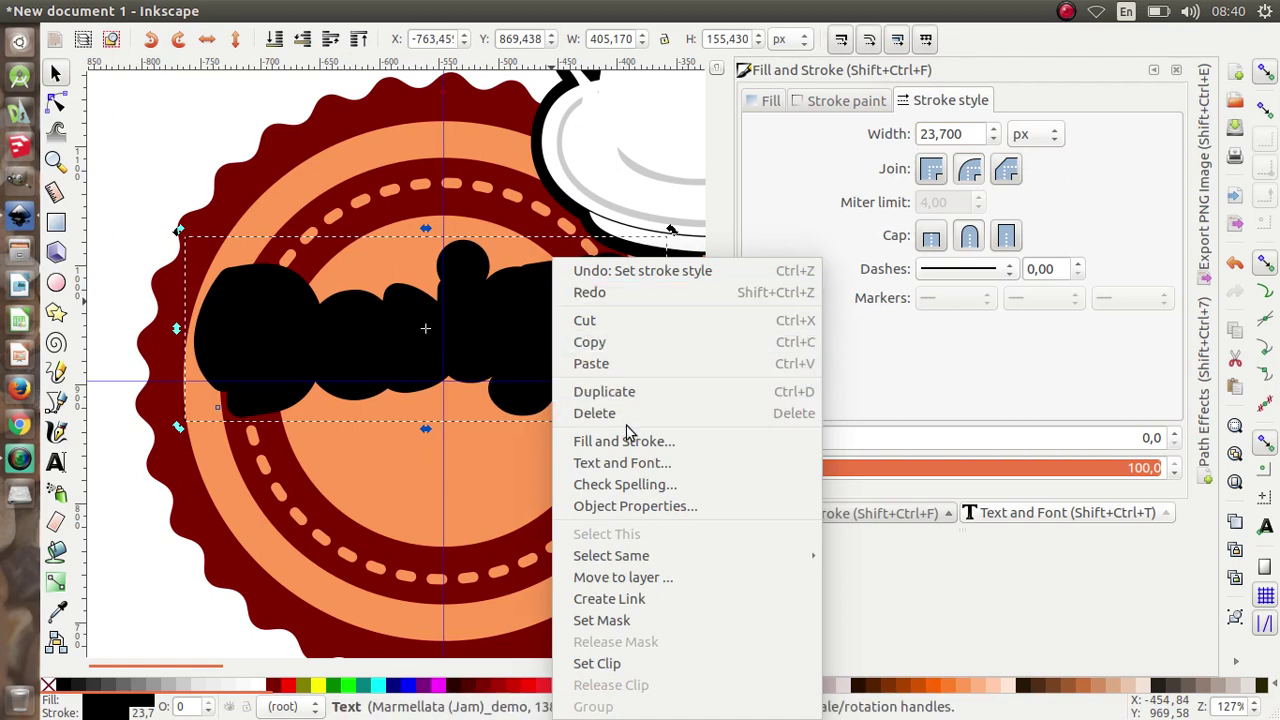
left_click(630, 392)
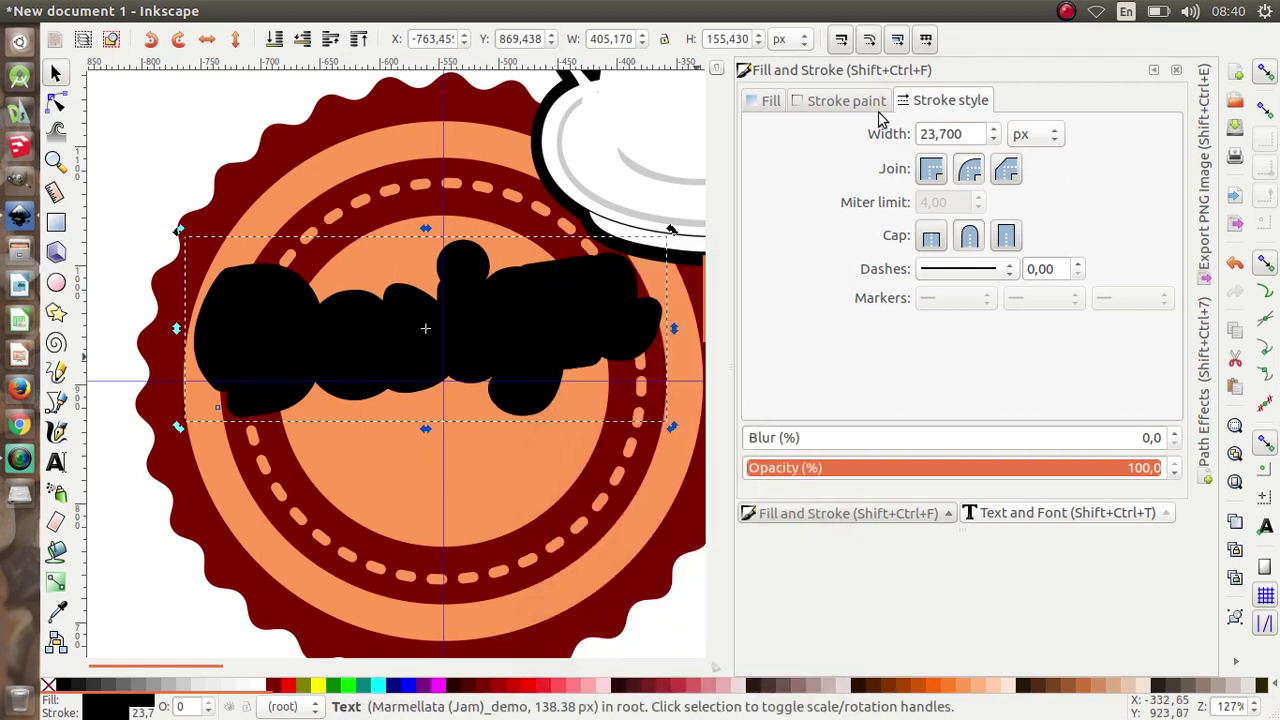
left_click(846, 102)
left_click(760, 135)
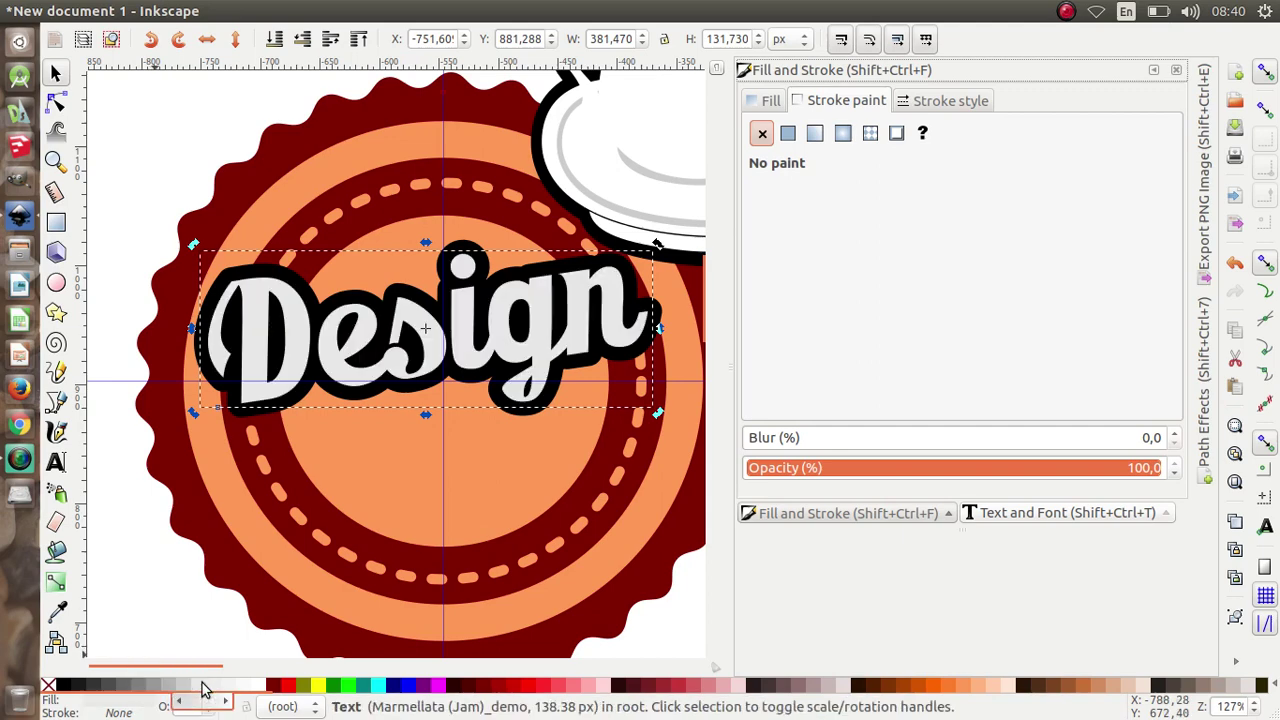
Try dark red and gray fills on the unstroked Design copy, settle on orange, and deselect it
scroll(342, 415, "down", 2)
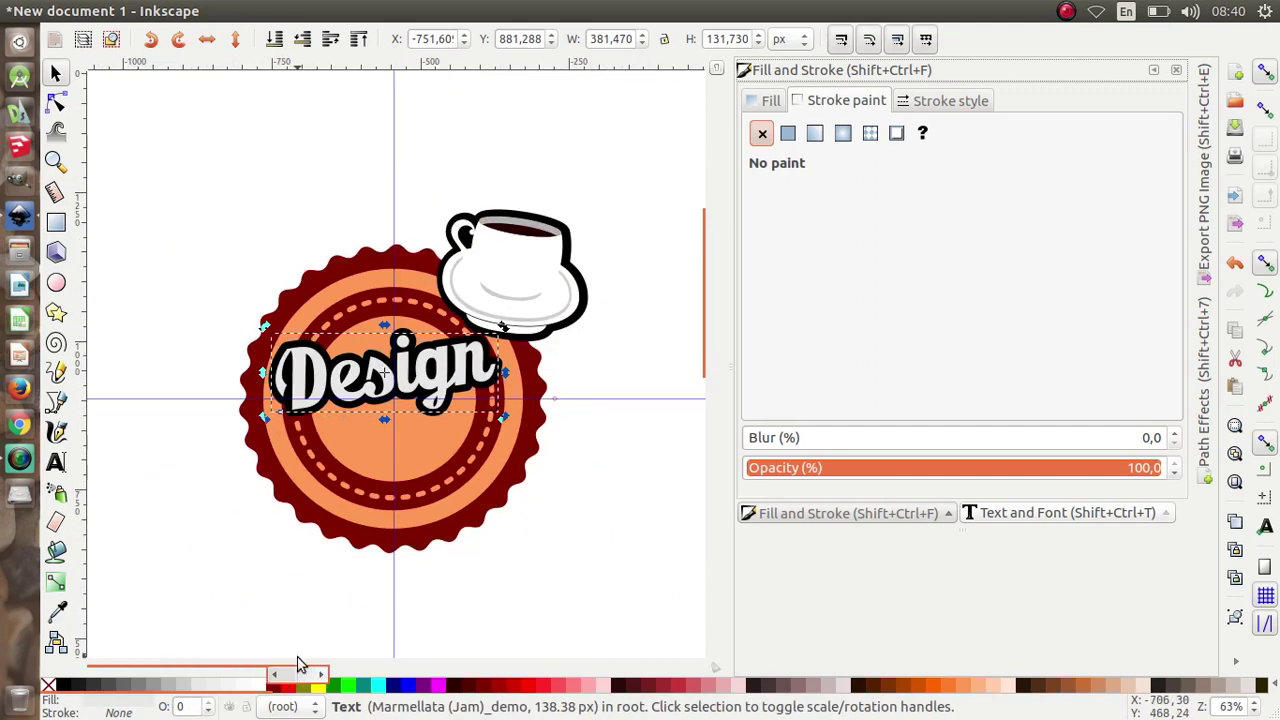
left_click(276, 686)
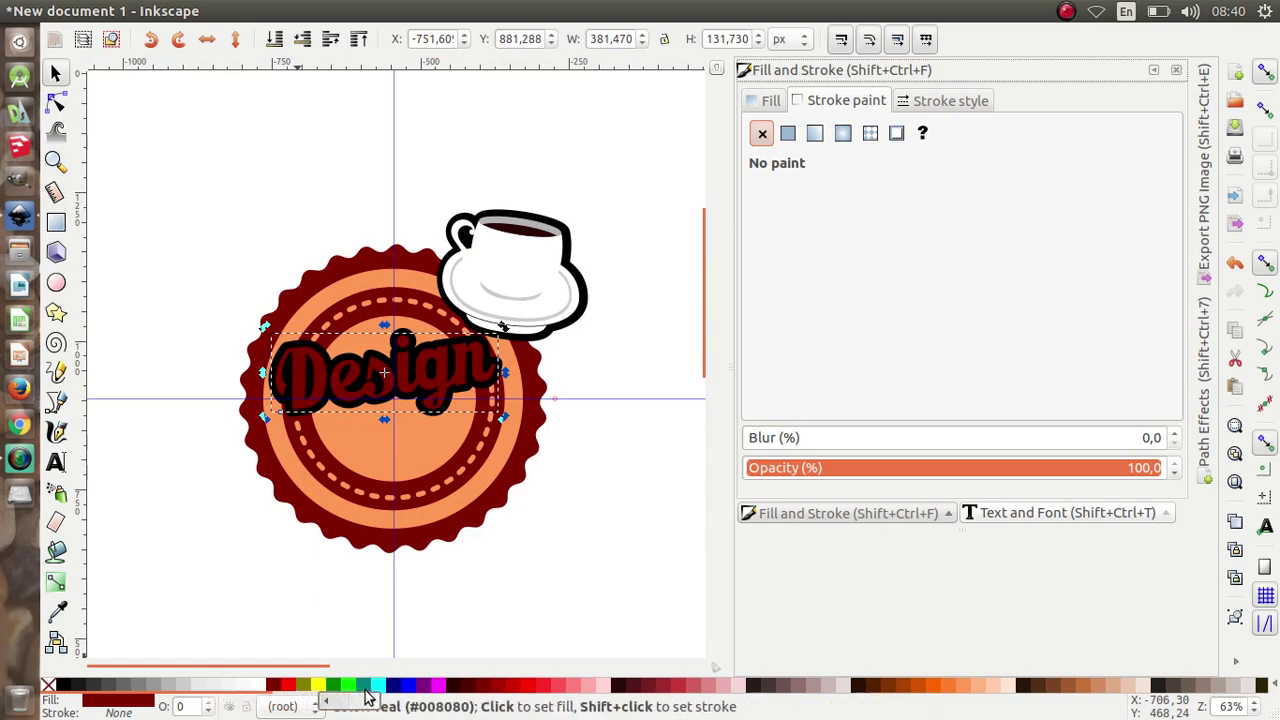
left_click(203, 687)
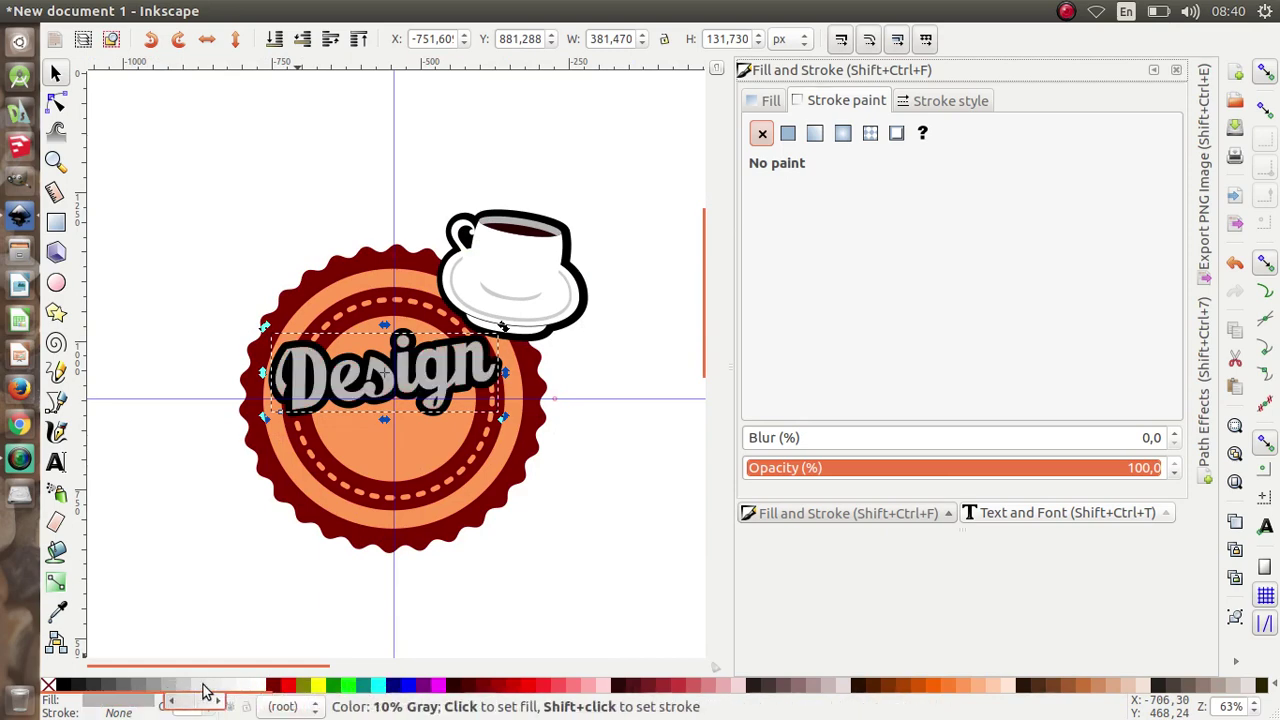
left_click(496, 688)
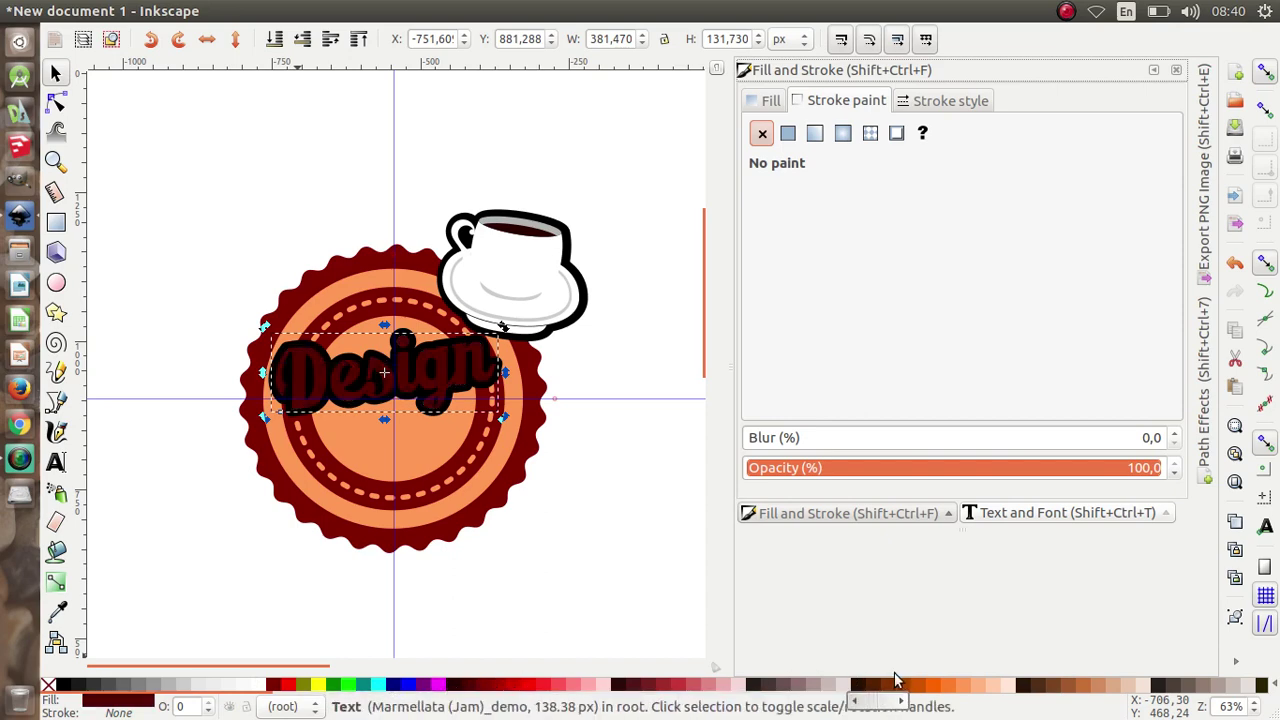
left_click(940, 688)
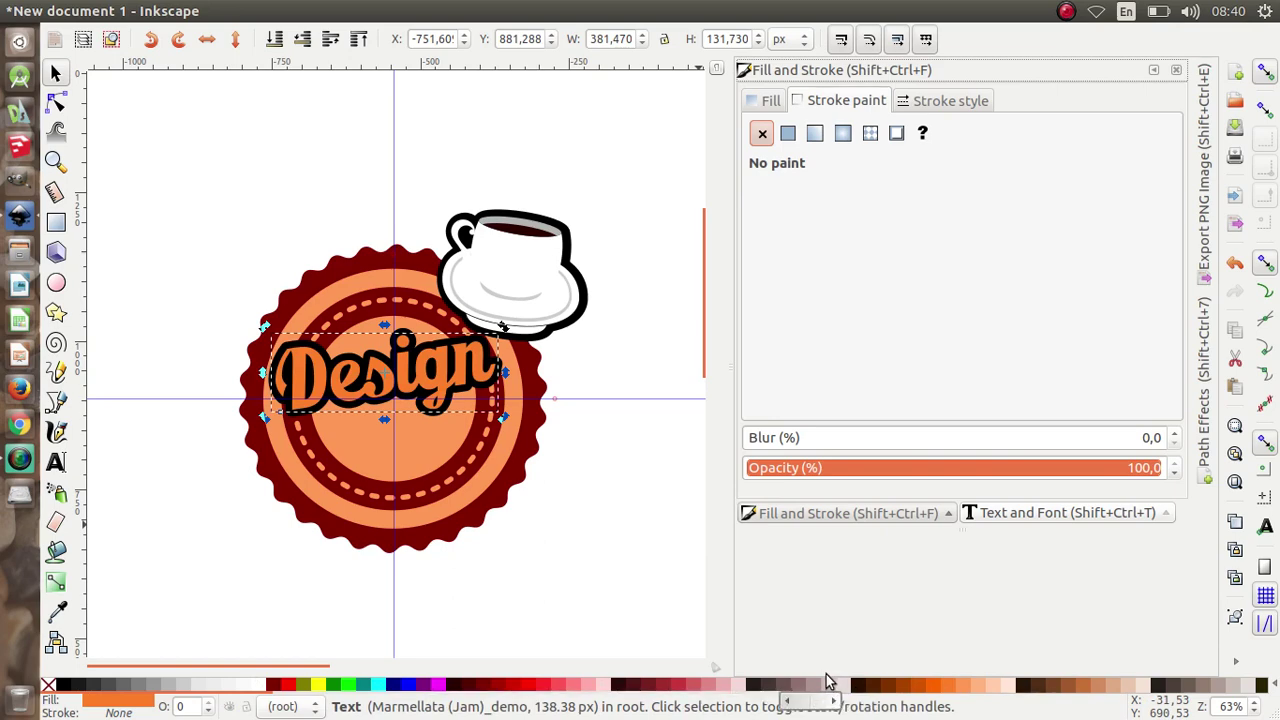
left_click(603, 508)
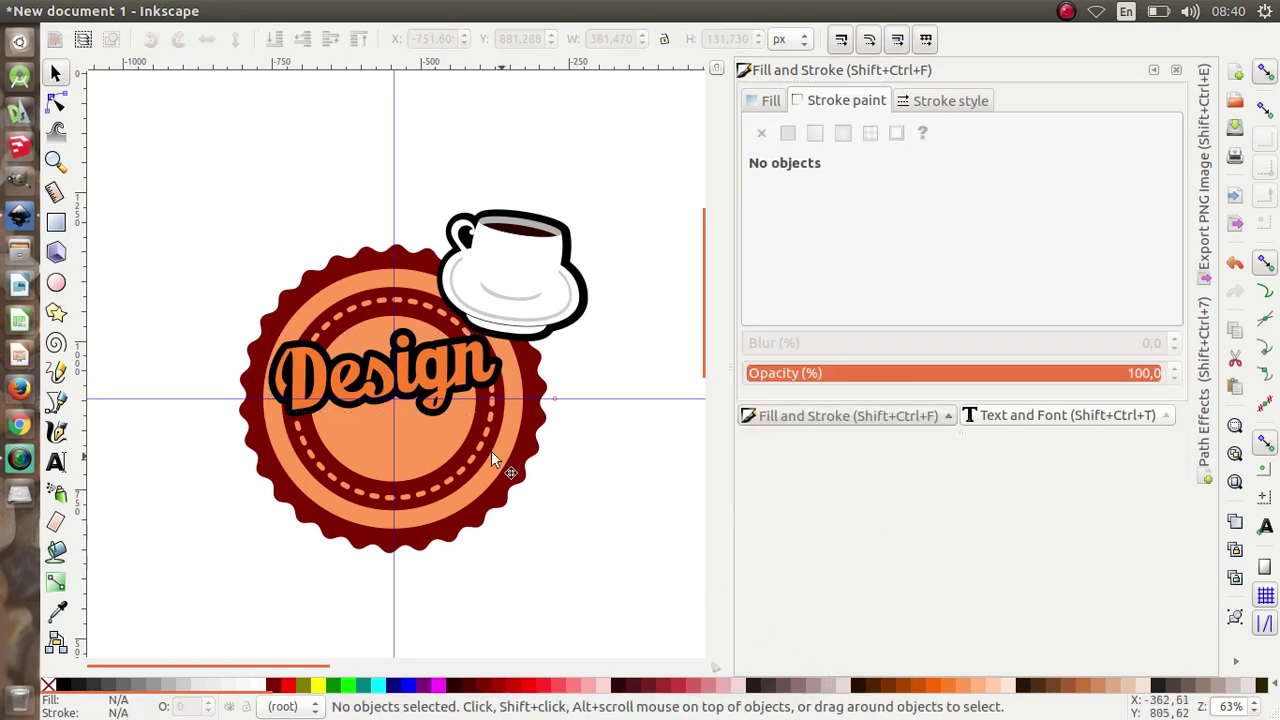
Apply a flat-color stroke to the orange Design text on top of the black-outlined one
scroll(445, 385, "up", 2)
left_click(450, 375)
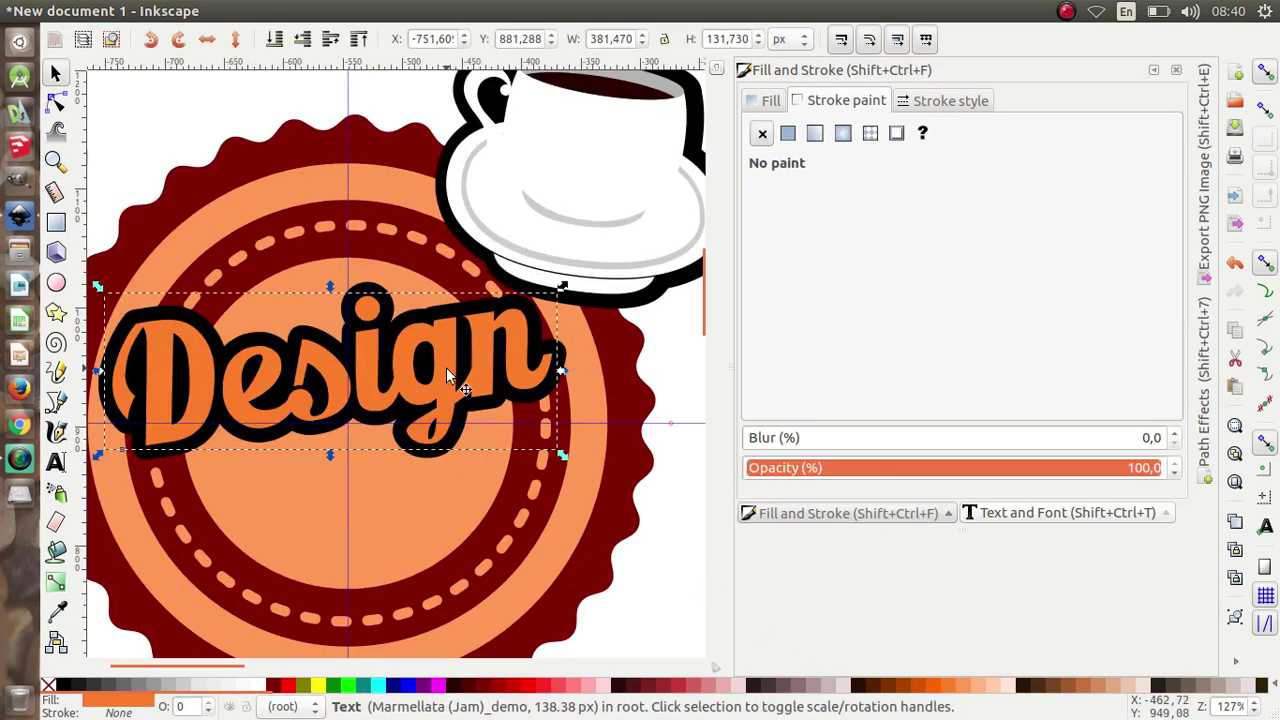
left_click(924, 102)
left_click(846, 101)
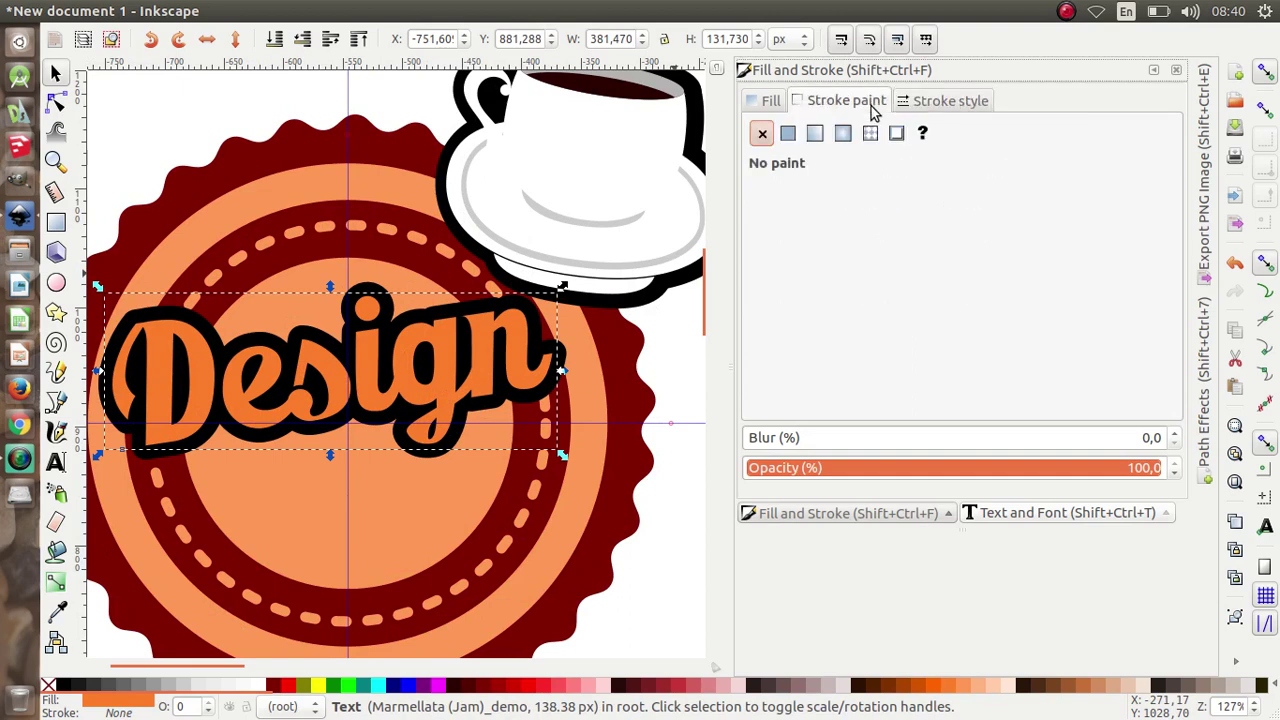
left_click(788, 134)
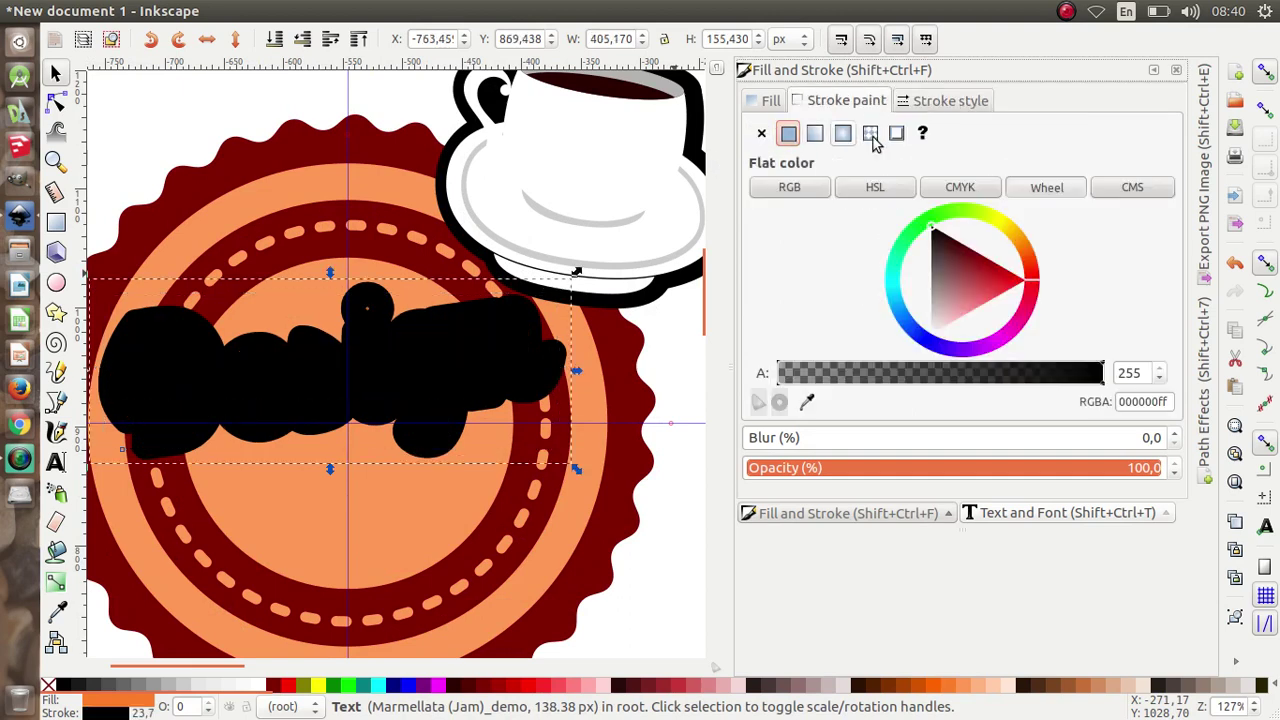
Set the orange Design text's stroke width to 10 px and its stroke color to white
left_click(955, 103)
left_click_drag(968, 137, 909, 137)
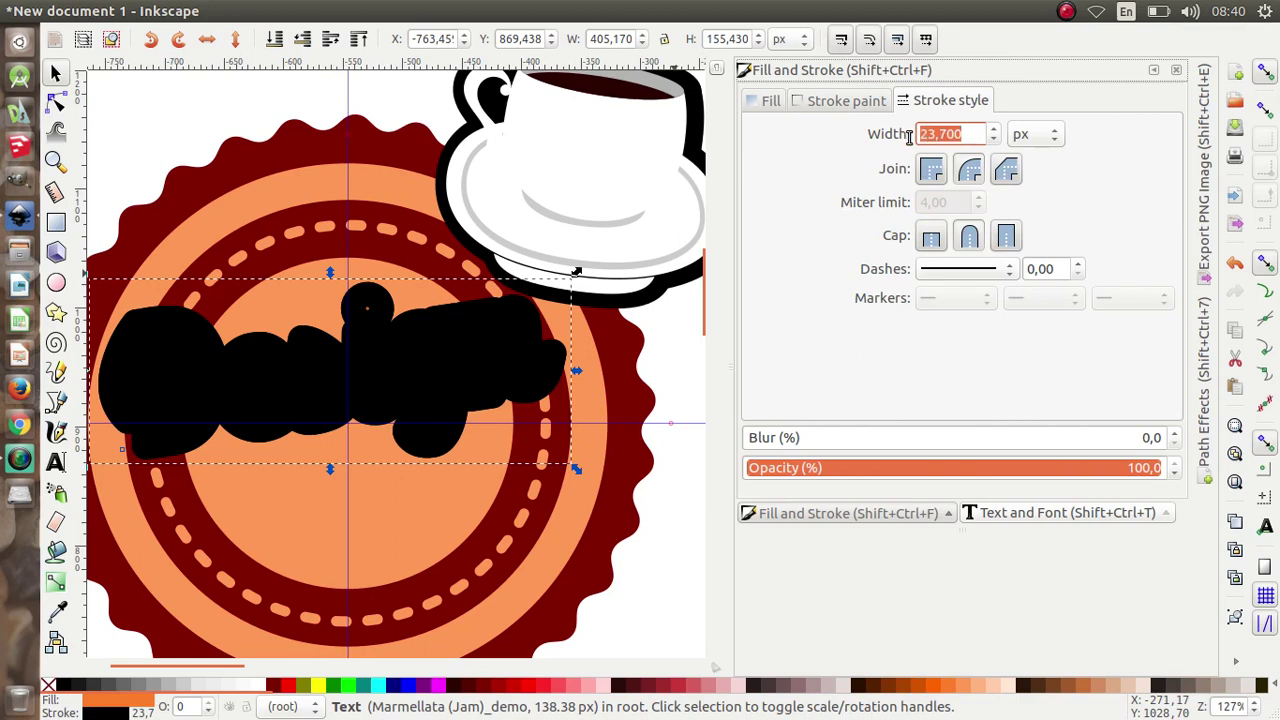
type("10")
key("Return")
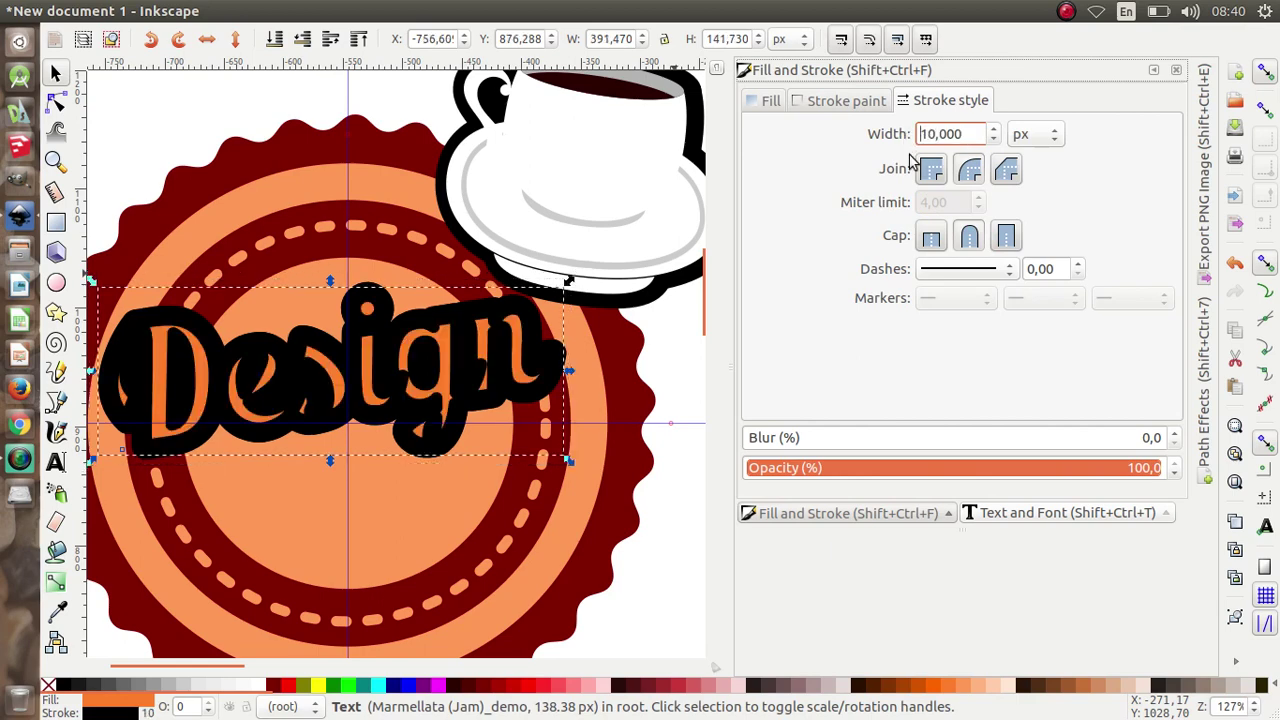
left_click(856, 104)
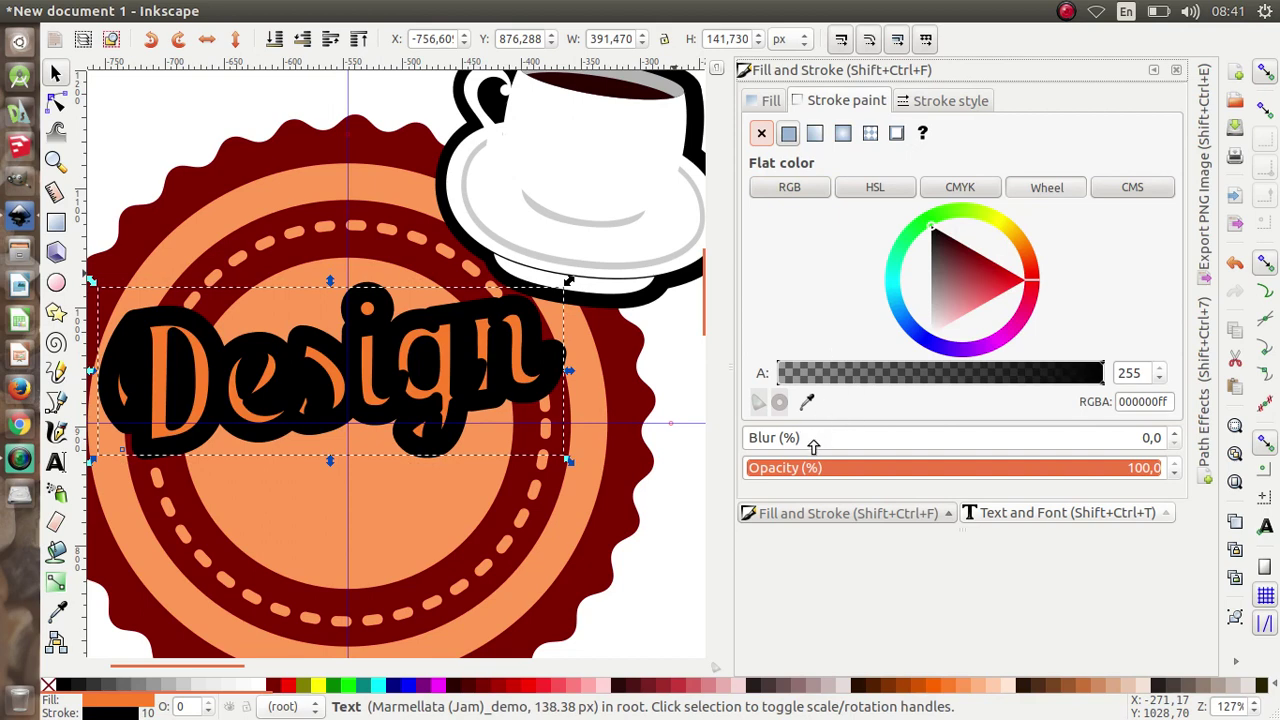
left_click_drag(966, 277, 930, 334)
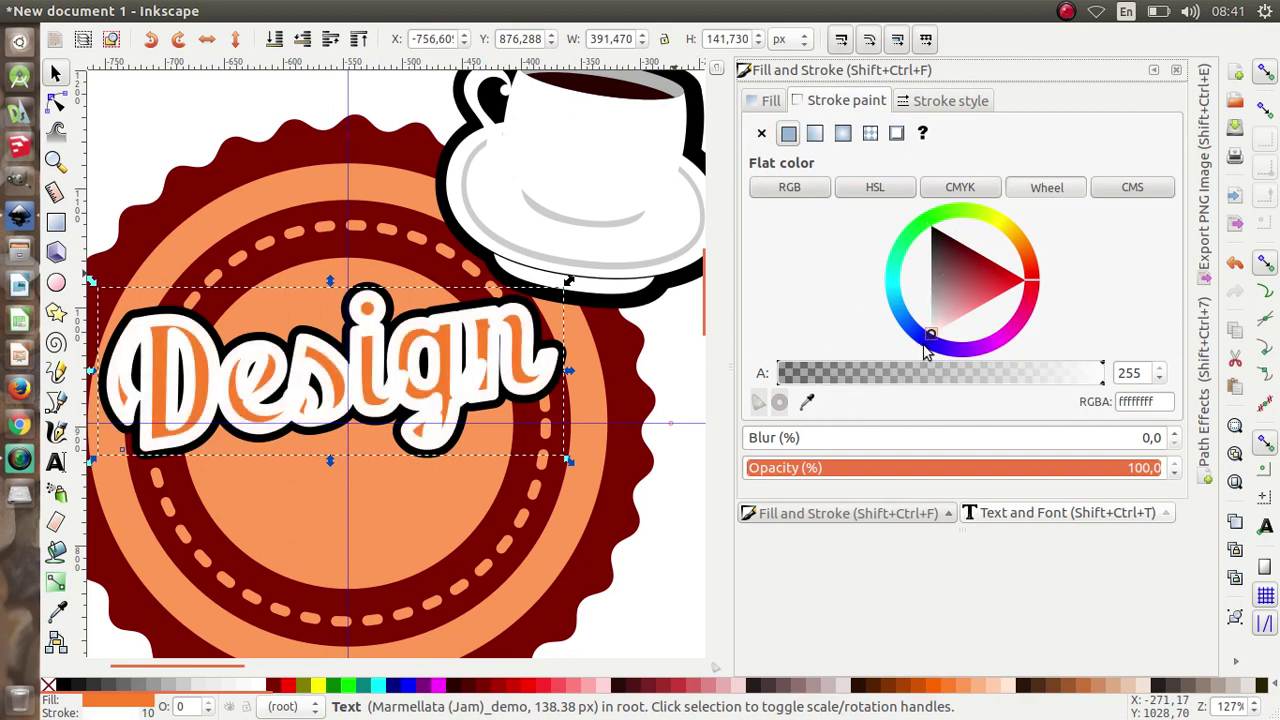
Duplicate the white-stroked orange Design text and remove the stroke from the copy
right_click(490, 343)
left_click(570, 396)
left_click(930, 101)
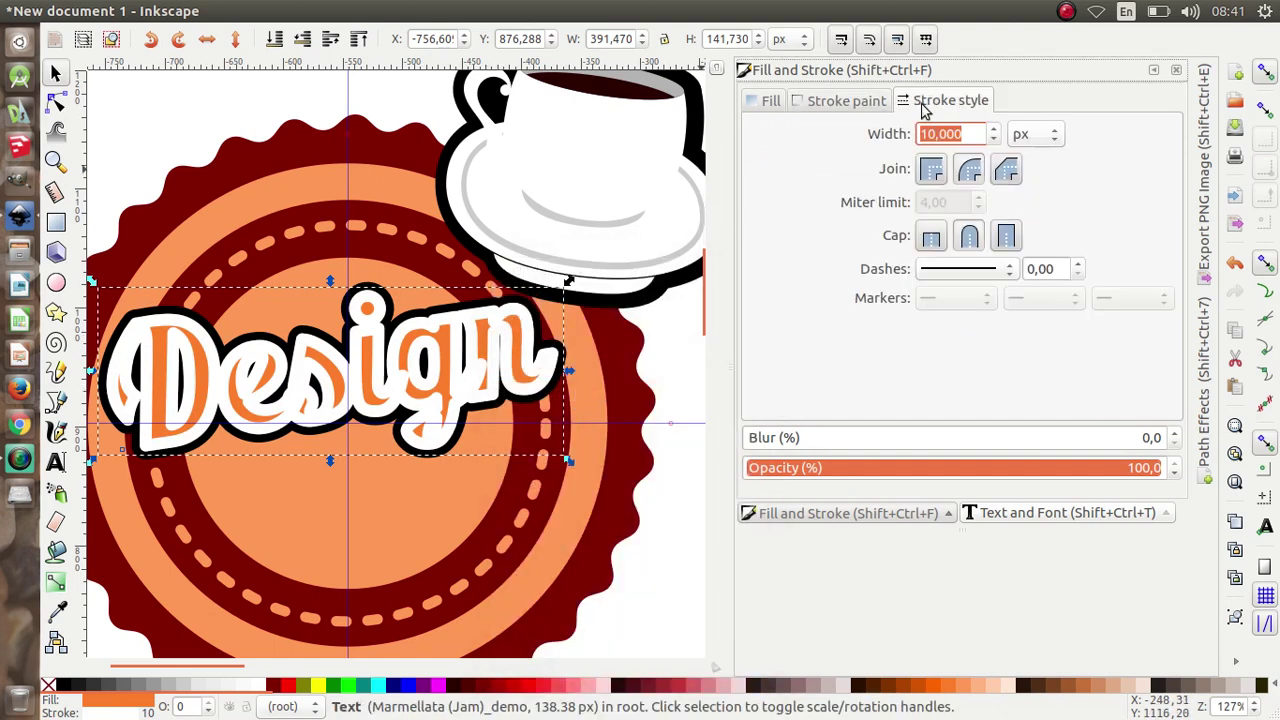
left_click(828, 104)
left_click(762, 133)
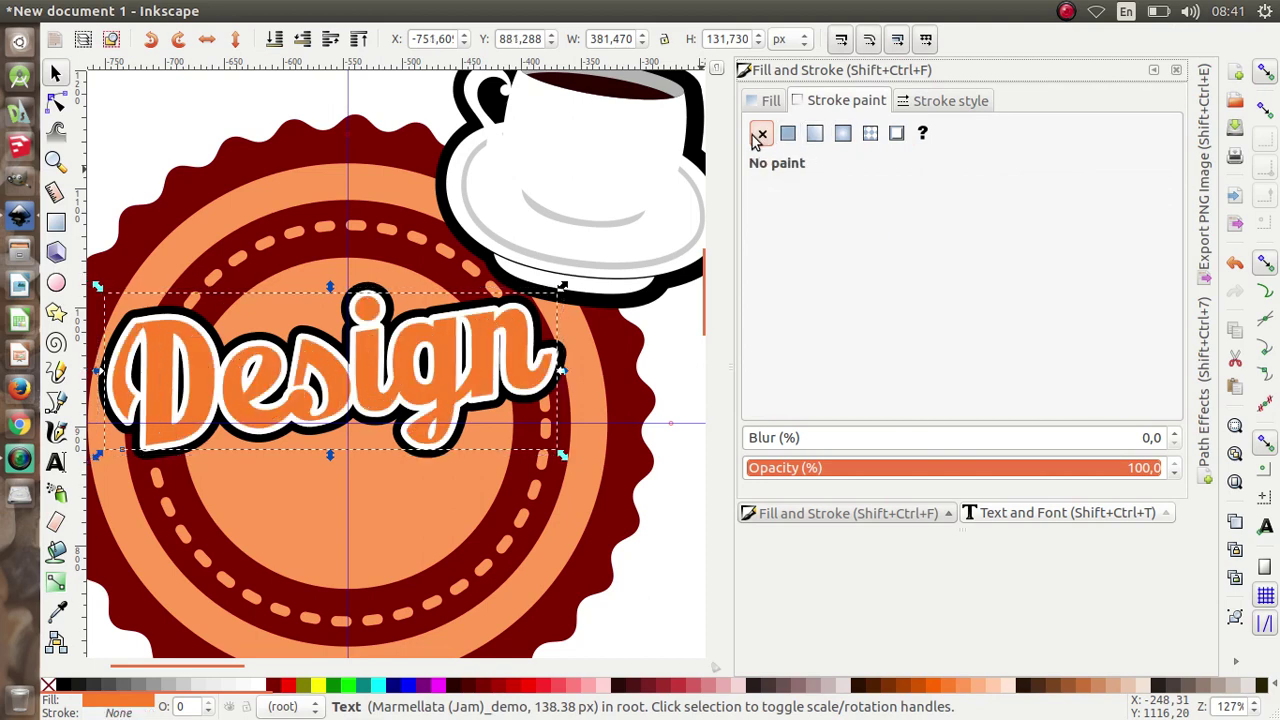
Try a brown fill on the unstroked Design copy, settle on black, and deselect it
scroll(484, 270, "down", 1)
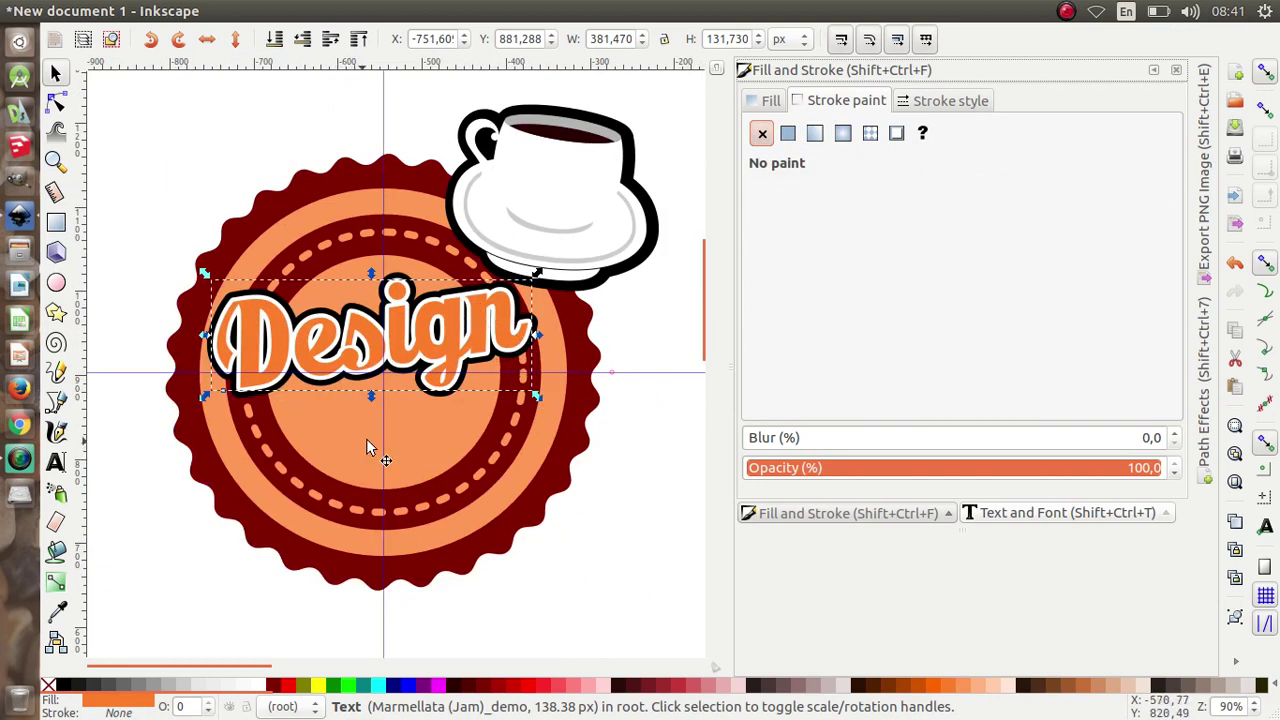
left_click(891, 688)
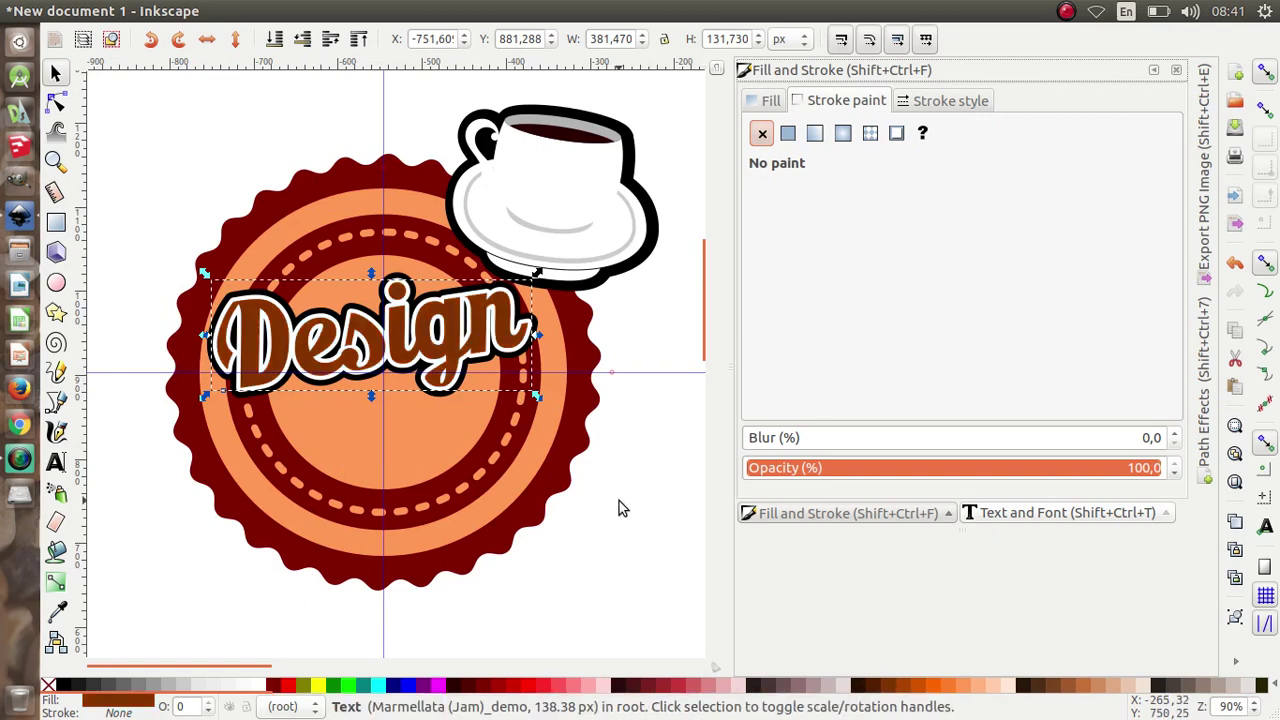
left_click(63, 688)
left_click(675, 455)
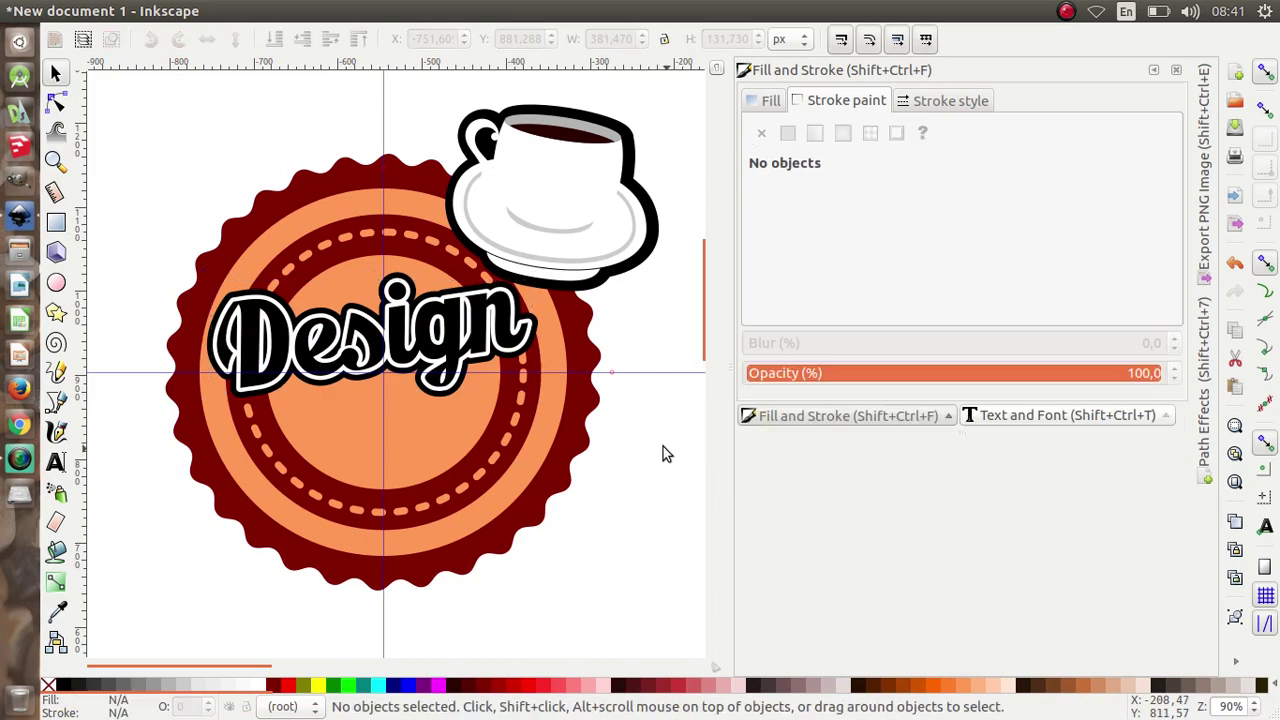
Duplicate the black-outlined bottom Design text and move the copy below the original lettering
scroll(252, 369, "up", 4, "ctrl")
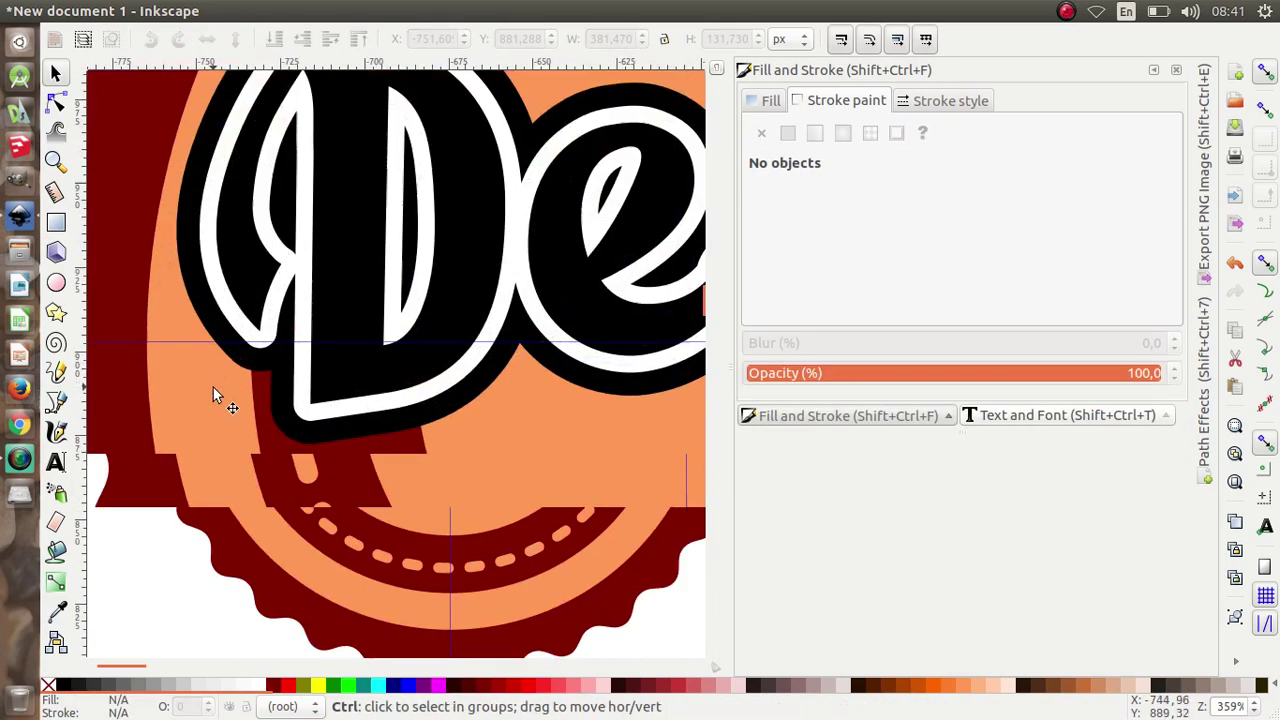
left_click(296, 436)
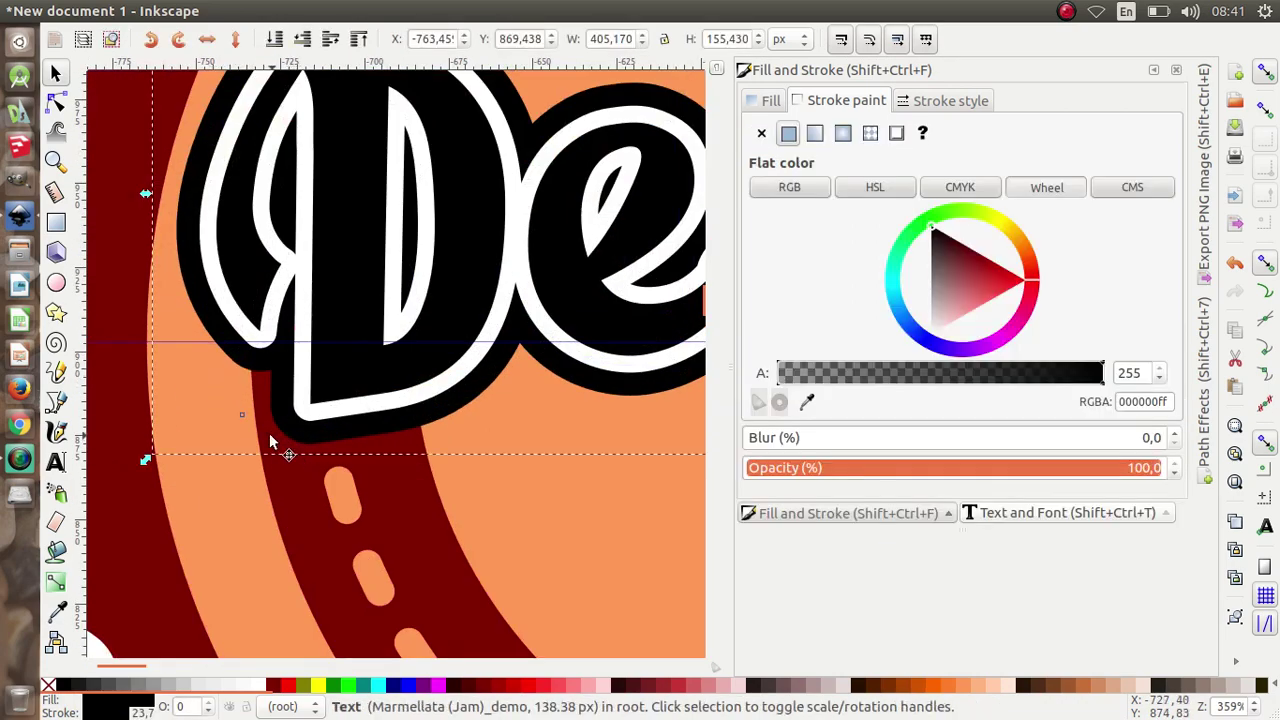
scroll(276, 437, "down", 4, "ctrl")
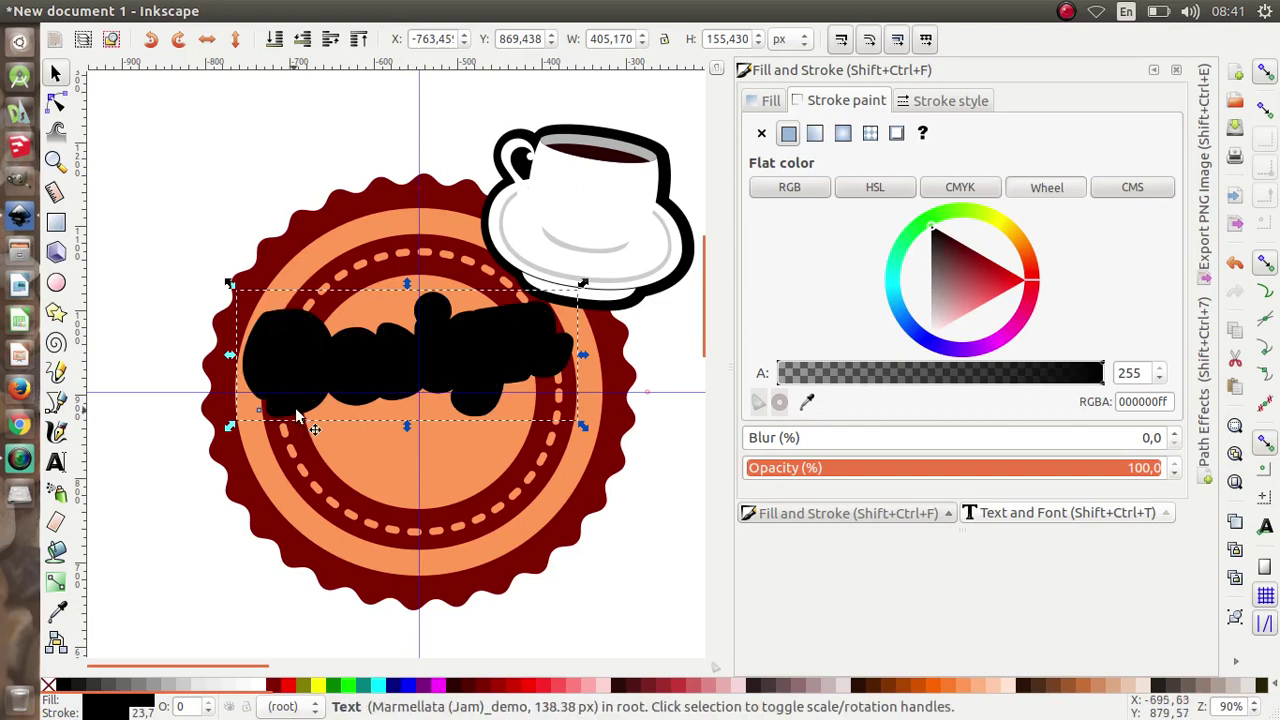
left_click_drag(363, 376, 377, 478)
Replace the wording of the lower black text copy with "Coffe Shop"
double_click(376, 484)
key("ctrl+a")
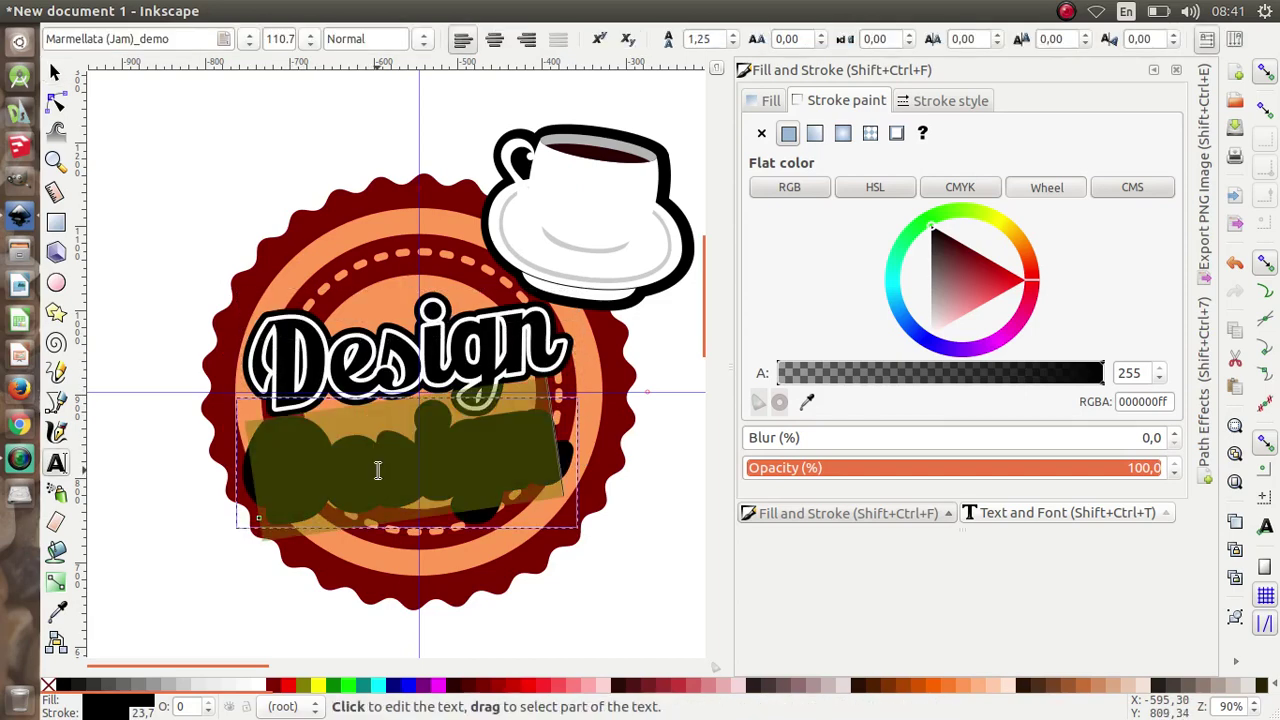
type("ca")
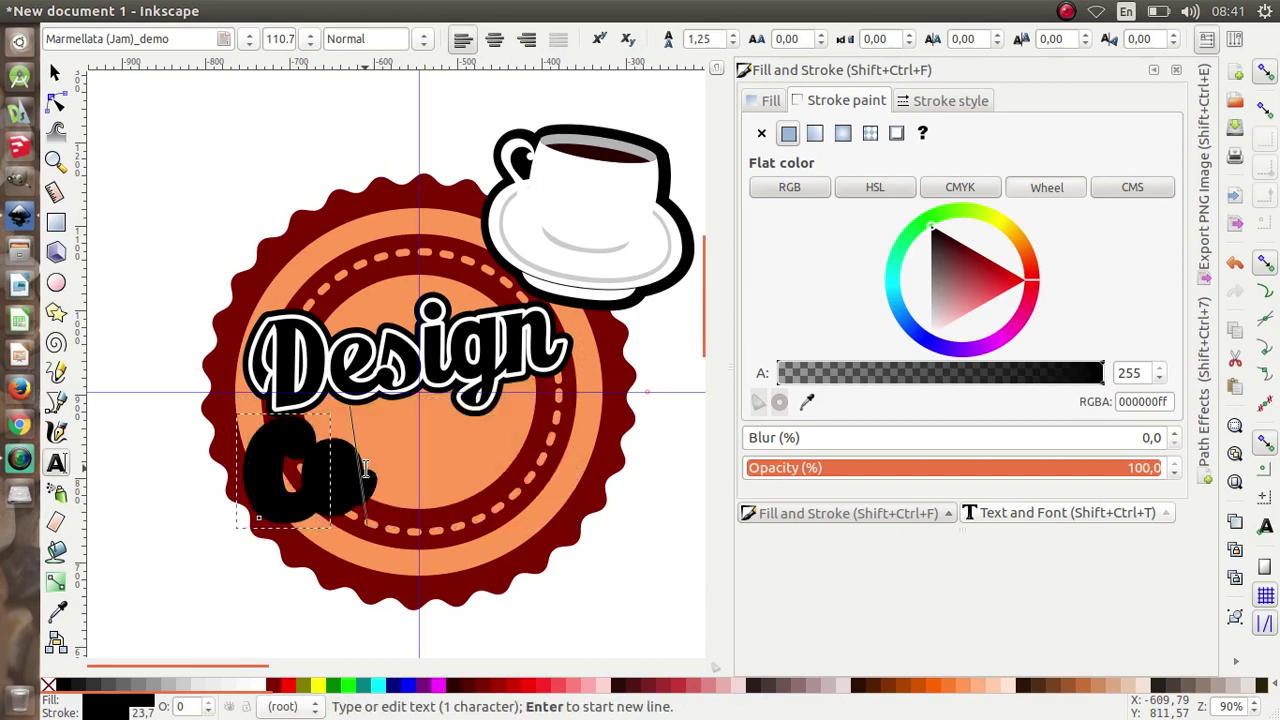
type("ffe")
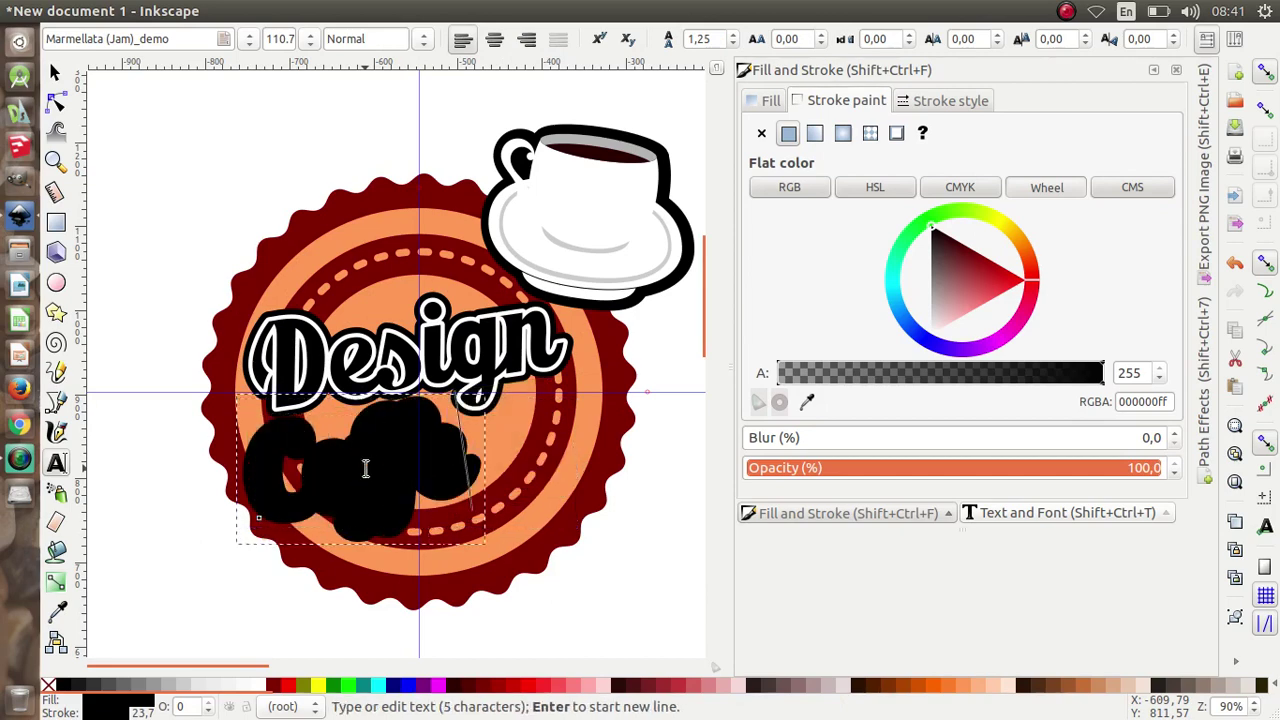
type(" Shop")
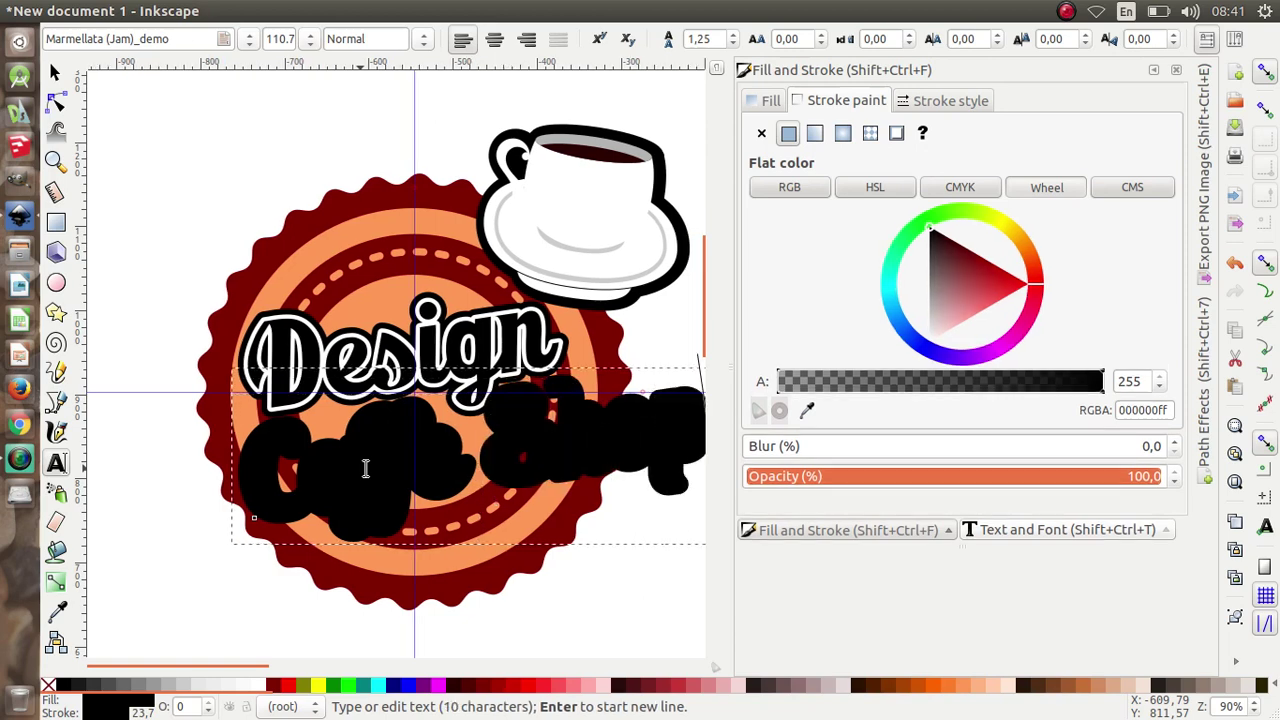
key("Escape")
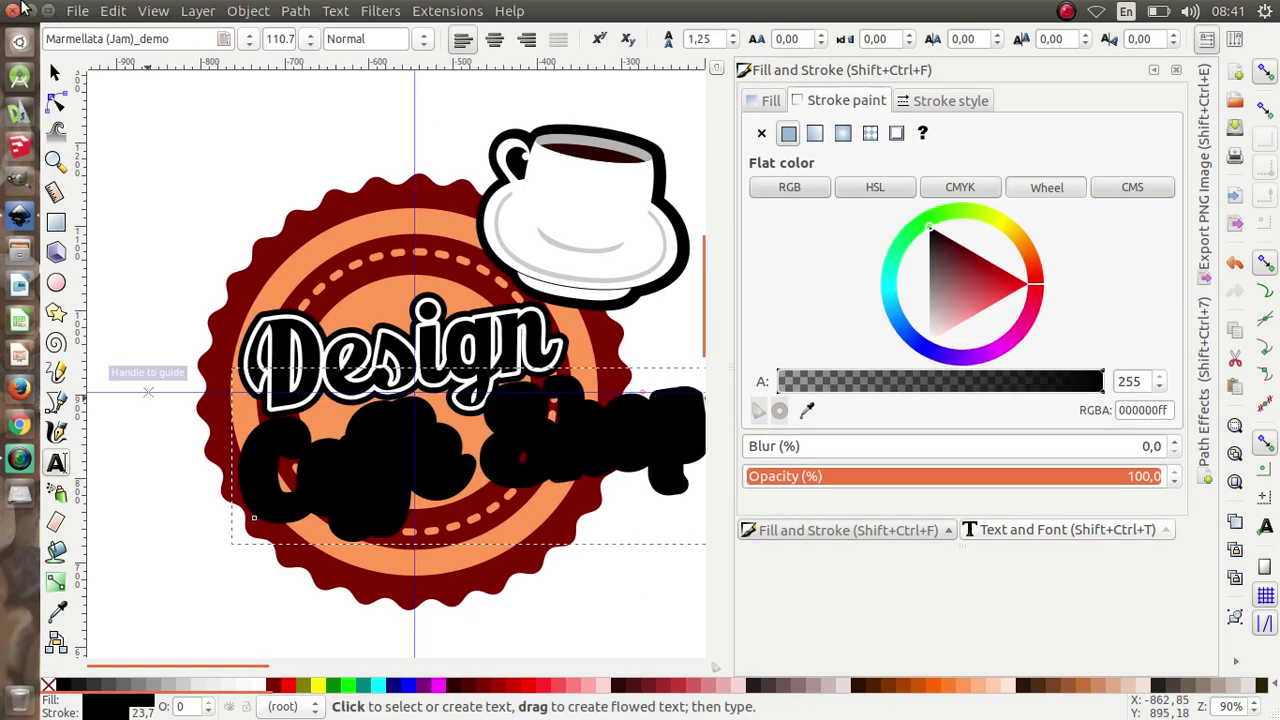
Resize the Coffe Shop text to about 574 by 207 px and center it across the badge's lower half
left_click(55, 73)
scroll(517, 410, "down", 1)
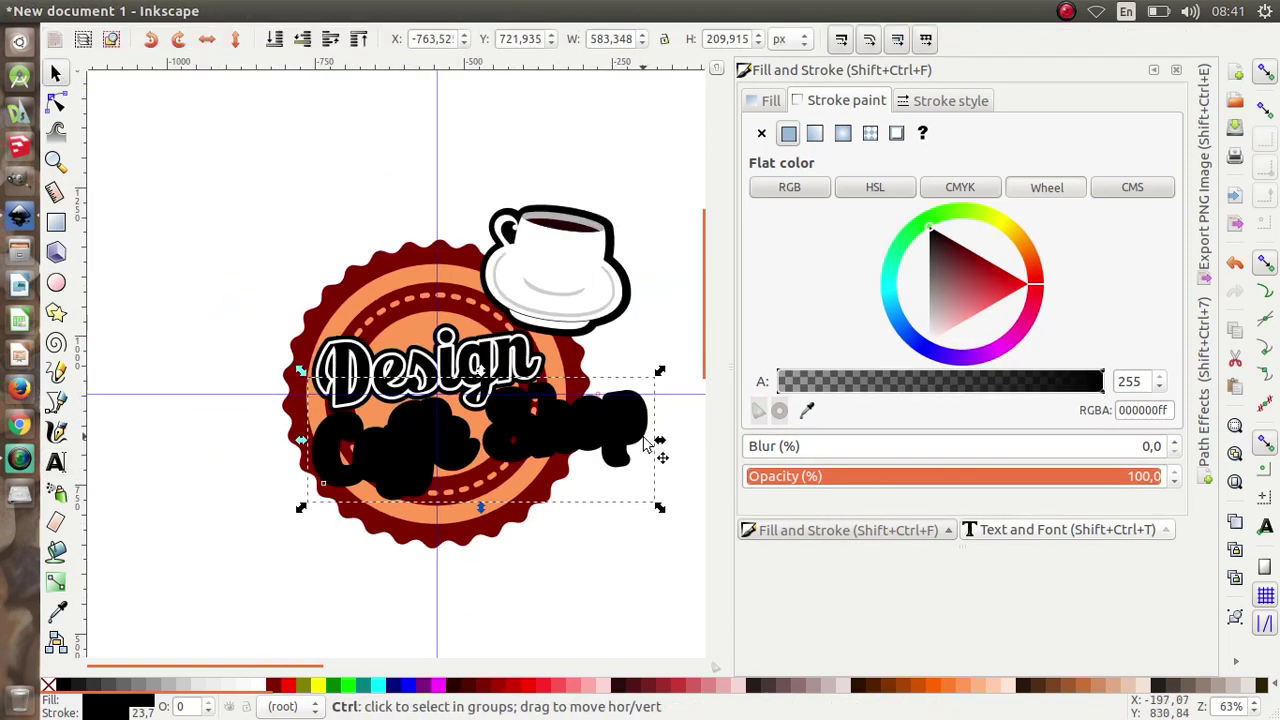
left_click_drag(658, 510, 621, 528)
left_click_drag(301, 494, 264, 538)
scroll(470, 430, "up", 1)
mouse_move(476, 422)
left_mouse_down()
mouse_move(492, 450)
mouse_move(486, 436)
left_mouse_up()
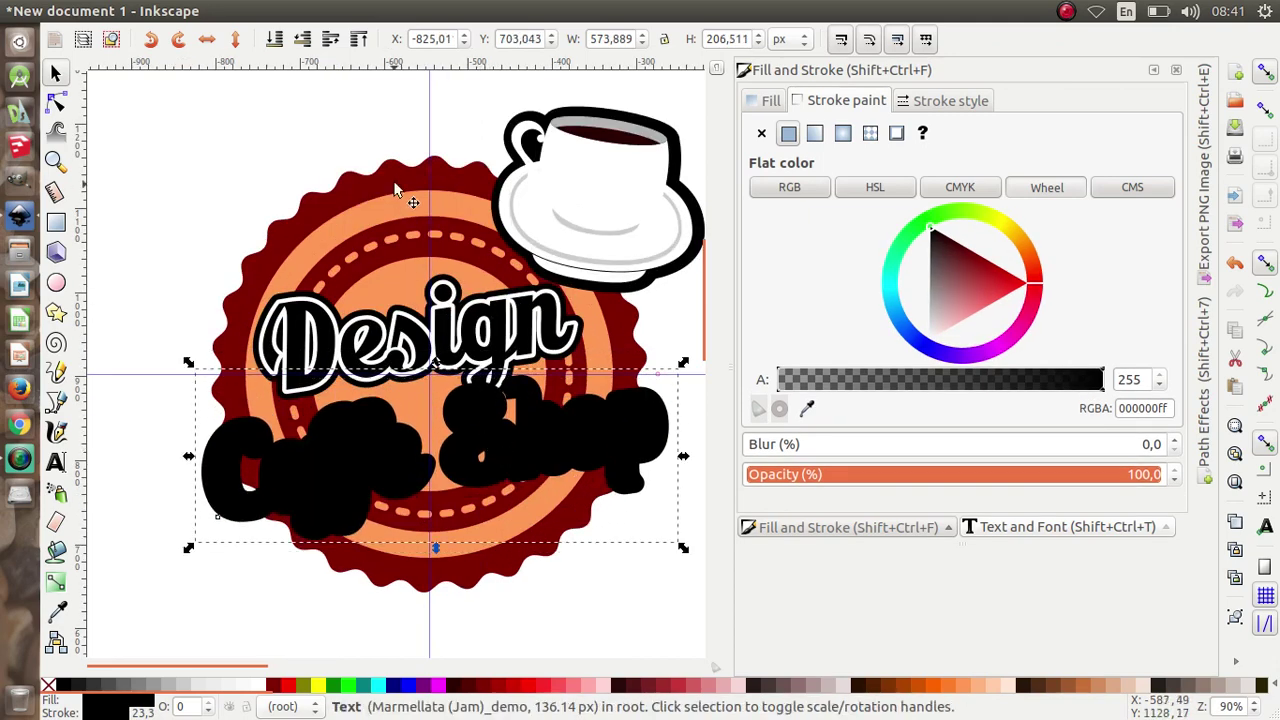
left_click(304, 41)
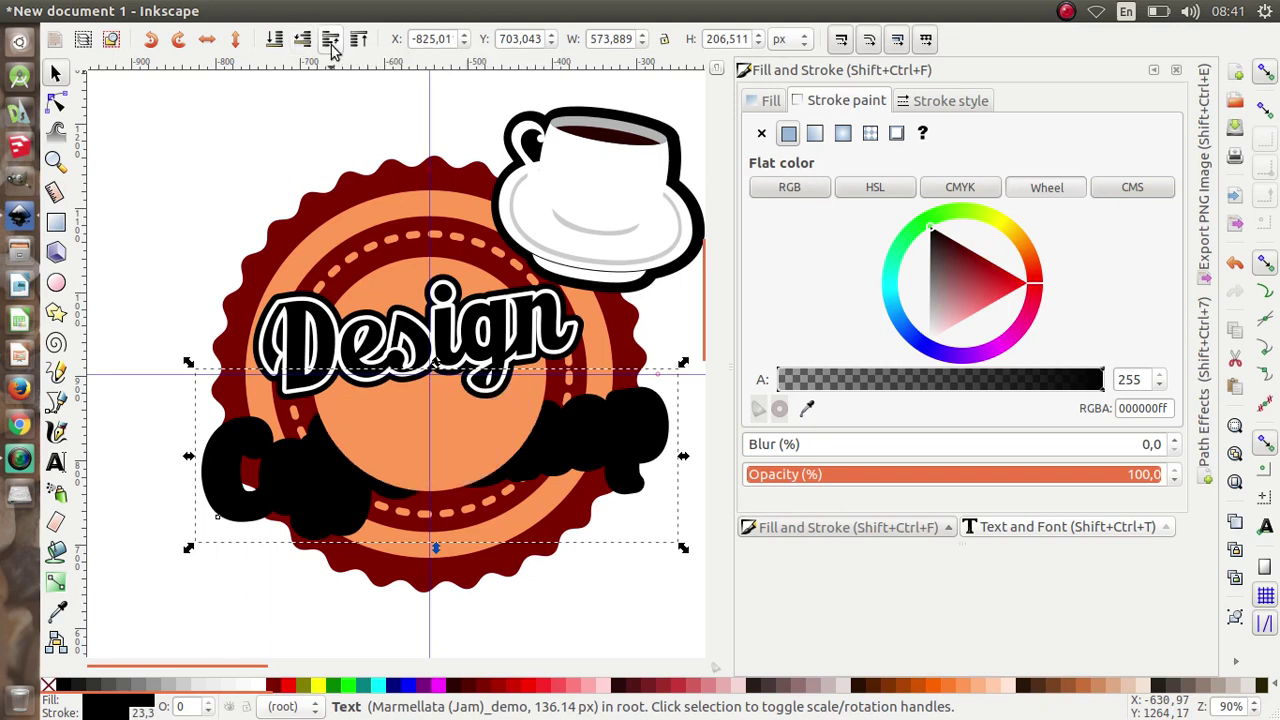
left_click(331, 40)
scroll(502, 411, "up", 1, "ctrl")
scroll(521, 443, "down", 1, "ctrl")
Duplicate the Coffe Shop text and give the copy a white stroke 10 px wide
right_click(503, 448)
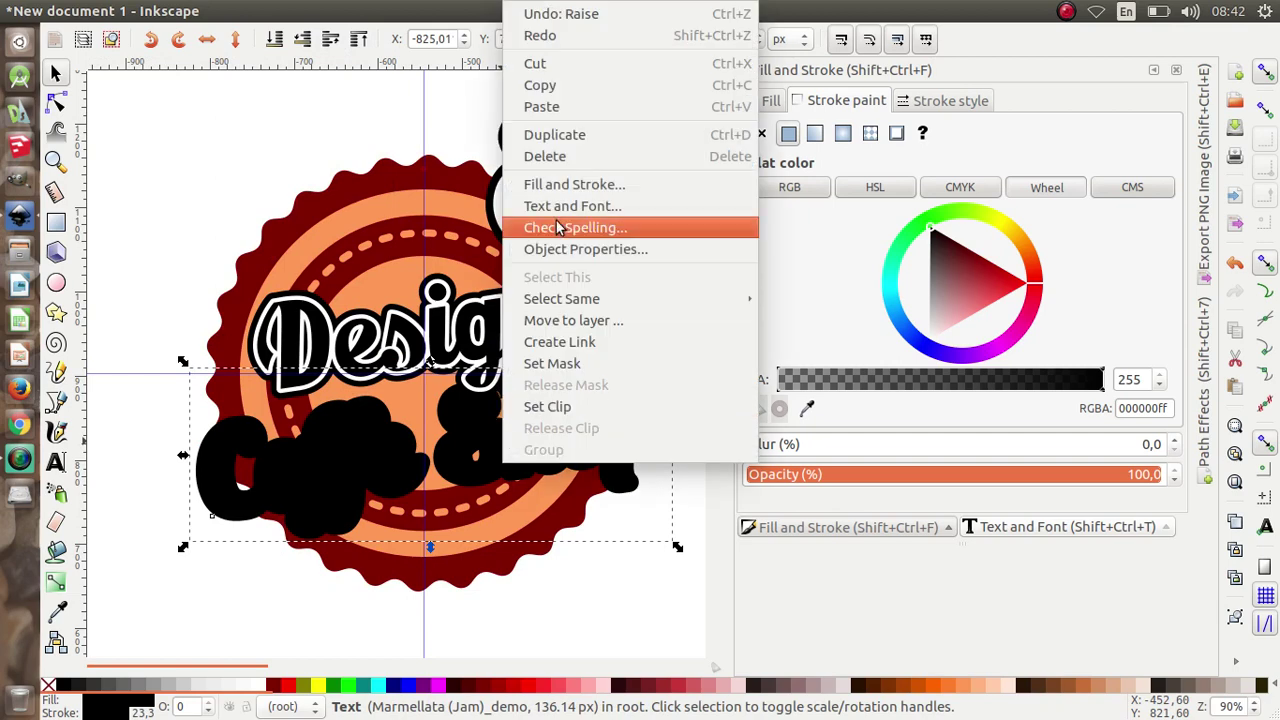
left_click(578, 140)
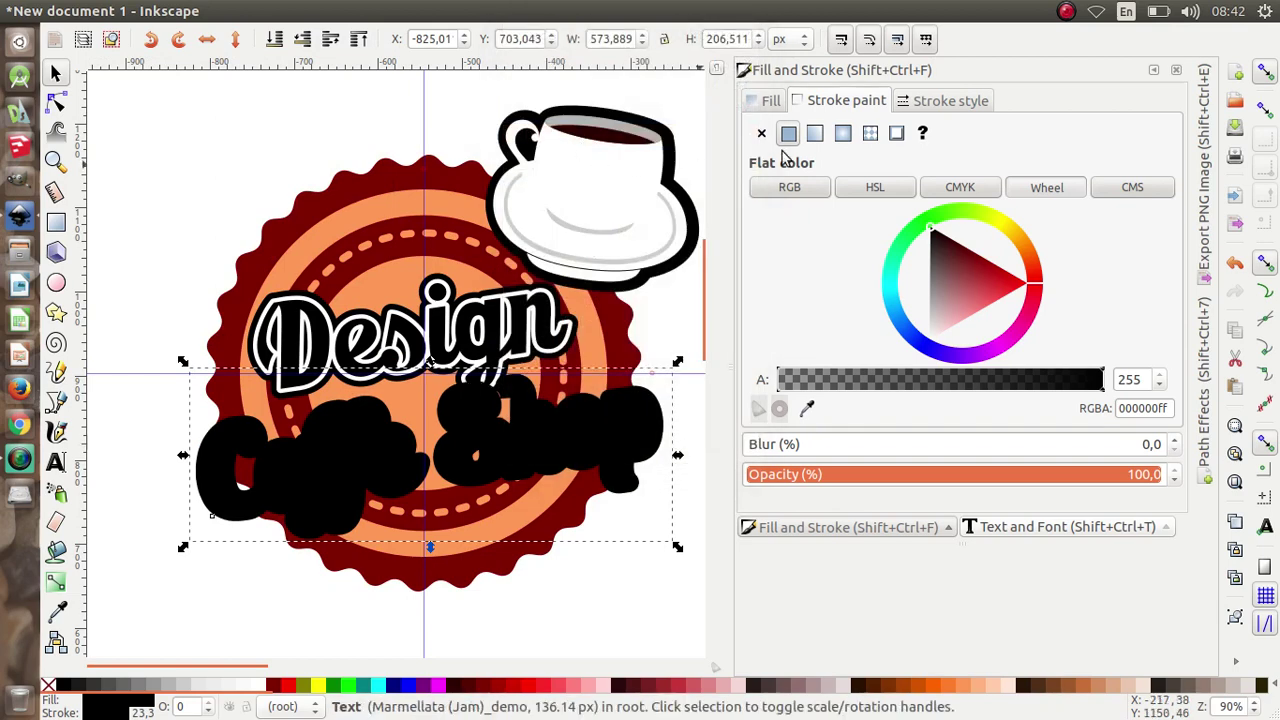
left_click(913, 110)
type("10")
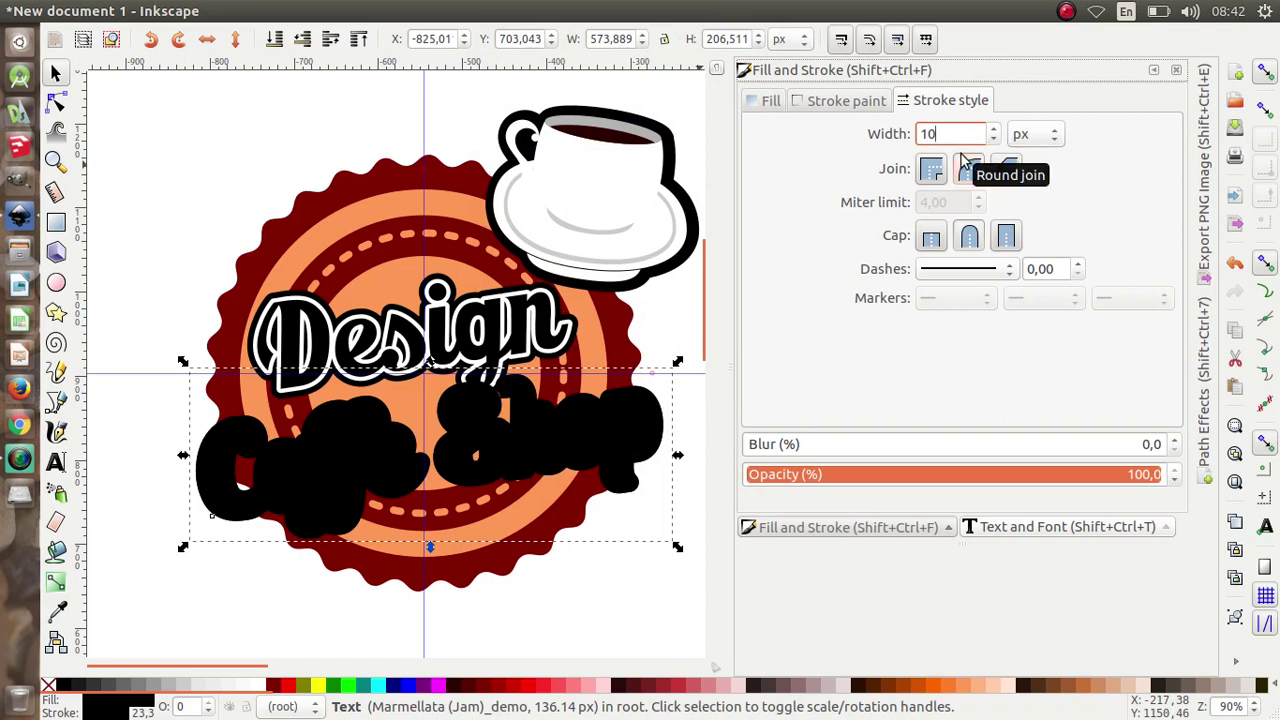
key("Return")
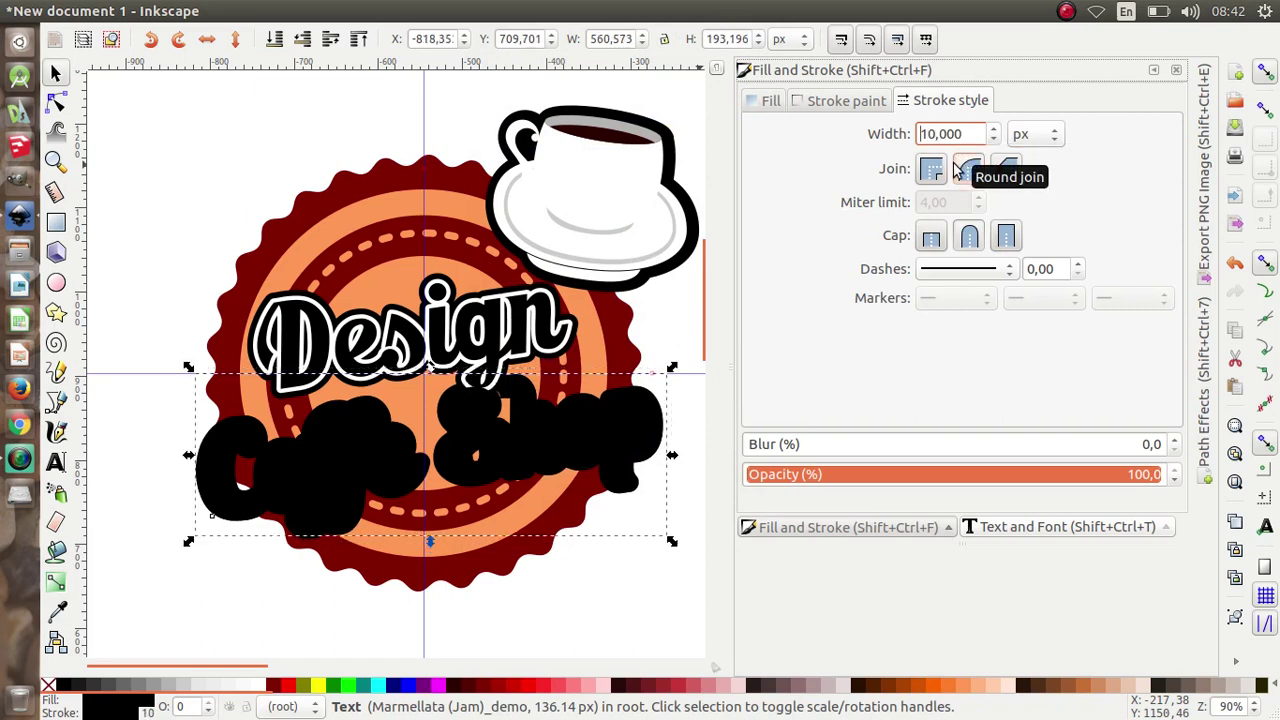
left_click(840, 103)
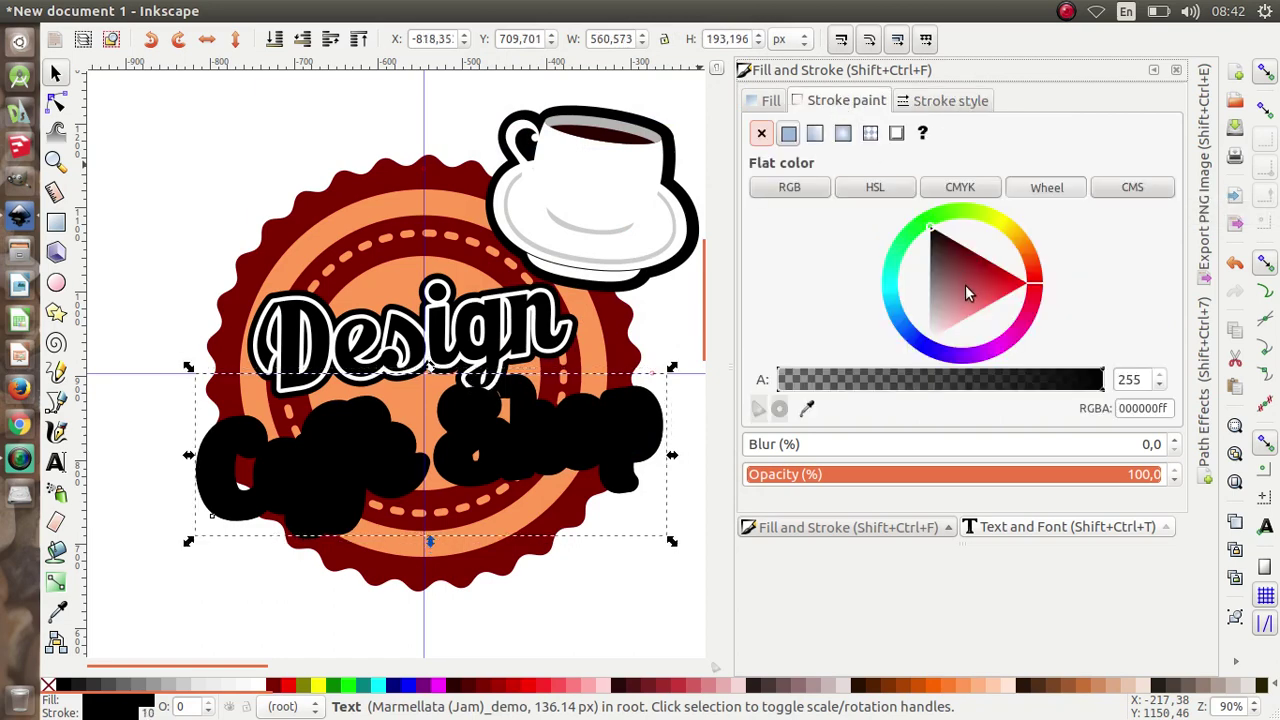
left_click_drag(966, 291, 930, 344)
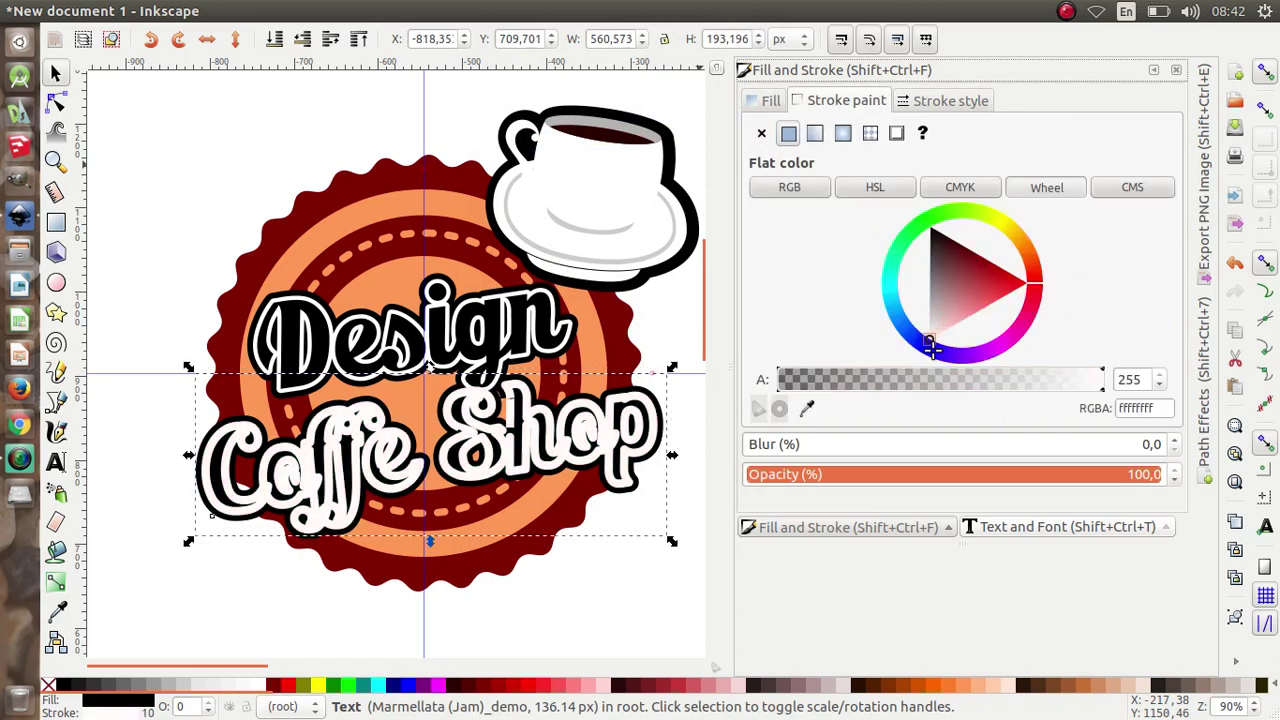
Duplicate the white-stroked Coffe Shop text, remove the stroke from the copy, and deselect it
right_click(548, 452)
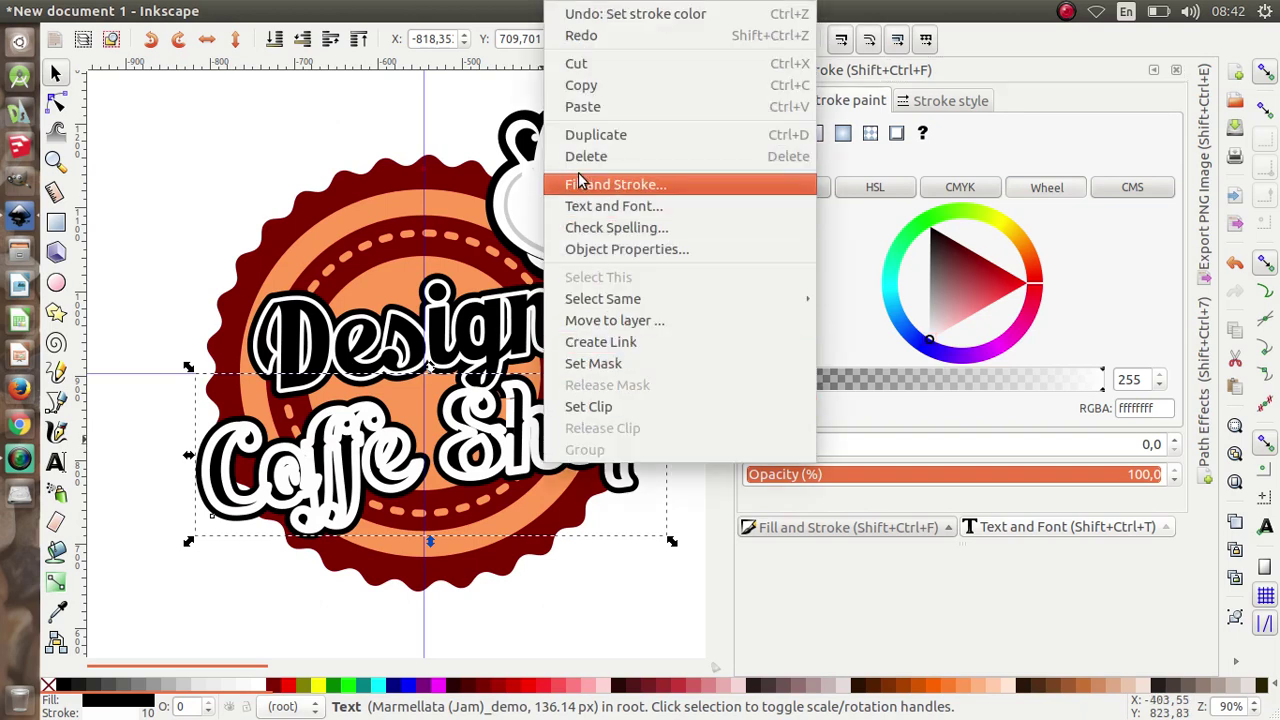
left_click(612, 146)
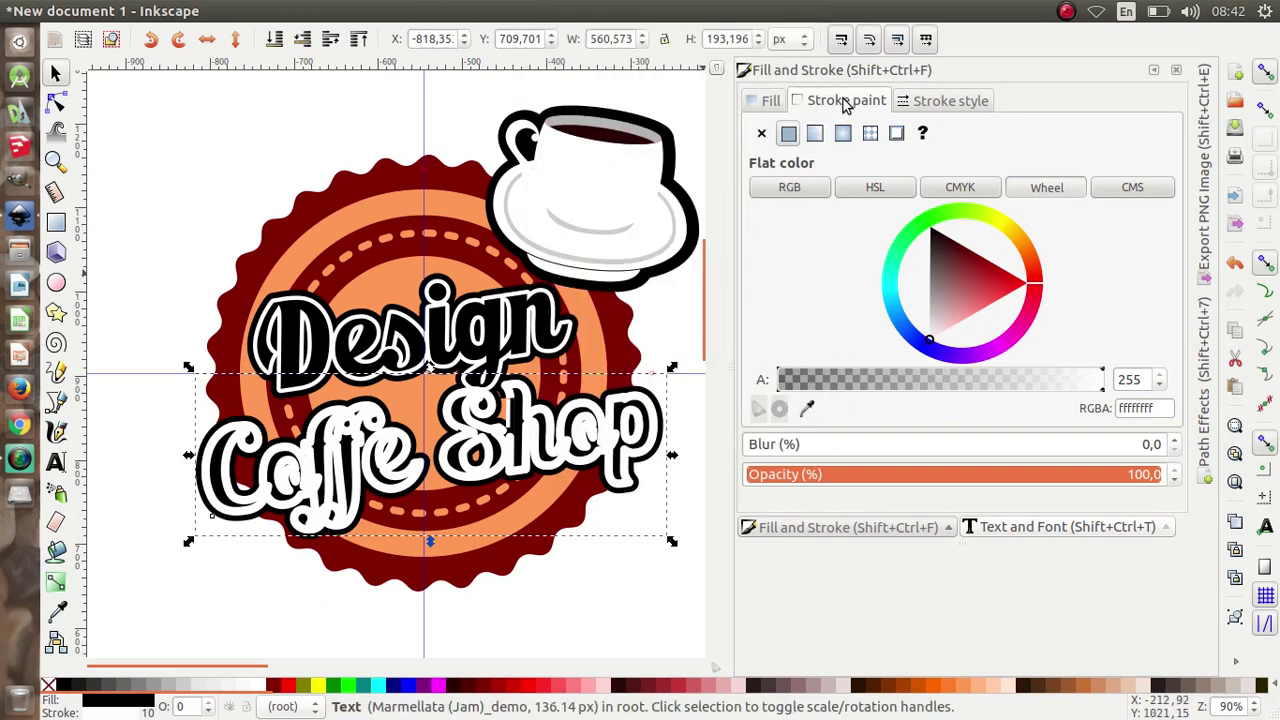
left_click(761, 135)
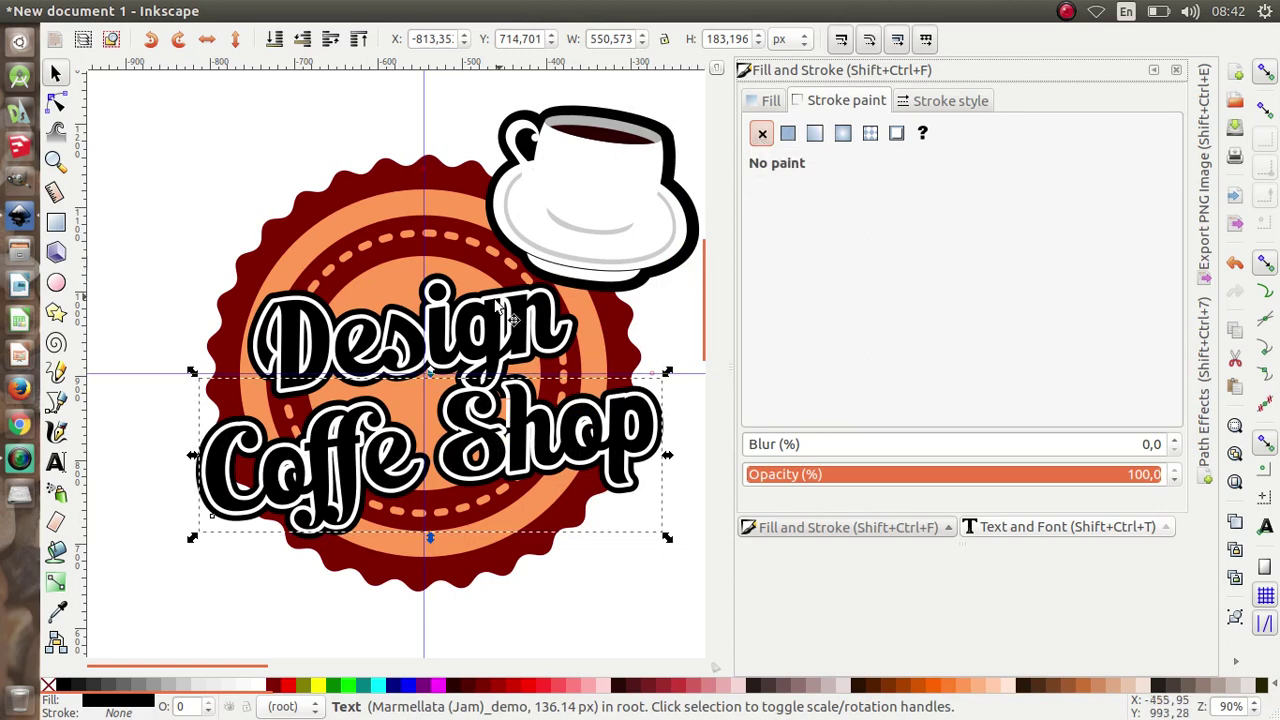
key("plus")
key("minus")
key("minus")
key("minus")
key("plus")
left_click(112, 110)
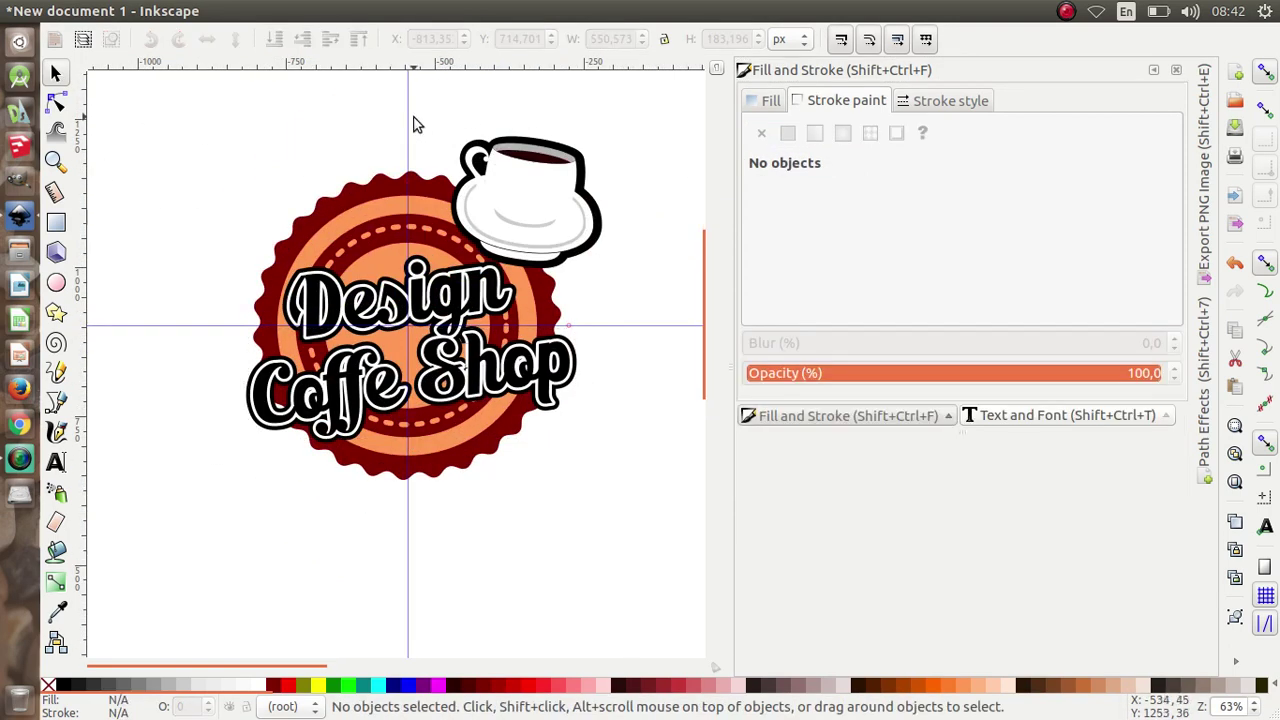
Remove the vertical guide running through the badge's center
left_click_drag(409, 118, 49, 177)
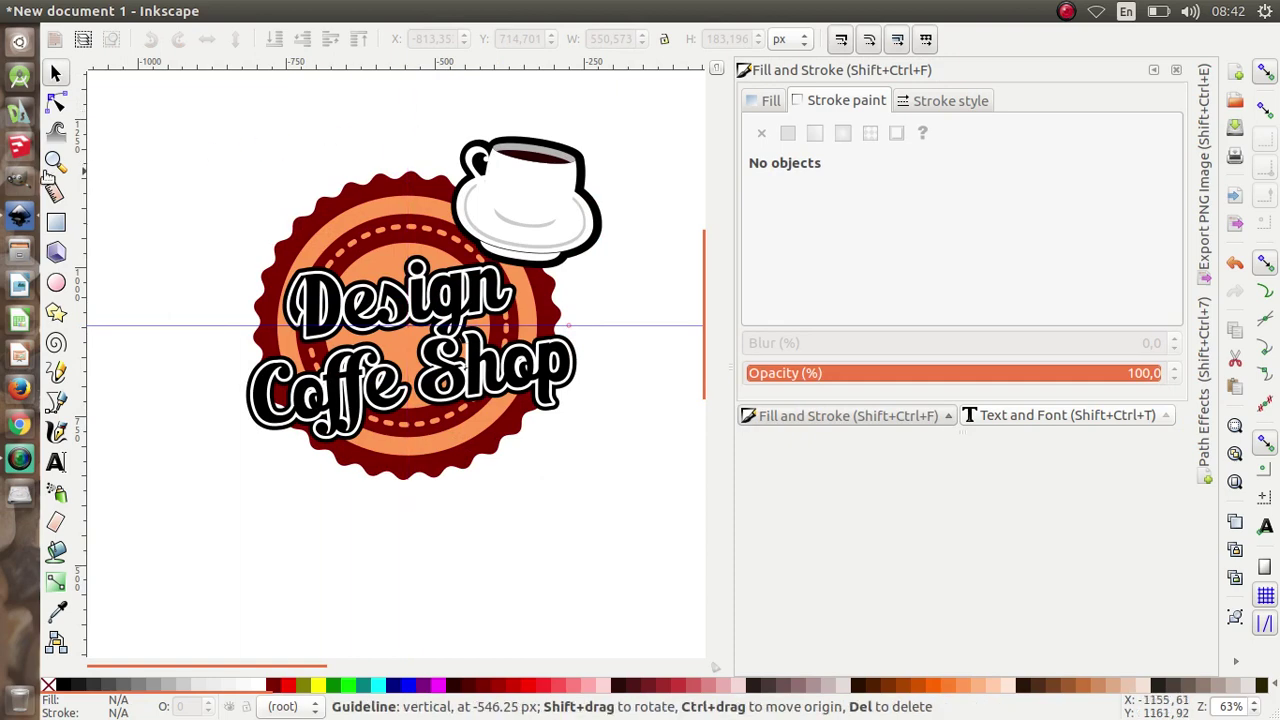